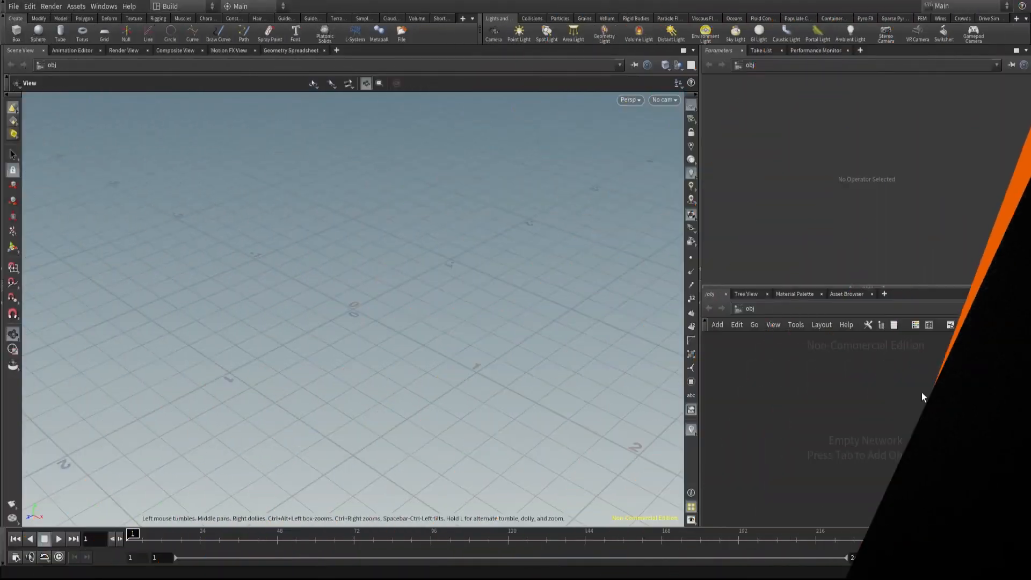
# - Add a Pig Head test geometry object to the scene and go inside it
pyautogui.press('Tab')
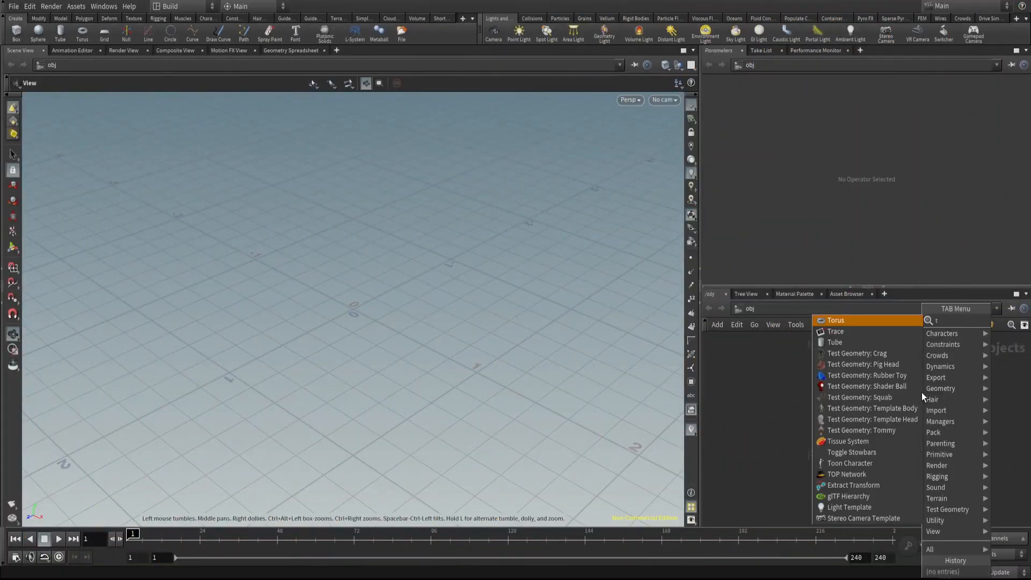
pyautogui.click(870, 329)
pyautogui.click(845, 398)
pyautogui.doubleClick(845, 398)
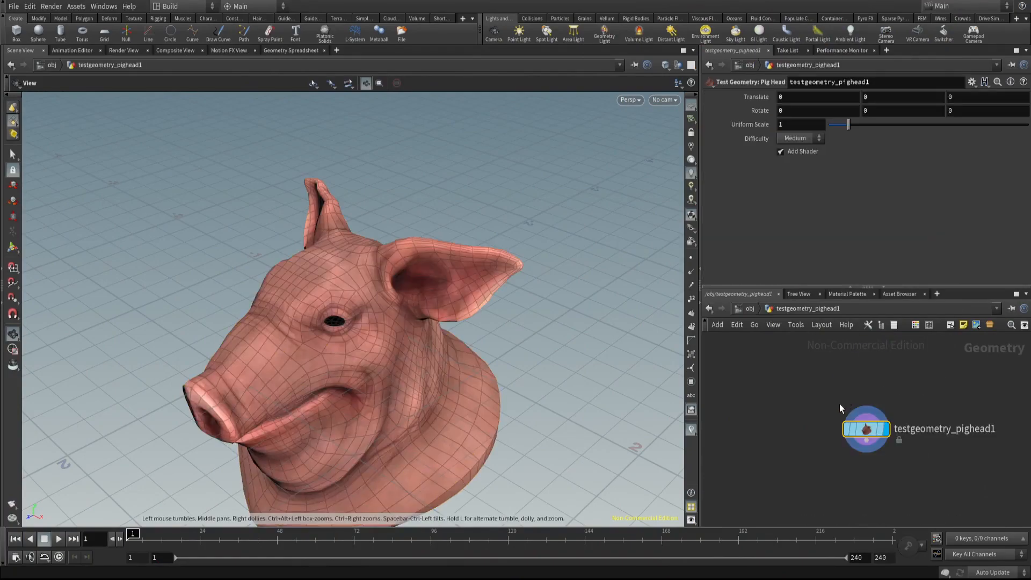
# - Add a Transform node beneath the pig head node, wired to it, and make it the displayed node
pyautogui.press('Tab')
pyautogui.write('trans')
pyautogui.press('Return')
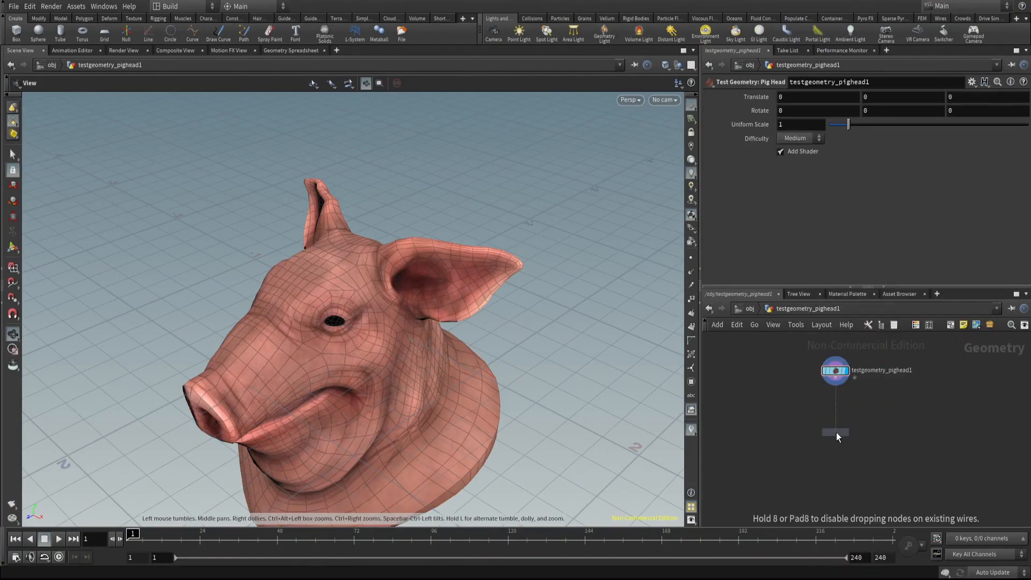
pyautogui.click(839, 418)
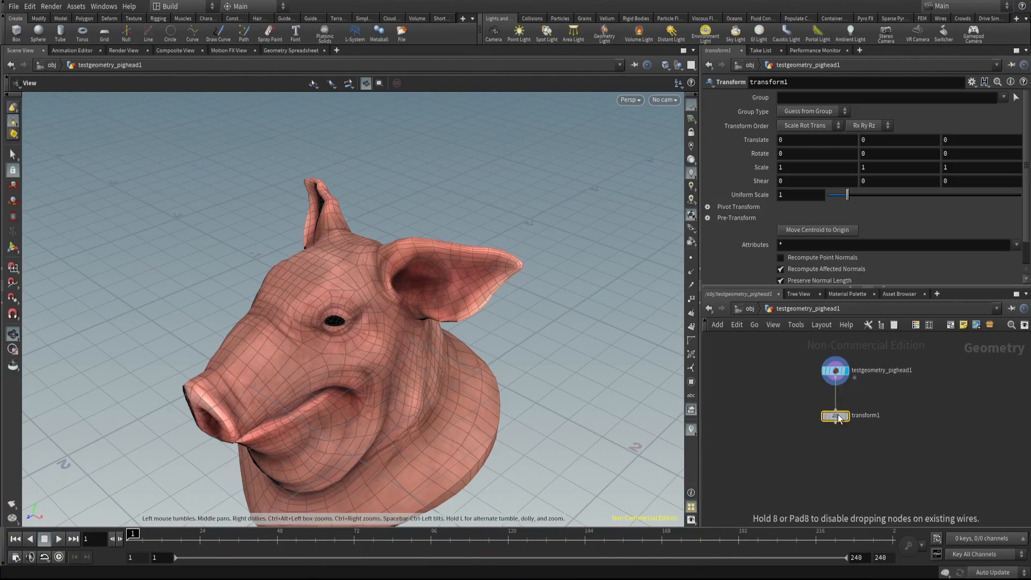
pyautogui.click(847, 416)
# - Drive the transform's Y translation with $F and play the animation to see the pig head rise
pyautogui.click(873, 141)
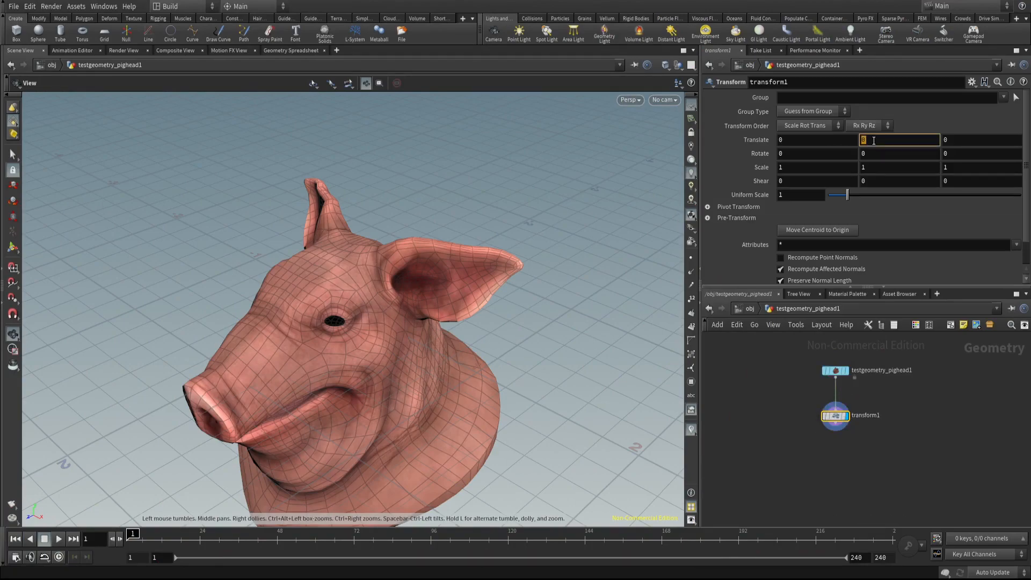
pyautogui.write('$F')
pyautogui.press('Return')
pyautogui.scroll(-10, 357, 270)
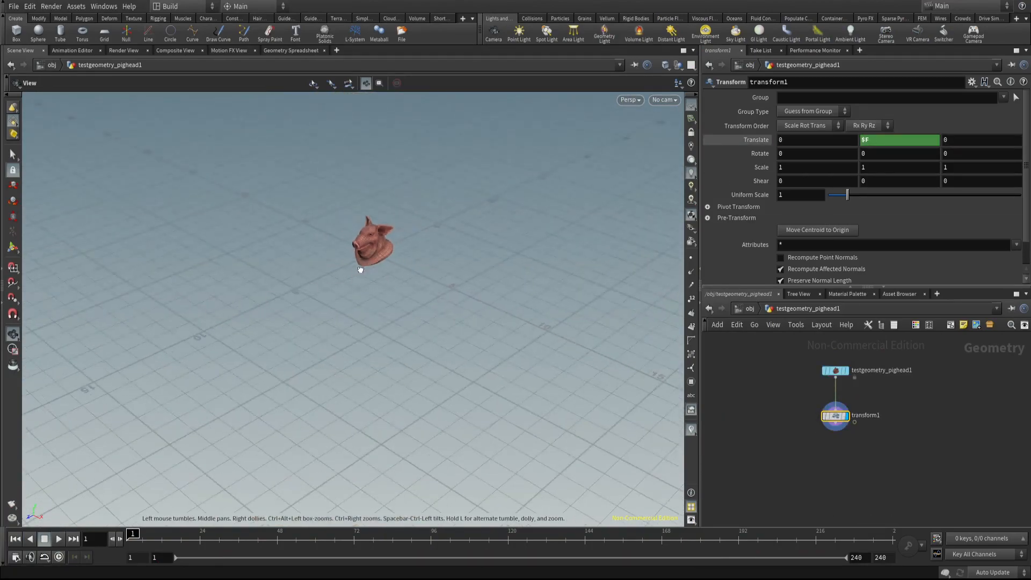
pyautogui.moveTo(357, 269); pyautogui.dragTo(311, 301)
pyautogui.click(59, 539)
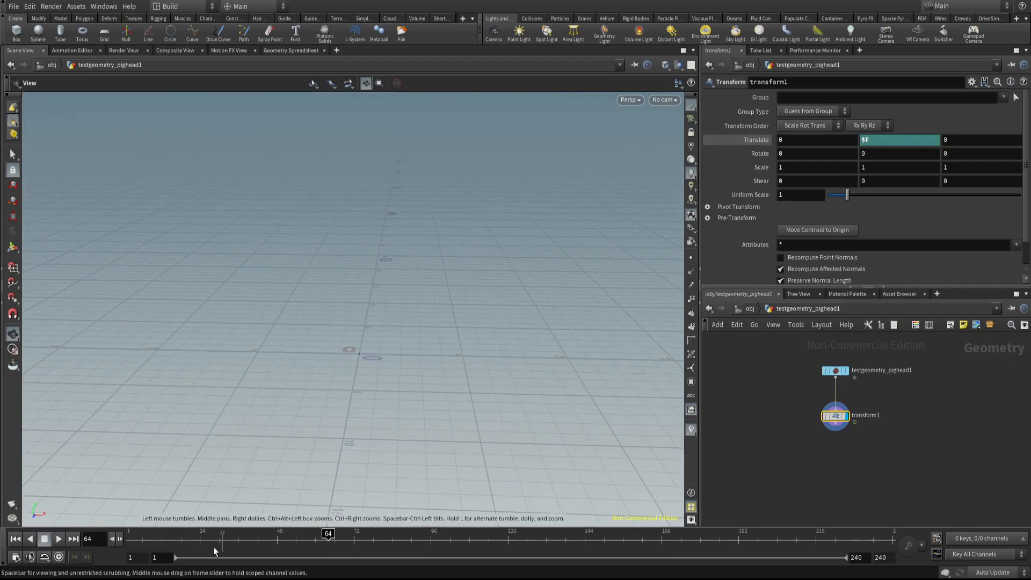
# - Set the timeline's end frame to 130, play the shortened range and return to the first frame
pyautogui.hotkey('ctrl', 'Up')
pyautogui.click(891, 560)
pyautogui.write('130')
pyautogui.press('Return')
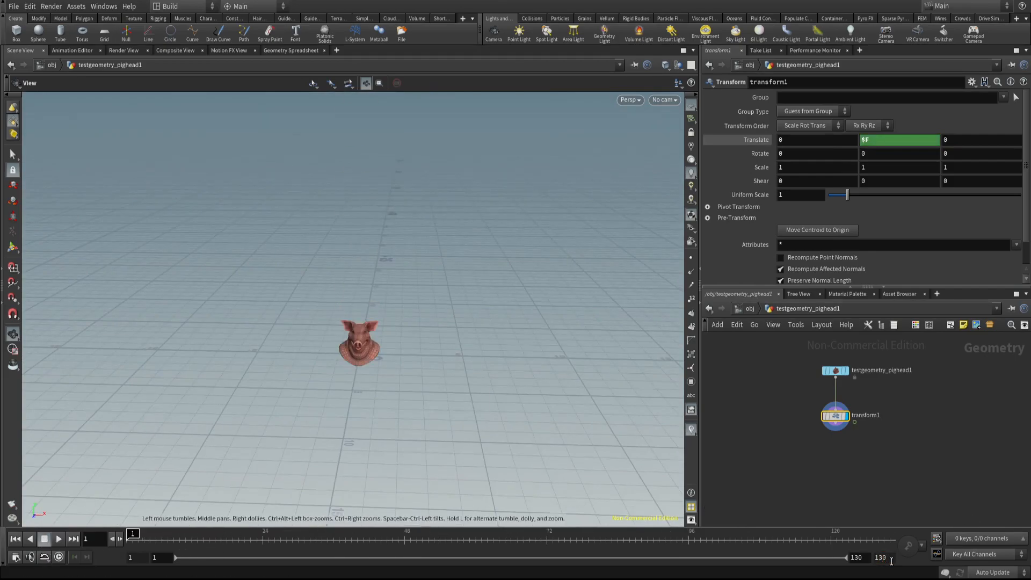
pyautogui.click(58, 539)
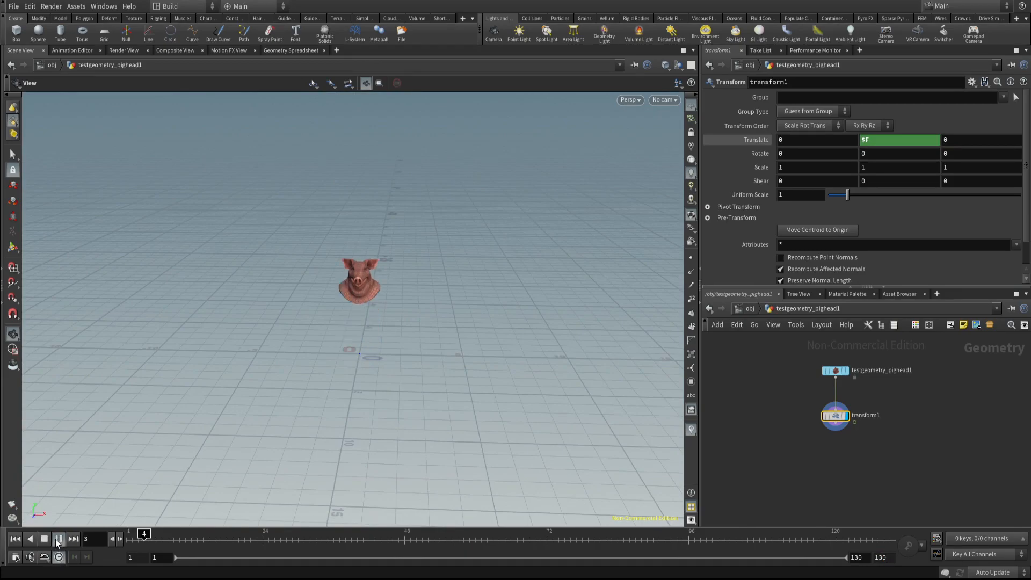
pyautogui.hotkey('ctrl', 'Up')
# - Set the transform's Y rotation to $F and preview the motion
pyautogui.click(873, 155)
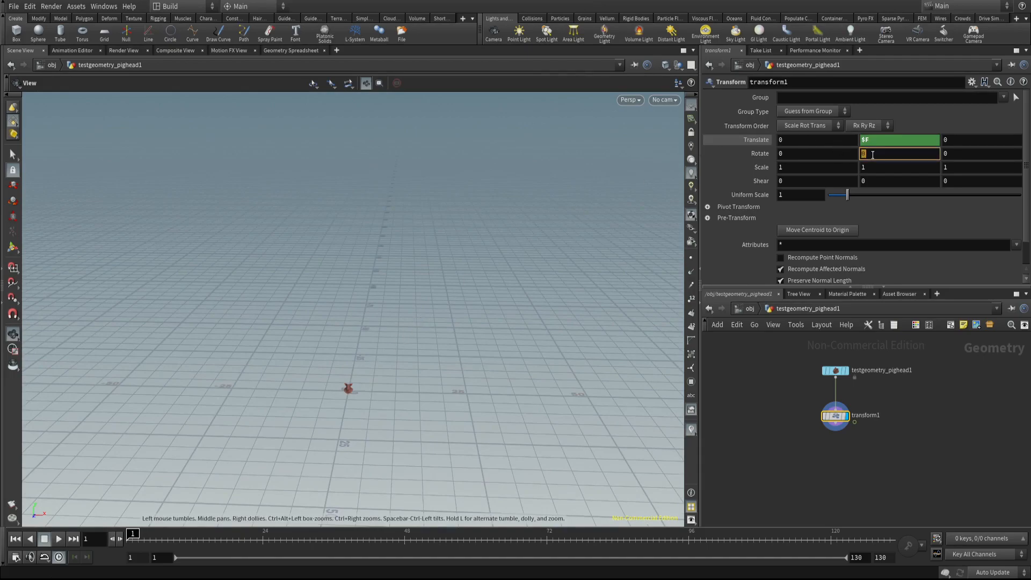
pyautogui.write('$')
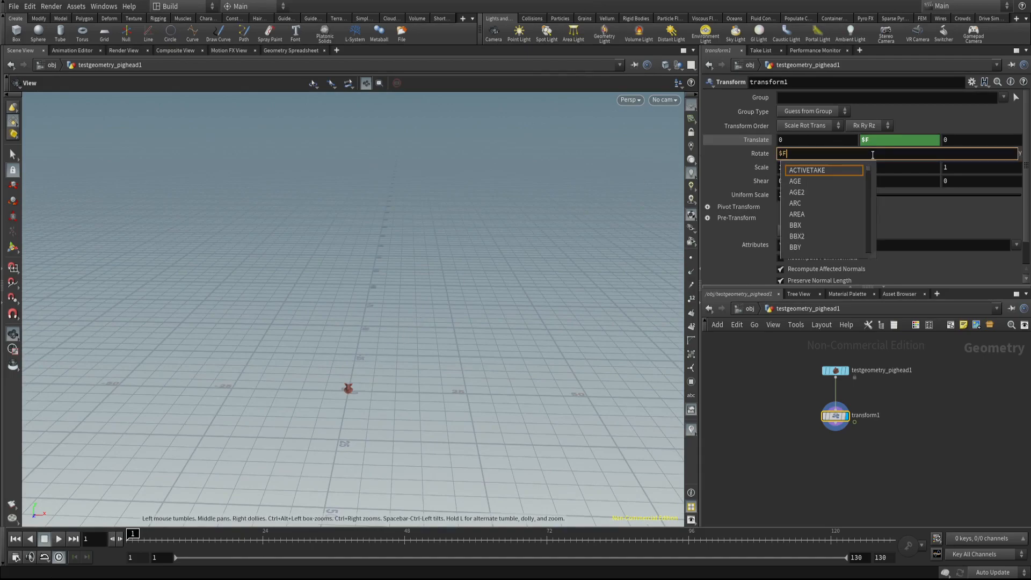
pyautogui.write('F')
pyautogui.press('Return')
pyautogui.click(59, 539)
pyautogui.click(46, 539)
# - Speed up the spin by setting the Y rotation to $F*10, and preview it
pyautogui.click(881, 154)
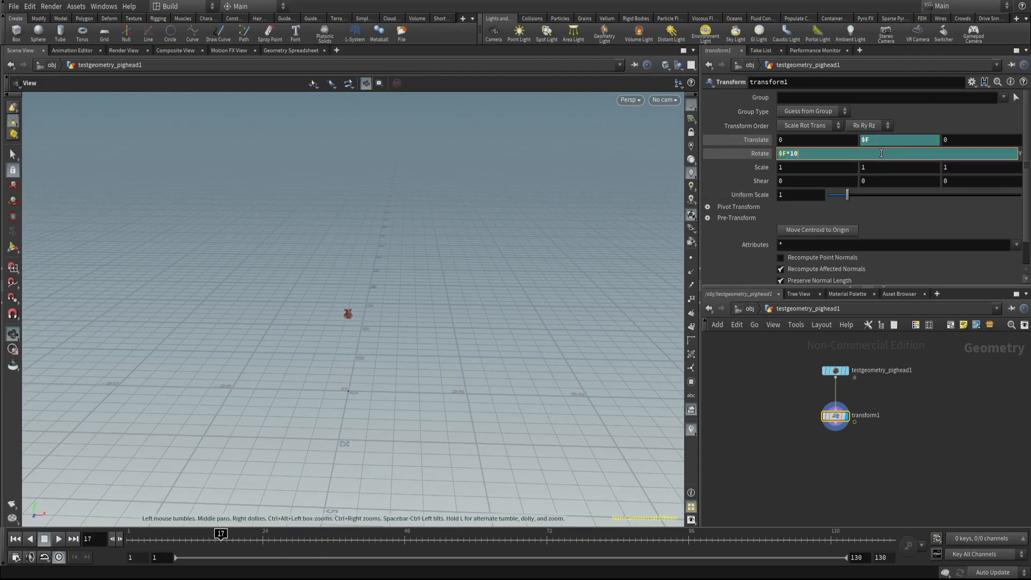
pyautogui.write('*10')
pyautogui.press('Return')
pyautogui.click(59, 539)
pyautogui.click(45, 539)
# - Set the pig head source node's X translation to 10 and play the animation
pyautogui.click(830, 370)
pyautogui.click(791, 97)
pyautogui.write('10')
pyautogui.press('Return')
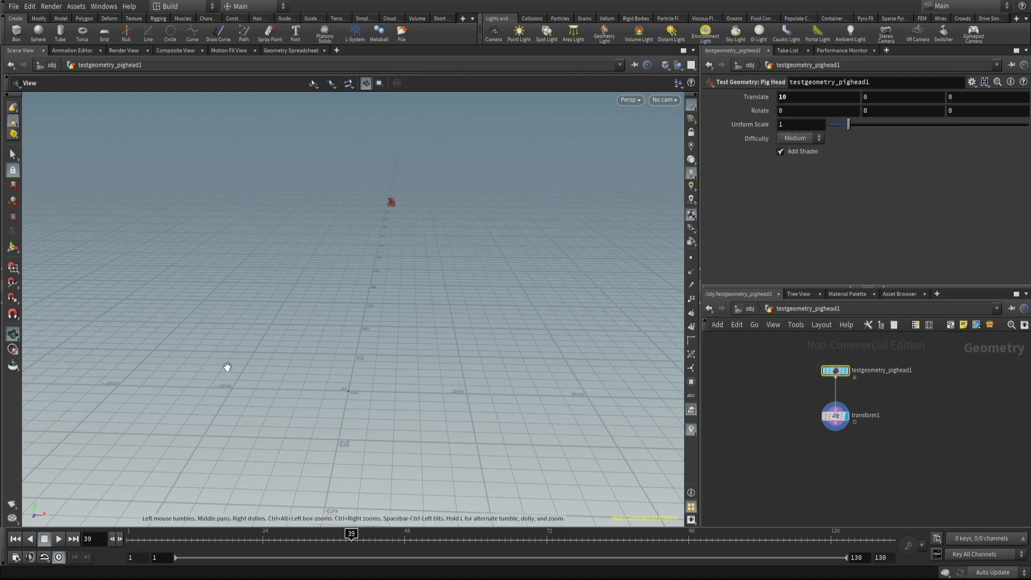
pyautogui.click(59, 539)
# - Set the transform's Z rotation to $F*10 and preview the tumbling motion
pyautogui.click(836, 416)
pyautogui.click(961, 154)
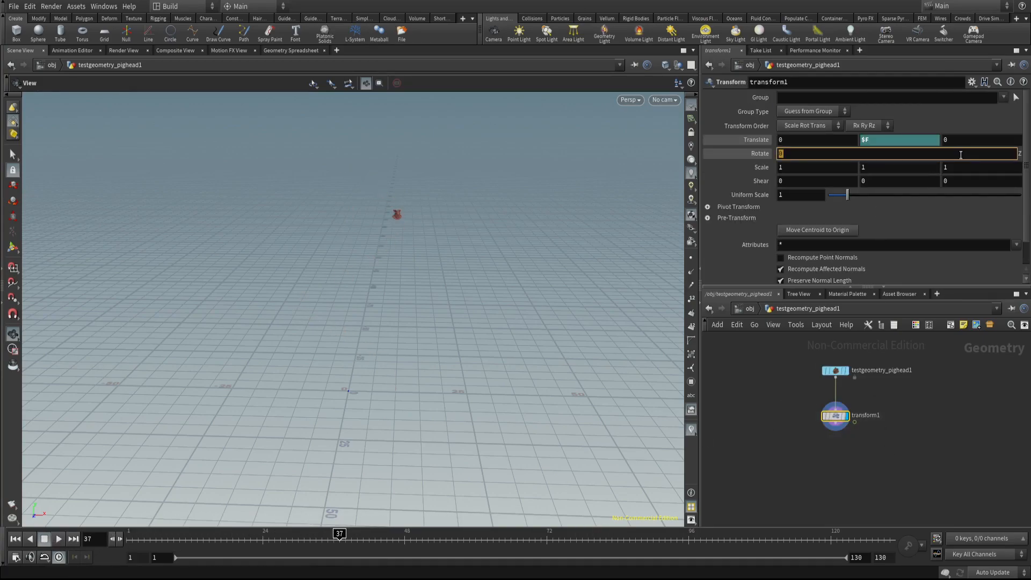
pyautogui.write('$F*10')
pyautogui.press('Return')
pyautogui.click(58, 543)
pyautogui.click(58, 543)
# - At frame 1, frame the pig head low in the view and create a new camera from that view
pyautogui.moveTo(157, 538); pyautogui.dragTo(129, 538)
pyautogui.moveTo(417, 293); pyautogui.dragTo(436, 280, button='right')
pyautogui.moveTo(436, 279); pyautogui.dragTo(394, 288, button='middle')
pyautogui.moveTo(393, 288); pyautogui.dragTo(424, 299, button='right')
pyautogui.moveTo(423, 300); pyautogui.dragTo(437, 288)
pyautogui.moveTo(437, 288); pyautogui.dragTo(477, 316, button='middle')
pyautogui.moveTo(476, 316); pyautogui.dragTo(460, 327, button='right')
pyautogui.moveTo(460, 327); pyautogui.dragTo(464, 334, button='middle')
pyautogui.click(665, 100)
pyautogui.click(694, 120)
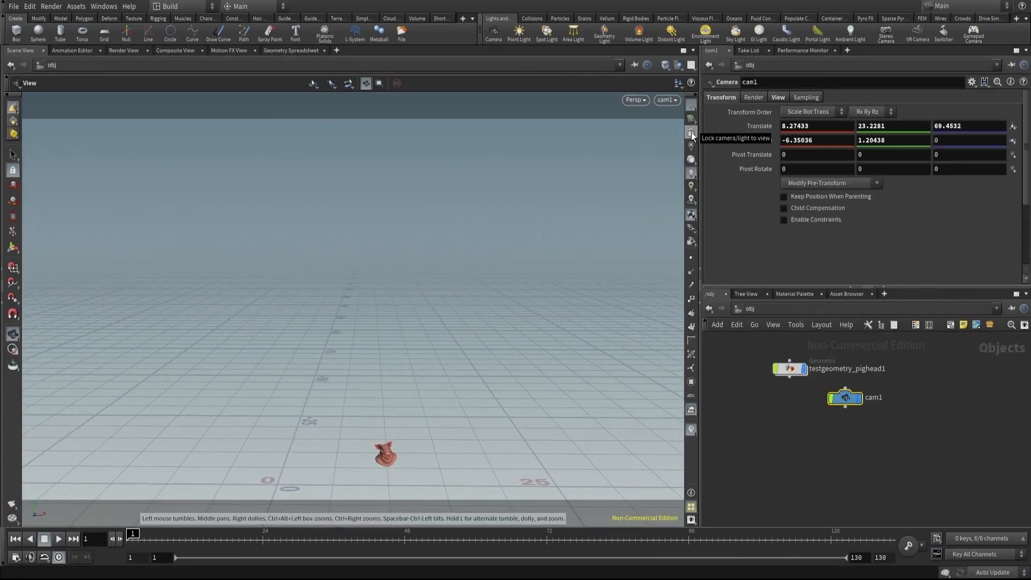
# - Keyframe the camera's translation and rotation at frames 1 and 130, raising it at frame 130 to follow the pig head
pyautogui.keyDown('alt'); pyautogui.click(766, 127); pyautogui.keyUp('alt')
pyautogui.keyDown('alt'); pyautogui.click(765, 143); pyautogui.keyUp('alt')
pyautogui.moveTo(133, 535); pyautogui.dragTo(891, 536)
pyautogui.keyDown('alt'); pyautogui.click(760, 128); pyautogui.keyUp('alt')
pyautogui.keyDown('alt'); pyautogui.click(760, 142); pyautogui.keyUp('alt')
pyautogui.moveTo(476, 215); pyautogui.dragTo(476, 397, button='middle')
pyautogui.moveTo(474, 143); pyautogui.dragTo(478, 419, button='middle')
pyautogui.moveTo(864, 125)
pyautogui.mouseDown(button='middle')
pyautogui.moveTo(860, 111)
pyautogui.moveTo(949, 145)
pyautogui.moveTo(866, 131)
pyautogui.mouseUp(button='middle')
# - Check the camera move, then keyframe the camera at frame 104 and adjust its height to track the pig head
pyautogui.moveTo(887, 536); pyautogui.dragTo(669, 534)
pyautogui.moveTo(537, 535); pyautogui.dragTo(736, 534)
pyautogui.keyDown('alt'); pyautogui.click(771, 130); pyautogui.keyUp('alt')
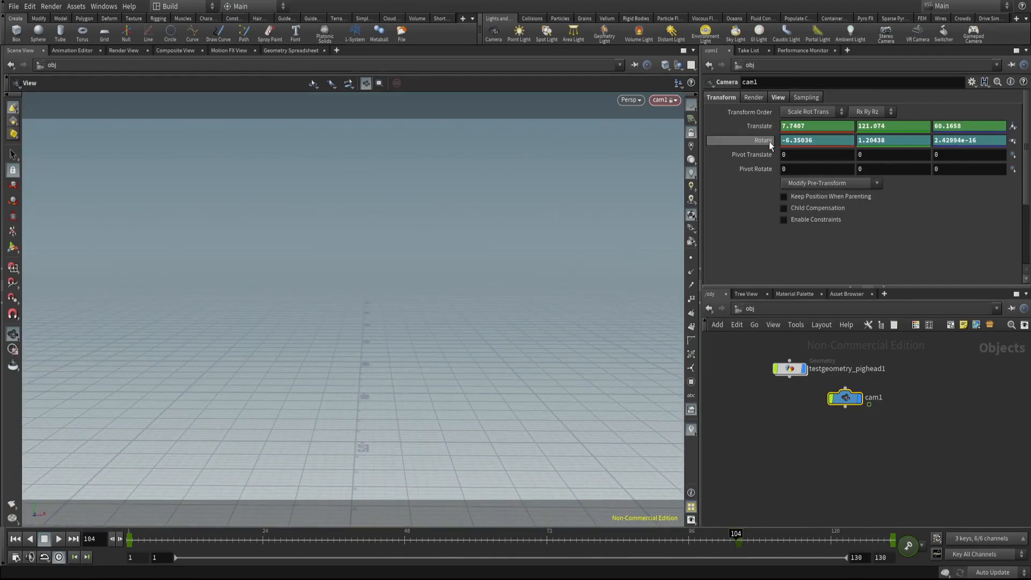
pyautogui.moveTo(882, 126); pyautogui.dragTo(419, 162, button='middle')
# - Save the scene as particles_v1.hipnc and lay out the object nodes neatly
pyautogui.moveTo(735, 535); pyautogui.dragTo(34, 476)
pyautogui.hotkey('ctrl', 's')
pyautogui.press('l')
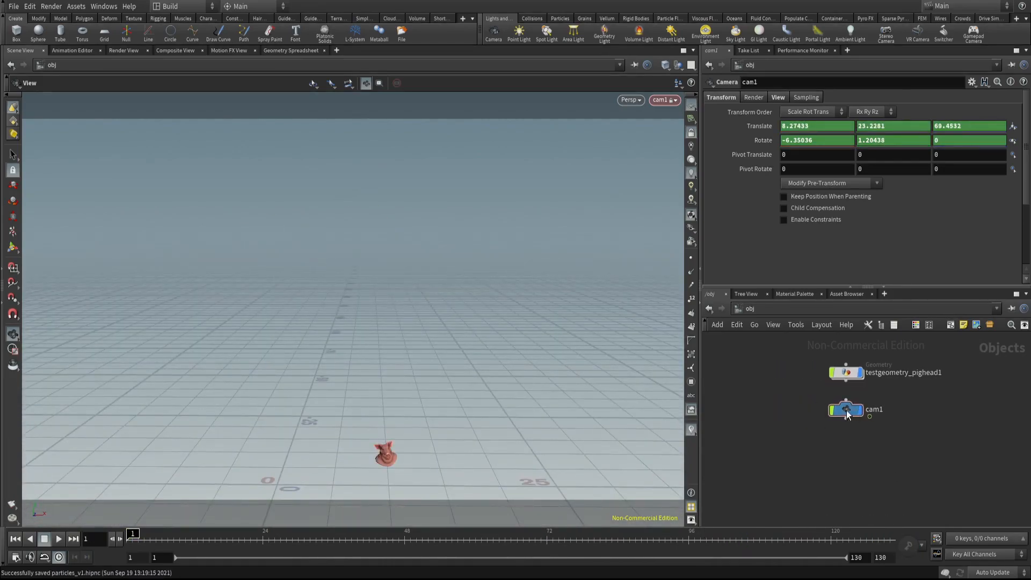
# - Inside the pig head geometry, rename the Transform node to animate and color it pink
pyautogui.doubleClick(841, 370)
pyautogui.doubleClick(859, 409)
pyautogui.write('animate')
pyautogui.press('Return')
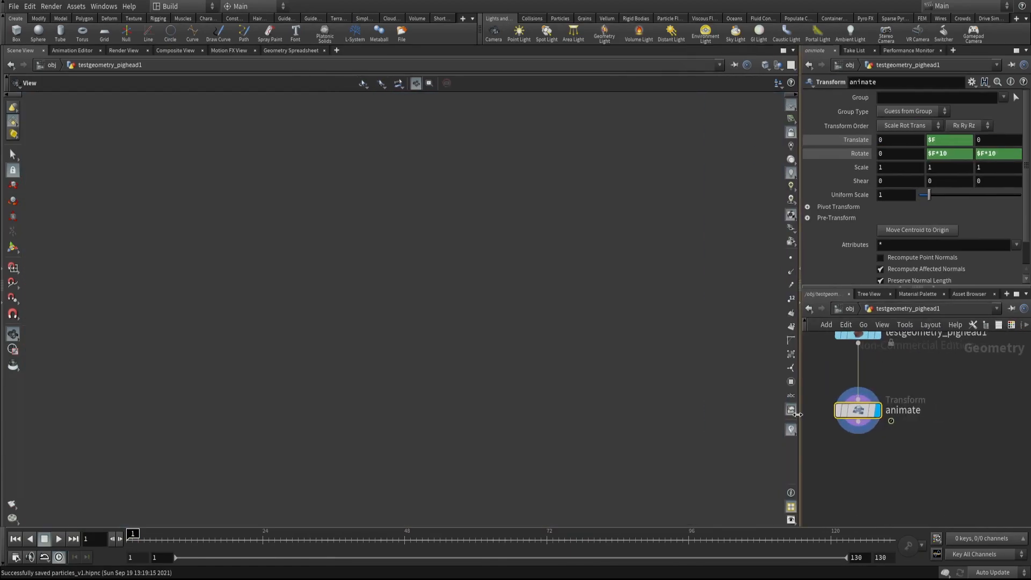
pyautogui.press('c')
pyautogui.press('h')
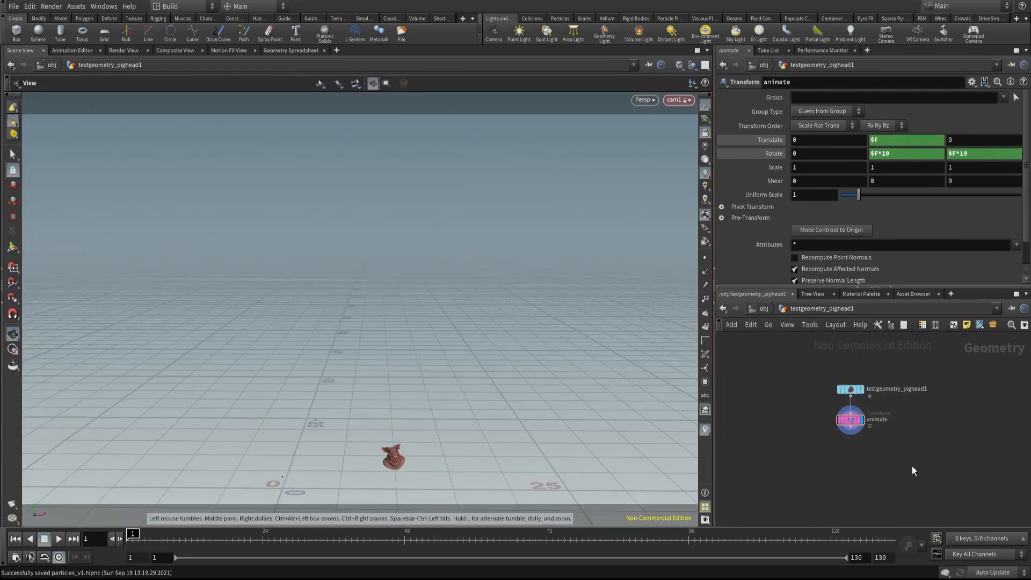
# - Add a File Cache node below the animate node, wired to its output
pyautogui.press('Tab')
pyautogui.write('file')
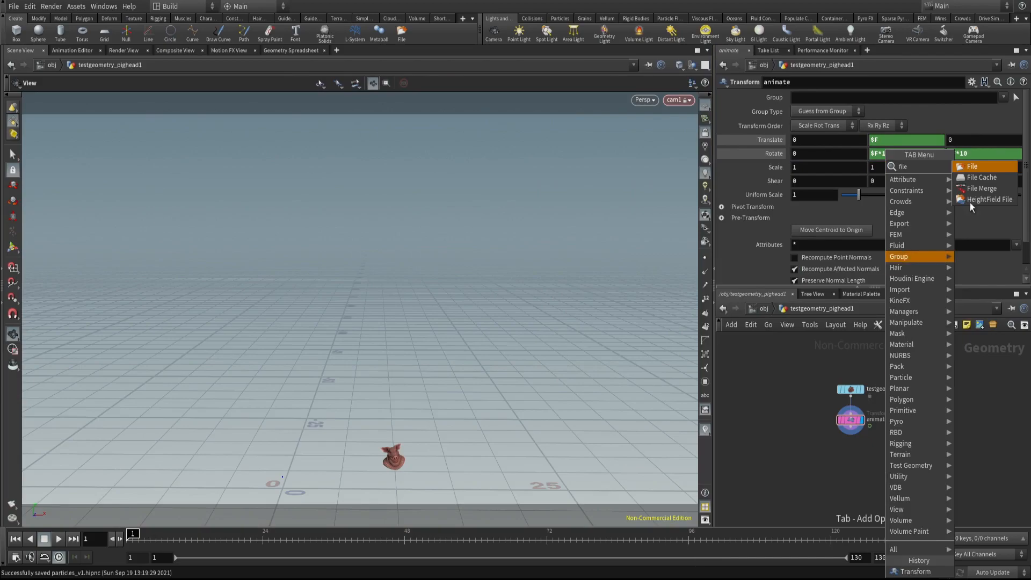
pyautogui.click(981, 177)
pyautogui.click(851, 455)
pyautogui.click(850, 440)
pyautogui.click(850, 418)
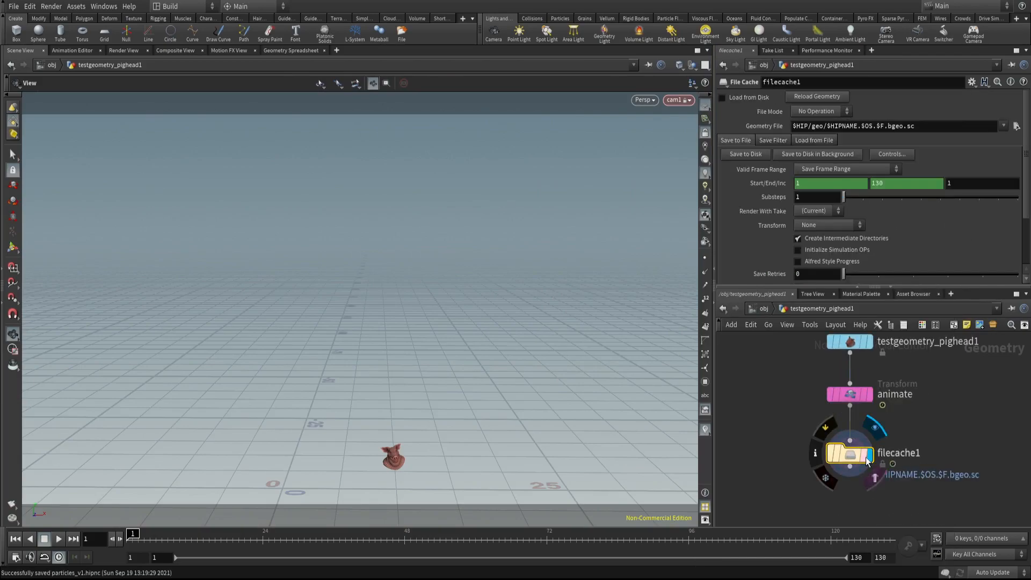
# - Rename the file cache node to pighead and set its geometry file to $HIP/cache/$OS/$OS.$F.bgeo.sc
pyautogui.doubleClick(914, 452)
pyautogui.write('pighead')
pyautogui.press('Return')
pyautogui.doubleClick(818, 126)
pyautogui.write('cache')
pyautogui.press('BackSpace')
pyautogui.press('Return')
# - Enable loading from disk on the pighead cache, save the scene and write the cached frames to disk
pyautogui.click(723, 98)
pyautogui.moveTo(789, 445); pyautogui.dragTo(927, 499)
pyautogui.hotkey('ctrl', 's')
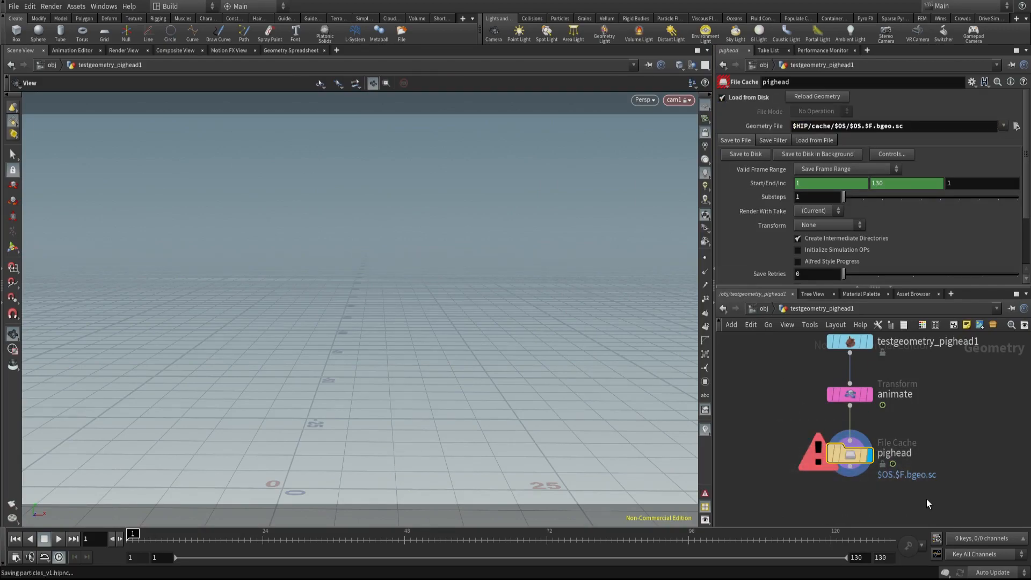
pyautogui.click(752, 156)
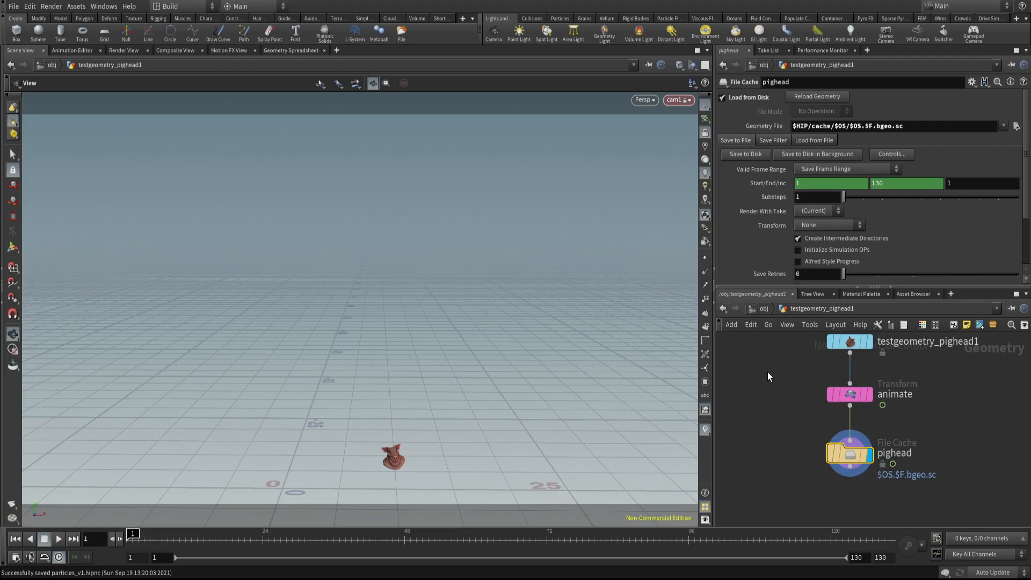
# - Give the viewport the Dark color scheme without the reference grid, and unlock the camera from the view
pyautogui.press('d')
pyautogui.click(428, 149)
pyautogui.click(238, 188)
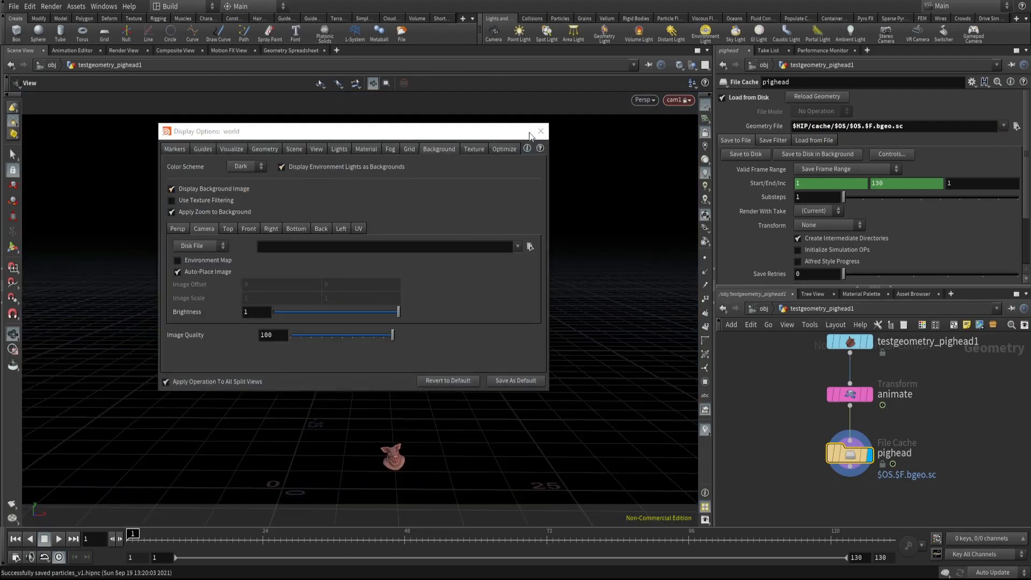
pyautogui.click(541, 131)
pyautogui.click(707, 109)
pyautogui.click(705, 133)
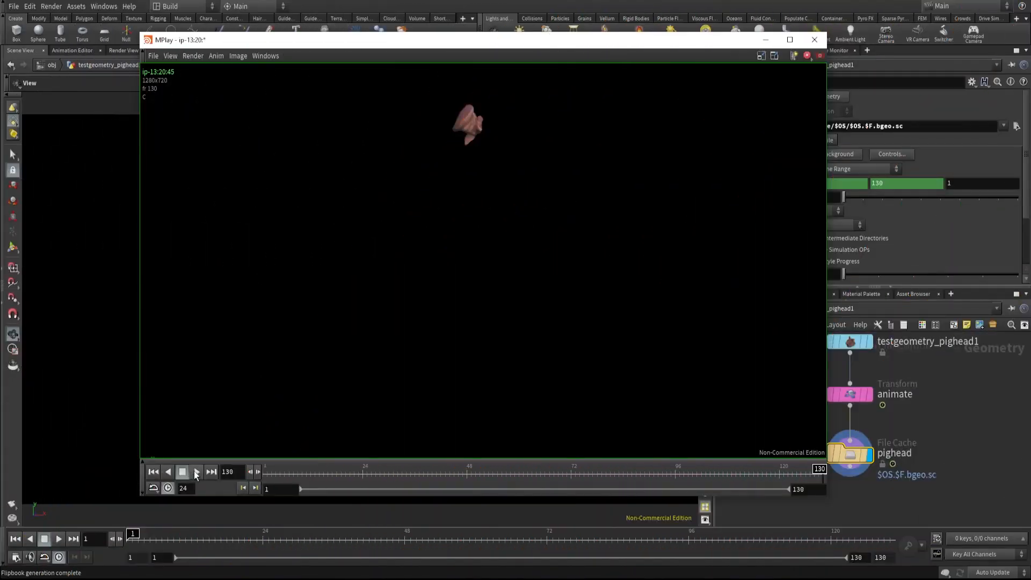
# - Play the 130-frame flipbook of the camera view in MPlay and close the player
pyautogui.click(197, 472)
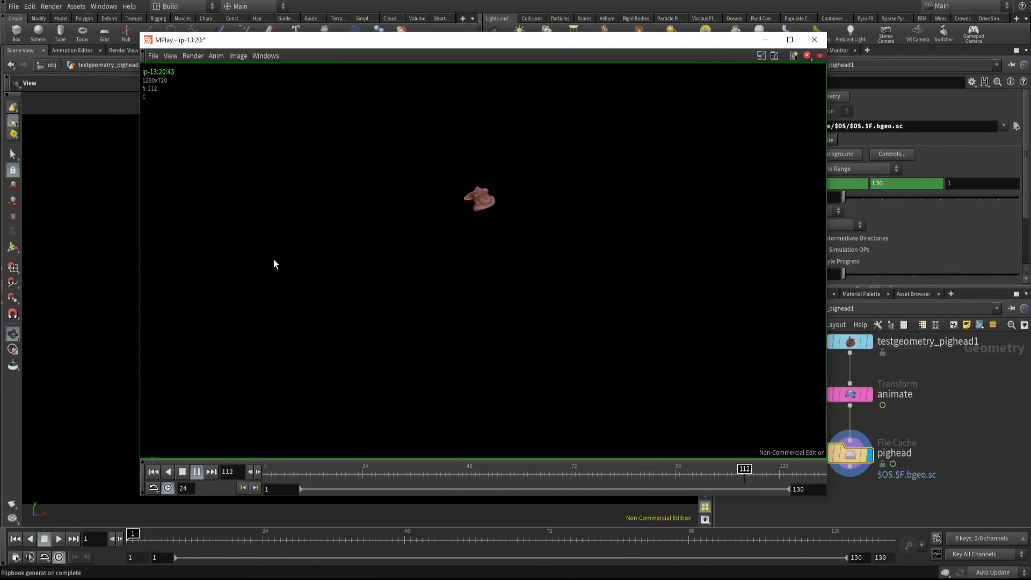
pyautogui.click(807, 49)
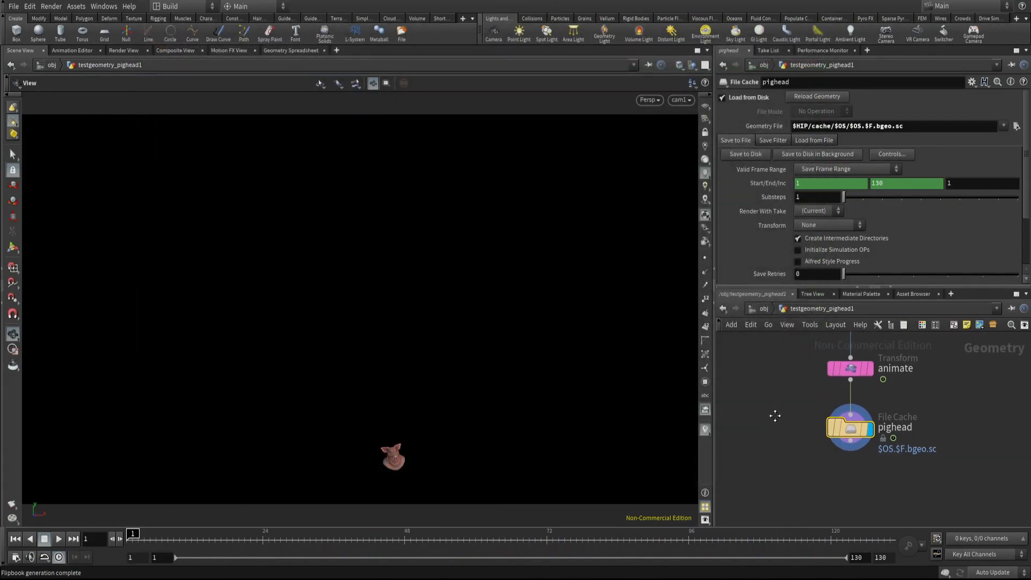
# - Add a POP Network node below the pighead file cache
pyautogui.press('Tab')
pyautogui.write('pone')
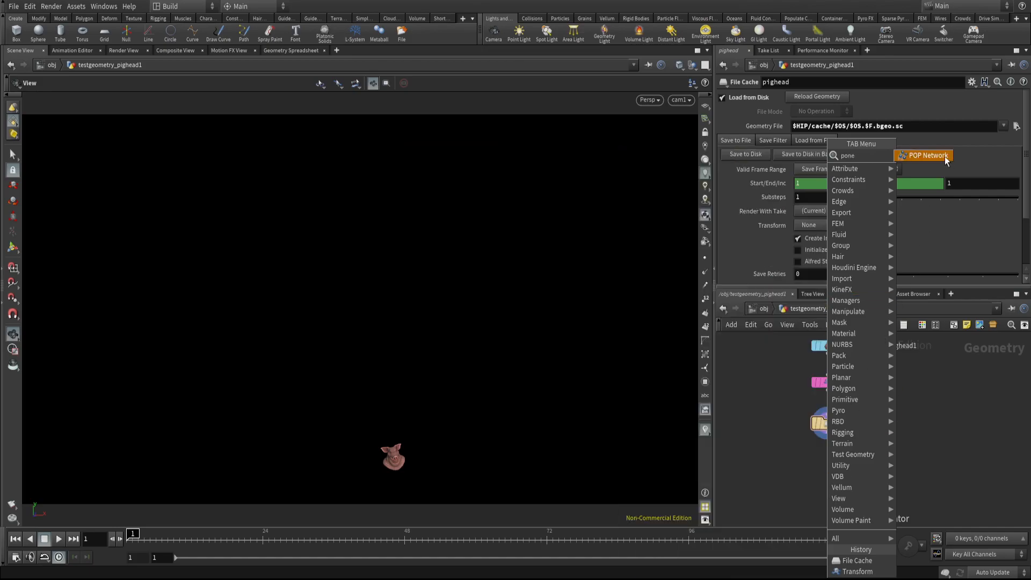
pyautogui.click(944, 157)
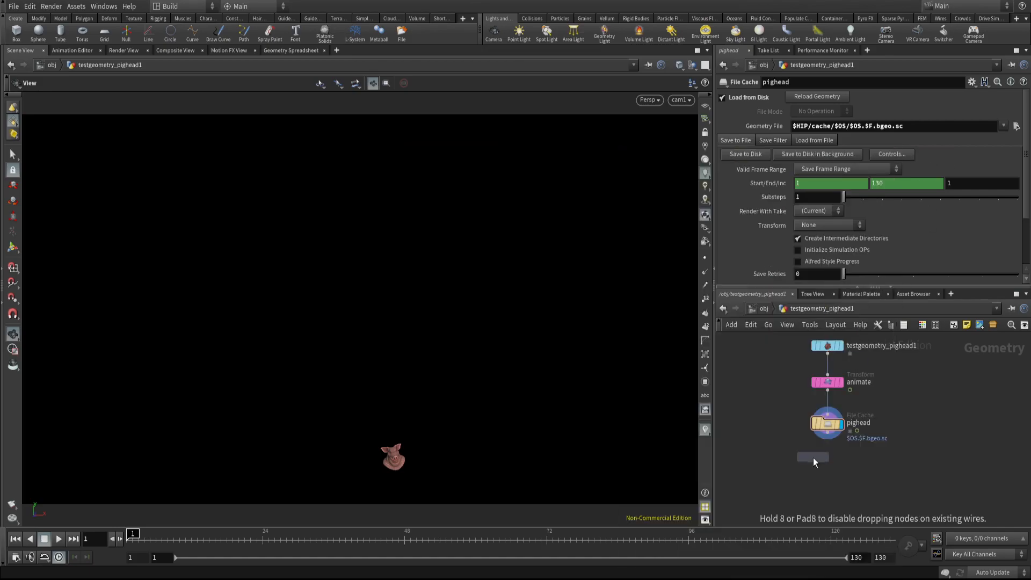
pyautogui.click(829, 489)
# - Add a Scatter node with a total count of 100 between the pighead cache and the POP network, wiring them together
pyautogui.press('Tab')
pyautogui.write('sca')
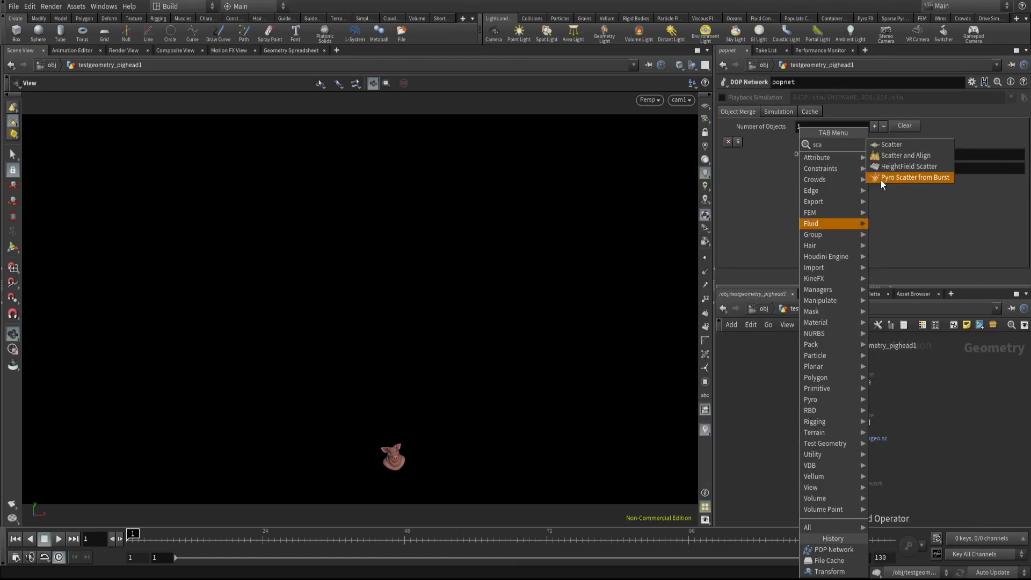
pyautogui.click(890, 145)
pyautogui.click(827, 455)
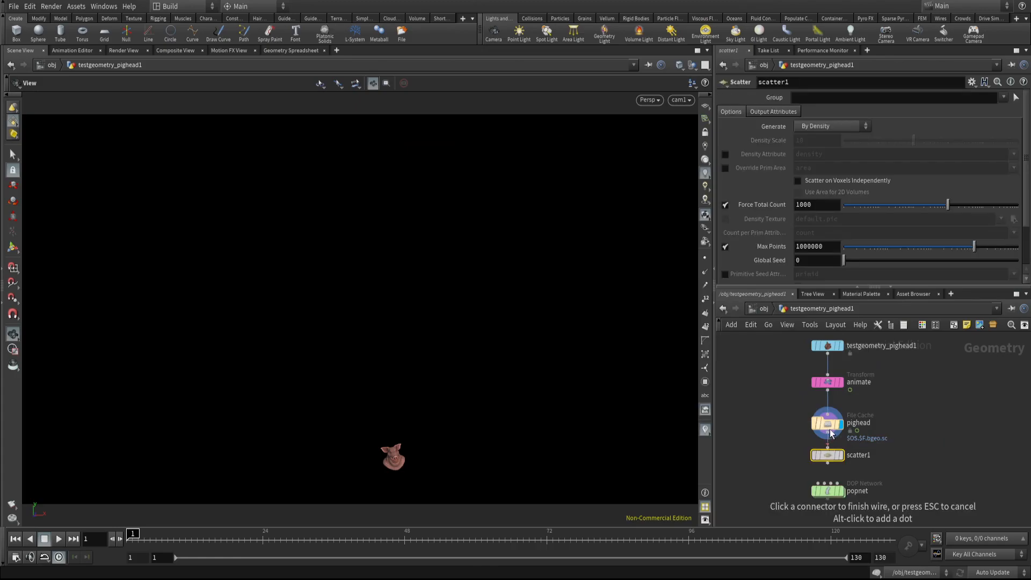
pyautogui.press('BackSpace')
pyautogui.press('Return')
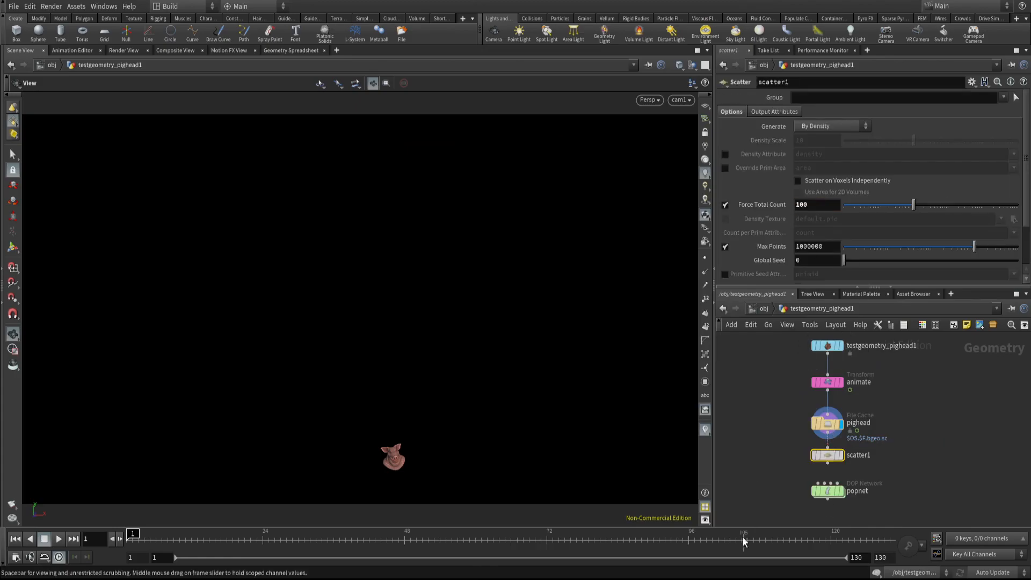
pyautogui.moveTo(838, 479); pyautogui.dragTo(834, 431, button='middle')
pyautogui.moveTo(827, 417); pyautogui.dragTo(815, 435)
# - Inside the POP network, set the source's emission type to All Points and return to the geometry level
pyautogui.doubleClick(821, 444)
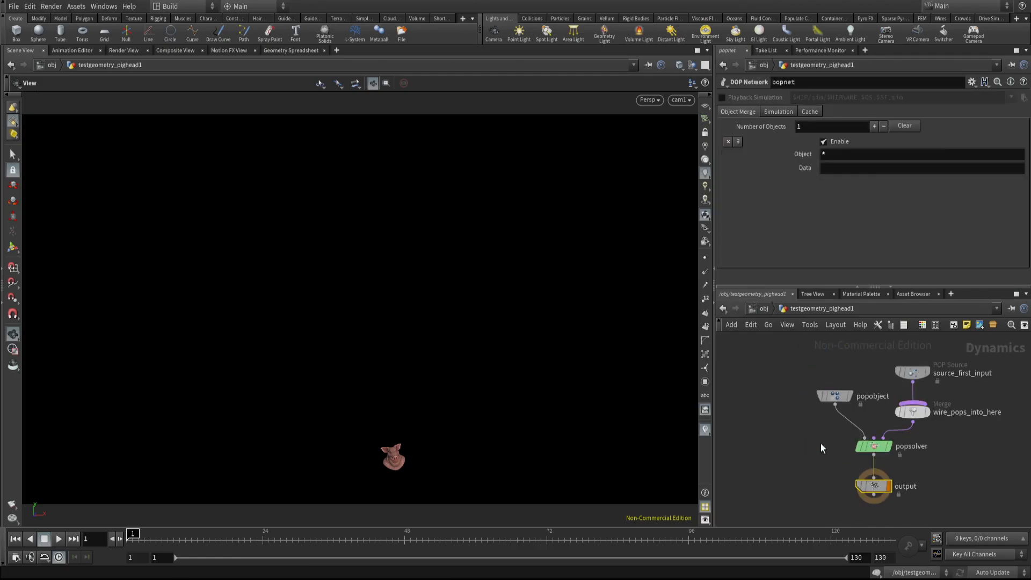
pyautogui.click(909, 372)
pyautogui.click(826, 128)
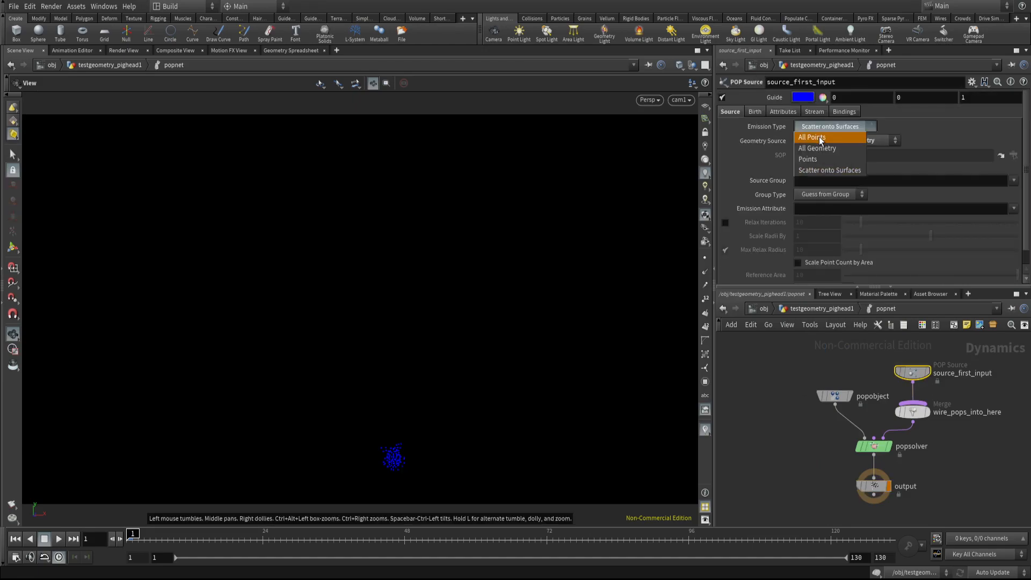
pyautogui.click(820, 140)
pyautogui.press('u')
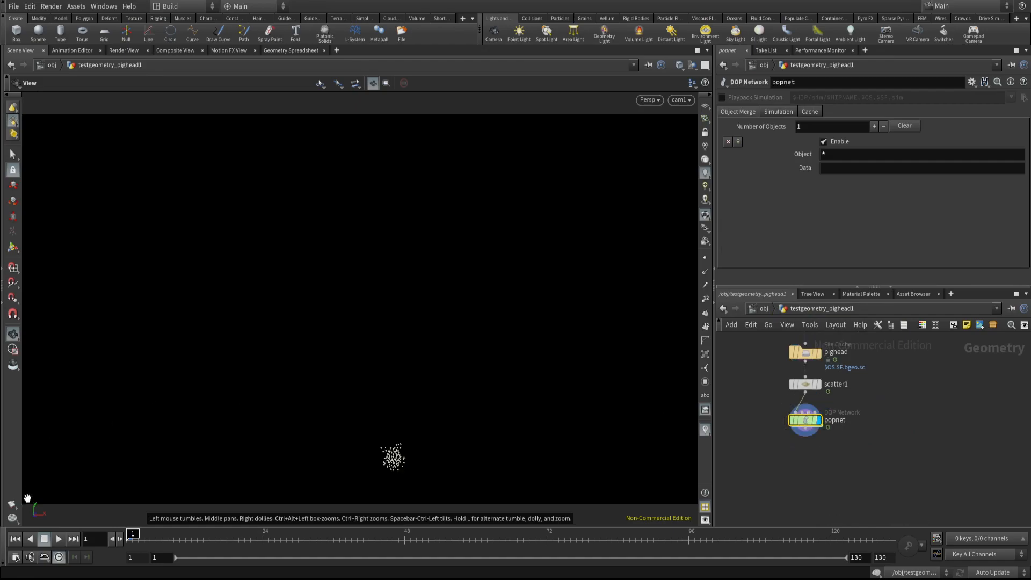
# - Play back the particle simulation to inspect the emission, stop it and return to the first frame
pyautogui.click(52, 541)
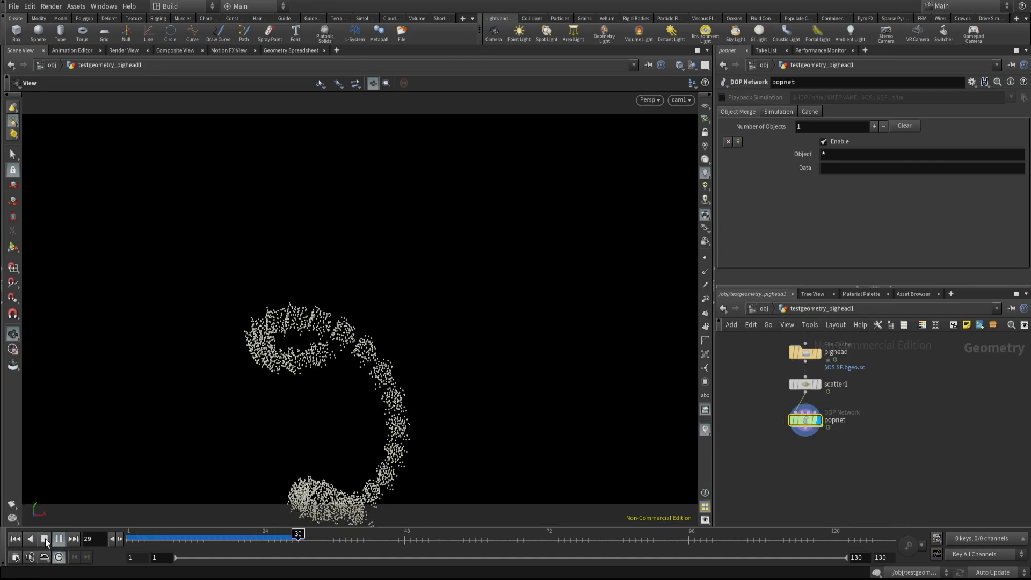
pyautogui.click(45, 540)
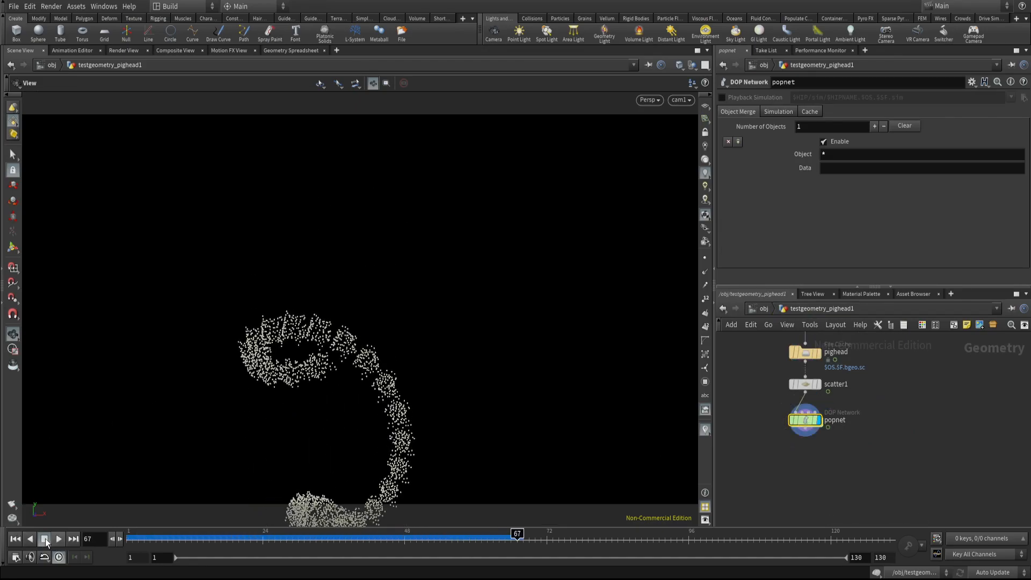
pyautogui.hotkey('ctrl', 'Up')
# - Insert a Trail node between the pighead cache and the scatter node, and rename it compute_vel
pyautogui.moveTo(769, 469); pyautogui.dragTo(809, 431)
pyautogui.click(774, 390)
pyautogui.press('Tab')
pyautogui.write('tr')
pyautogui.click(866, 146)
pyautogui.click(820, 407)
pyautogui.scroll(2, 806, 384)
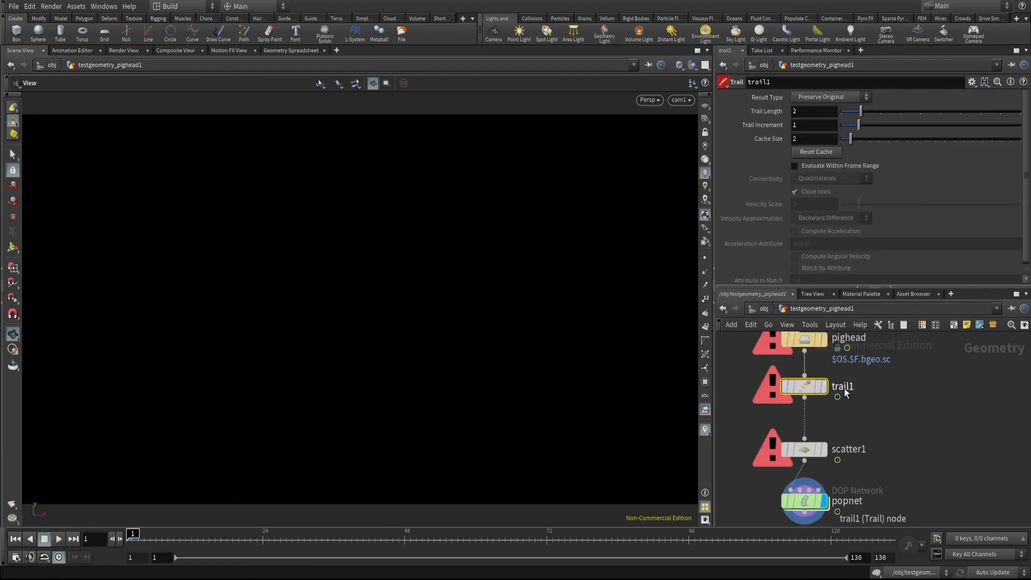
pyautogui.doubleClick(844, 387)
pyautogui.write('compute_vel')
pyautogui.press('Return')
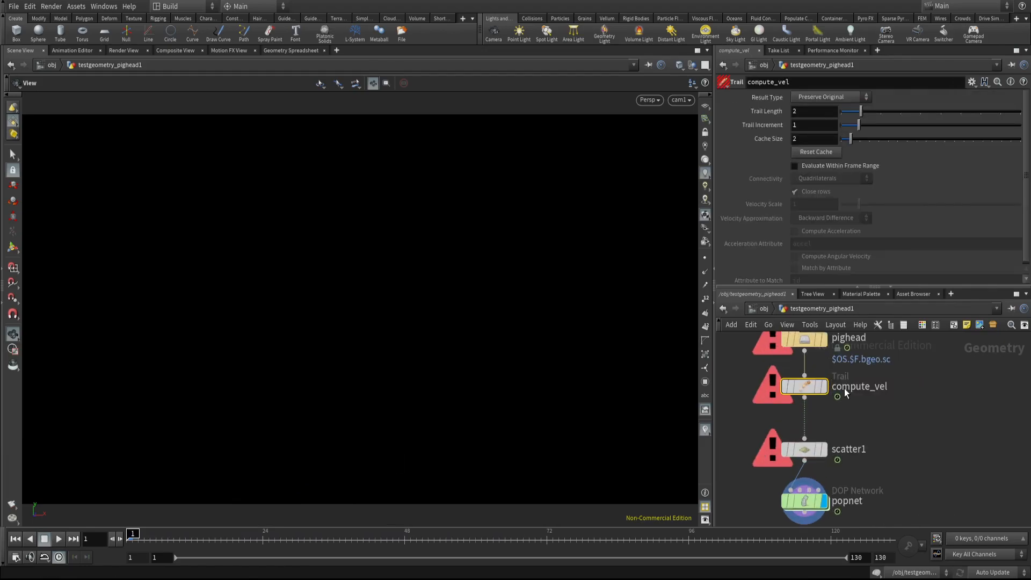
# - Set the compute_vel node's result type to Compute Velocity
pyautogui.click(811, 167)
pyautogui.click(827, 98)
pyautogui.click(829, 142)
# - Inside the POP network, set the source's Inherit Velocity to .1 and return to the geometry level
pyautogui.moveTo(732, 490); pyautogui.dragTo(748, 410, button='middle')
pyautogui.doubleClick(841, 428)
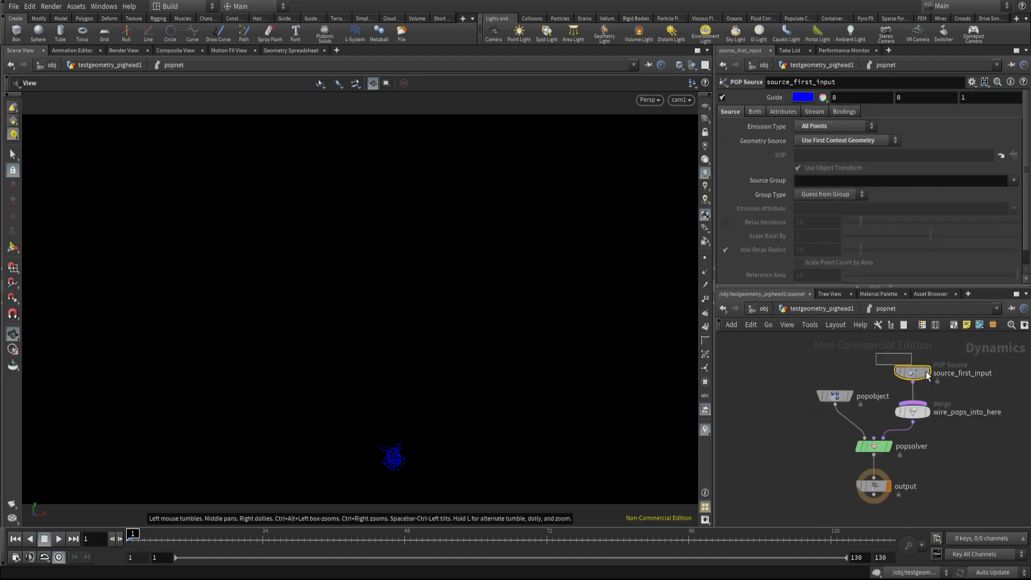
pyautogui.click(783, 112)
pyautogui.write('.1')
pyautogui.press('Return')
pyautogui.click(817, 309)
# - Save the scene, play the particle simulation and orbit out to see the whole trail
pyautogui.hotkey('ctrl', 's')
pyautogui.click(59, 539)
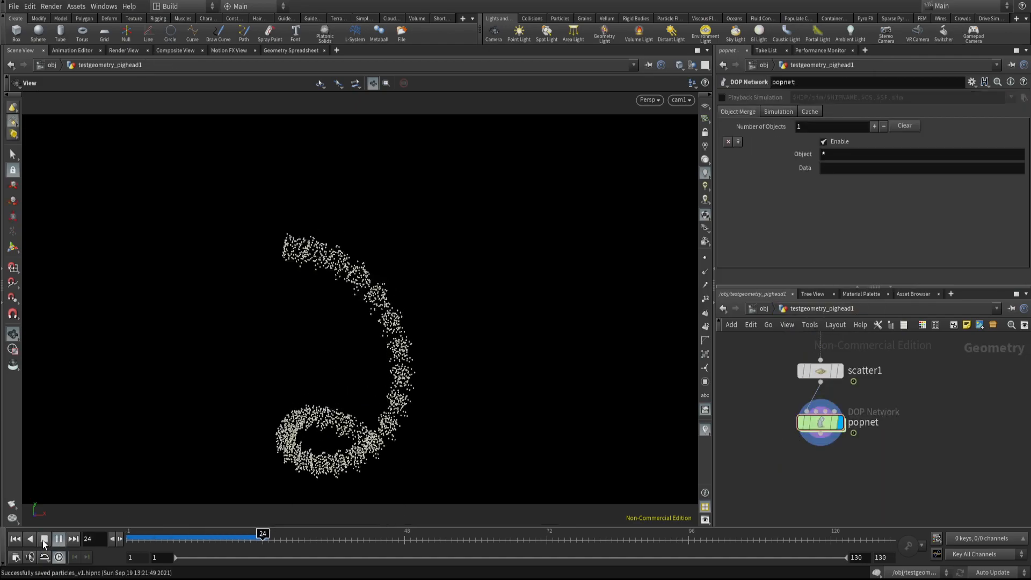
pyautogui.moveTo(95, 403); pyautogui.dragTo(306, 301)
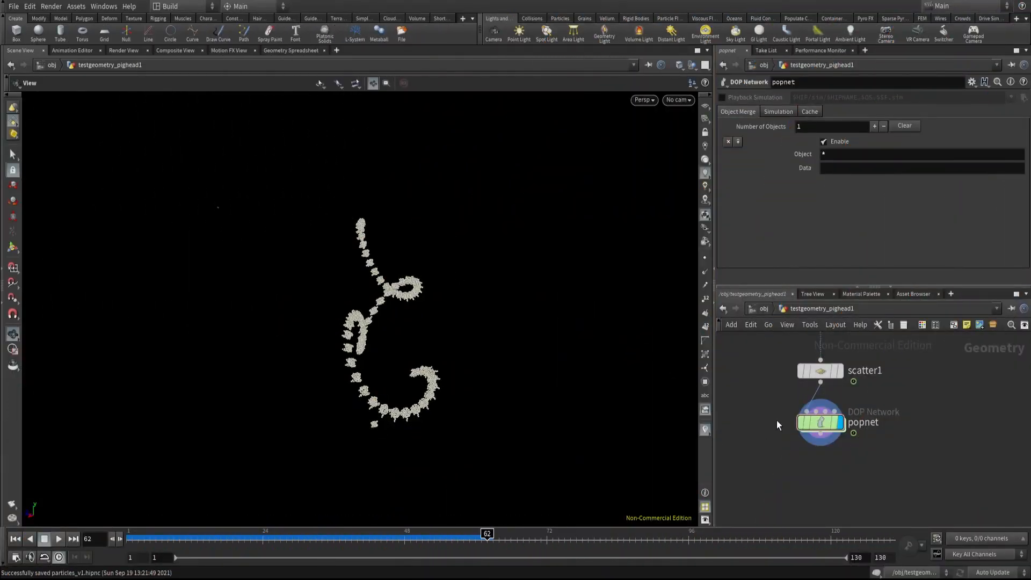
# - Set the POP network's simulation substeps to 10, go to frame 60 and reset the simulation
pyautogui.click(816, 423)
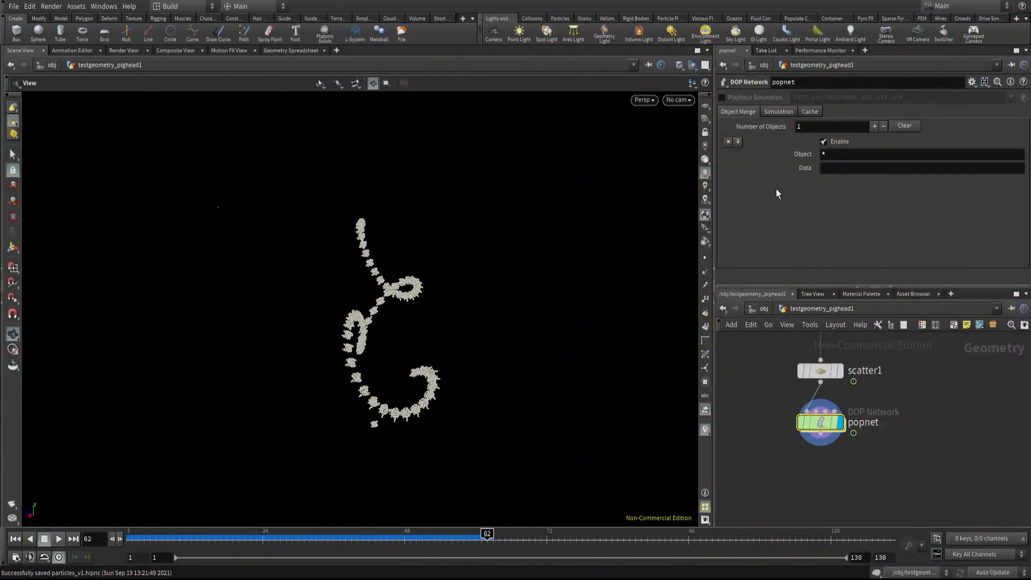
pyautogui.click(778, 113)
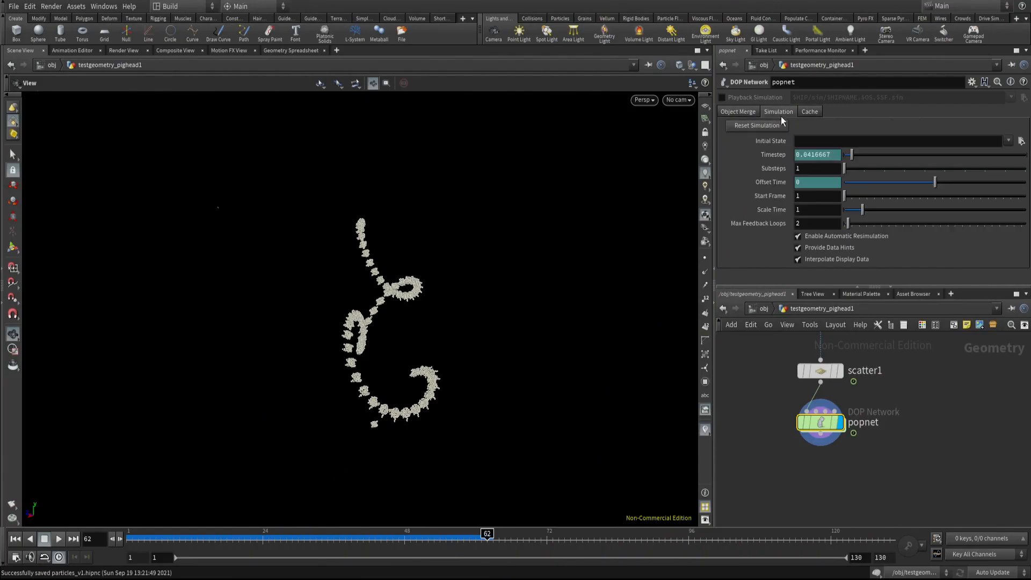
pyautogui.click(813, 174)
pyautogui.write('10')
pyautogui.press('Return')
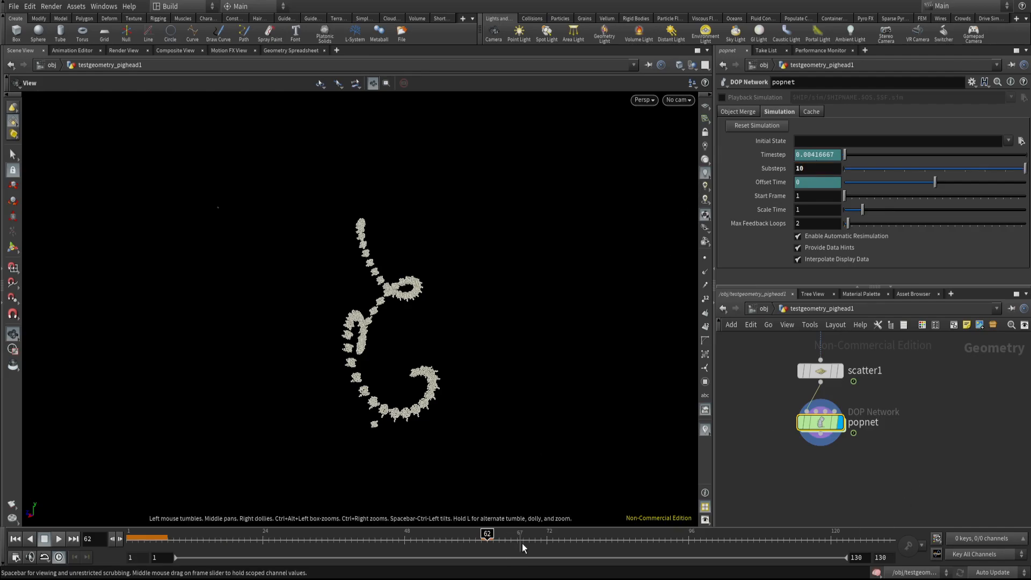
pyautogui.moveTo(488, 533); pyautogui.dragTo(476, 535)
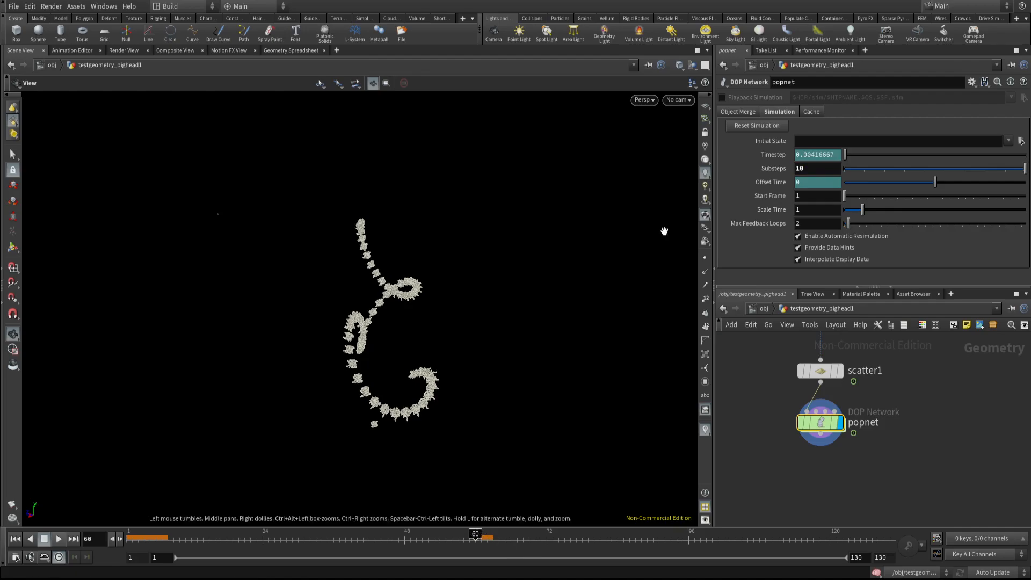
pyautogui.click(752, 127)
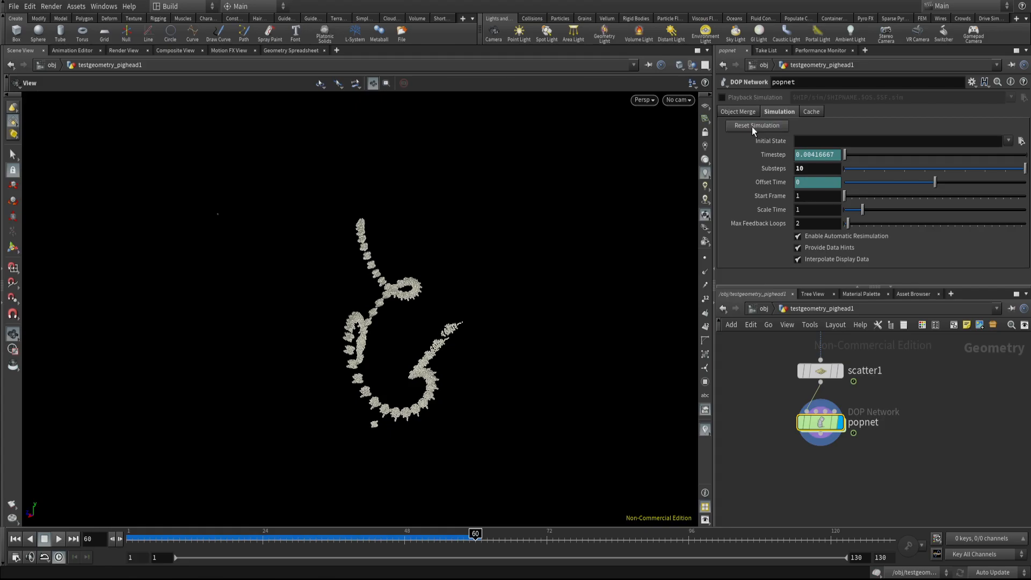
# - Display and frame the pighead file cache, and allow fractional frames on the timeline, scrubbing to frame 62.4
pyautogui.scroll(-3, 769, 406)
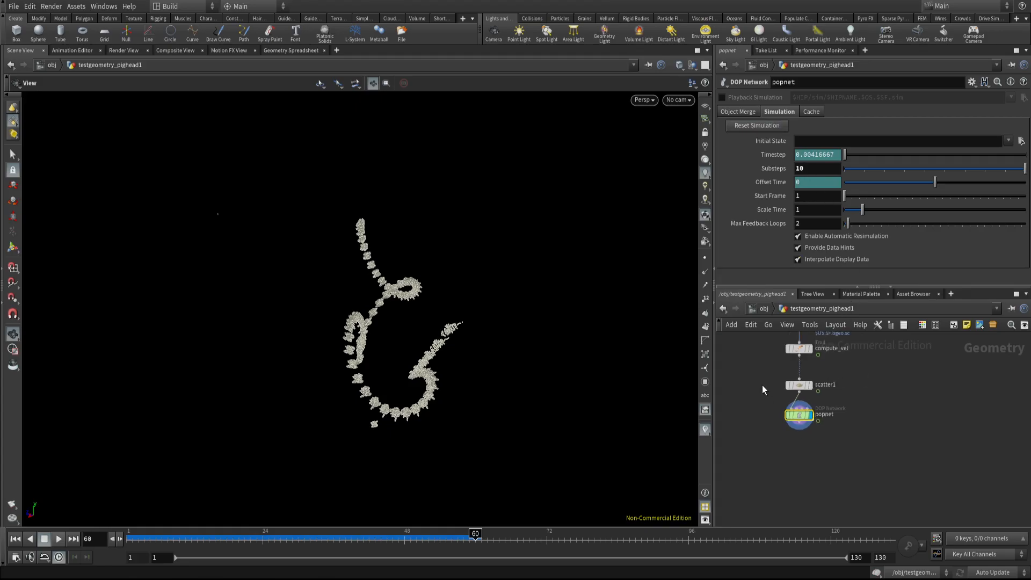
pyautogui.scroll(3, 761, 383)
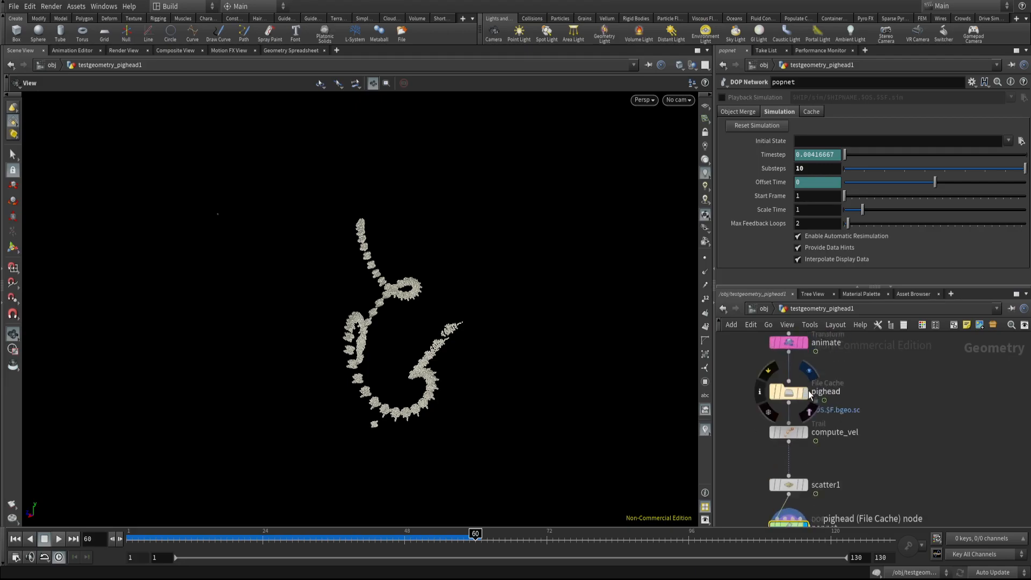
pyautogui.click(806, 392)
pyautogui.click(791, 394)
pyautogui.hotkey('space', 'g')
pyautogui.moveTo(428, 280); pyautogui.dragTo(442, 240)
pyautogui.moveTo(442, 240); pyautogui.dragTo(241, 299, button='right')
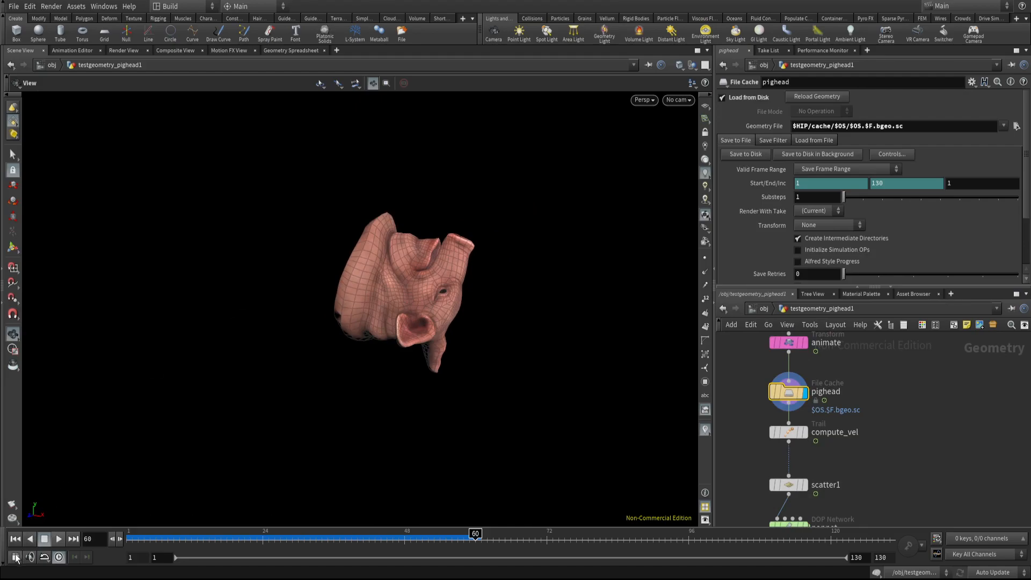
pyautogui.click(16, 557)
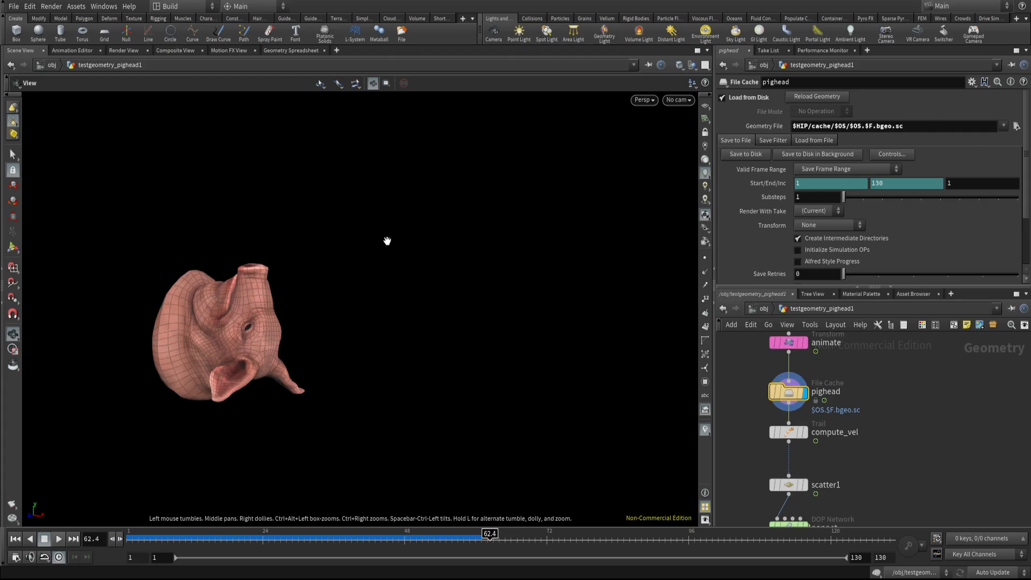
# - Insert a Time Blend node between the pighead cache and compute_vel, and display it
pyautogui.moveTo(747, 436); pyautogui.dragTo(775, 393, button='middle')
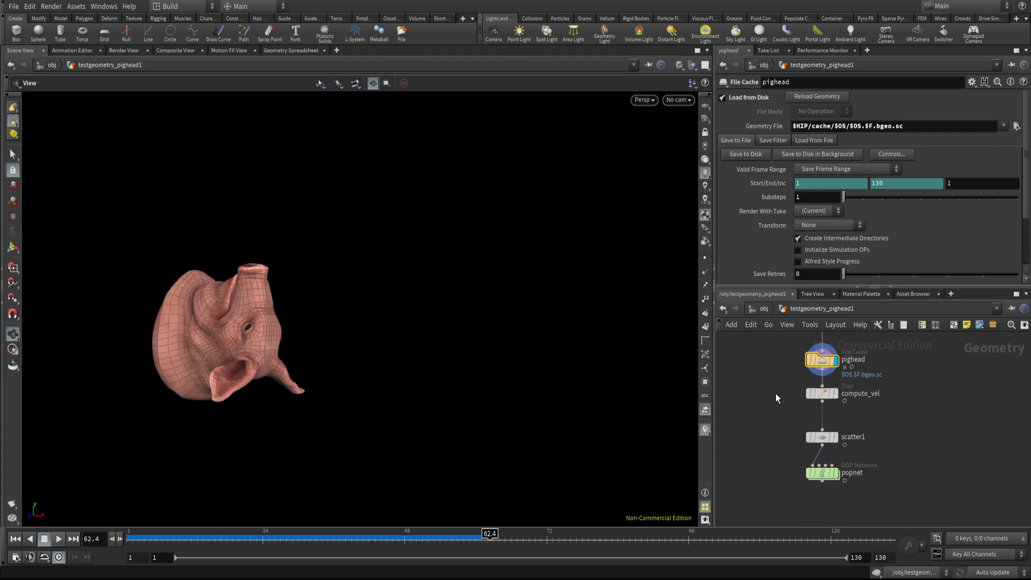
pyautogui.press('Tab')
pyautogui.write('timebl')
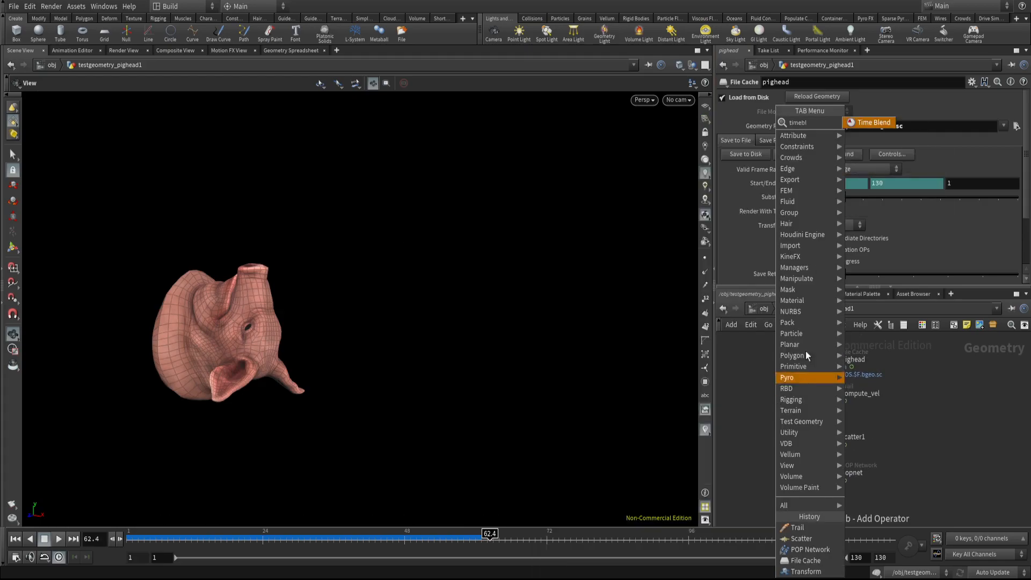
pyautogui.click(868, 123)
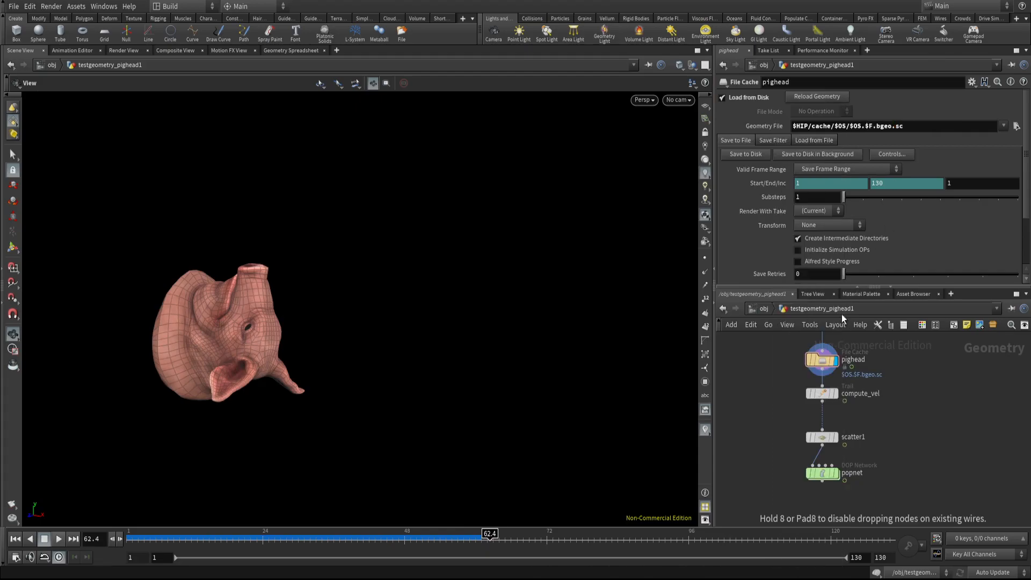
pyautogui.click(823, 377)
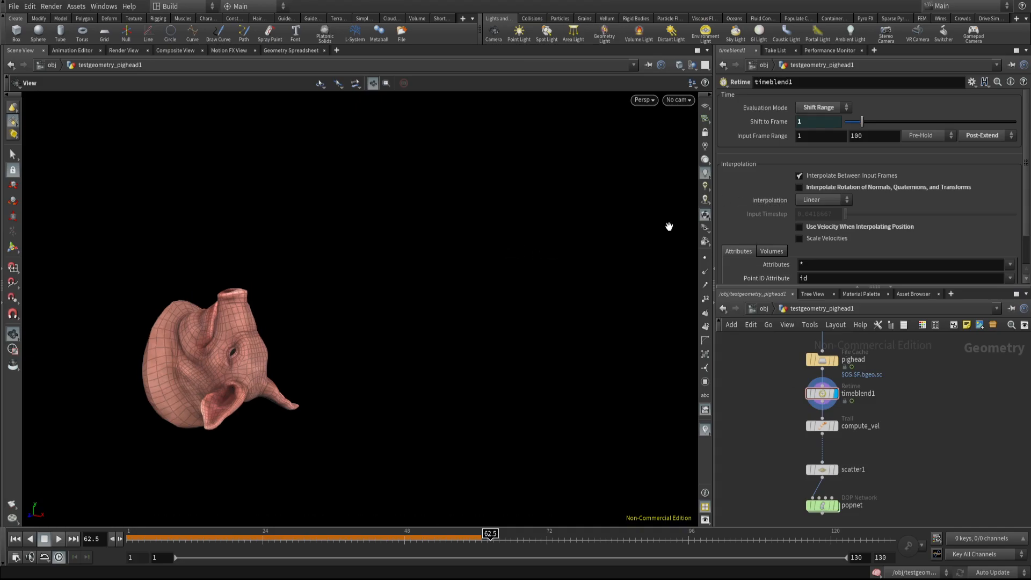
# - Step through fractional frames to examine the pig head's interpolated motion, and go back to frame 60
pyautogui.press('Right')
pyautogui.press('Right')
pyautogui.press('Right')
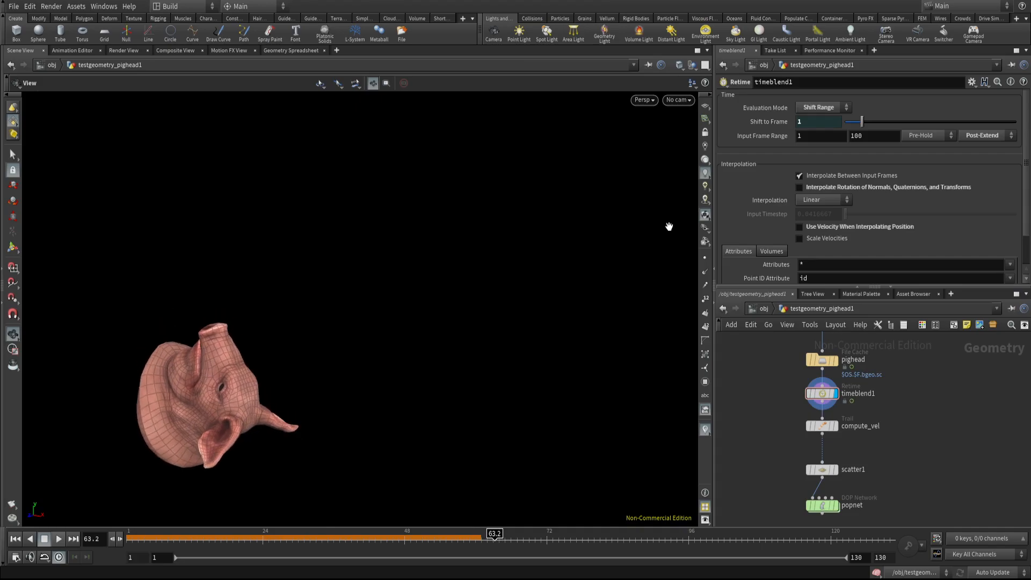
pyautogui.press('Down')
pyautogui.press('Down')
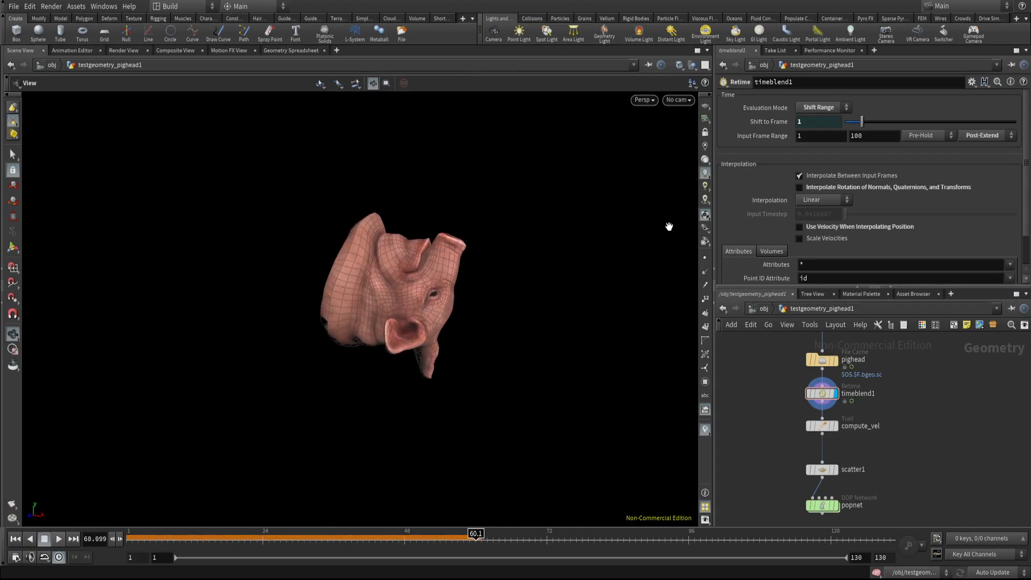
pyautogui.click(97, 539)
pyautogui.write('60')
pyautogui.press('Return')
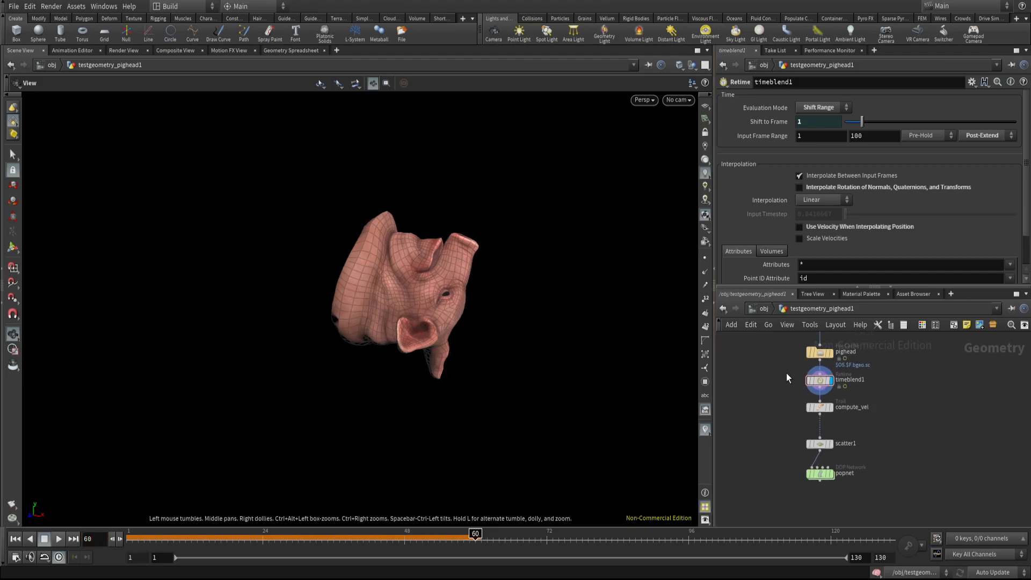
# - Rename the retime node as timeblend
pyautogui.scroll(3, 786, 373)
pyautogui.doubleClick(864, 377)
pyautogui.press('BackSpace')
pyautogui.press('Return')
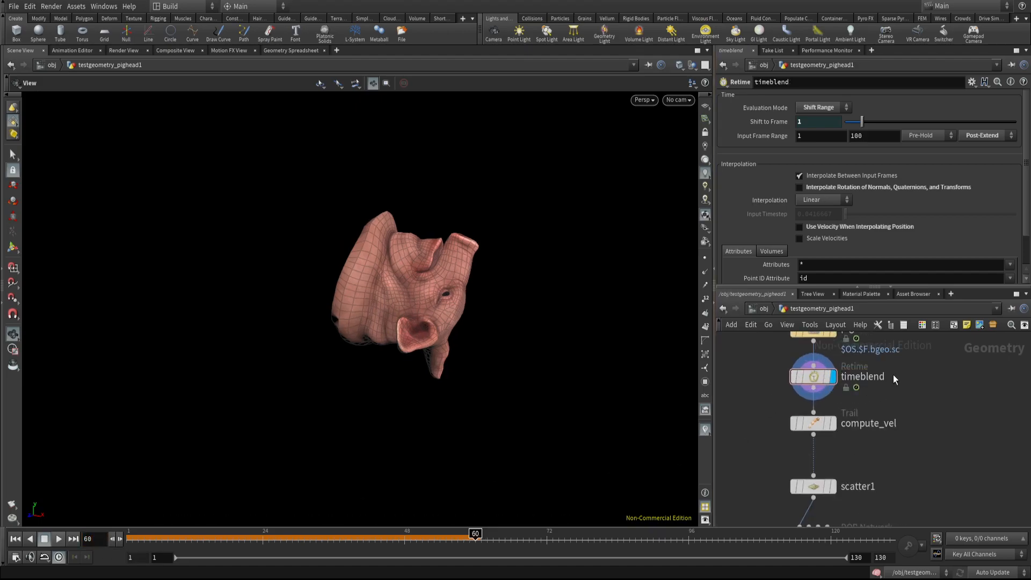
# - Display the POP network's output at frame 60 and frame the full particle trail
pyautogui.click(836, 471)
pyautogui.click(816, 474)
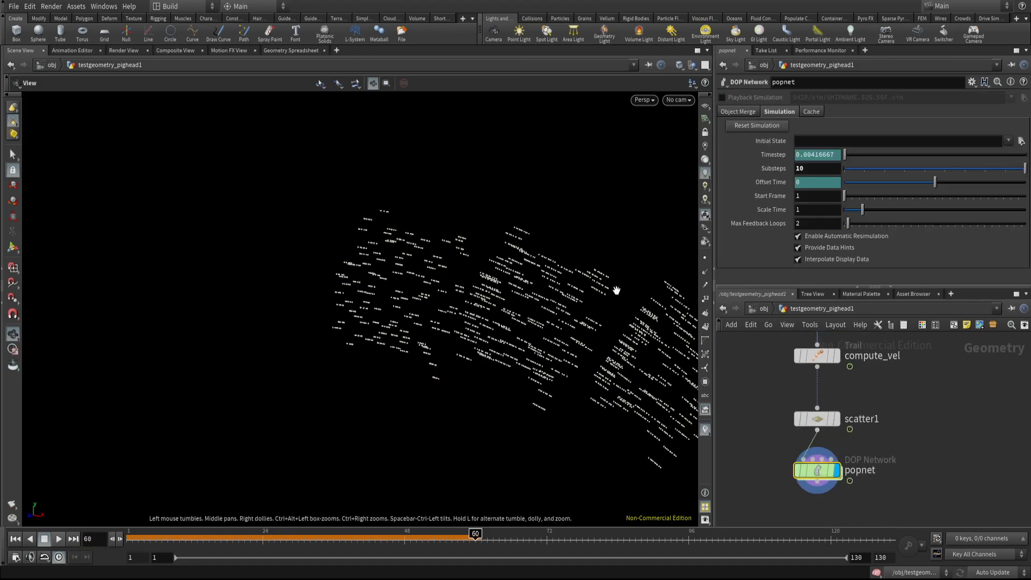
pyautogui.moveTo(620, 235); pyautogui.dragTo(510, 323, button='right')
pyautogui.moveTo(510, 323); pyautogui.dragTo(365, 301)
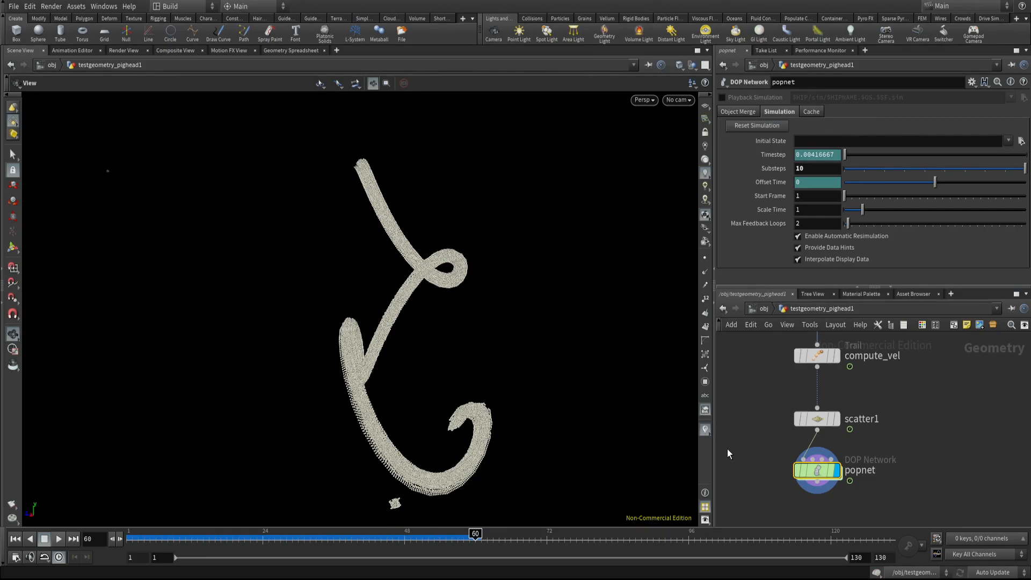
# - In the POP source's birth settings, set Life Expectancy to 1 and Life Variance to ch("life")/2
pyautogui.doubleClick(817, 475)
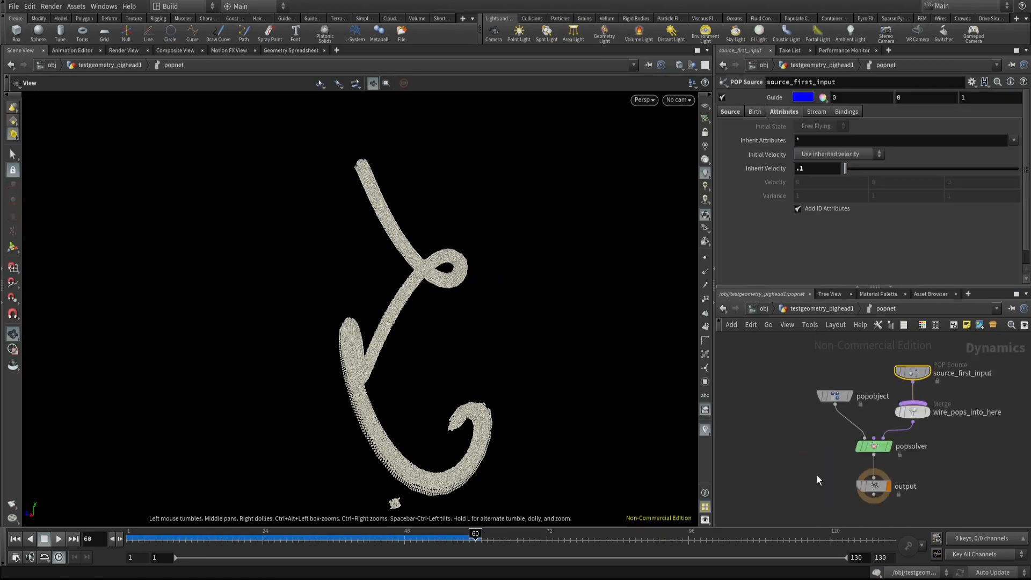
pyautogui.click(756, 112)
pyautogui.doubleClick(800, 248)
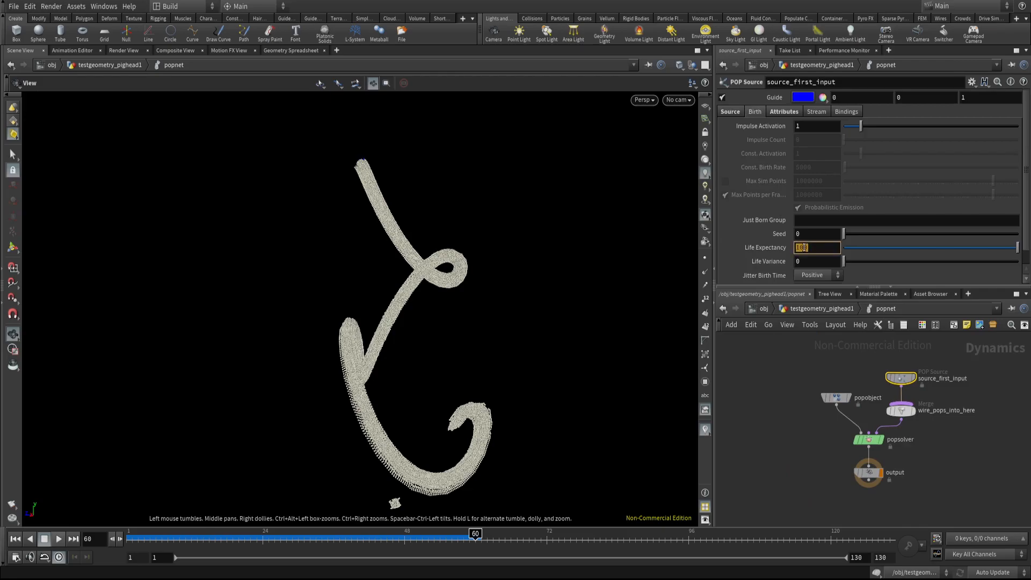
pyautogui.press('Return')
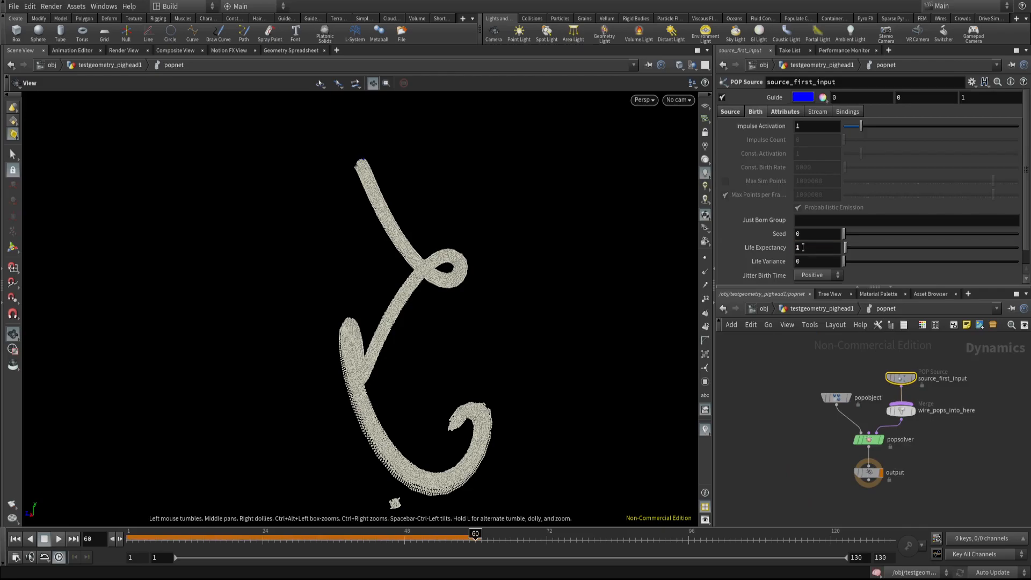
pyautogui.moveTo(766, 250); pyautogui.dragTo(811, 264)
pyautogui.click(819, 286)
pyautogui.click(867, 260)
pyautogui.write('/2')
pyautogui.press('Return')
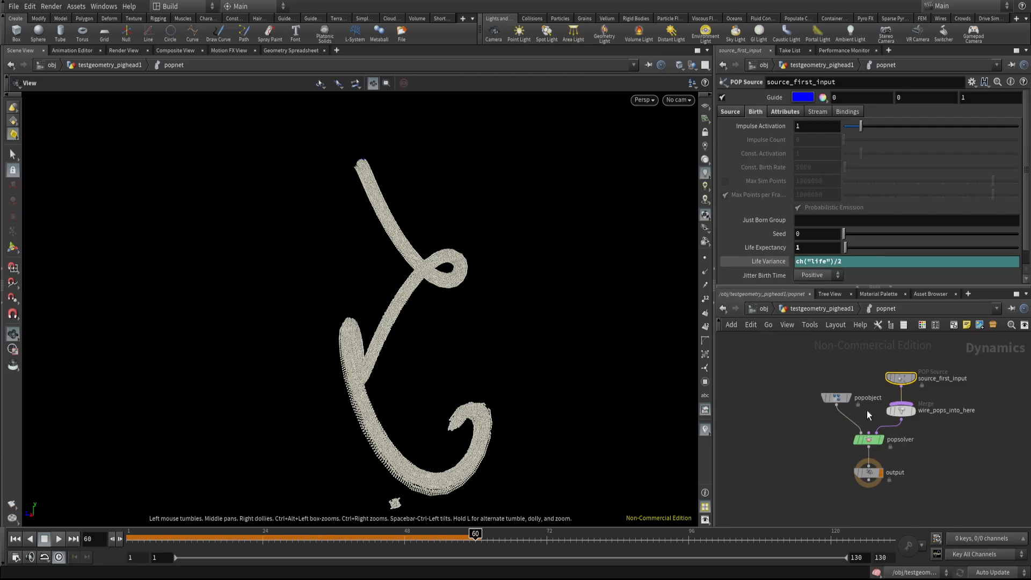
# - Insert a POP Force node between source_first_input and the wire_pops_into_here merge
pyautogui.moveTo(868, 414); pyautogui.dragTo(852, 452, button='middle')
pyautogui.moveTo(885, 417); pyautogui.dragTo(885, 365)
pyautogui.click(842, 407)
pyautogui.press('Tab')
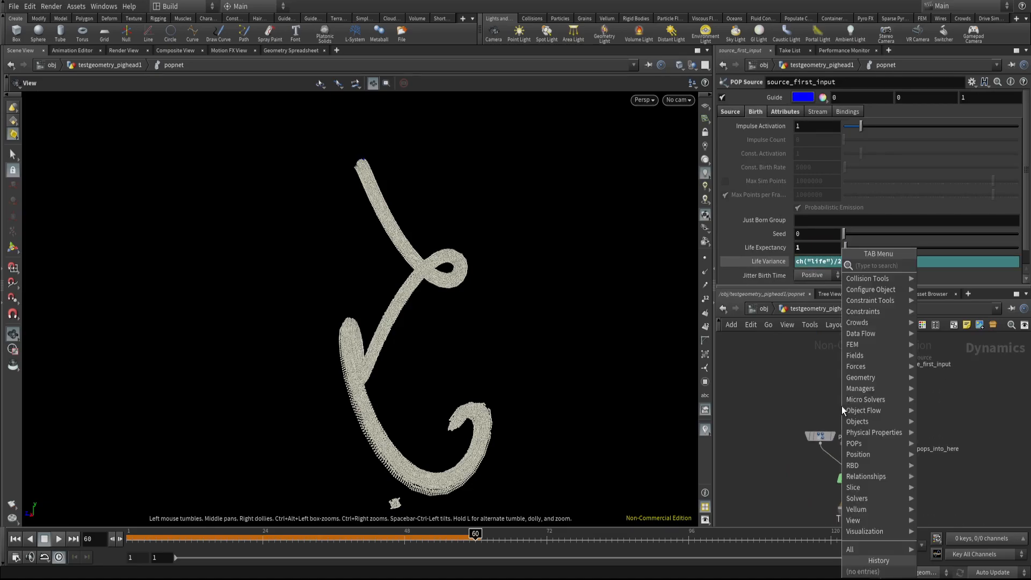
pyautogui.moveTo(842, 407)
pyautogui.click(810, 407)
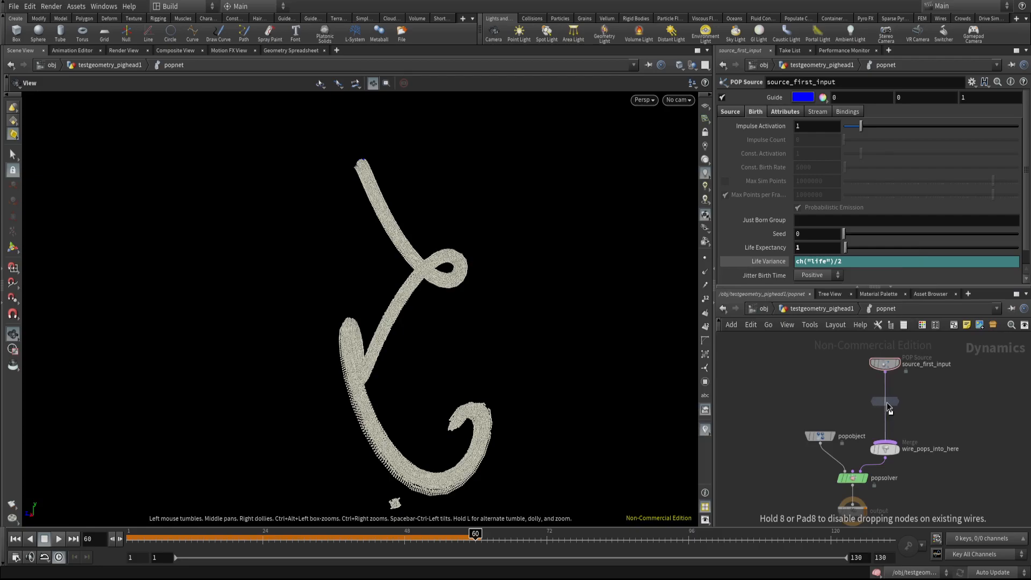
pyautogui.click(886, 404)
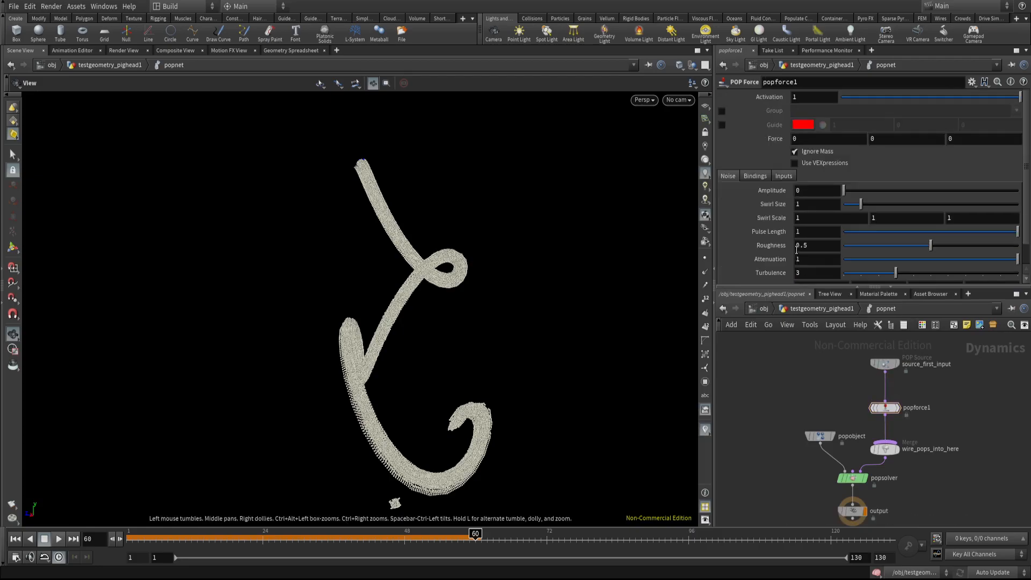
# - Set the POP force's noise amplitude to 60 and swirl size to 10
pyautogui.click(803, 193)
pyautogui.write('60')
pyautogui.press('Tab')
pyautogui.write('10')
pyautogui.press('Return')
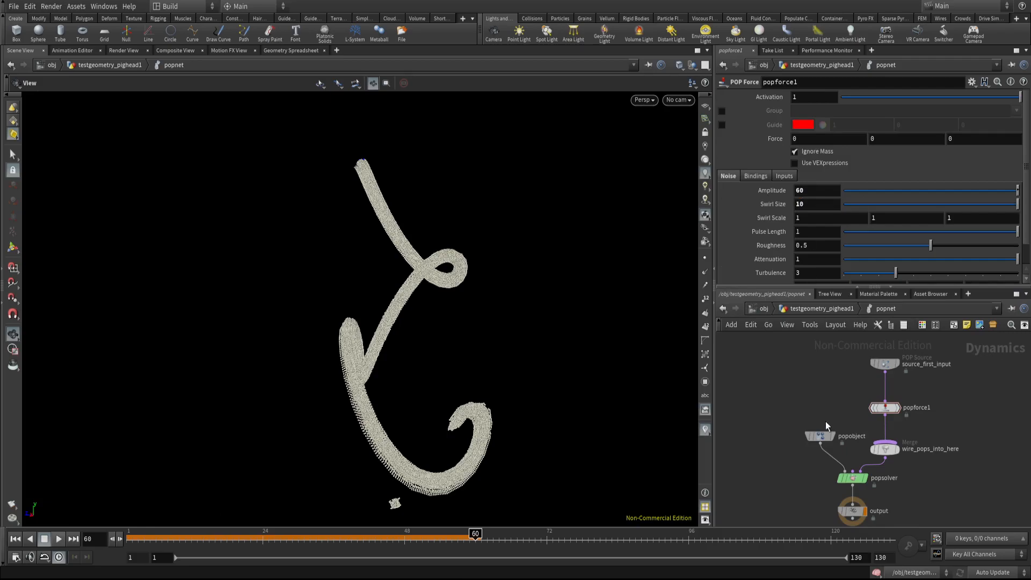
# - Insert a POP Drag node between popforce1 and the wire_pops_into_here merge
pyautogui.press('Tab')
pyautogui.write('dra')
pyautogui.click(968, 289)
pyautogui.click(886, 419)
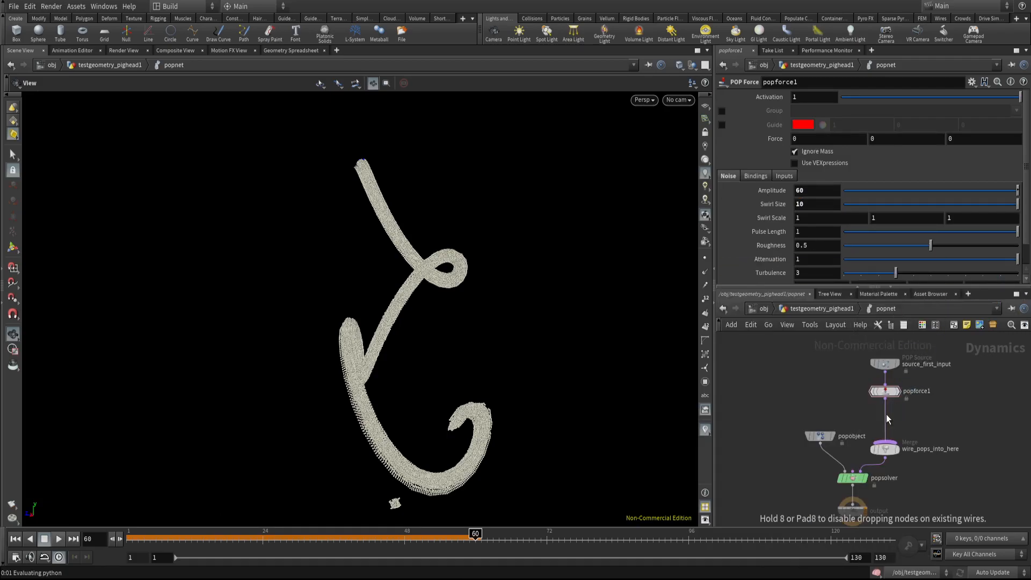
# - Set the POP drag's air resistance to 0.1 and save the scene
pyautogui.click(887, 419)
pyautogui.doubleClick(813, 157)
pyautogui.write('.1')
pyautogui.press('Return')
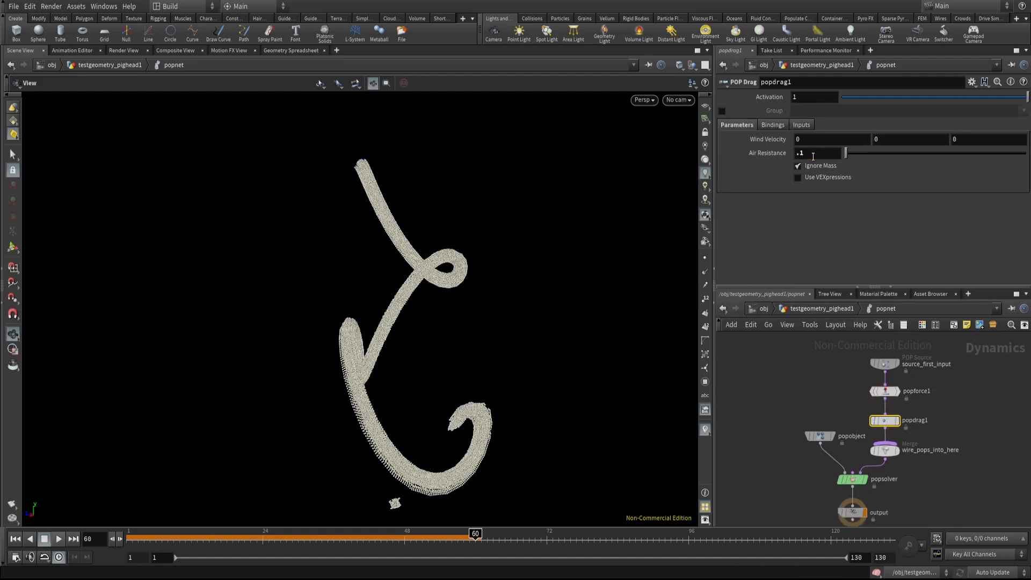
pyautogui.click(841, 377)
pyautogui.hotkey('ctrl', 's')
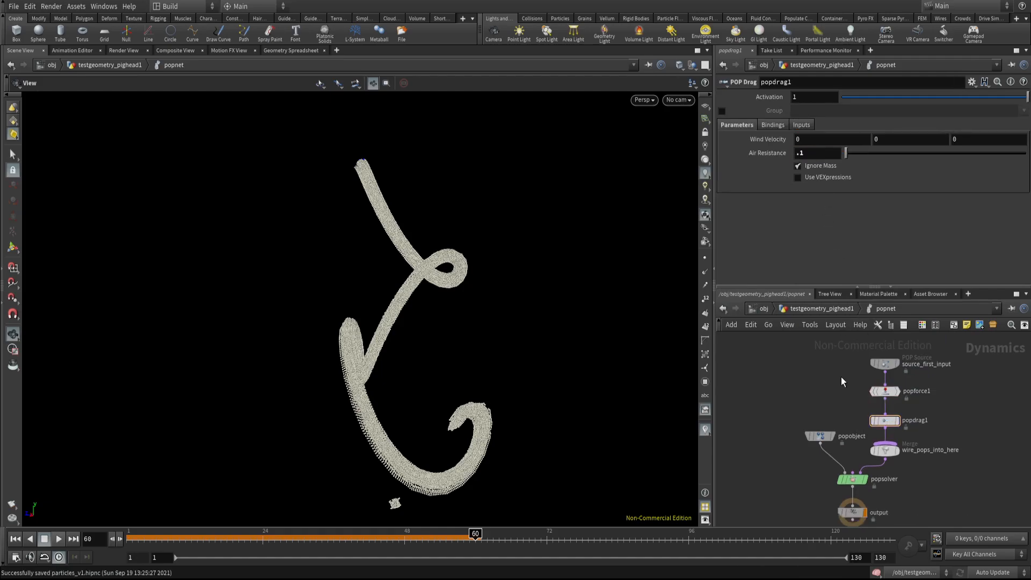
# - Record a performance profile while resetting and re-simulating the popnet in the testgeometry_pighead1 network
pyautogui.click(820, 307)
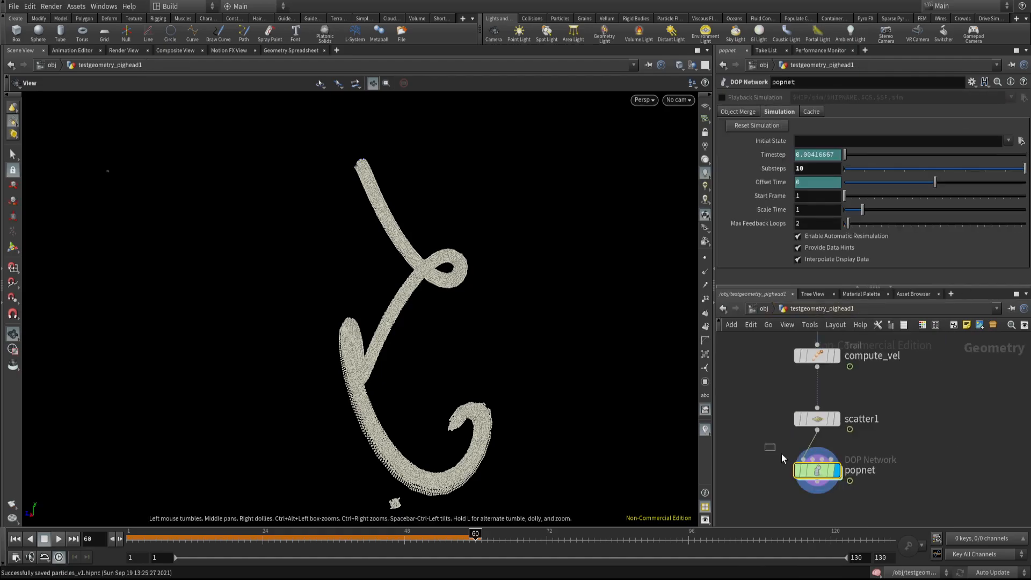
pyautogui.click(817, 51)
pyautogui.click(857, 63)
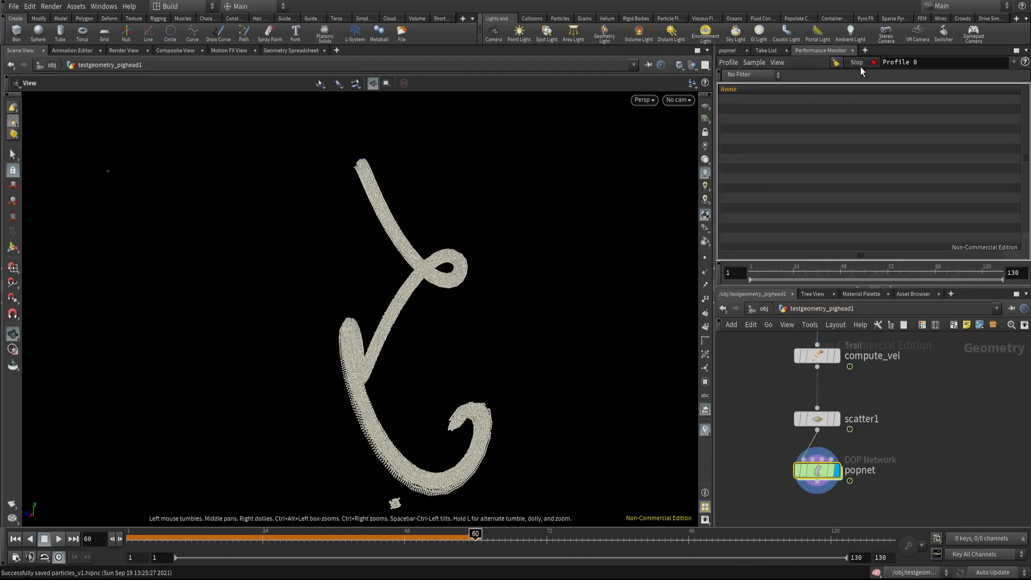
pyautogui.click(731, 51)
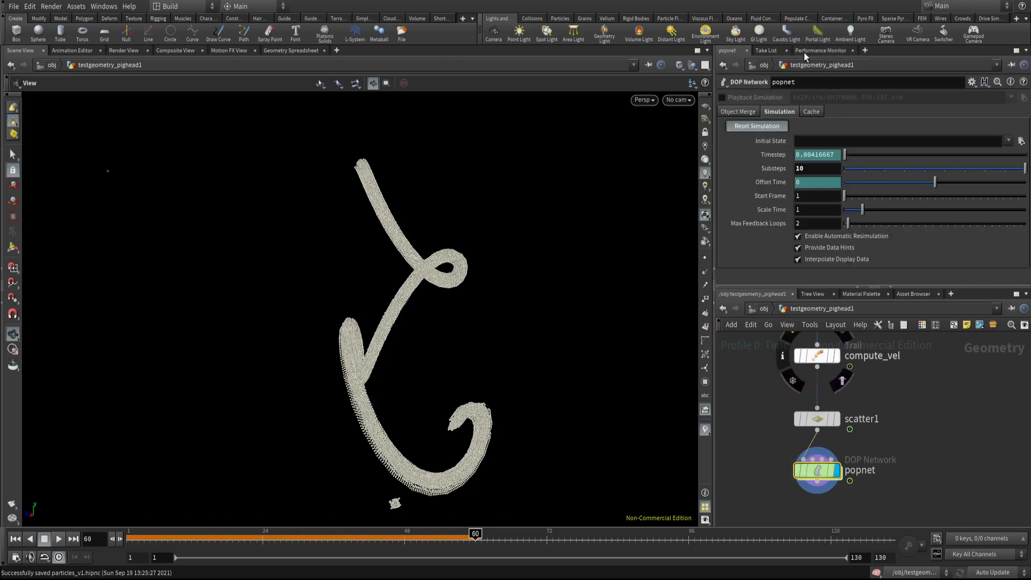
pyautogui.hotkey('ctrl', 's')
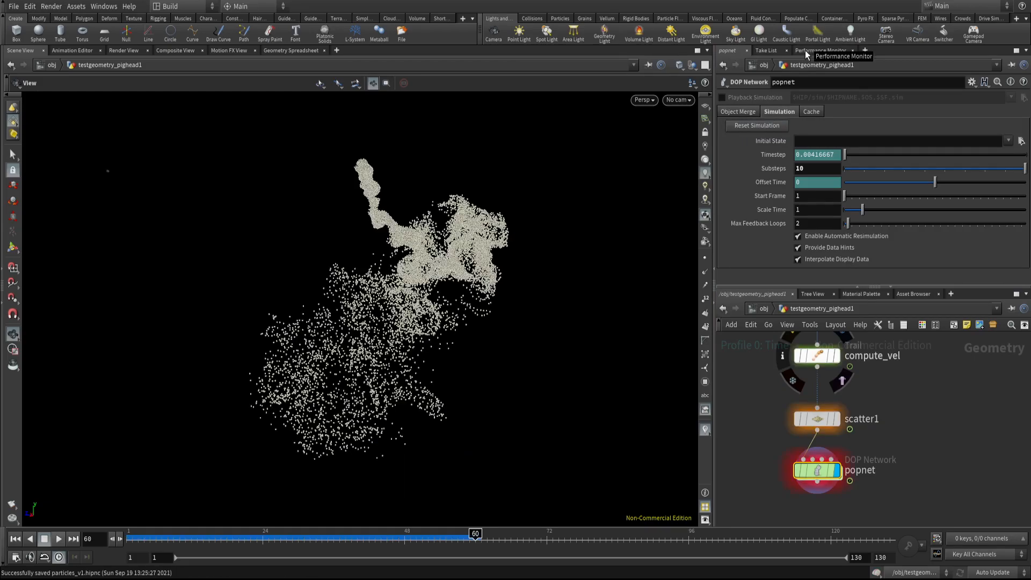
pyautogui.moveTo(488, 256); pyautogui.dragTo(417, 276)
pyautogui.scroll(-5, 403, 276)
pyautogui.moveTo(529, 246); pyautogui.dragTo(627, 239)
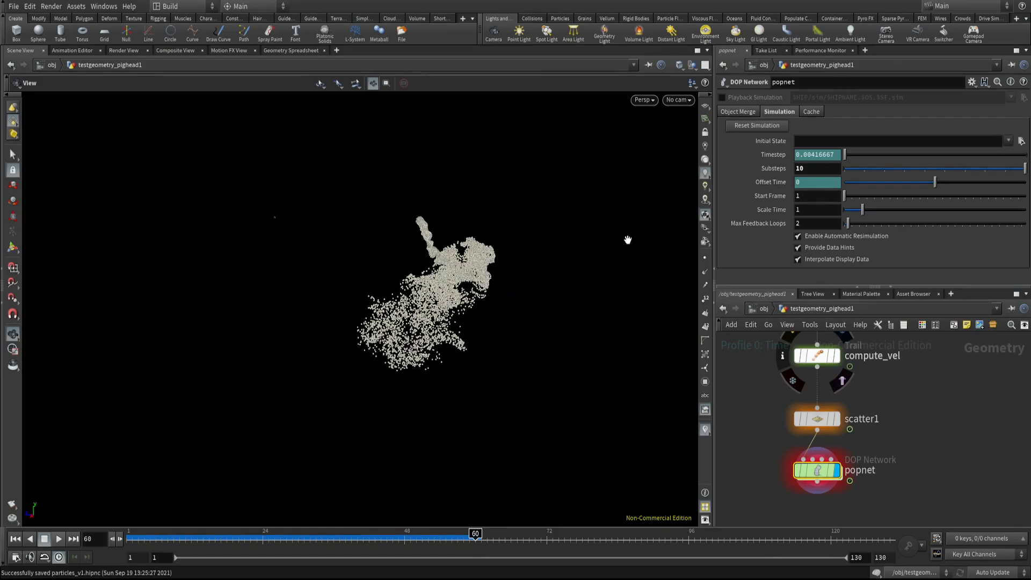
# - Examine the recorded cook times of the nodes inside testgeometry_pighead1
pyautogui.click(814, 49)
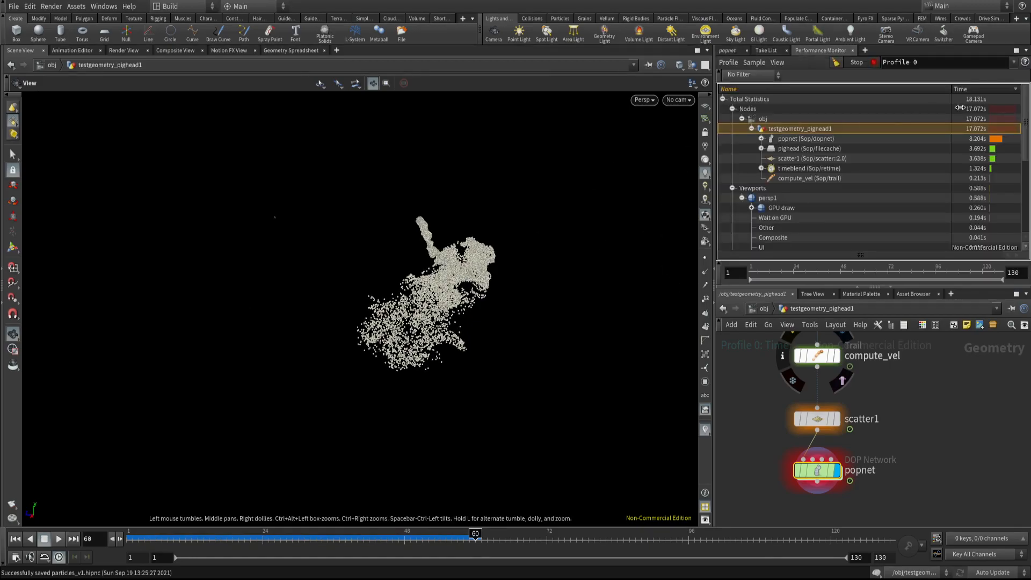
pyautogui.click(741, 118)
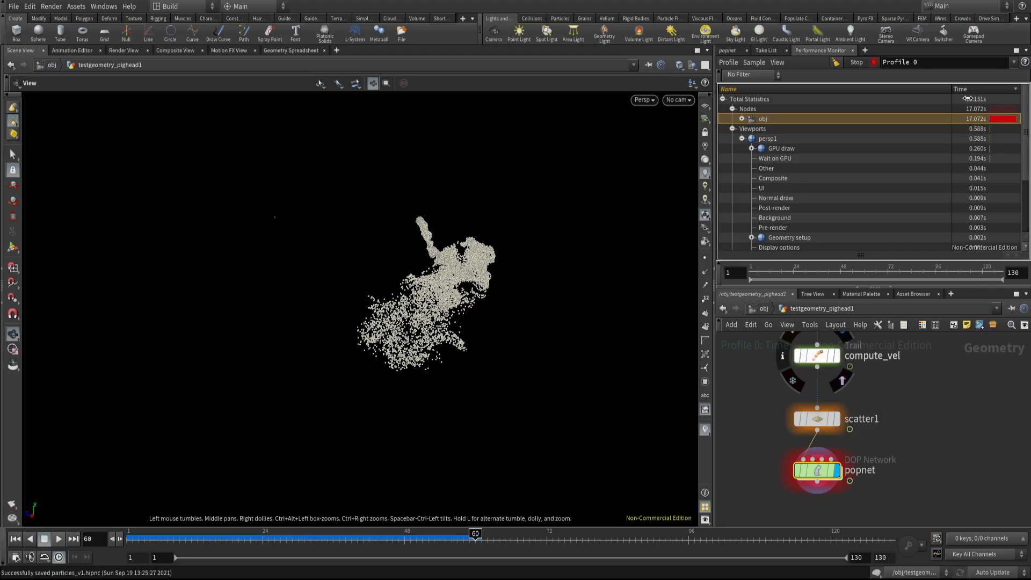
pyautogui.moveTo(736, 460); pyautogui.dragTo(866, 500)
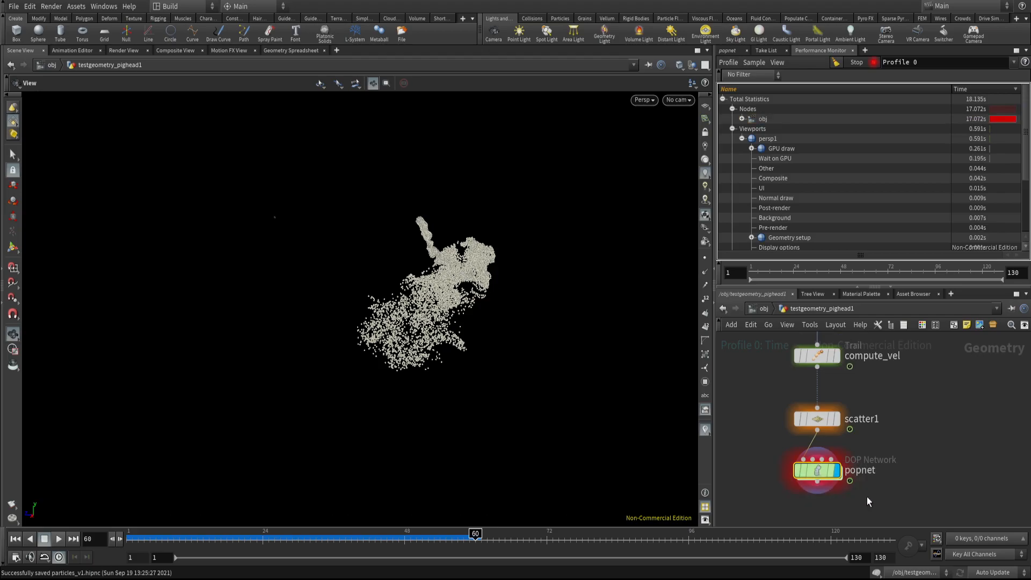
# - Set the popnet's simulation substeps to 1
pyautogui.click(729, 51)
pyautogui.click(809, 169)
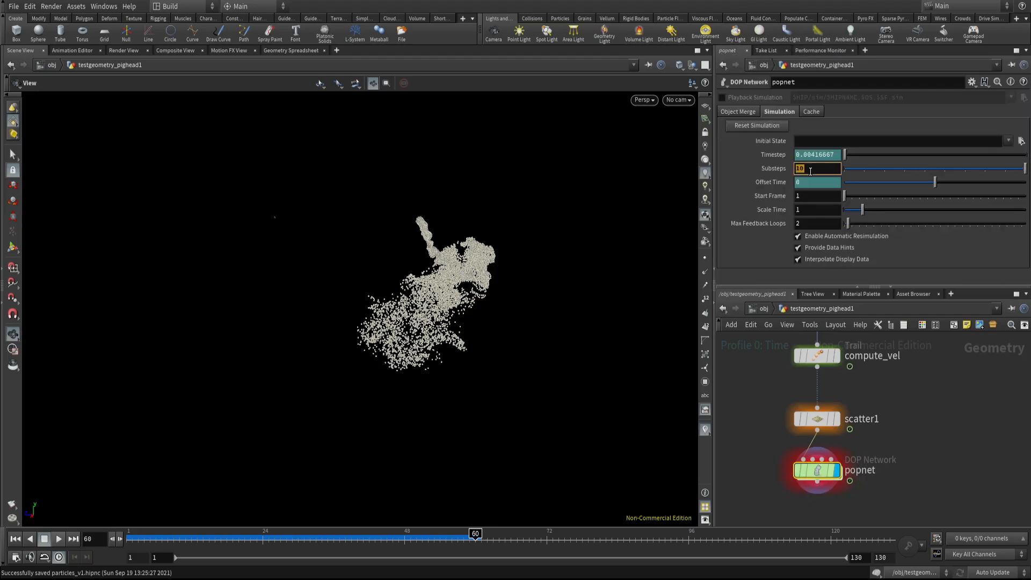
pyautogui.write('1')
pyautogui.press('Return')
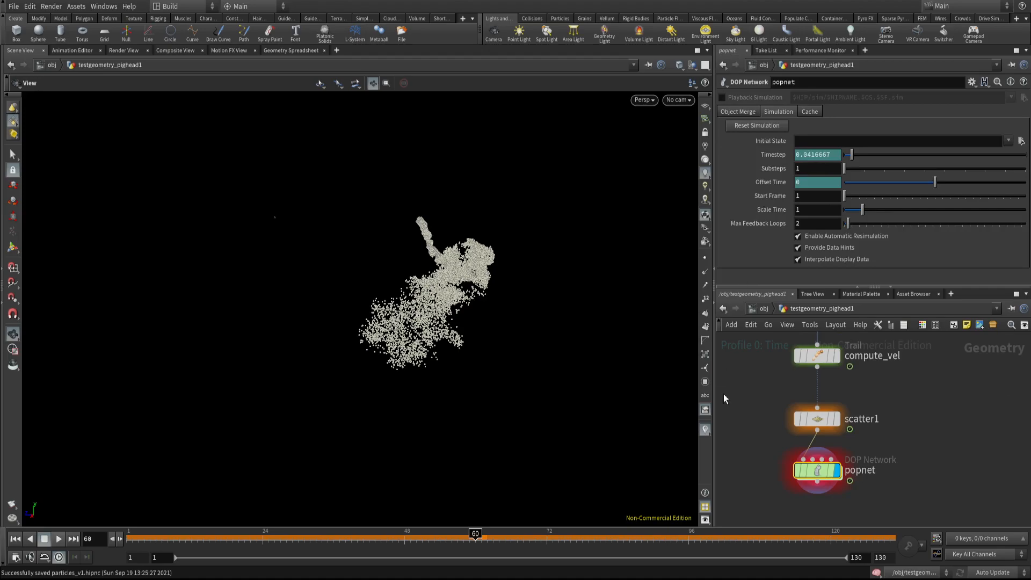
# - Display the timeblend node and move popnet farther below scatter1 to make room for new nodes
pyautogui.scroll(-3, 761, 407)
pyautogui.press('l')
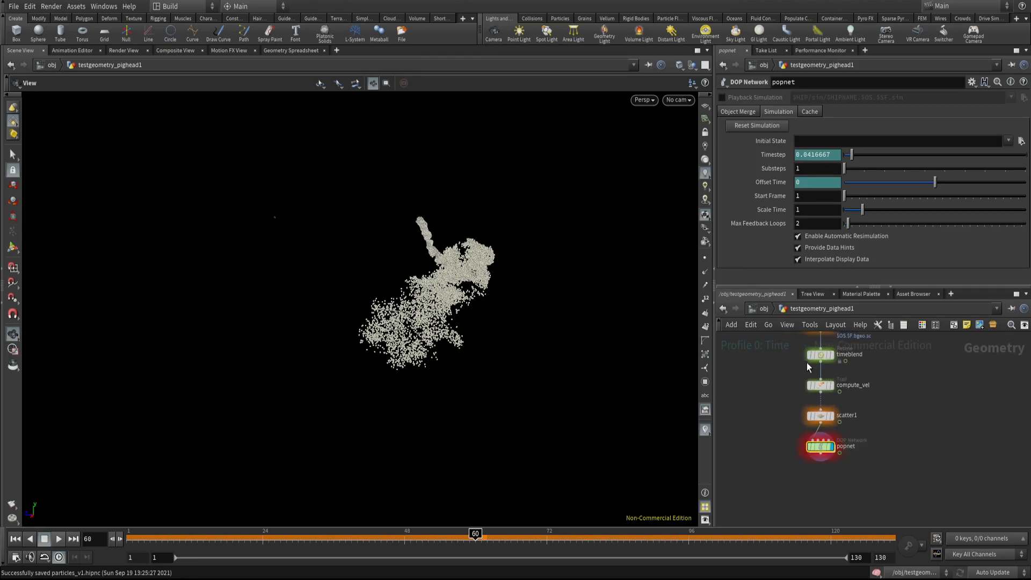
pyautogui.click(836, 356)
pyautogui.moveTo(794, 361); pyautogui.dragTo(794, 446, button='middle')
pyautogui.scroll(-1, 795, 446)
pyautogui.moveTo(784, 348); pyautogui.dragTo(817, 380)
pyautogui.scroll(3, 817, 439)
pyautogui.click(726, 425)
pyautogui.moveTo(773, 497); pyautogui.dragTo(776, 459, button='middle')
pyautogui.moveTo(777, 459); pyautogui.dragTo(834, 476)
pyautogui.scroll(-3, 775, 399)
pyautogui.moveTo(775, 400); pyautogui.dragTo(816, 445)
pyautogui.scroll(2, 805, 439)
pyautogui.moveTo(804, 441); pyautogui.dragTo(803, 395)
pyautogui.moveTo(760, 427); pyautogui.dragTo(838, 489)
# - Stop the current performance profile, start a new one and display the scatter1 node
pyautogui.click(819, 50)
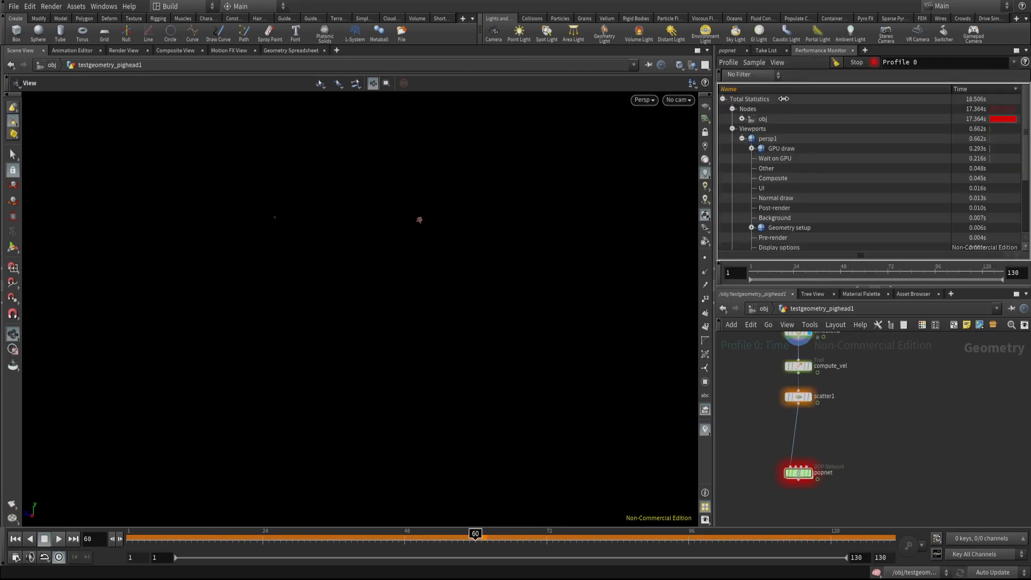
pyautogui.click(854, 63)
pyautogui.click(854, 64)
pyautogui.moveTo(866, 417); pyautogui.dragTo(777, 502)
pyautogui.moveTo(763, 391); pyautogui.dragTo(772, 426, button='middle')
pyautogui.moveTo(772, 426); pyautogui.dragTo(835, 441)
pyautogui.click(818, 432)
pyautogui.click(730, 51)
# - Insert a Trail node between scatter1 and popnet and display its output
pyautogui.scroll(-2, 768, 453)
pyautogui.moveTo(763, 432); pyautogui.dragTo(769, 451, button='middle')
pyautogui.scroll(-2, 769, 454)
pyautogui.moveTo(762, 363); pyautogui.dragTo(812, 476)
pyautogui.scroll(3, 795, 462)
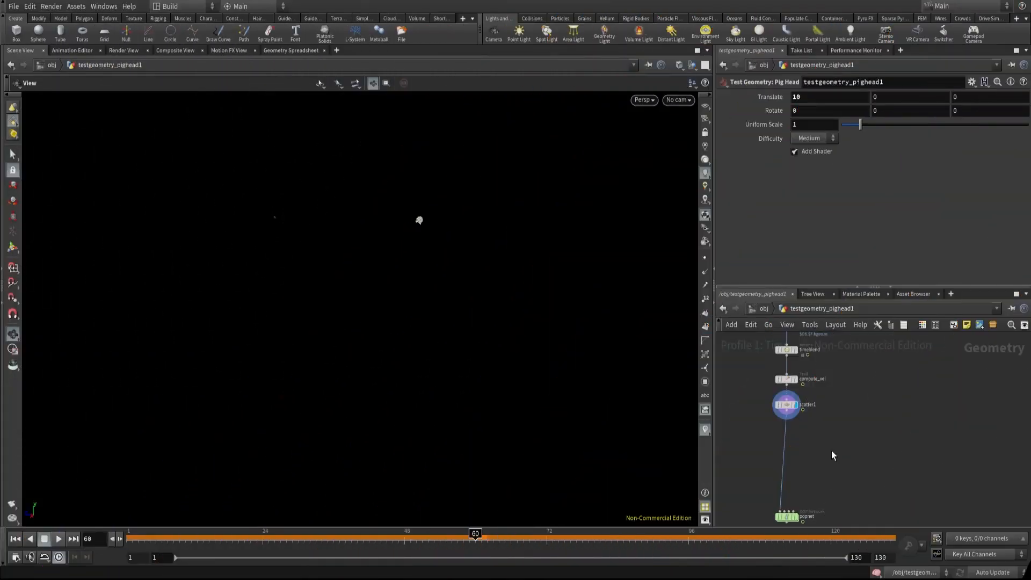
pyautogui.moveTo(832, 451); pyautogui.dragTo(862, 430, button='middle')
pyautogui.press('Tab')
pyautogui.write('tr')
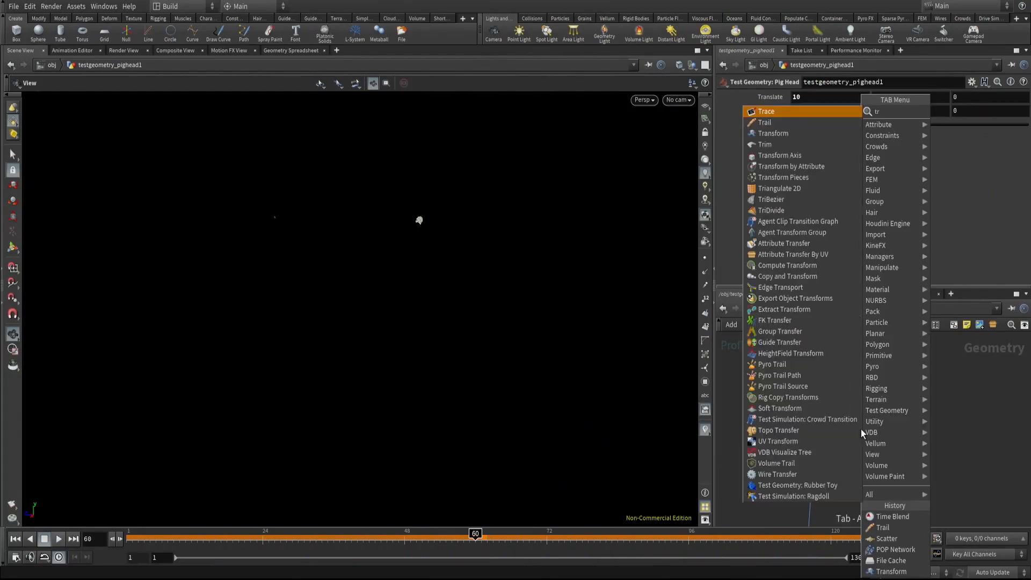
pyautogui.click(765, 123)
pyautogui.click(827, 427)
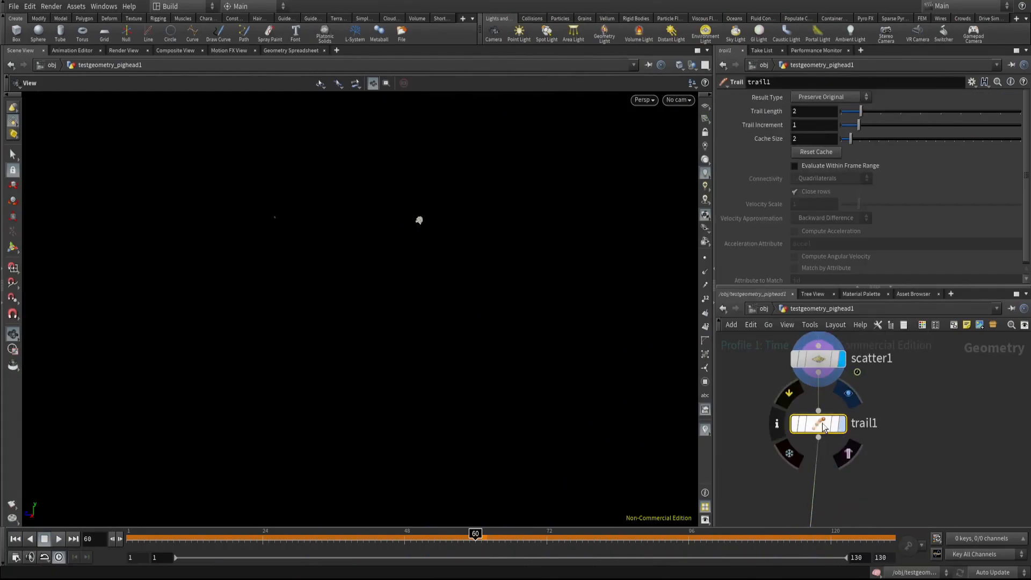
pyautogui.click(841, 423)
pyautogui.hotkey('space', 'h')
pyautogui.moveTo(440, 227); pyautogui.dragTo(75, 261, button='right')
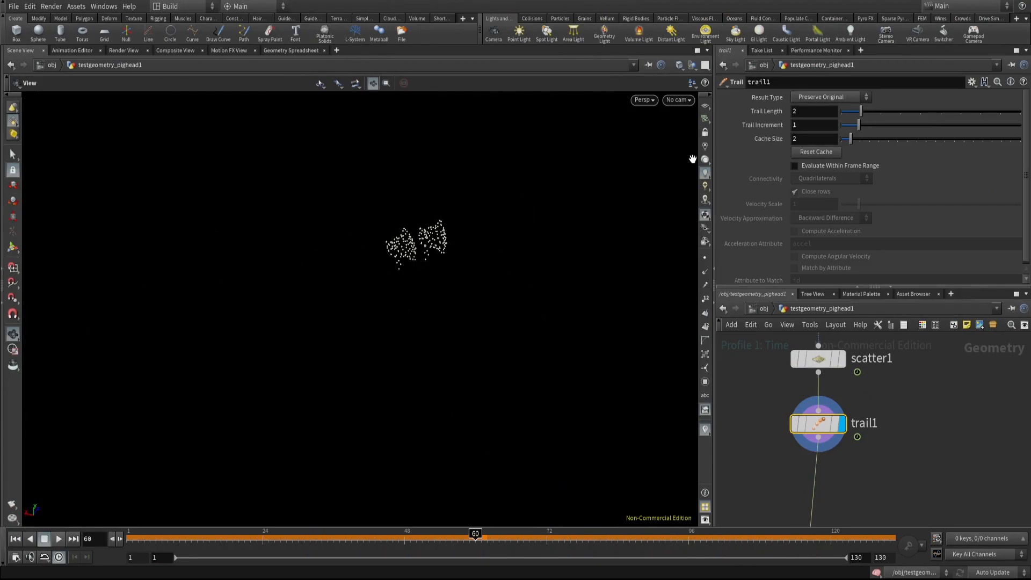
# - Scrub to about frame 73 and back to about frame 21, examining the trailed points up close
pyautogui.moveTo(305, 534); pyautogui.dragTo(554, 532)
pyautogui.scroll(-3, 306, 247)
pyautogui.moveTo(311, 243); pyautogui.dragTo(352, 292, button='middle')
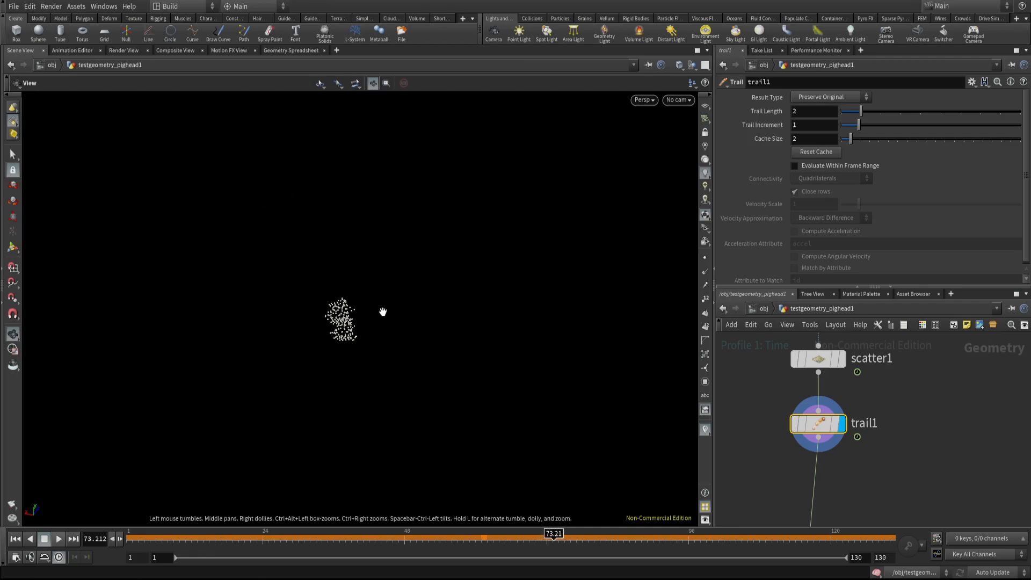
pyautogui.moveTo(276, 294); pyautogui.dragTo(369, 365, button='right')
pyautogui.moveTo(369, 367); pyautogui.dragTo(347, 332, button='middle')
pyautogui.moveTo(347, 332); pyautogui.dragTo(436, 283, button='right')
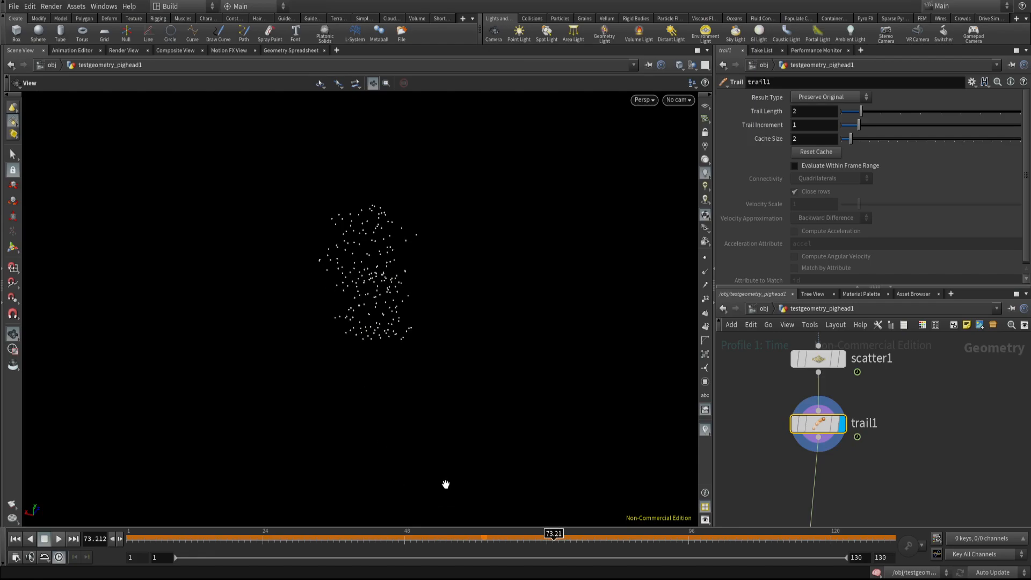
pyautogui.moveTo(447, 485); pyautogui.dragTo(230, 511, button='right')
pyautogui.moveTo(279, 539); pyautogui.dragTo(246, 537)
pyautogui.press('h')
pyautogui.moveTo(394, 302); pyautogui.dragTo(246, 361, button='middle')
pyautogui.moveTo(246, 361); pyautogui.dragTo(424, 304, button='right')
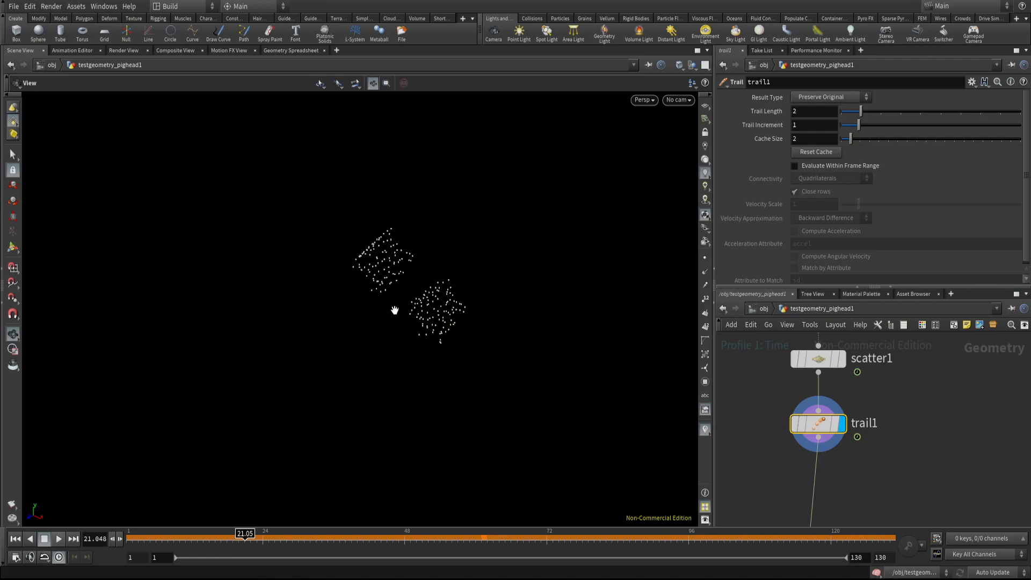
# - Insert an Add node between trail1 and popnet
pyautogui.scroll(-5, 777, 441)
pyautogui.moveTo(770, 461); pyautogui.dragTo(772, 421, button='middle')
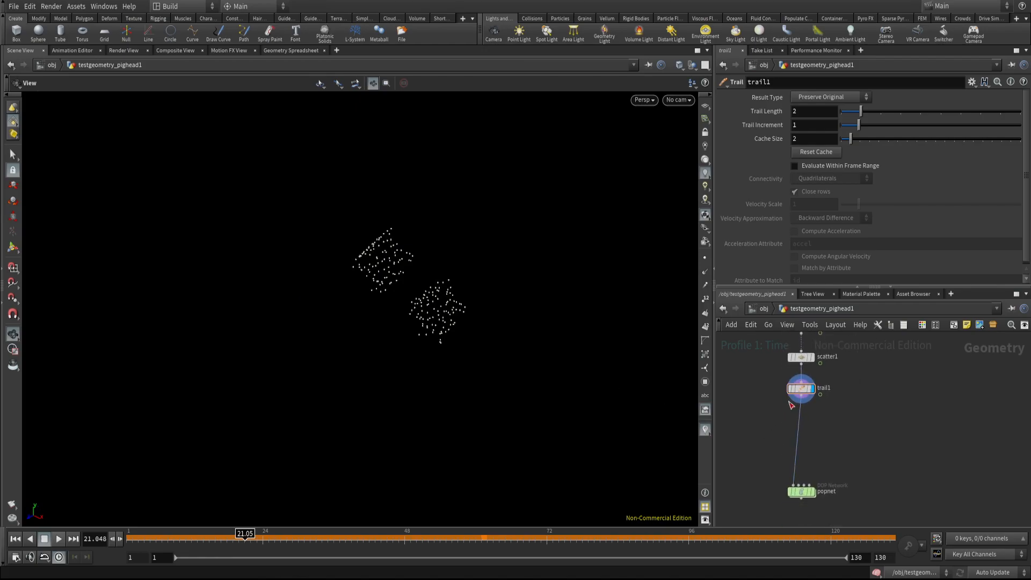
pyautogui.click(801, 389)
pyautogui.press('Tab')
pyautogui.write('ad')
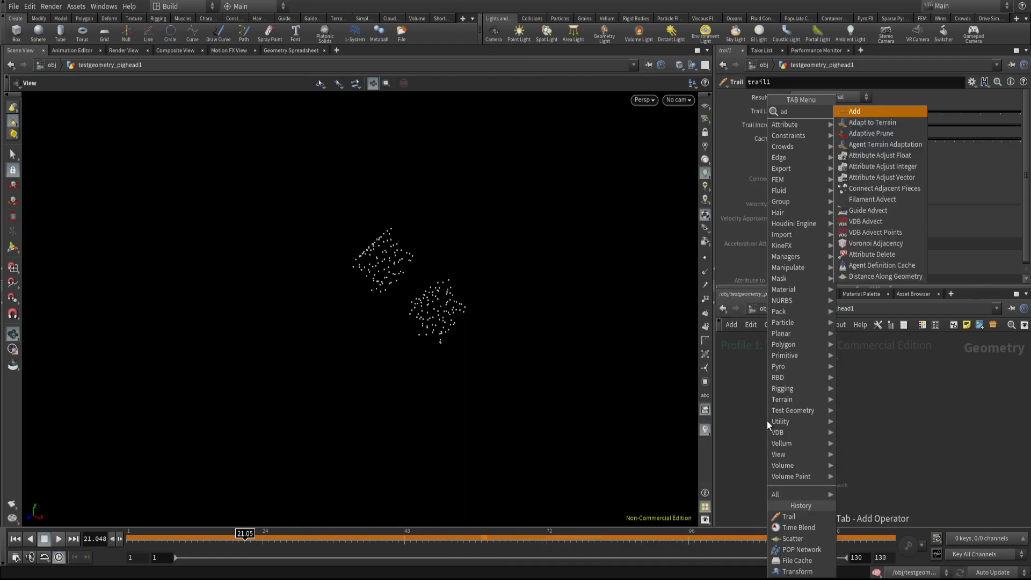
pyautogui.click(855, 111)
pyautogui.click(802, 433)
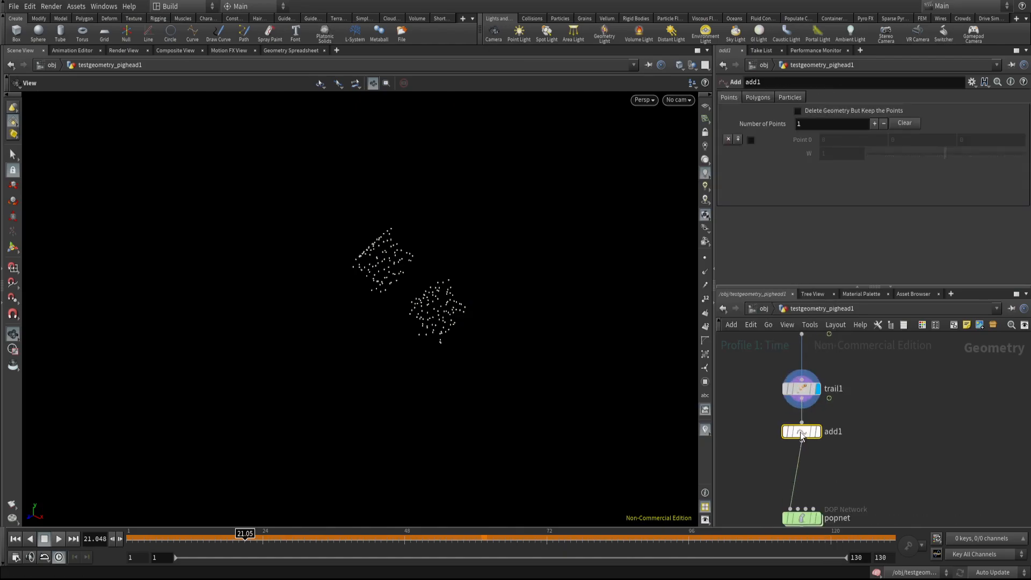
# - Display the Add node and make it build polygons by group, adding them By Attribute
pyautogui.click(762, 98)
pyautogui.click(788, 127)
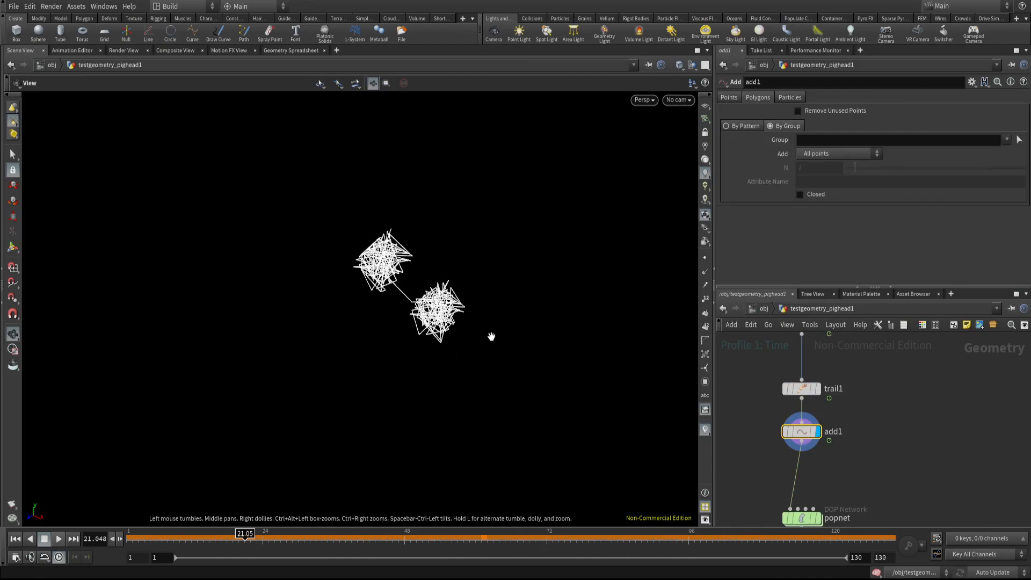
pyautogui.click(811, 154)
pyautogui.click(816, 210)
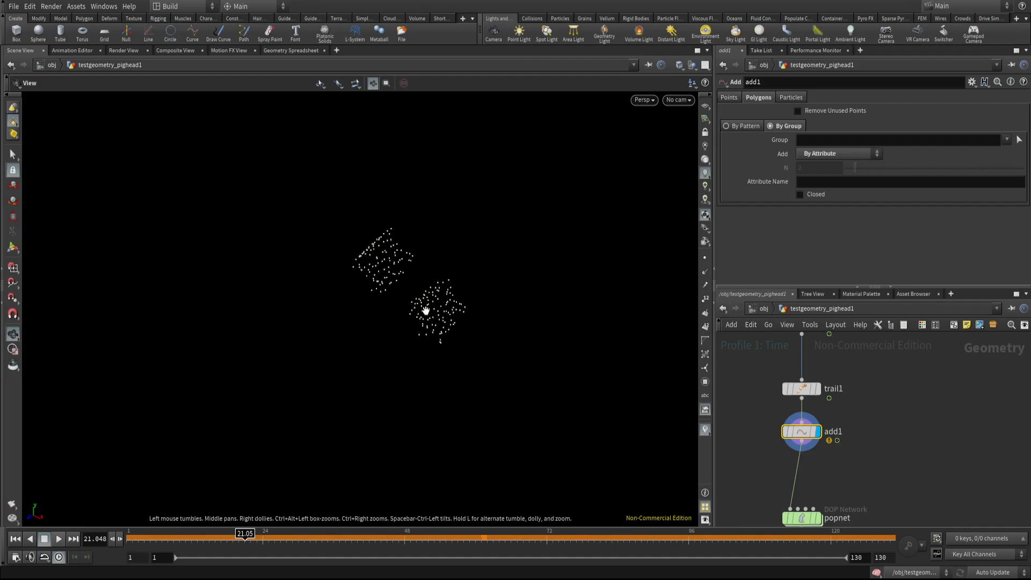
# - Insert a Connectivity node between scatter1 and trail1
pyautogui.press('Tab')
pyautogui.write('conn')
pyautogui.press('Return')
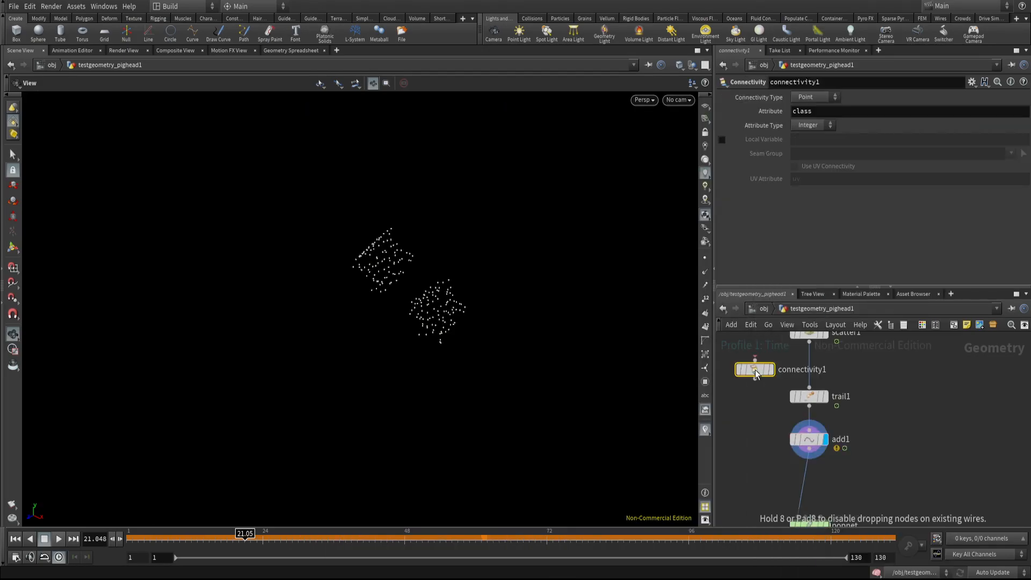
pyautogui.click(809, 370)
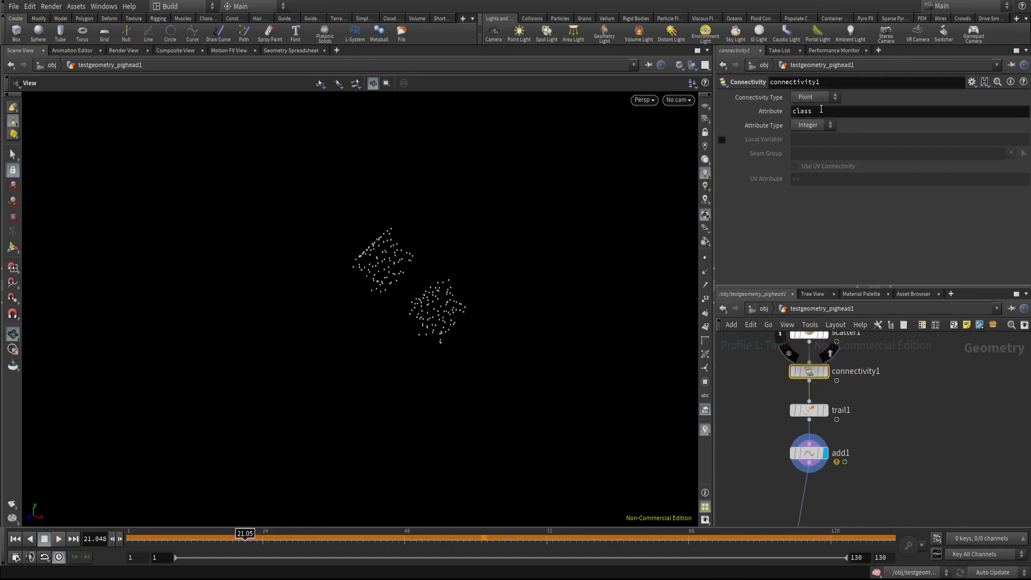
# - Set the Add node's polygon grouping attribute name to class
pyautogui.click(808, 453)
pyautogui.click(827, 181)
pyautogui.write('class')
pyautogui.press('Return')
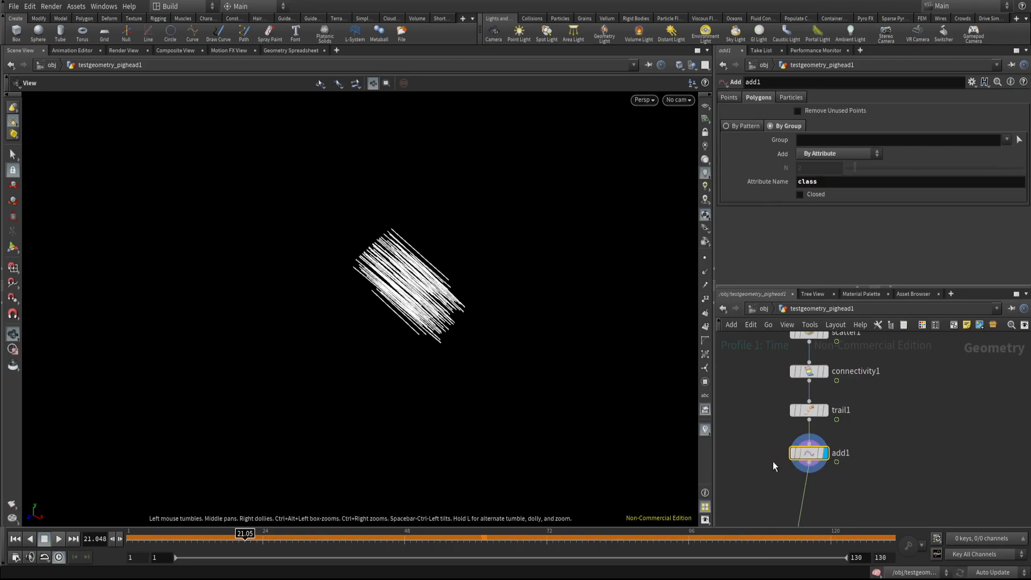
# - Insert a second Scatter node between add1 and popnet
pyautogui.moveTo(776, 461); pyautogui.dragTo(791, 404, button='middle')
pyautogui.scroll(-3, 791, 407)
pyautogui.press('Tab')
pyautogui.write('sca')
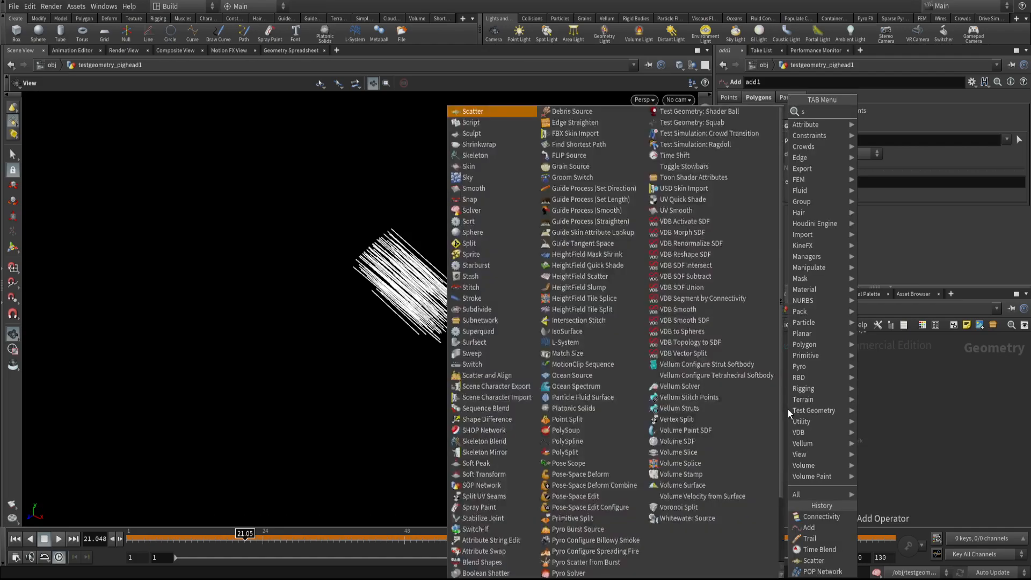
pyautogui.click(878, 111)
pyautogui.click(815, 418)
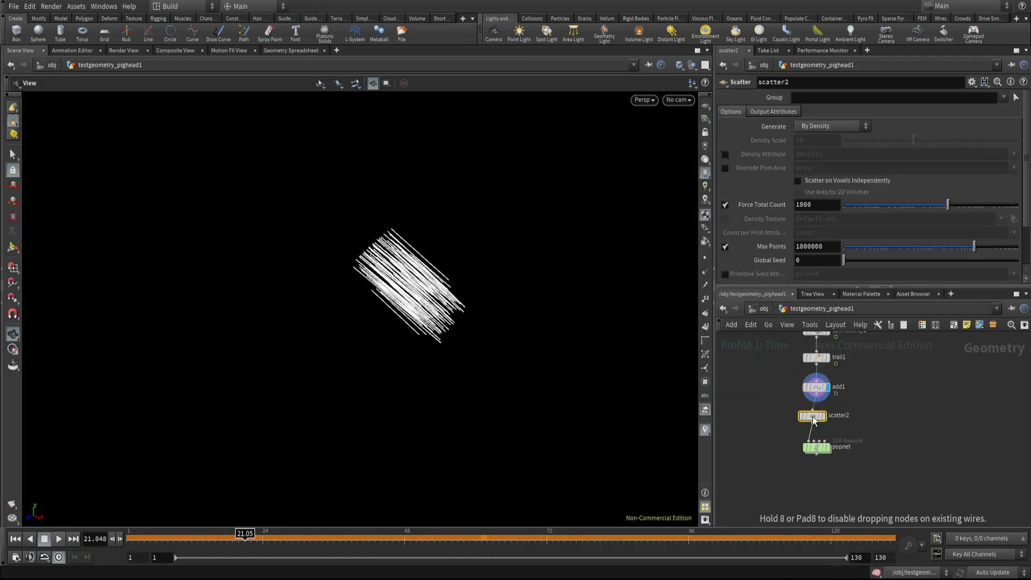
# - Turn off Force Total Count on scatter2, display the node and scrub forward to check its points
pyautogui.scroll(2, 816, 414)
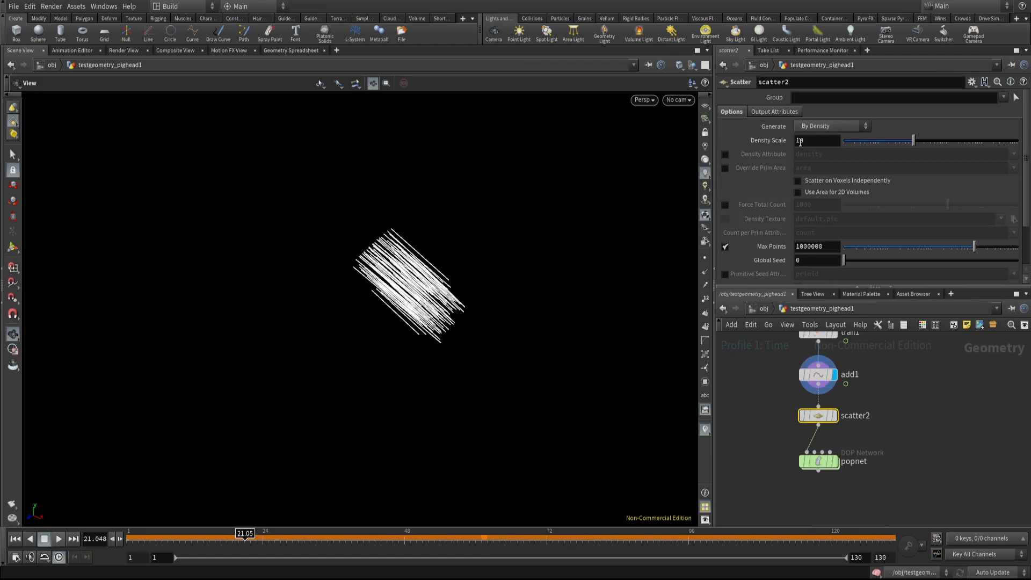
pyautogui.click(834, 417)
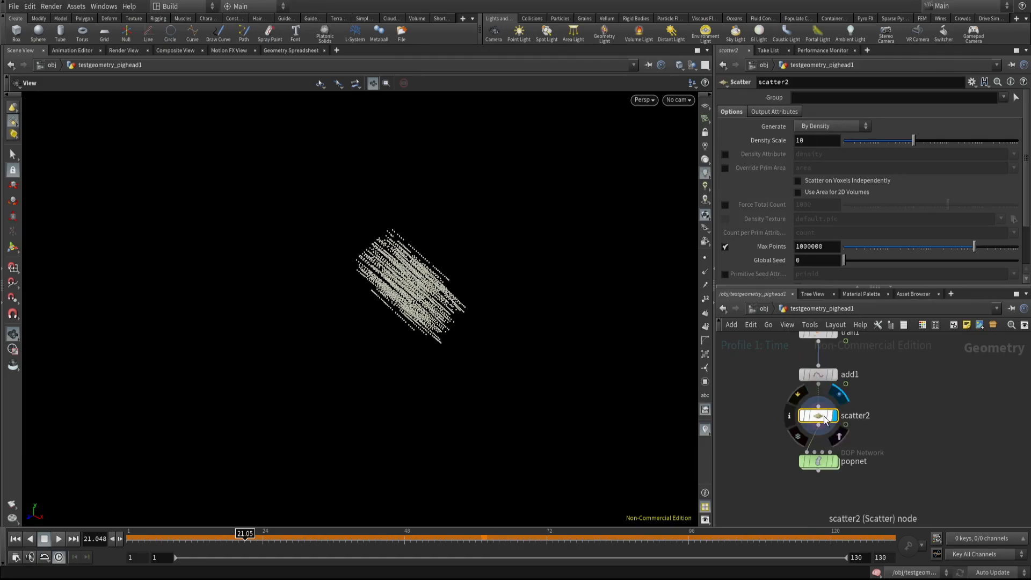
pyautogui.moveTo(283, 536)
pyautogui.mouseDown()
pyautogui.moveTo(223, 535)
pyautogui.moveTo(290, 536)
pyautogui.mouseUp()
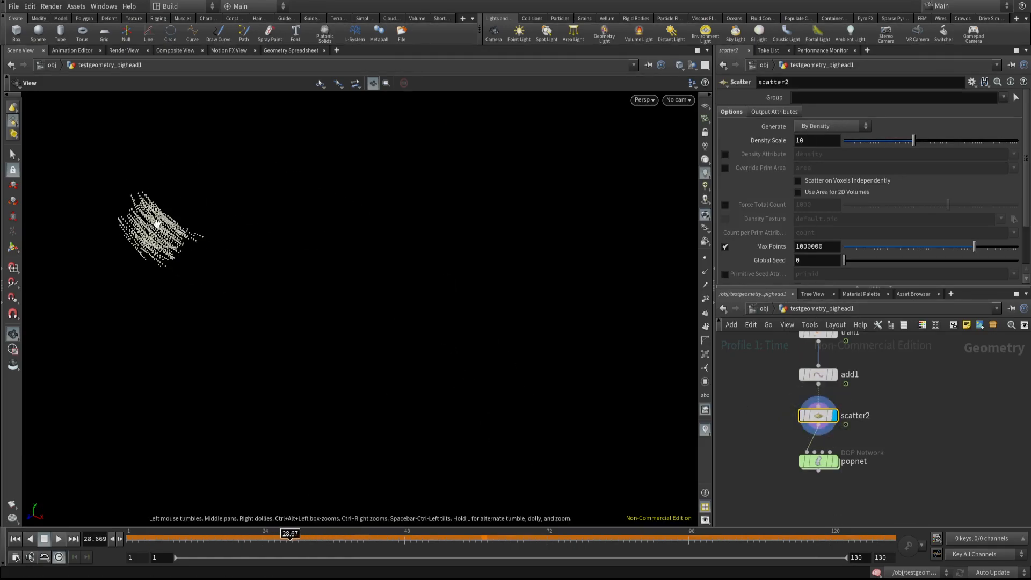
# - Look through cam1 and set scatter2's Density Scale to 1
pyautogui.click(678, 100)
pyautogui.click(686, 145)
pyautogui.doubleClick(810, 140)
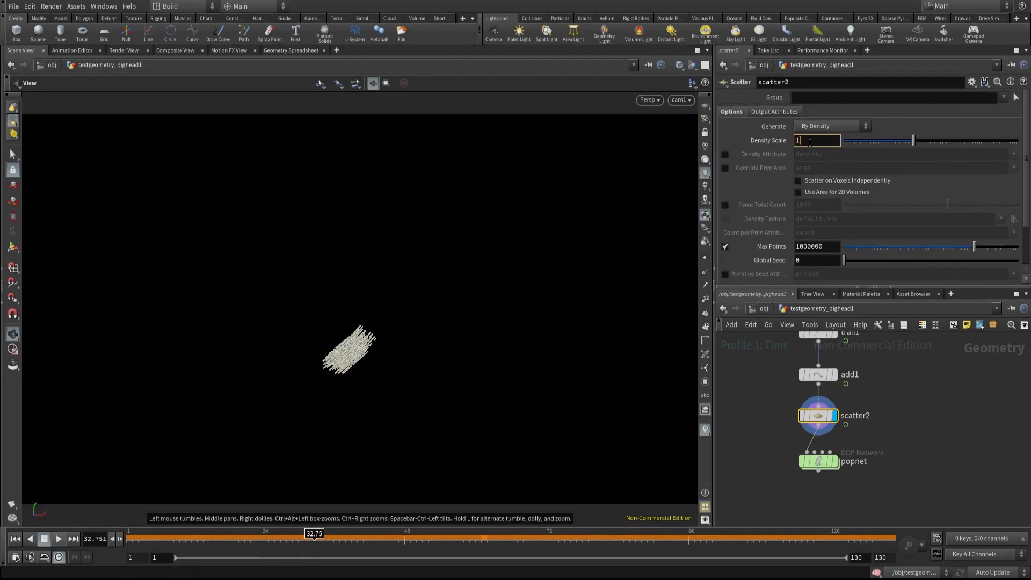
pyautogui.write('1')
pyautogui.press('Return')
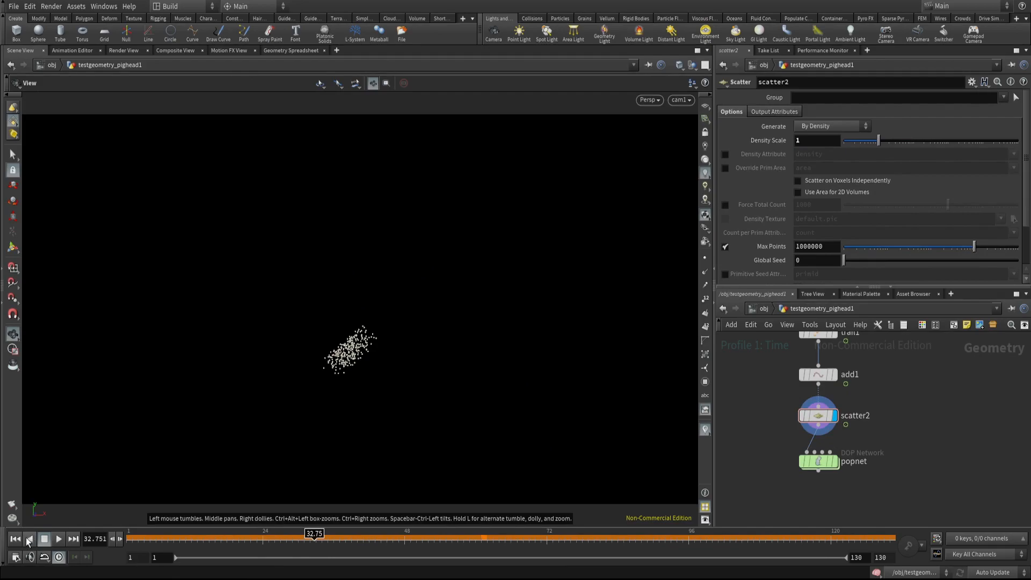
# - Display the popnet node and play the particle simulation from the first frame, scrubbing back to check the emission
pyautogui.click(16, 538)
pyautogui.click(823, 465)
pyautogui.click(836, 461)
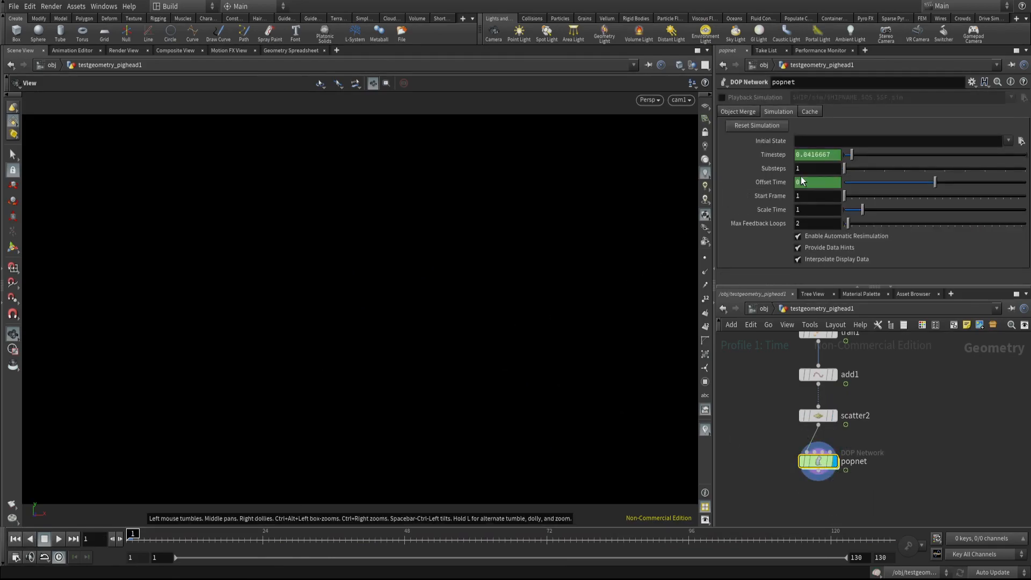
pyautogui.click(58, 539)
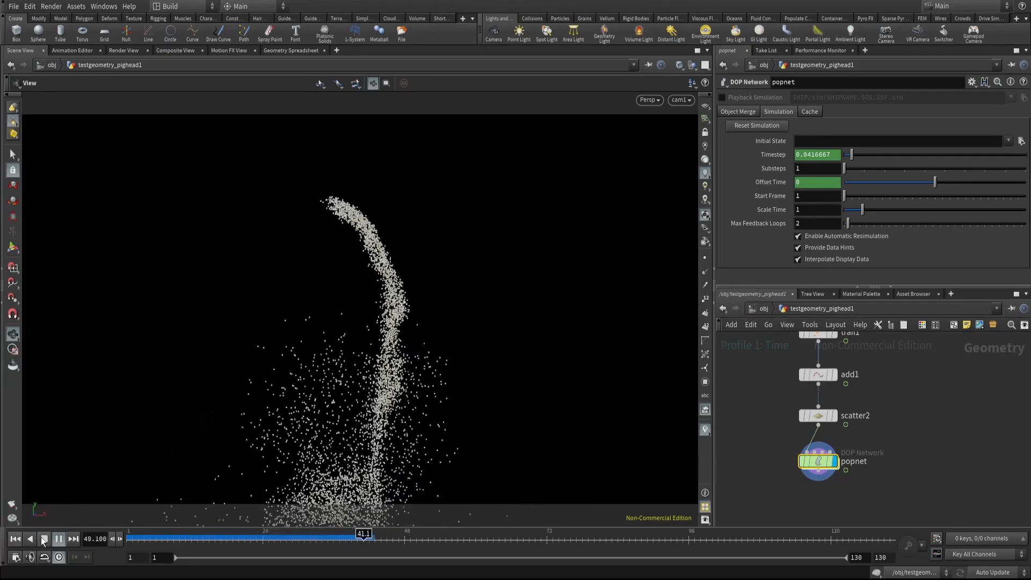
pyautogui.moveTo(416, 536); pyautogui.dragTo(364, 536)
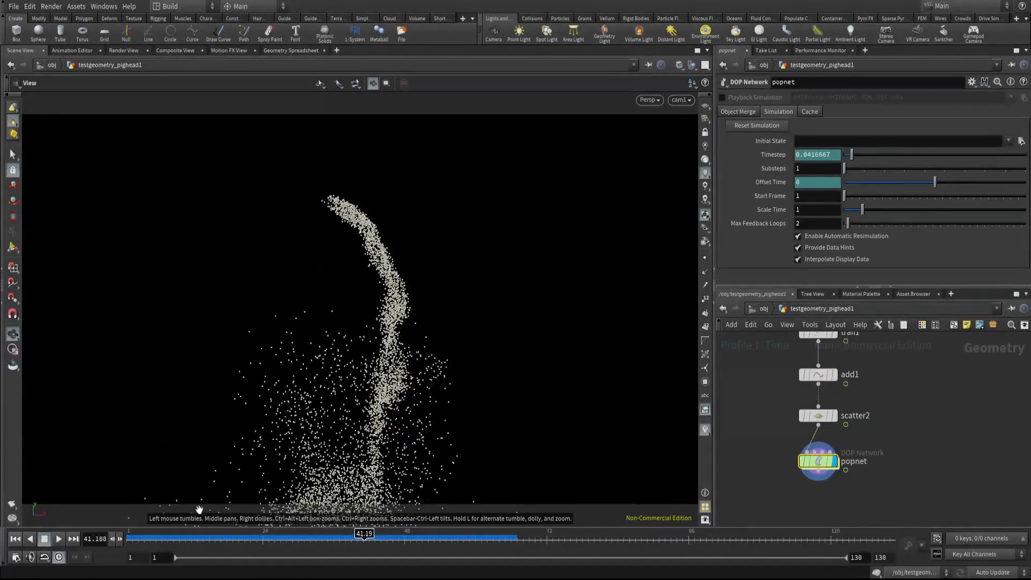
# - Turn on Integer Frame Values in the global animation options
pyautogui.click(16, 557)
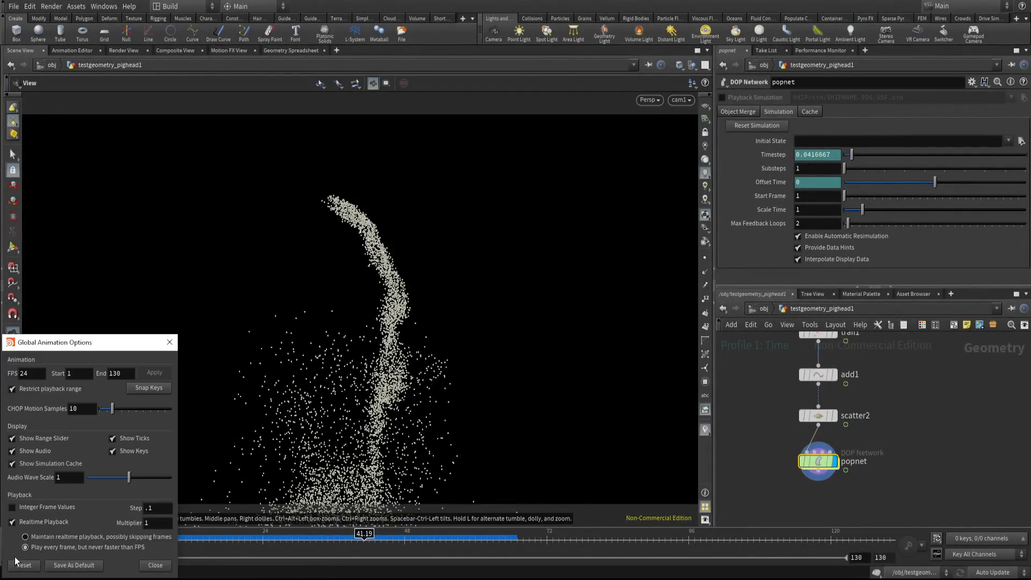
pyautogui.click(13, 508)
pyautogui.click(170, 342)
# - Play the simulation again from the start and scrub to frame 60 to examine the particles
pyautogui.moveTo(314, 537); pyautogui.dragTo(132, 537)
pyautogui.click(58, 538)
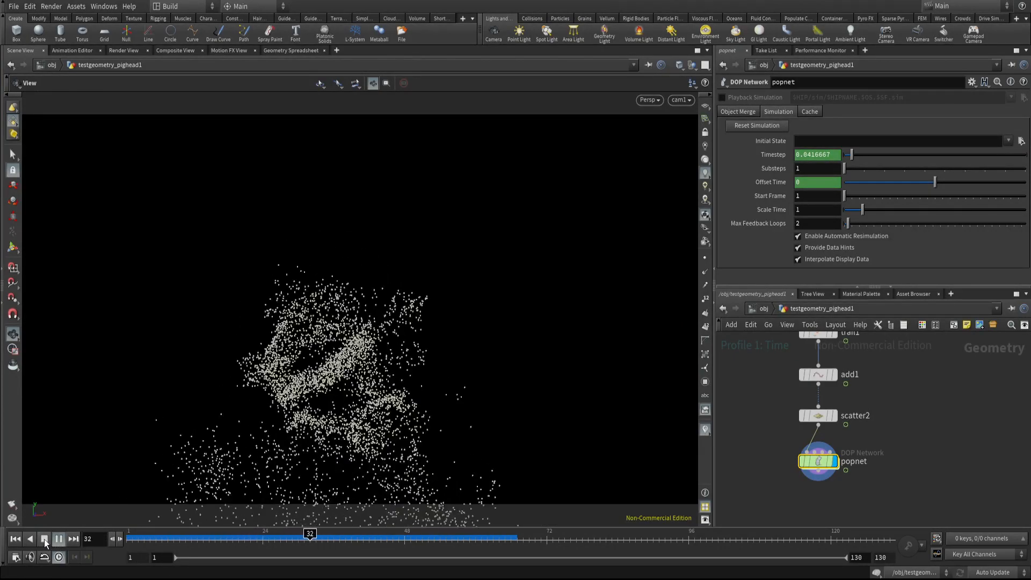
pyautogui.click(45, 539)
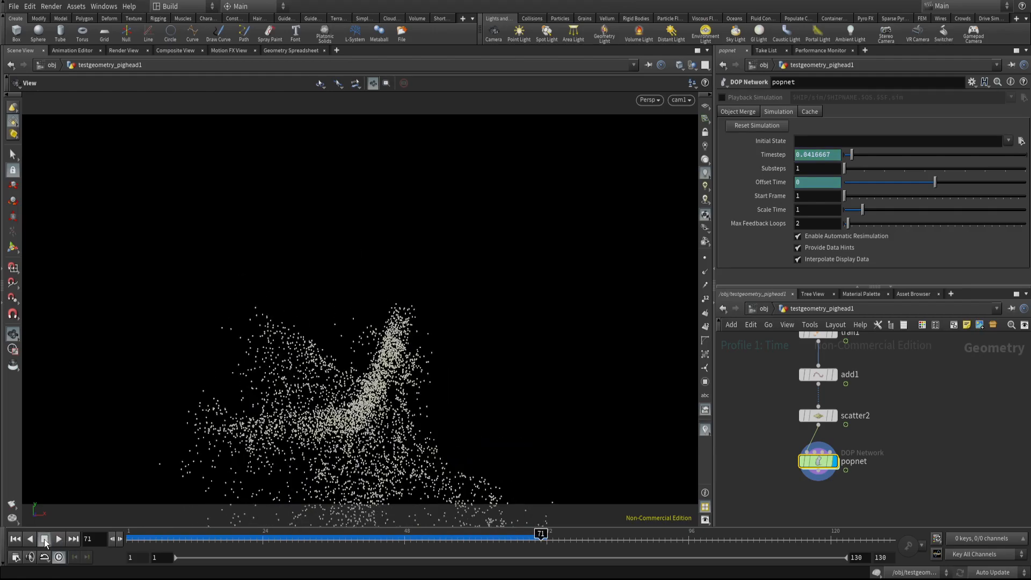
pyautogui.moveTo(424, 541)
pyautogui.mouseDown()
pyautogui.moveTo(131, 542)
pyautogui.moveTo(475, 563)
pyautogui.mouseUp()
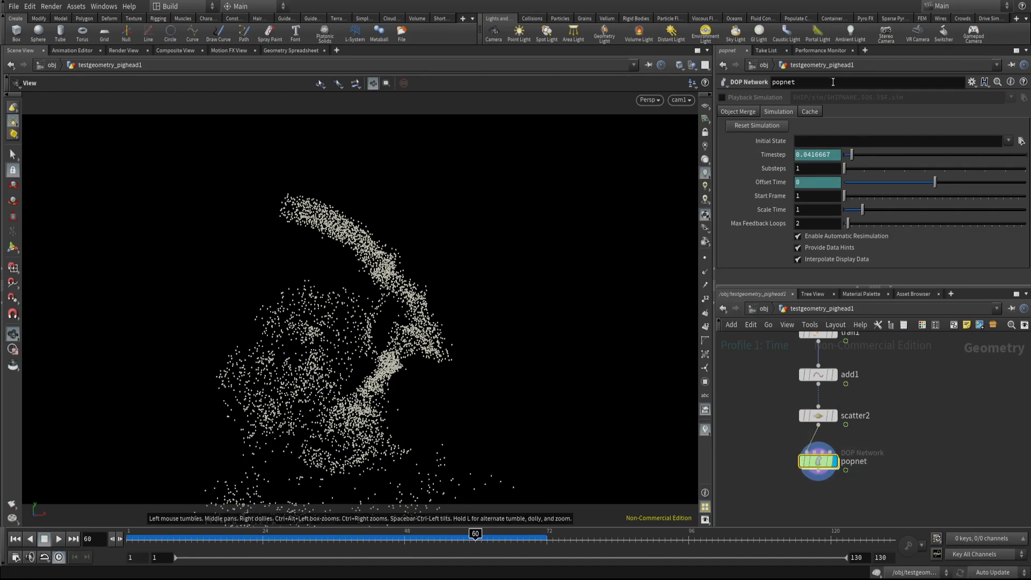
# - Record a performance profile of the popnet simulation, examine the cook time of each node, and stop recording
pyautogui.click(824, 50)
pyautogui.click(856, 62)
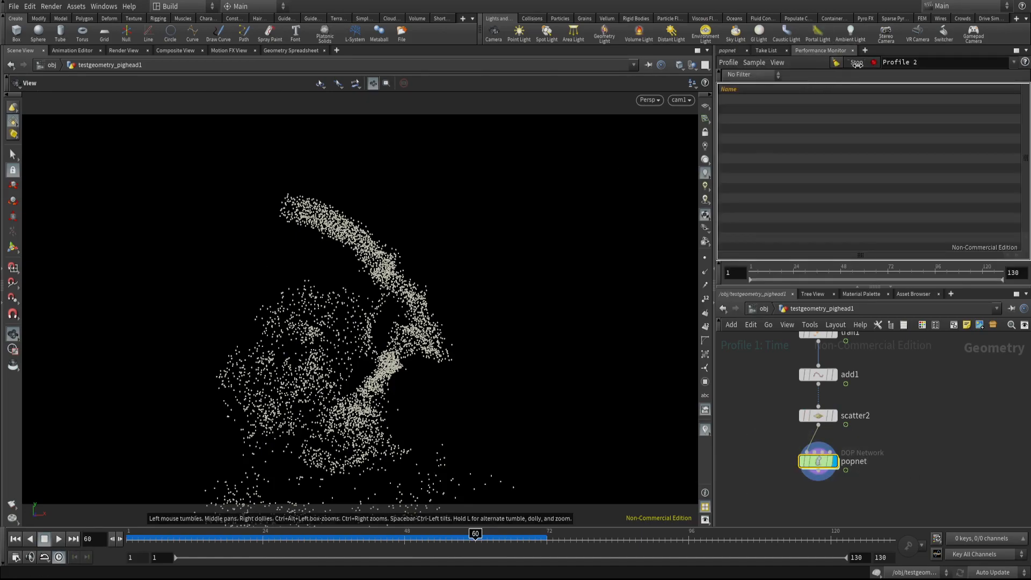
pyautogui.click(856, 62)
pyautogui.click(728, 50)
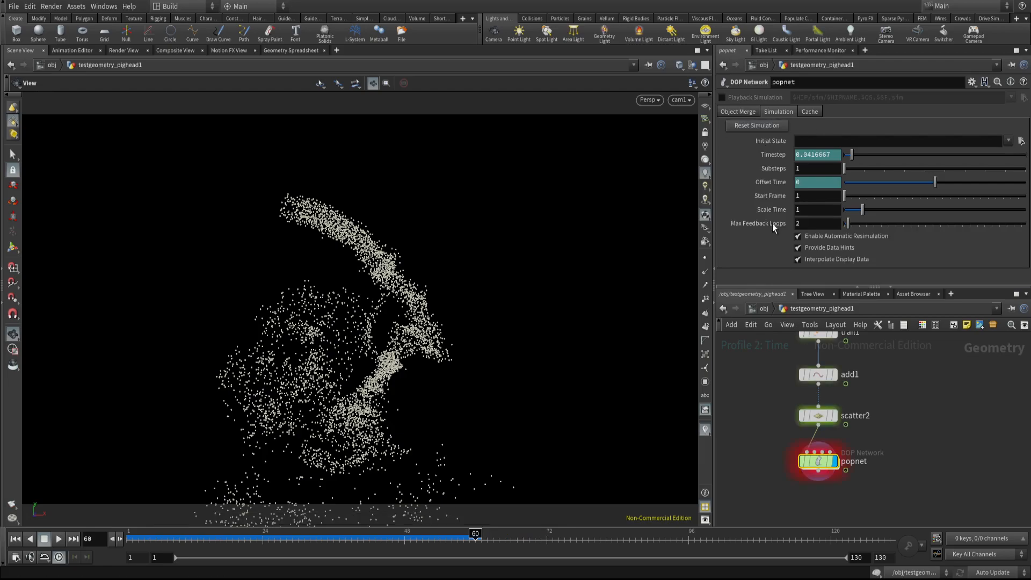
pyautogui.click(822, 50)
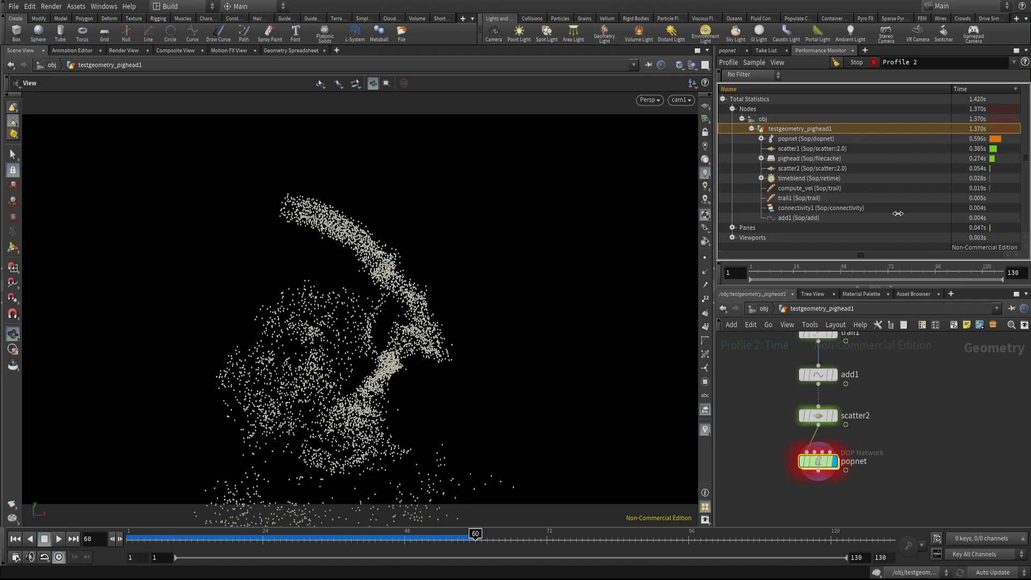
pyautogui.click(851, 63)
pyautogui.click(850, 63)
pyautogui.click(851, 63)
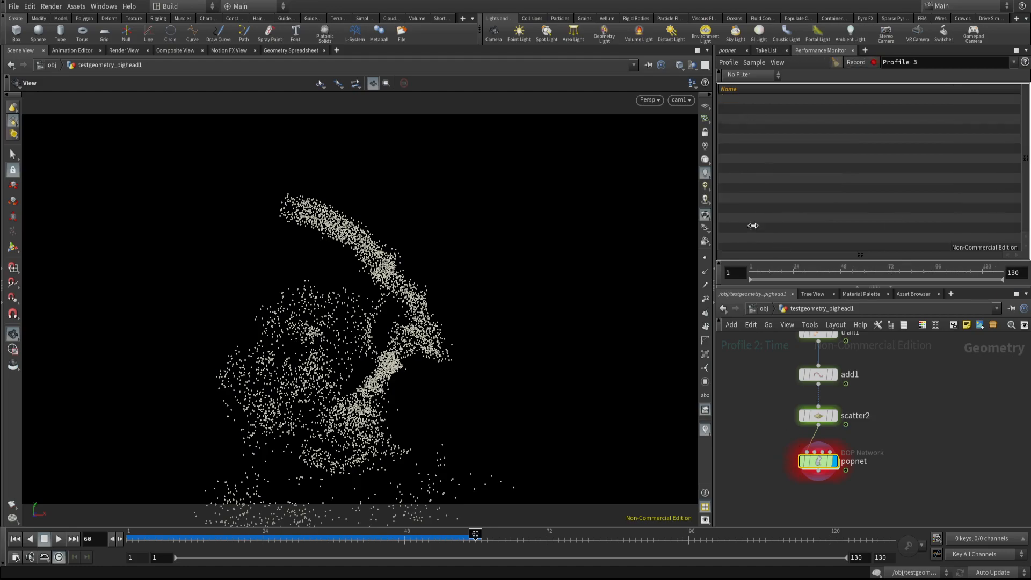
# - Save the scene and open the popforce1 settings inside the popnet network
pyautogui.click(727, 50)
pyautogui.hotkey('ctrl', 's')
pyautogui.doubleClick(817, 461)
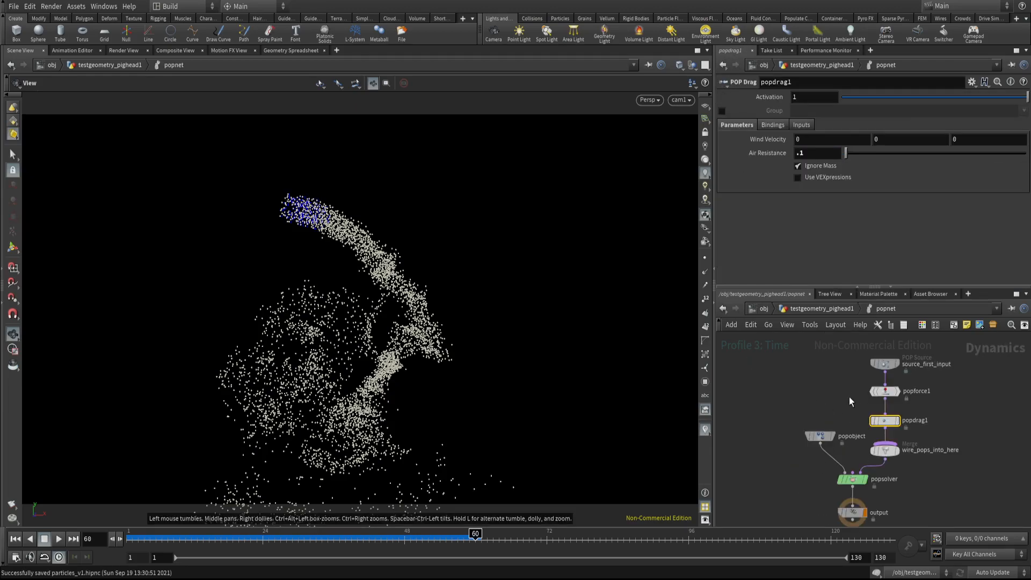
pyautogui.click(884, 391)
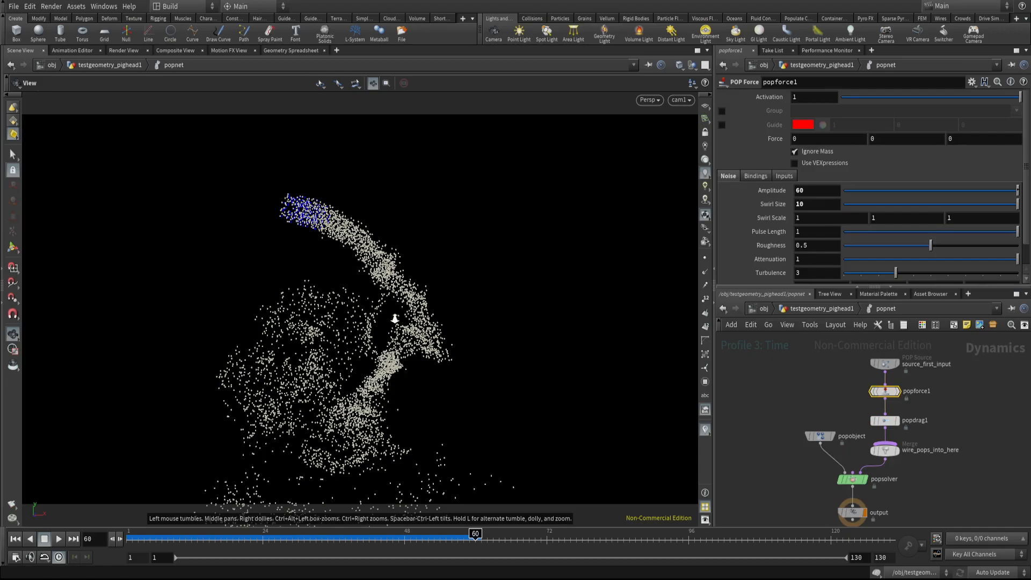
# - Leave the camera view and scrub to frame 61 to examine the particle trail from another angle
pyautogui.moveTo(399, 318); pyautogui.dragTo(299, 341, button='right')
pyautogui.moveTo(299, 341); pyautogui.dragTo(334, 423)
pyautogui.moveTo(156, 537); pyautogui.dragTo(473, 538)
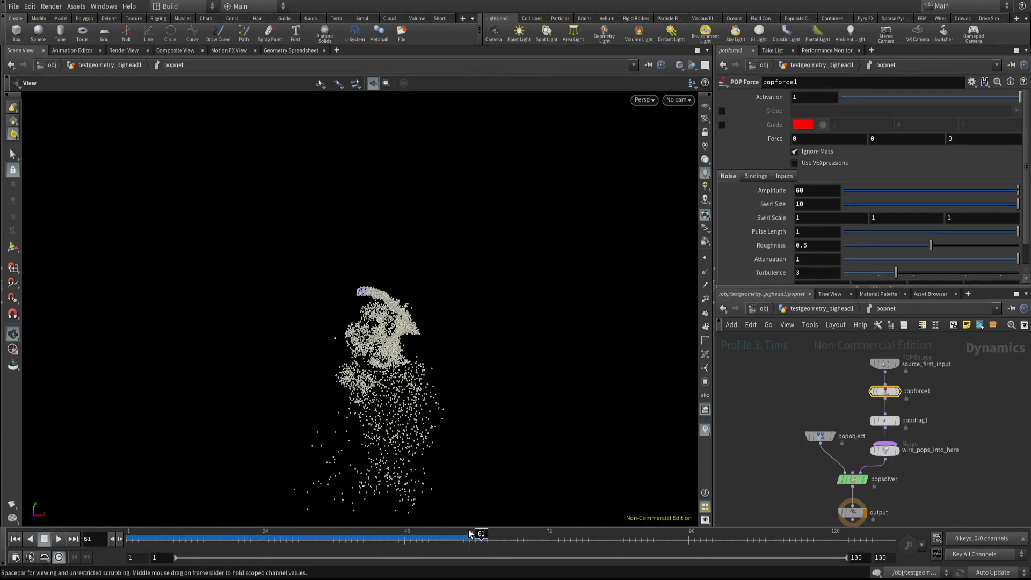
pyautogui.moveTo(386, 322); pyautogui.dragTo(475, 361)
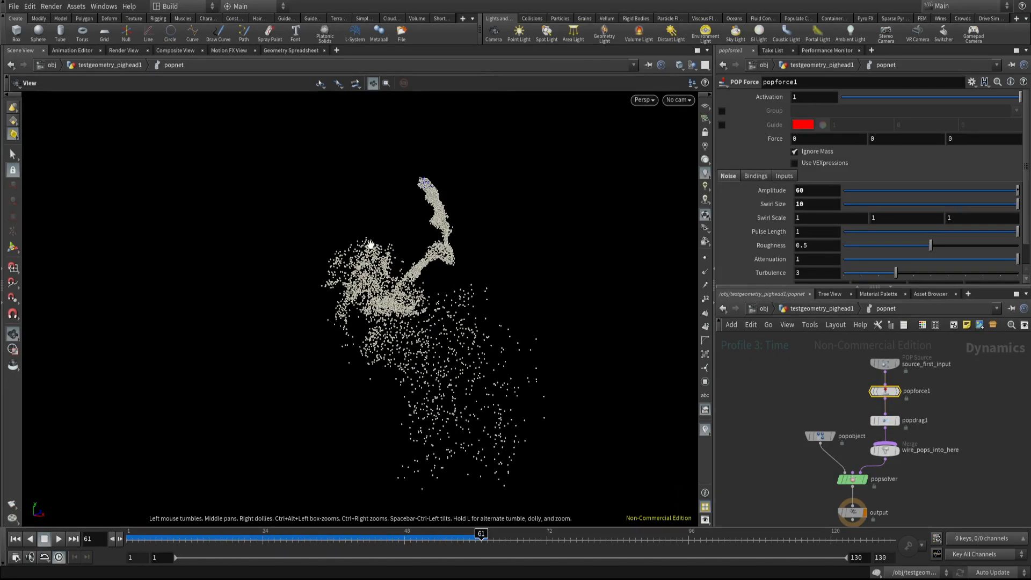
pyautogui.click(802, 163)
pyautogui.scroll(-3, 1027, 148)
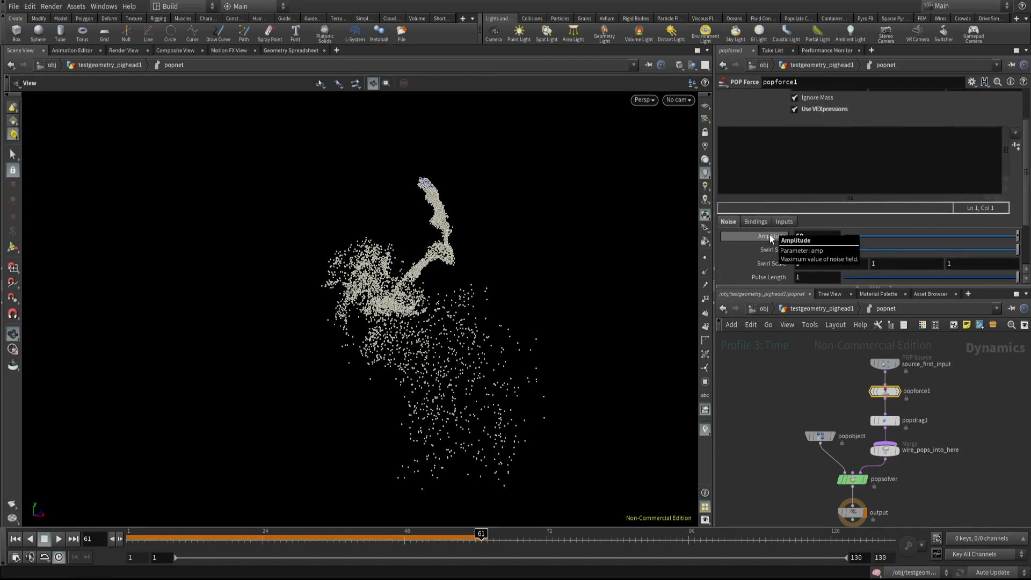
pyautogui.click(760, 148)
pyautogui.write('amp ')
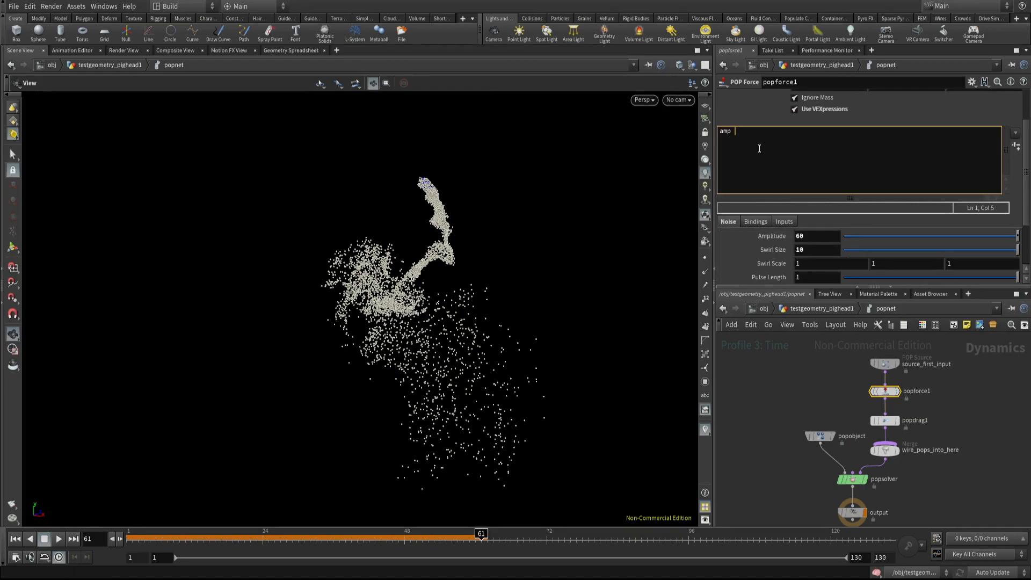
pyautogui.write('*= fit(@nage, 0, .1, 1, 0);')
pyautogui.hotkey('ctrl', 'Return')
# - Reset and recook the particle simulation, and examine the resulting trail in the free view
pyautogui.moveTo(449, 199); pyautogui.dragTo(457, 215, button='right')
pyautogui.moveTo(457, 215); pyautogui.dragTo(457, 290, button='middle')
pyautogui.moveTo(457, 290); pyautogui.dragTo(484, 344, button='right')
pyautogui.moveTo(524, 212); pyautogui.dragTo(478, 198, button='middle')
pyautogui.moveTo(410, 263); pyautogui.dragTo(424, 344, button='right')
pyautogui.moveTo(425, 344); pyautogui.dragTo(501, 248, button='middle')
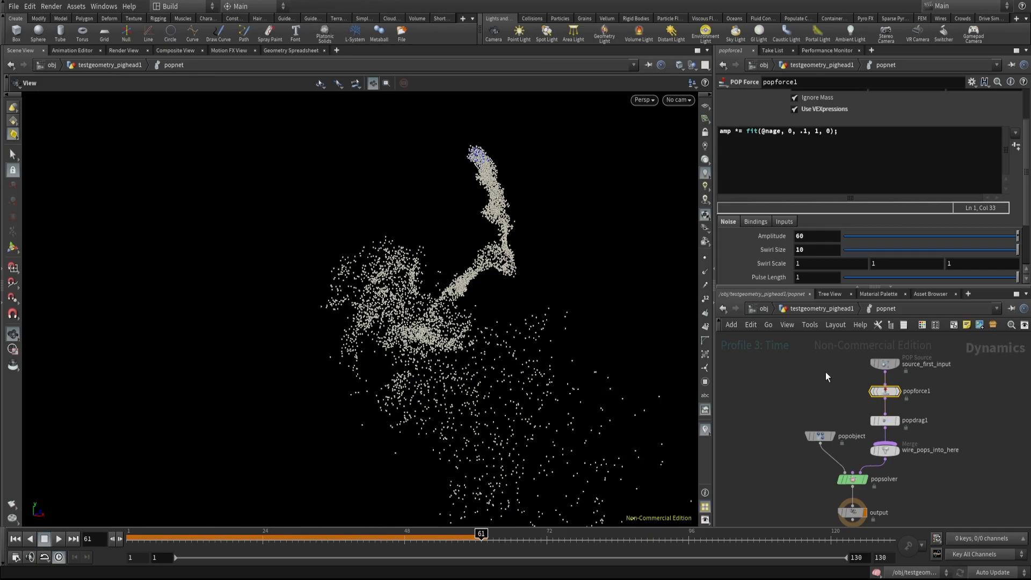
pyautogui.click(876, 573)
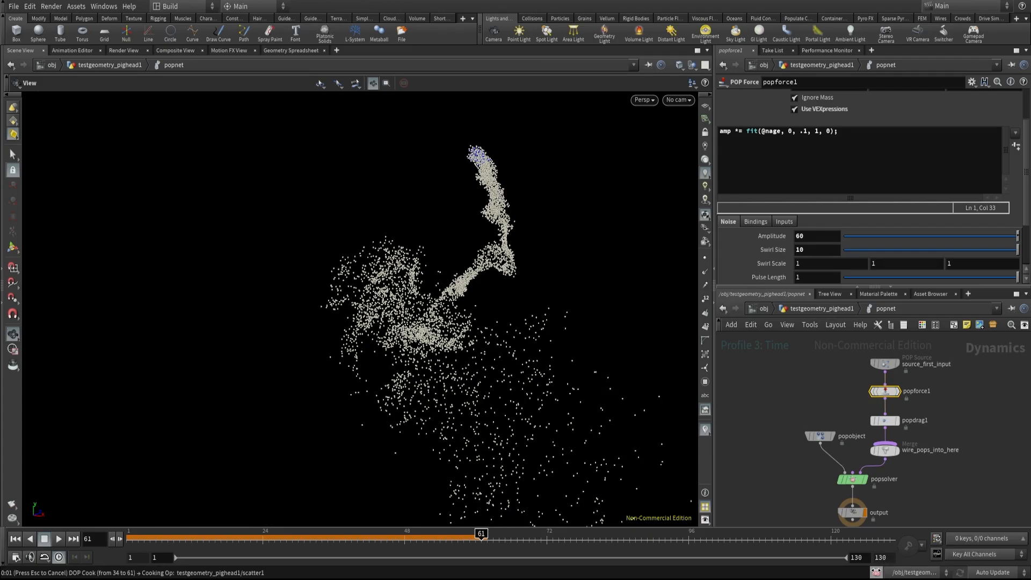
pyautogui.scroll(-3, 511, 365)
pyautogui.moveTo(511, 365); pyautogui.dragTo(525, 307)
# - Play the recooked simulation and look through cam1 to check the particle motion
pyautogui.click(58, 538)
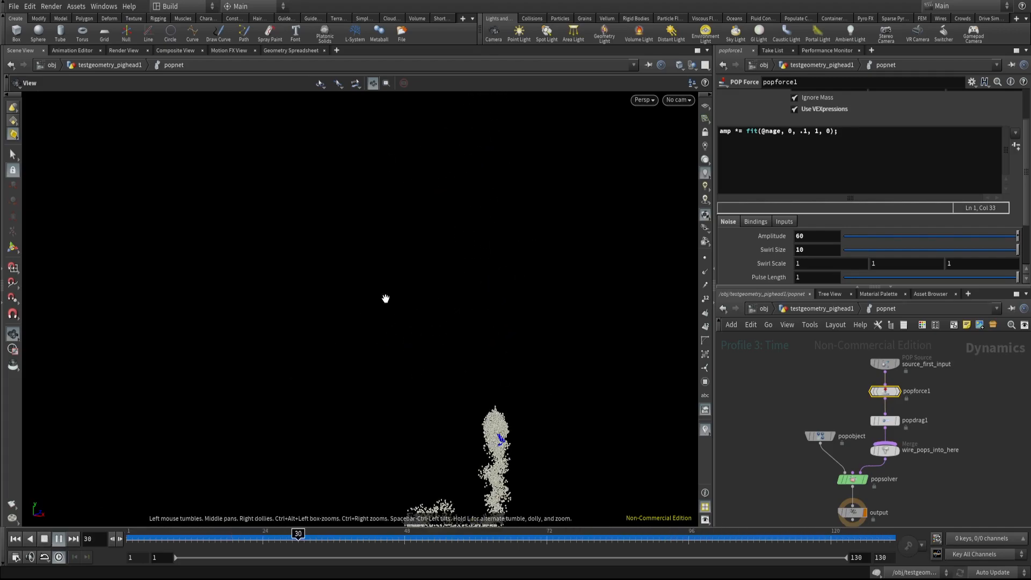
pyautogui.click(675, 101)
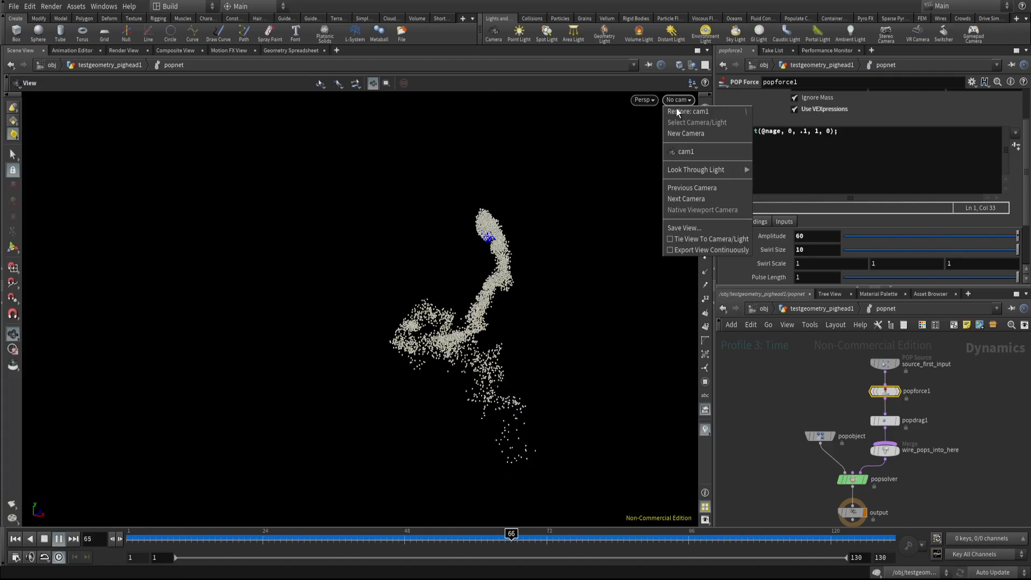
pyautogui.click(684, 153)
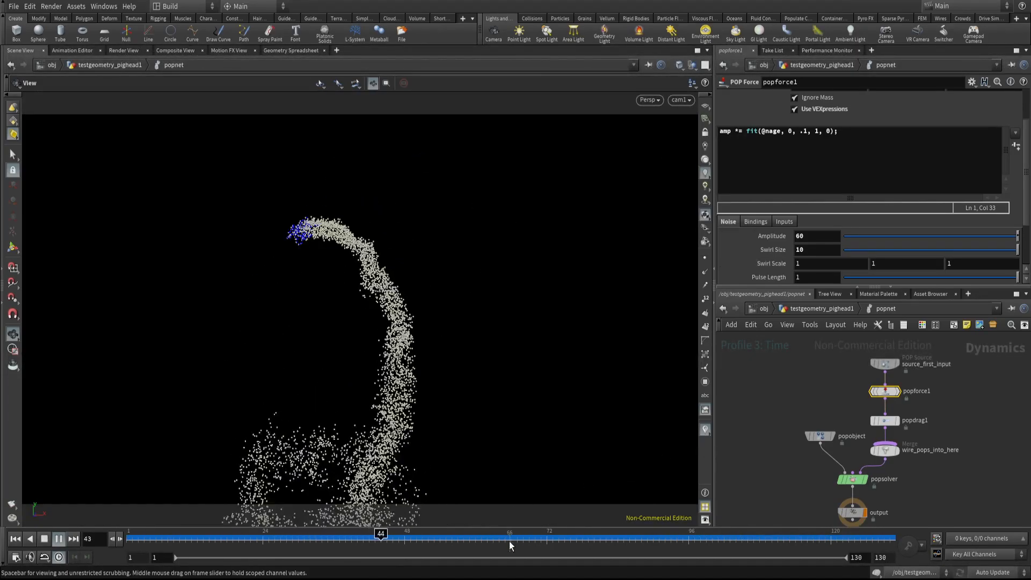
pyautogui.click(829, 480)
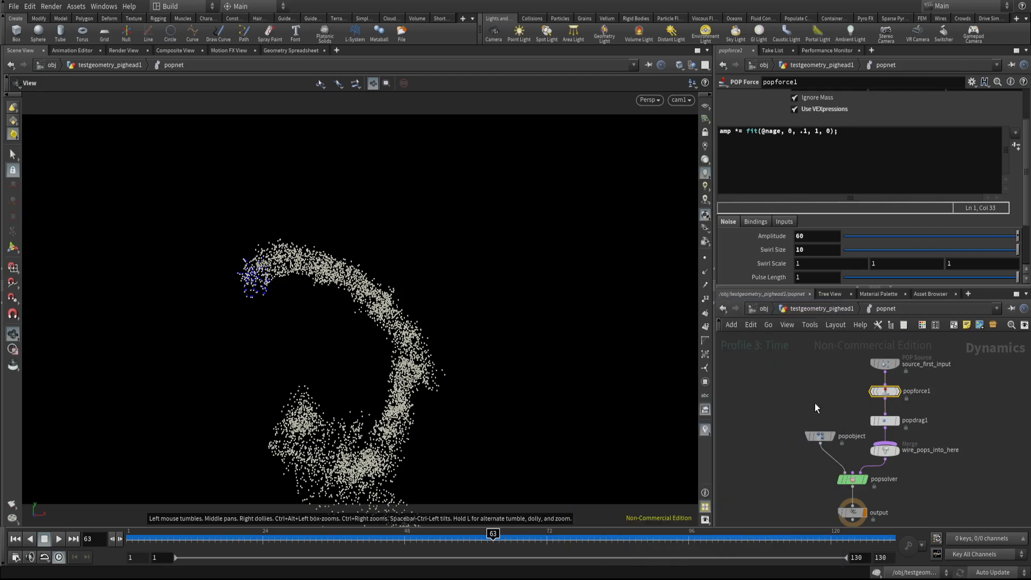
# - Return to the testgeometry_pighead1 network, save the scene and play the simulation briefly
pyautogui.click(817, 309)
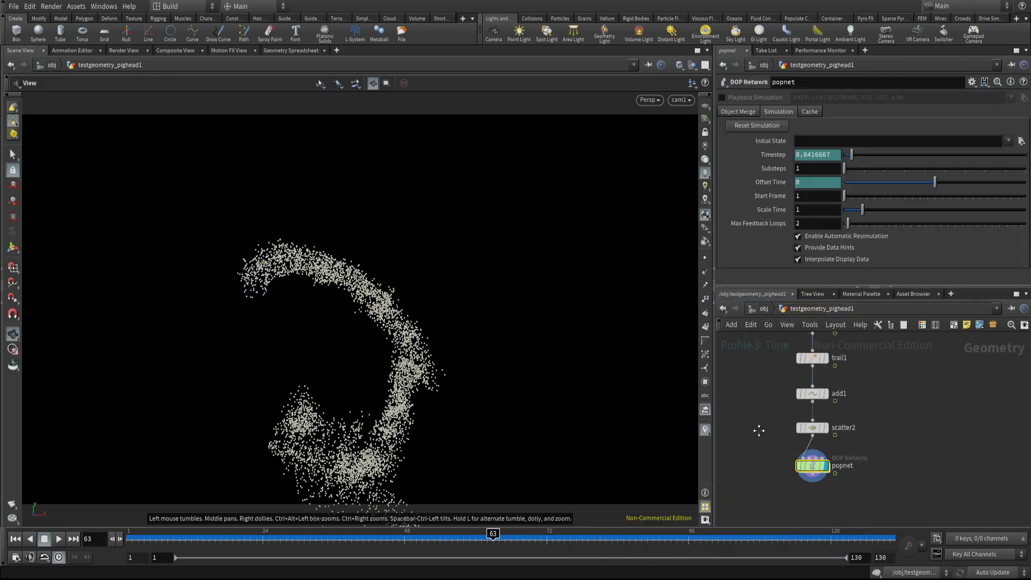
pyautogui.hotkey('ctrl', 's')
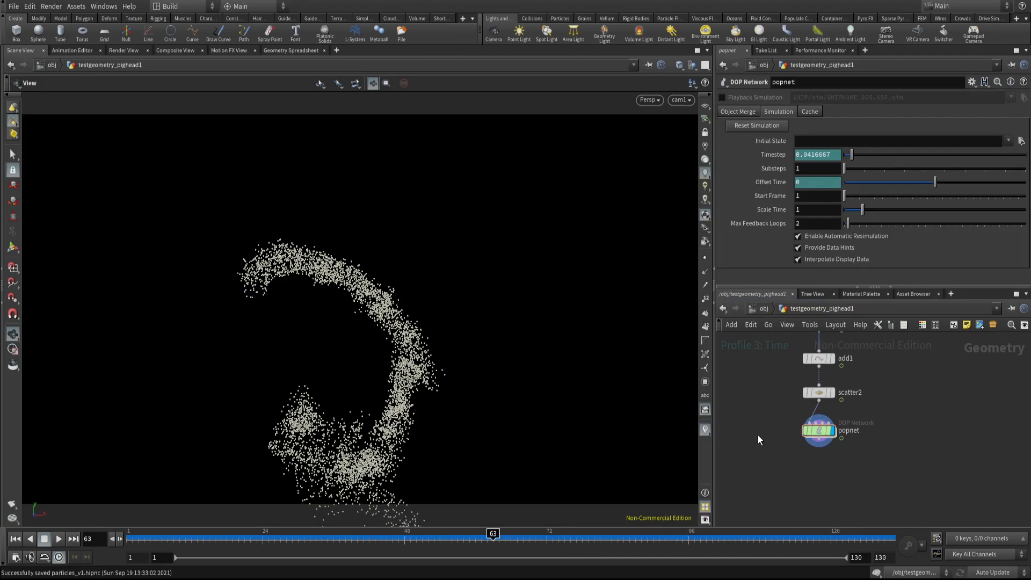
pyautogui.click(59, 539)
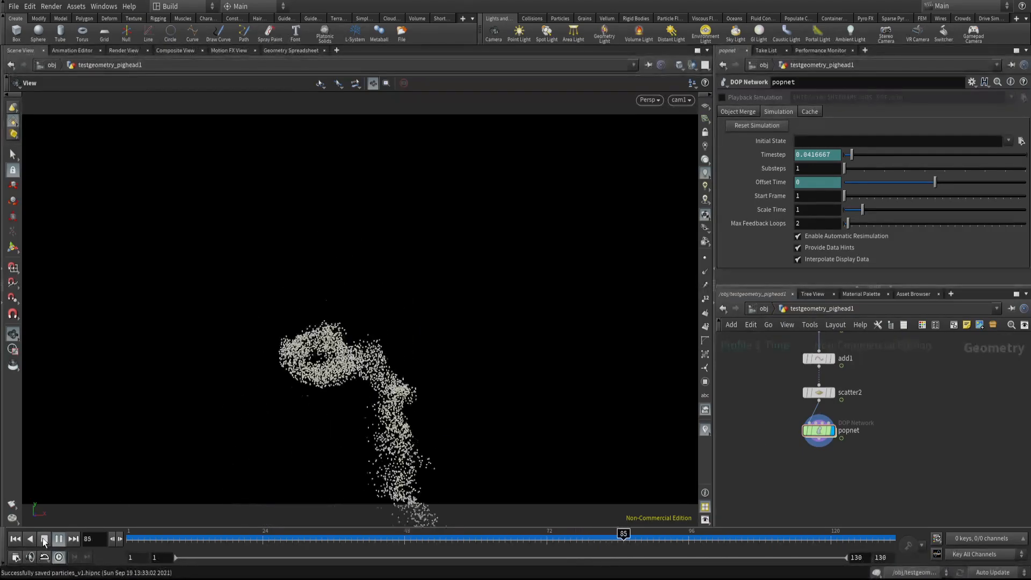
pyautogui.click(44, 538)
# - Set scatter2's Density Scale to 4
pyautogui.click(819, 393)
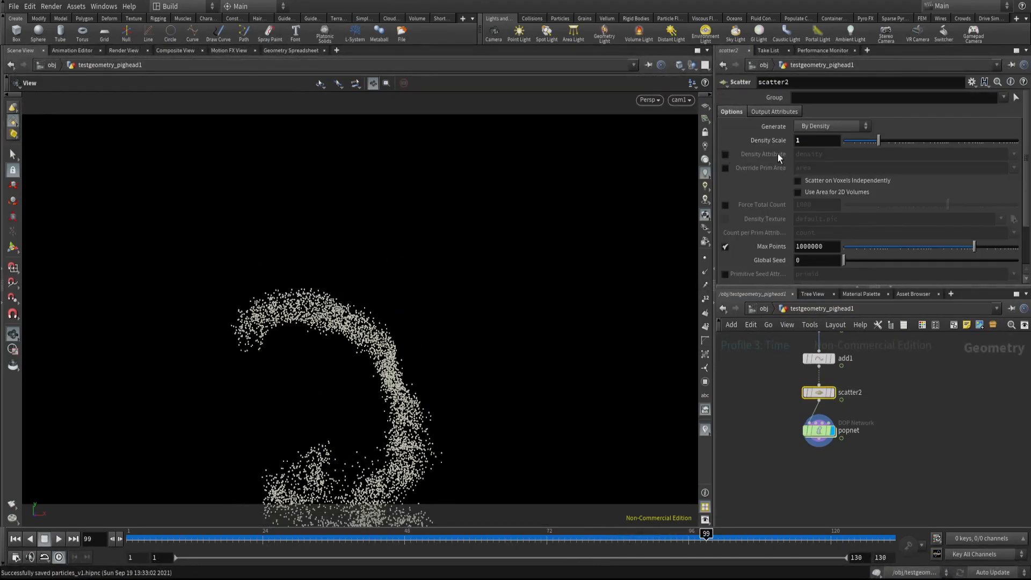
pyautogui.click(804, 142)
pyautogui.write('4')
pyautogui.press('Return')
# - Select popnet and play the denser particle simulation from the first frame
pyautogui.click(819, 430)
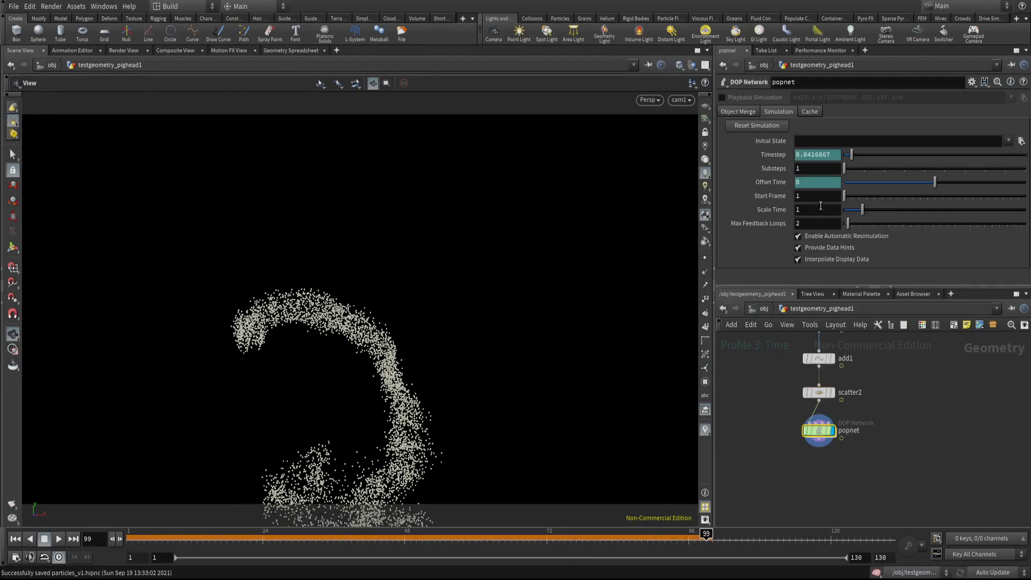
pyautogui.click(15, 538)
pyautogui.click(58, 538)
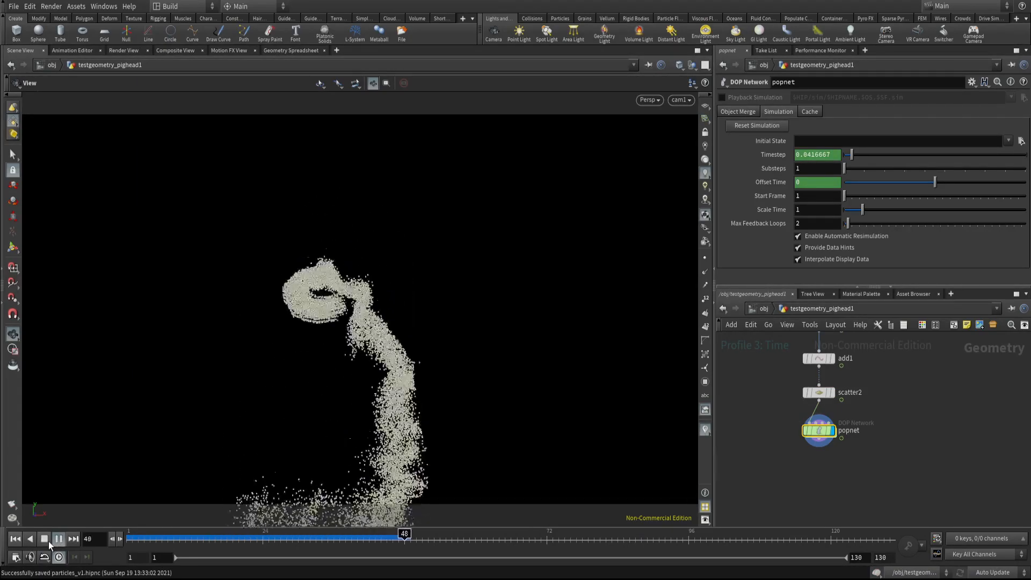
pyautogui.click(48, 541)
# - Reduce the point size in the viewport display options and look through cam1 again
pyautogui.moveTo(382, 294); pyautogui.dragTo(477, 242)
pyautogui.press('d')
pyautogui.click(265, 149)
pyautogui.moveTo(260, 306); pyautogui.dragTo(240, 306)
pyautogui.click(540, 130)
pyautogui.moveTo(472, 220); pyautogui.dragTo(529, 219)
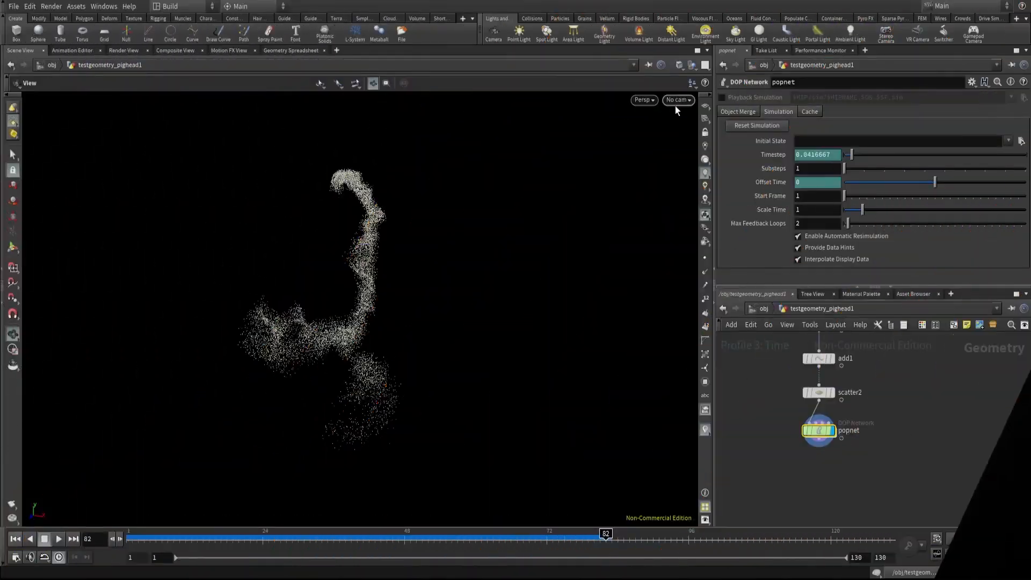
pyautogui.click(675, 105)
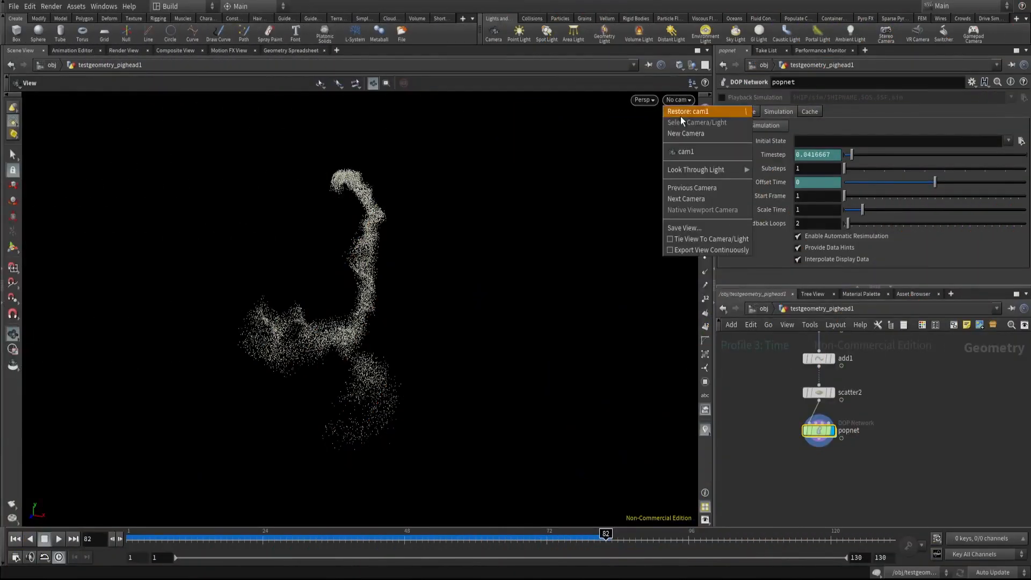
pyautogui.click(684, 146)
# - Add a Point Wrangle below popnet and rename it color
pyautogui.press('Tab')
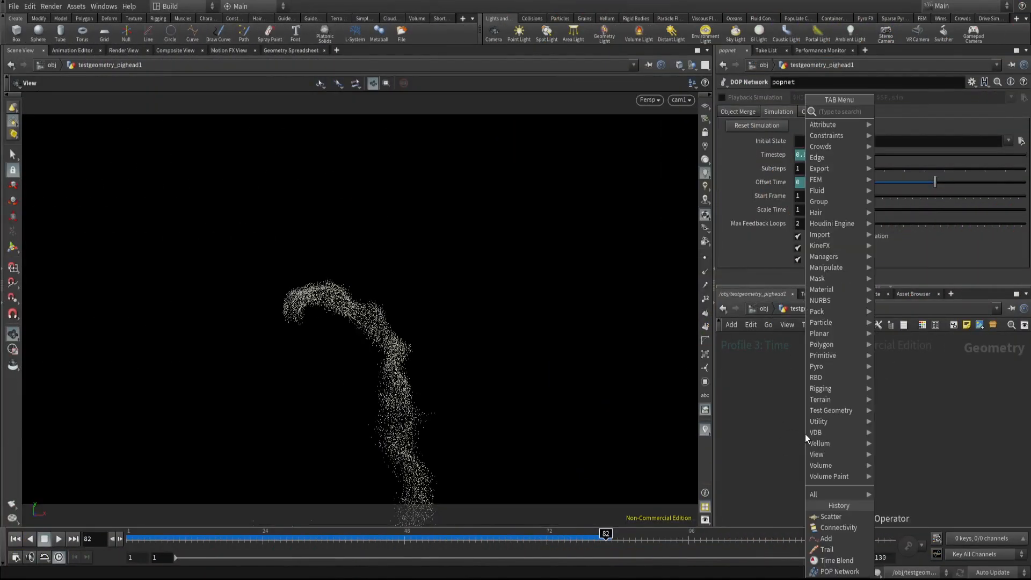
pyautogui.write('pointw')
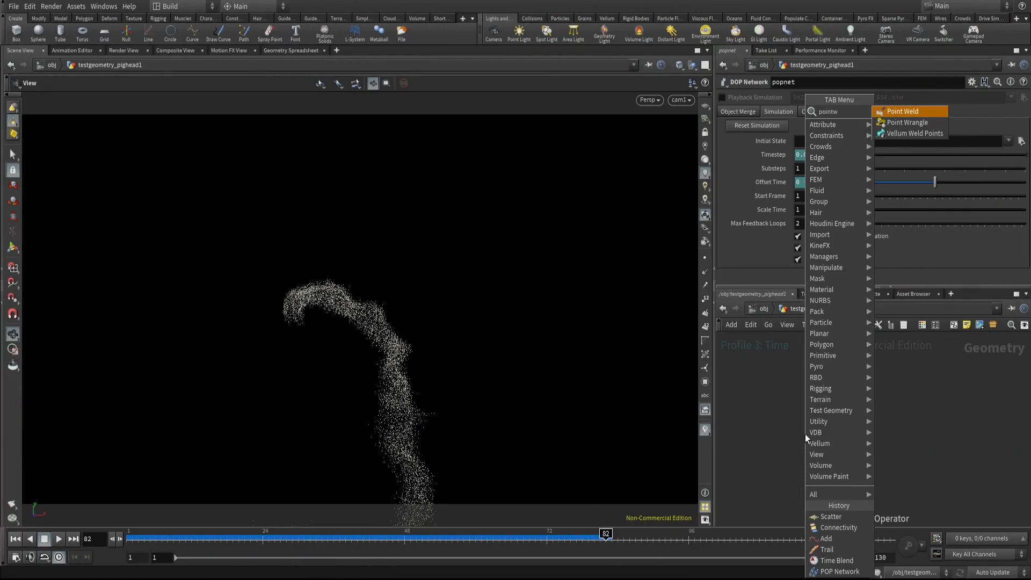
pyautogui.click(892, 123)
pyautogui.click(823, 411)
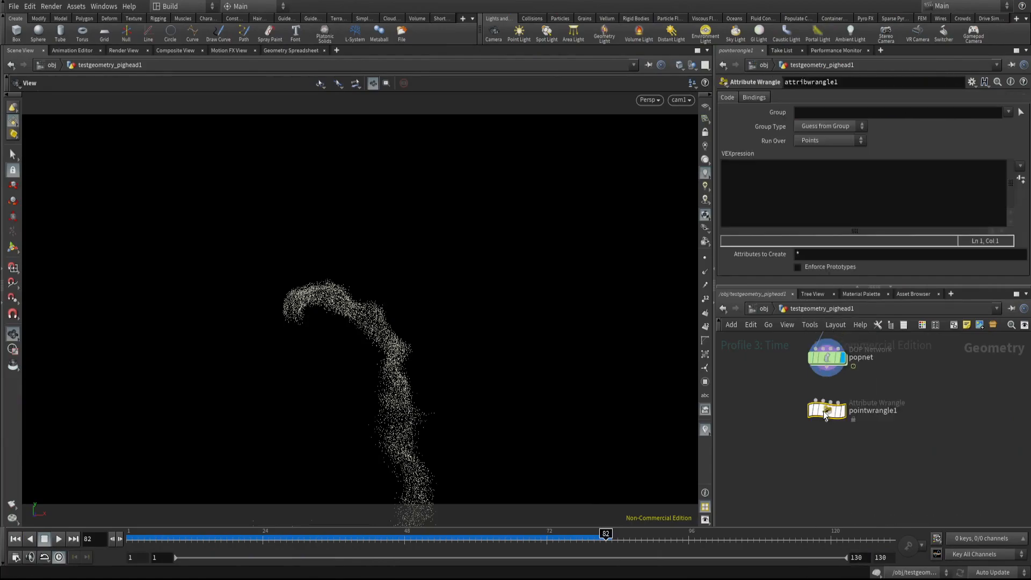
pyautogui.doubleClick(859, 417)
pyautogui.write('color')
pyautogui.press('Return')
pyautogui.click(746, 166)
pyautogui.write('@Cd = ')
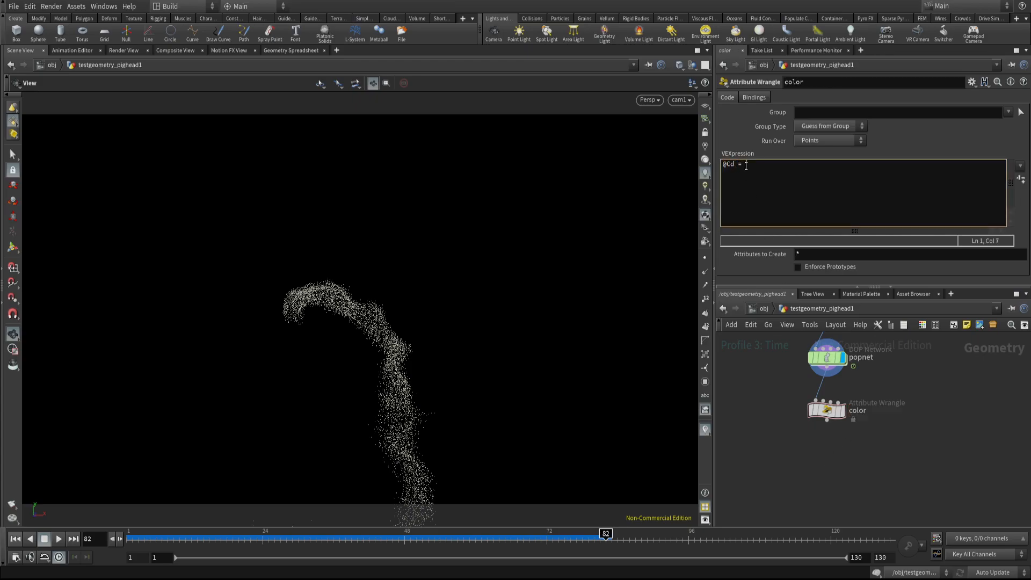
pyautogui.write('chramp(')
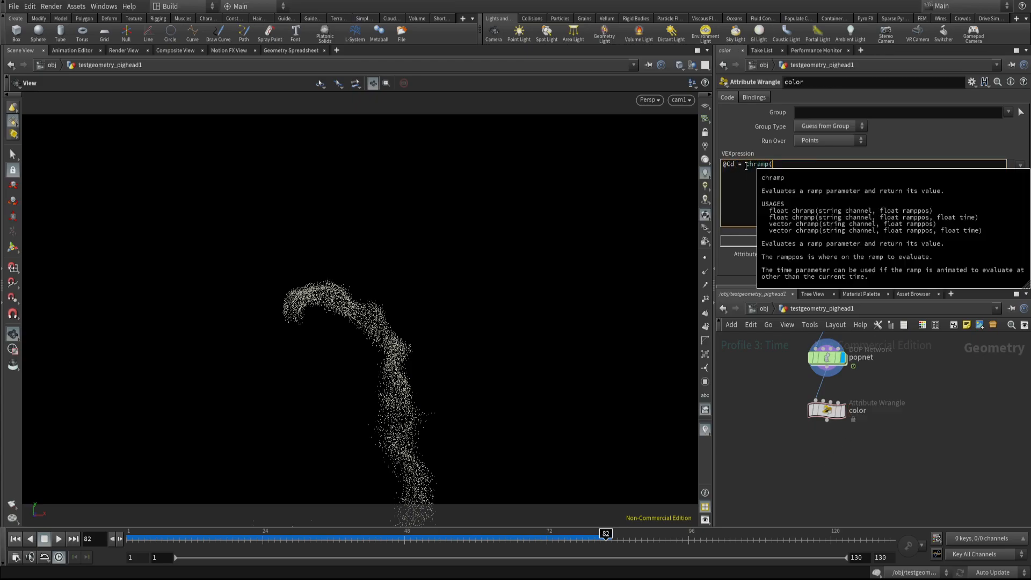
pyautogui.write('""olor", @nage);')
pyautogui.click(841, 410)
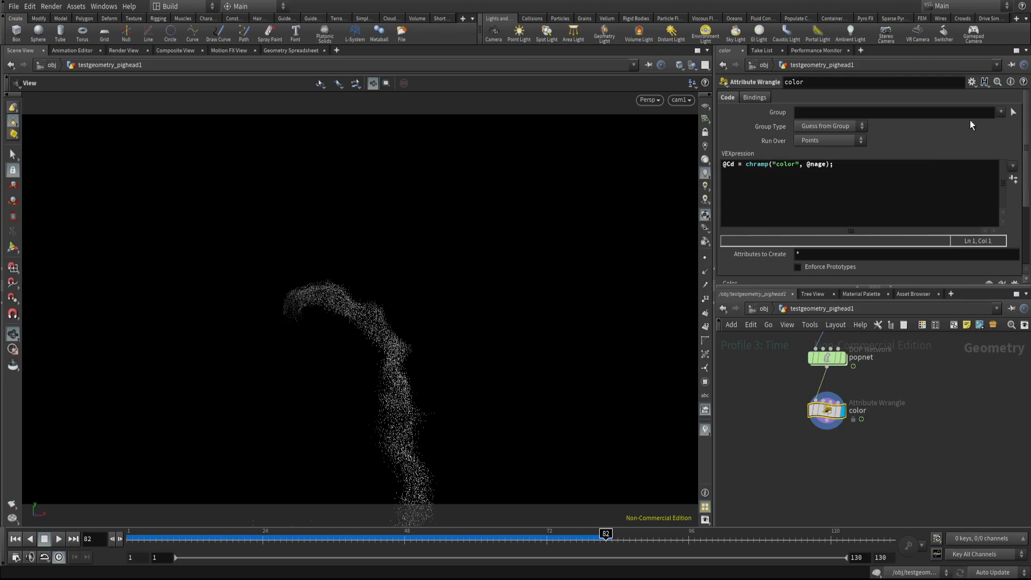
# - Open the color wrangle's parameter interface for editing and change its Color ramp parameter to a color ramp
pyautogui.click(973, 82)
pyautogui.click(903, 94)
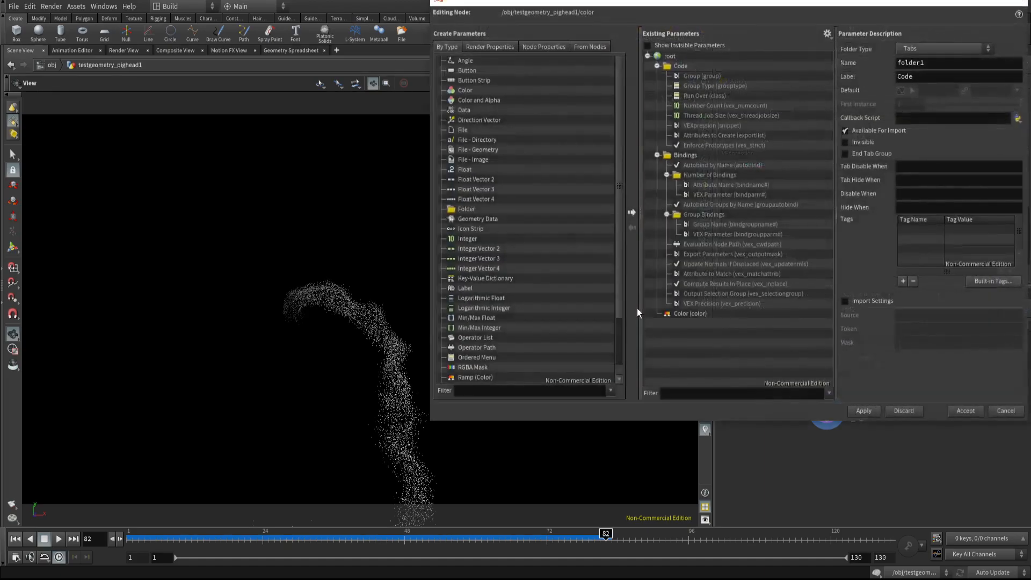
pyautogui.click(682, 314)
pyautogui.click(919, 92)
pyautogui.click(914, 114)
pyautogui.click(861, 411)
# - Add a collapsible folder labelled Code to the interface, nest the existing Code and Bindings tabs in it, and accept
pyautogui.click(657, 66)
pyautogui.click(657, 77)
pyautogui.moveTo(462, 210); pyautogui.dragTo(680, 66)
pyautogui.doubleClick(923, 79)
pyautogui.write('Code')
pyautogui.press('Return')
pyautogui.click(925, 50)
pyautogui.click(919, 60)
pyautogui.click(681, 76)
pyautogui.keyDown('shift'); pyautogui.click(682, 85); pyautogui.keyUp('shift')
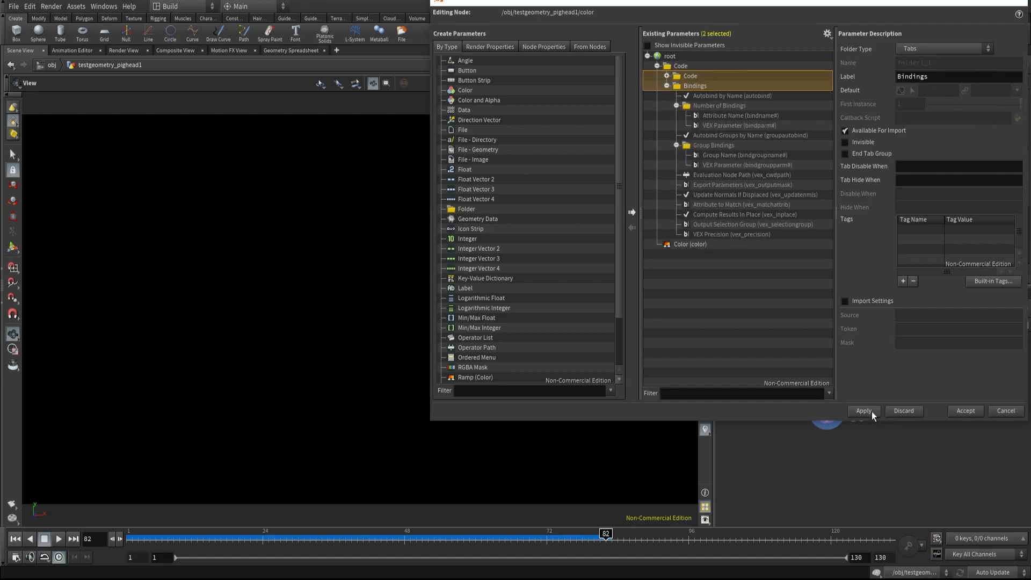
pyautogui.click(864, 411)
pyautogui.click(965, 411)
# - Set the first point of the color ramp to white with values 1, 1, 1
pyautogui.click(750, 144)
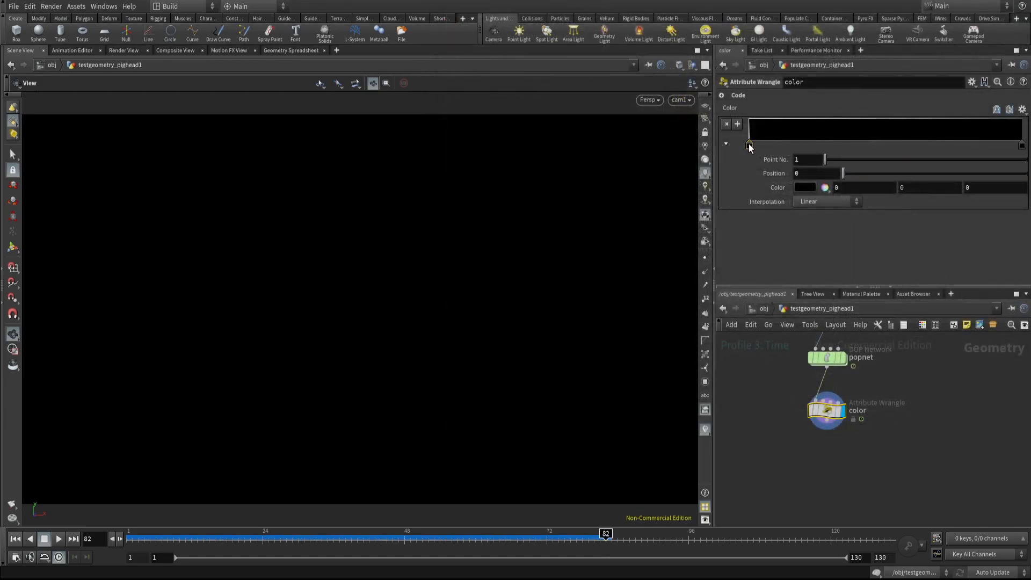
pyautogui.doubleClick(846, 188)
pyautogui.write('1')
pyautogui.press('Tab')
pyautogui.write('1')
pyautogui.press('Tab')
pyautogui.write('1')
pyautogui.press('Return')
# - Set the ramp's end point to red with color values 1, 0.02, 0
pyautogui.click(1023, 145)
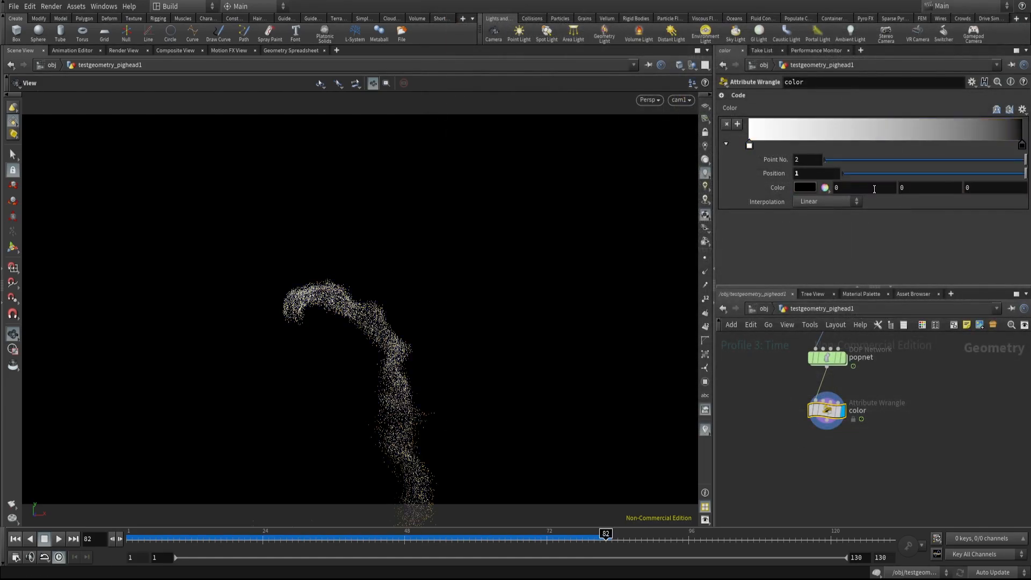
pyautogui.doubleClick(873, 188)
pyautogui.write('1')
pyautogui.press('Return')
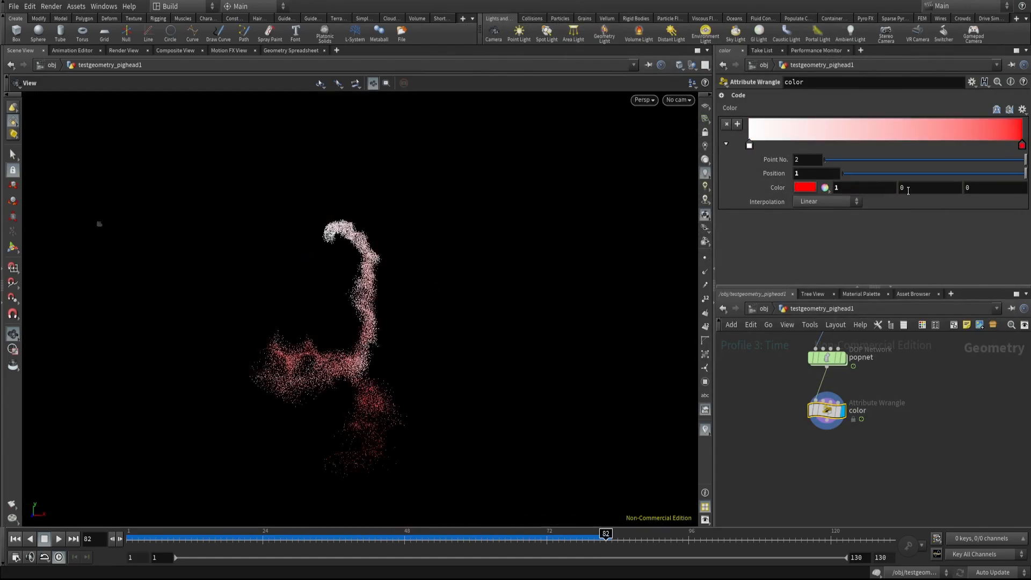
pyautogui.doubleClick(907, 188)
pyautogui.write('0.02')
pyautogui.press('Return')
# - Add a yellow ramp point near position 0.2 with color 1, 0.8, 0 and set the first point's blue value to 0.2
pyautogui.click(810, 141)
pyautogui.moveTo(810, 144); pyautogui.dragTo(807, 144)
pyautogui.doubleClick(852, 188)
pyautogui.press('Tab')
pyautogui.write('0.8')
pyautogui.click(750, 146)
pyautogui.doubleClick(991, 189)
pyautogui.write('0.3')
pyautogui.press('Return')
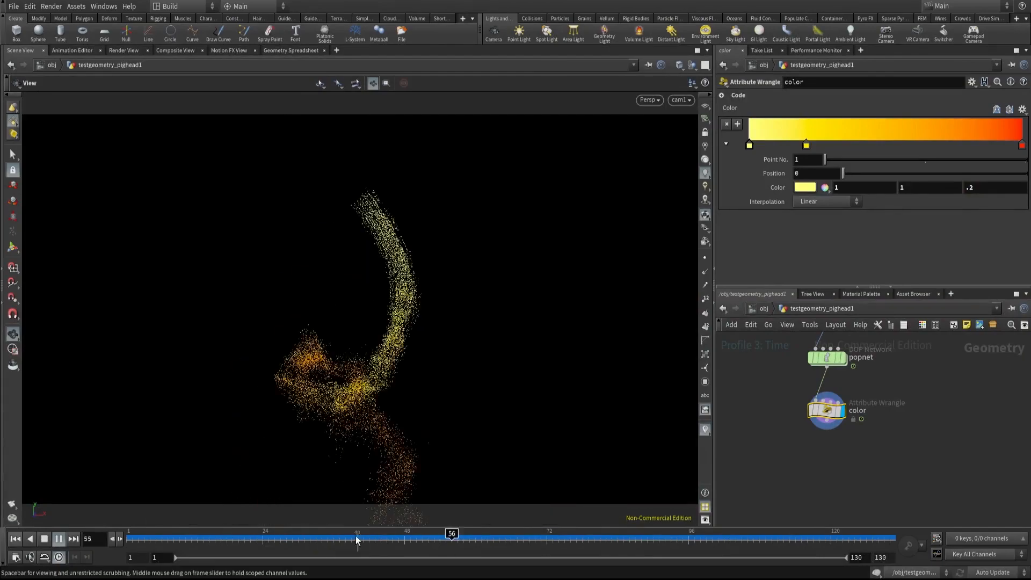
# - Move the red point inward, give the ramp a blue end point, and shift the yellow point to position 0.183071
pyautogui.moveTo(1022, 145); pyautogui.dragTo(823, 144)
pyautogui.doubleClick(822, 144)
pyautogui.click(954, 76)
pyautogui.click(799, 131)
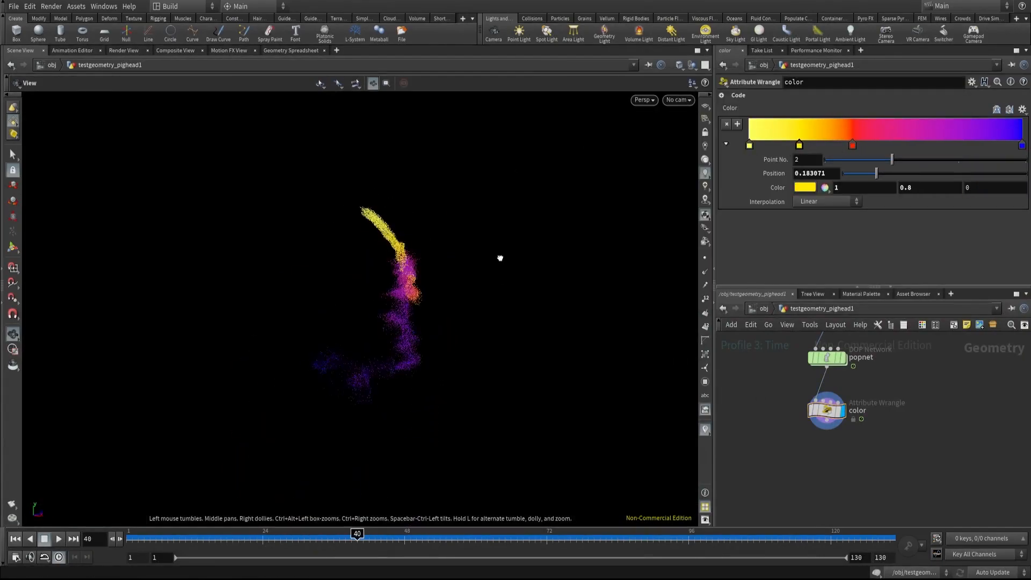
# - Play the colored simulation, scrub to frame 49 and examine the point density of the trail up close
pyautogui.click(59, 538)
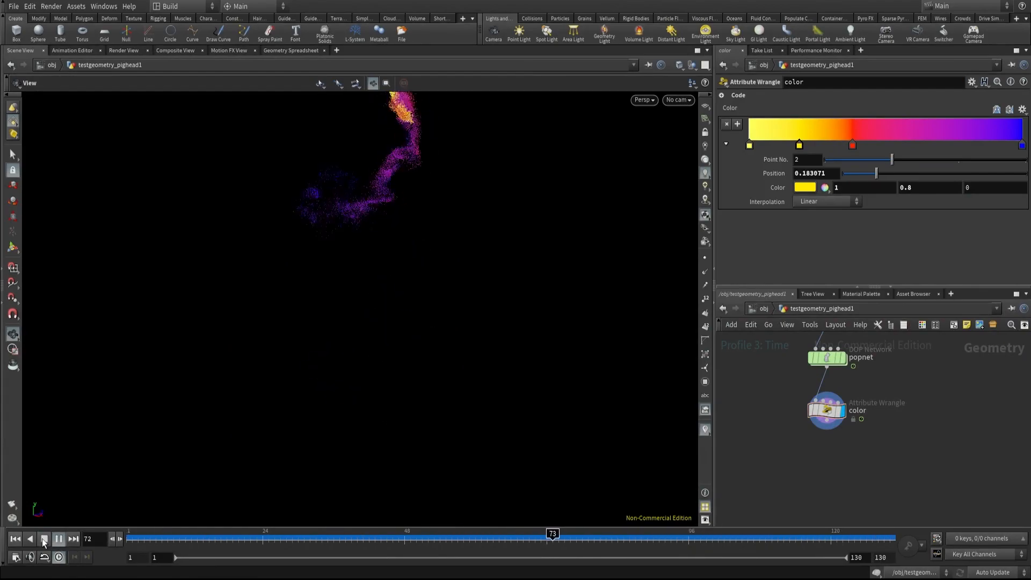
pyautogui.moveTo(285, 537); pyautogui.dragTo(411, 533)
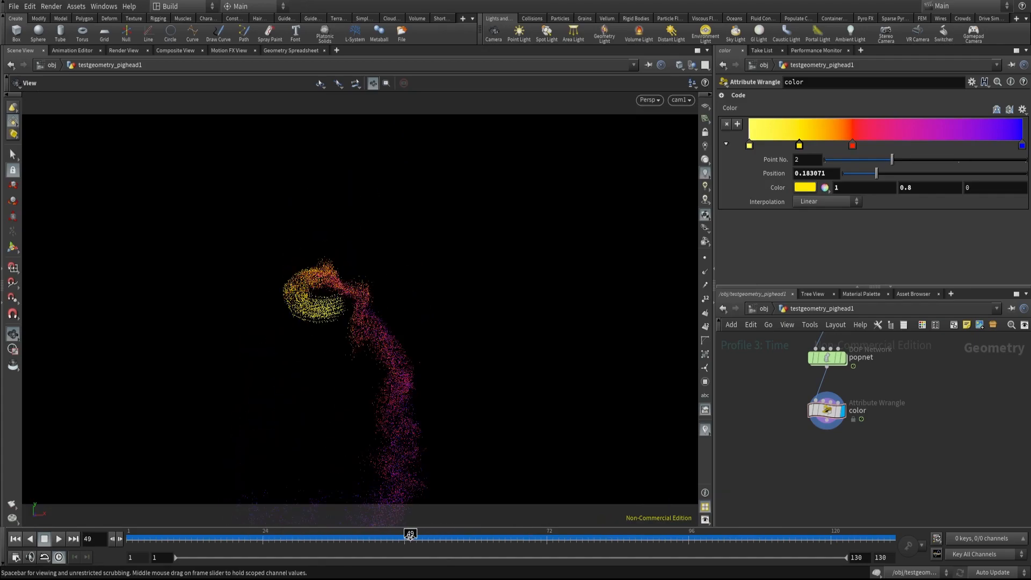
pyautogui.moveTo(358, 355); pyautogui.dragTo(512, 238, button='right')
pyautogui.moveTo(512, 238); pyautogui.dragTo(412, 307)
pyautogui.moveTo(412, 307); pyautogui.dragTo(401, 349, button='middle')
pyautogui.moveTo(401, 349); pyautogui.dragTo(420, 311)
pyautogui.moveTo(420, 312); pyautogui.dragTo(440, 328, button='middle')
pyautogui.moveTo(440, 327); pyautogui.dragTo(382, 317, button='right')
pyautogui.moveTo(381, 317); pyautogui.dragTo(430, 306)
pyautogui.moveTo(430, 306); pyautogui.dragTo(544, 305, button='right')
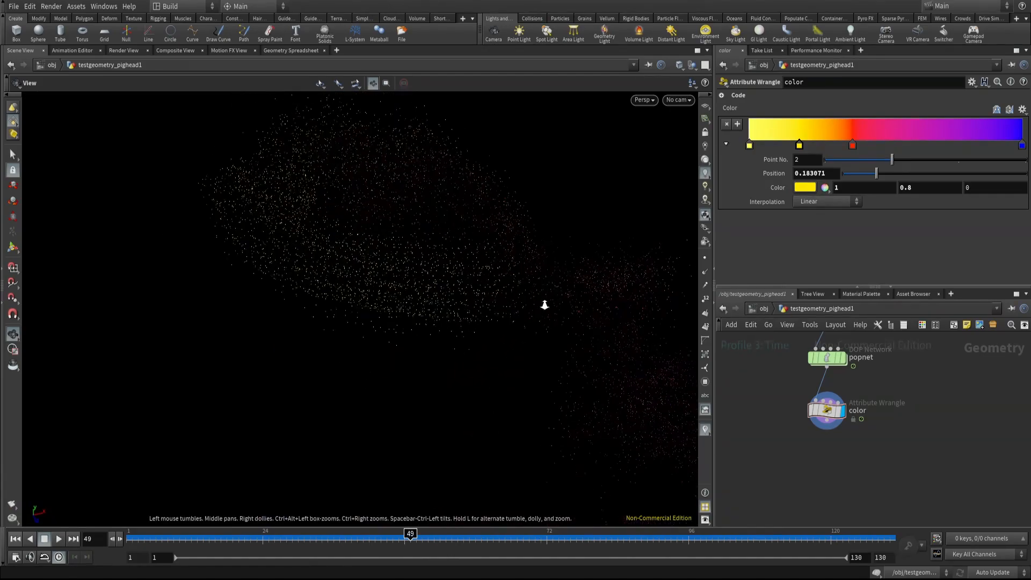
# - Display add1 and set scatter1's Force Total Count to 400
pyautogui.moveTo(859, 350); pyautogui.dragTo(866, 515, button='middle')
pyautogui.click(849, 444)
pyautogui.scroll(-3, 791, 407)
pyautogui.click(817, 390)
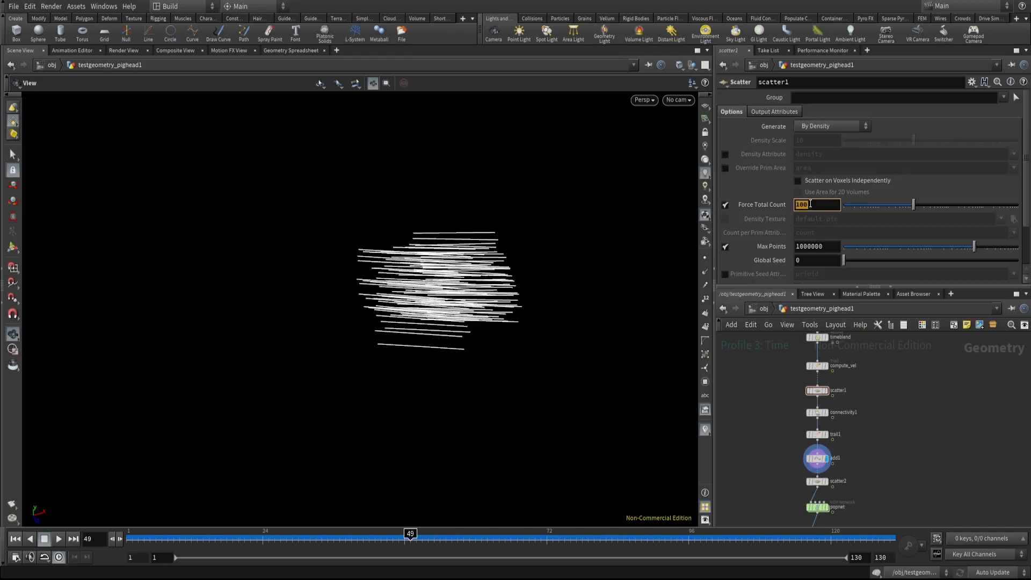
pyautogui.click(810, 204)
pyautogui.write('300')
pyautogui.press('Return')
pyautogui.write('4')
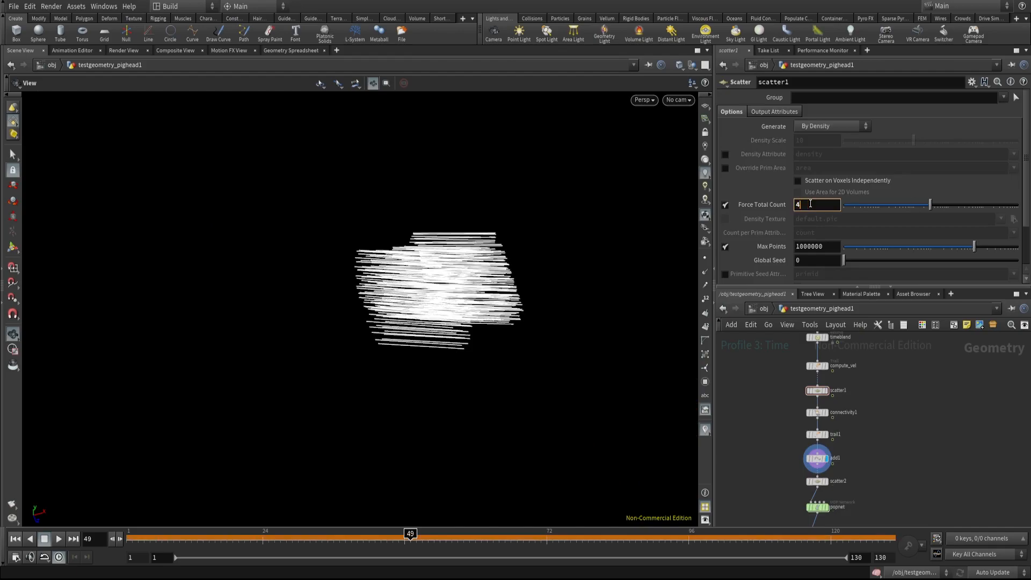
pyautogui.write('00')
pyautogui.press('Return')
# - Display the color node again and reset the popnet simulation to examine the denser trail
pyautogui.moveTo(765, 466); pyautogui.dragTo(772, 382, button='middle')
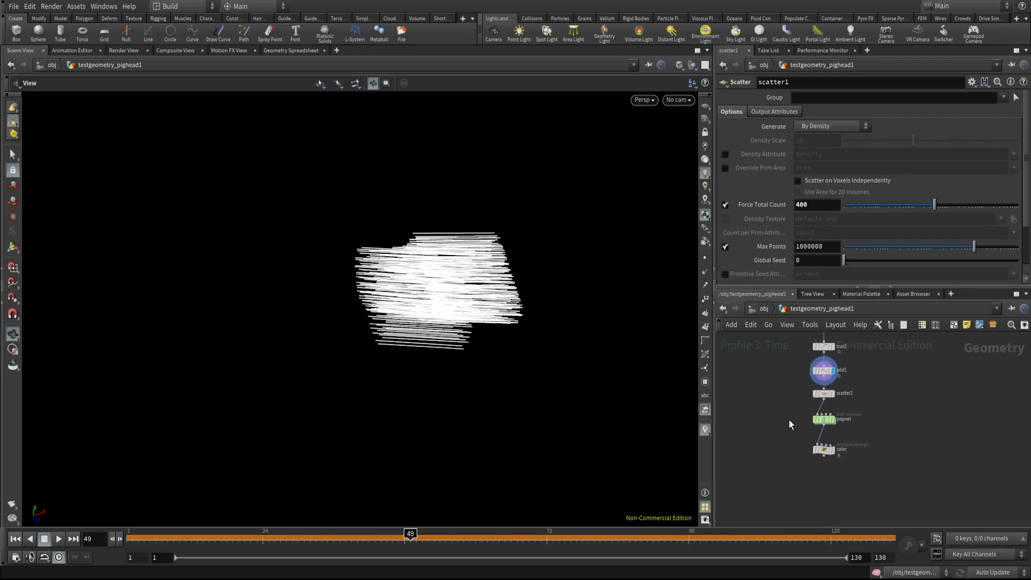
pyautogui.click(819, 421)
pyautogui.scroll(3, 833, 422)
pyautogui.click(830, 463)
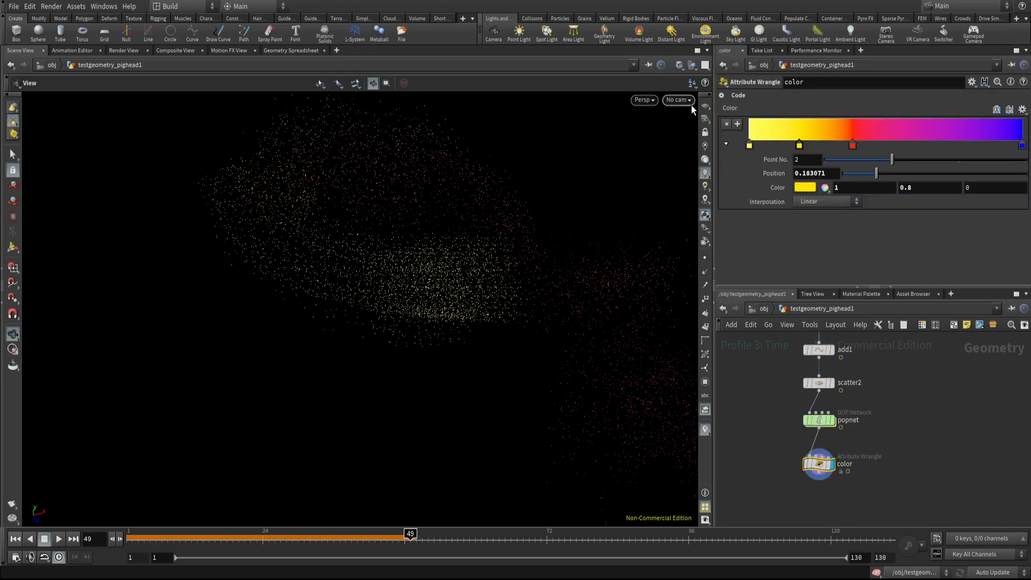
pyautogui.click(819, 420)
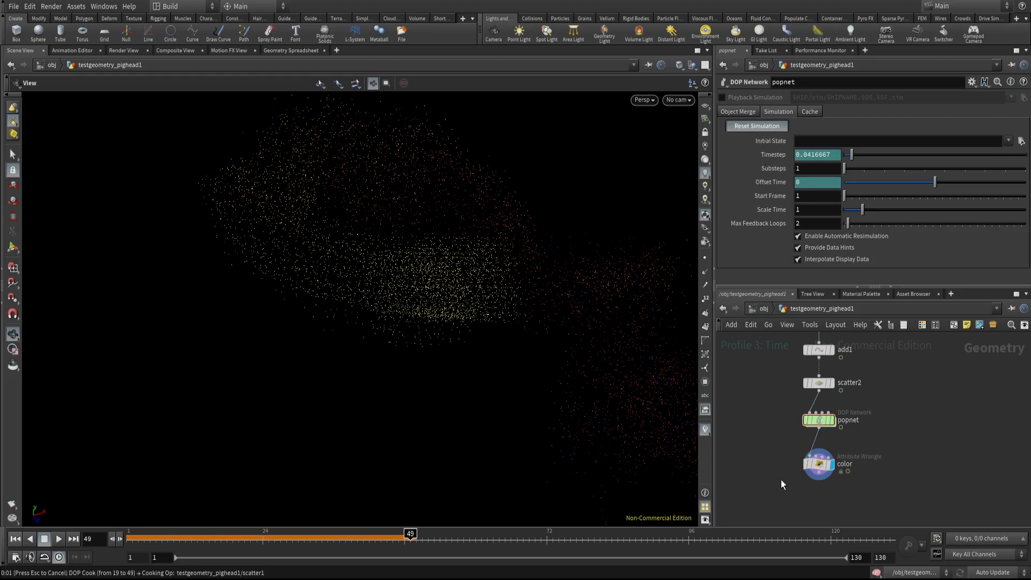
pyautogui.moveTo(474, 272); pyautogui.dragTo(548, 209)
pyautogui.click(684, 101)
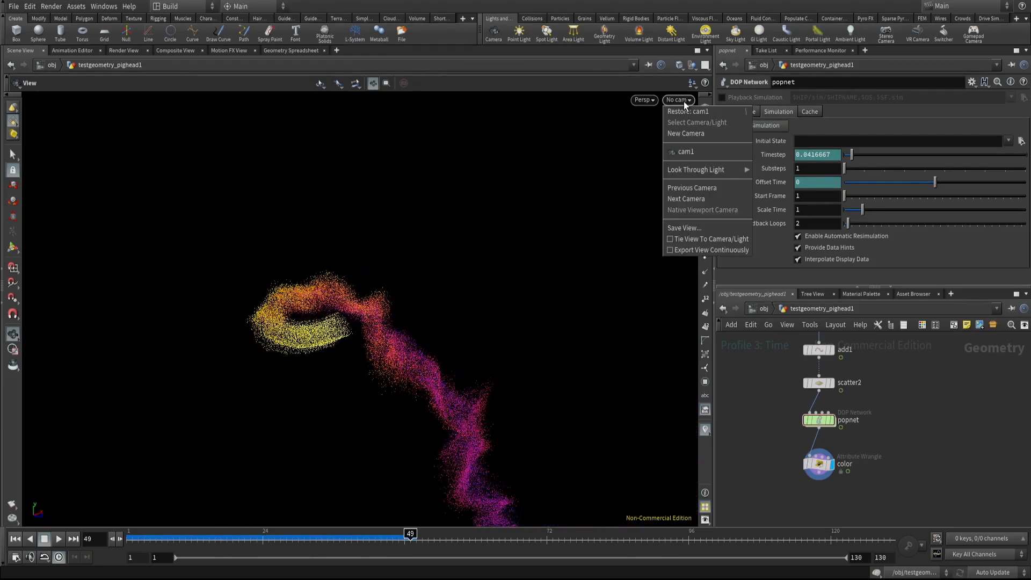
# - Display scatter2 and move popnet and color down to make room below it
pyautogui.moveTo(723, 353); pyautogui.dragTo(778, 451, button='middle')
pyautogui.click(830, 475)
pyautogui.click(824, 480)
pyautogui.moveTo(795, 492); pyautogui.dragTo(795, 398, button='middle')
pyautogui.moveTo(753, 406); pyautogui.dragTo(847, 481)
pyautogui.moveTo(820, 422); pyautogui.dragTo(820, 455)
# - Insert a Point Jitter node between scatter2 and popnet and display it
pyautogui.press('Tab')
pyautogui.write('jit')
pyautogui.press('Return')
pyautogui.click(779, 405)
pyautogui.moveTo(779, 405); pyautogui.dragTo(800, 415)
pyautogui.scroll(2, 800, 414)
pyautogui.click(830, 413)
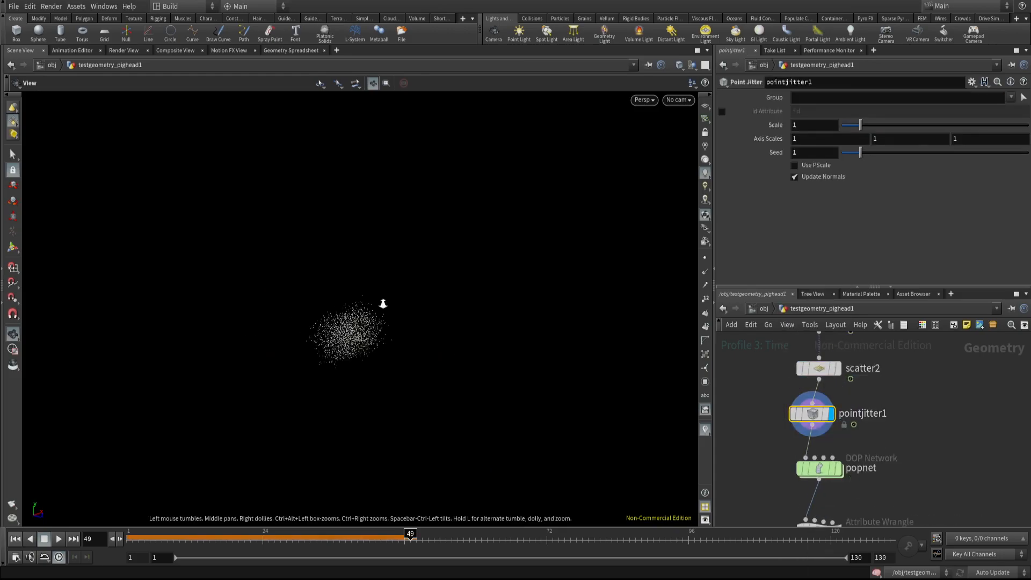
# - Set the point jitter's Scale to 0.1
pyautogui.click(798, 125)
pyautogui.write('.1')
pyautogui.press('Return')
pyautogui.scroll(3, 374, 300)
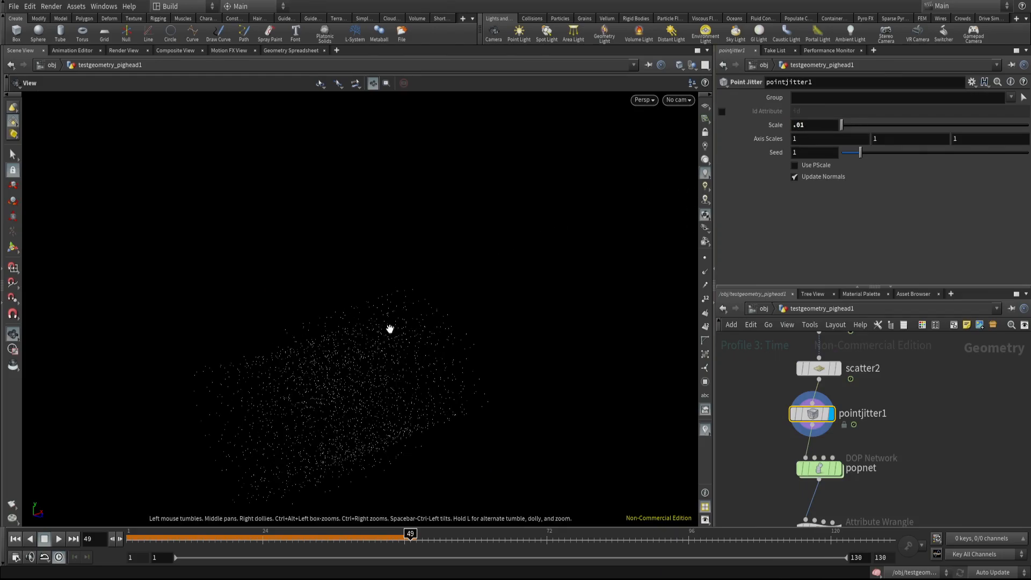
pyautogui.moveTo(807, 150); pyautogui.dragTo(862, 152, button='middle')
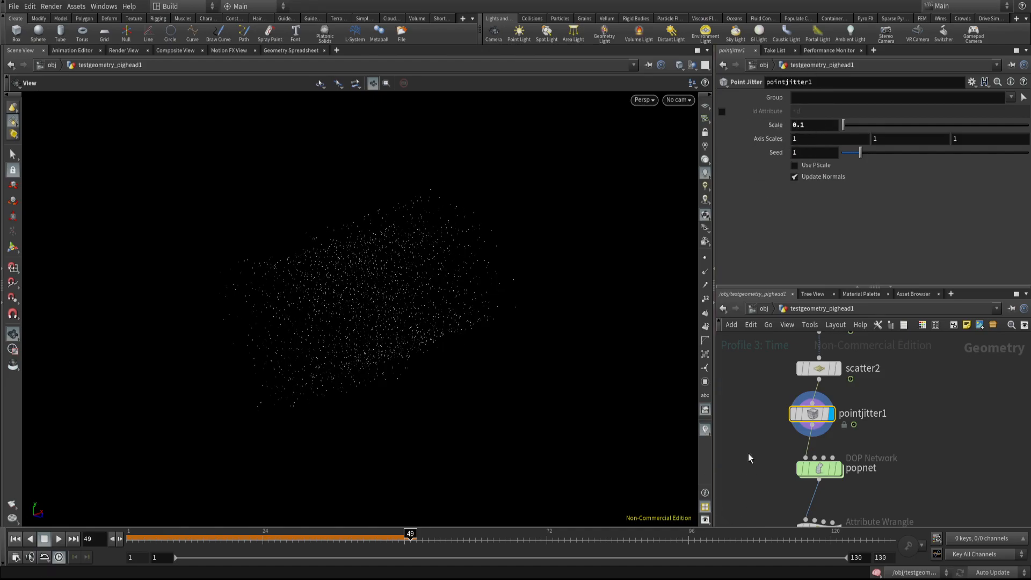
# - Display the color node and play the simulation with the jittered source points
pyautogui.scroll(-3, 750, 470)
pyautogui.moveTo(751, 469); pyautogui.dragTo(753, 408, button='middle')
pyautogui.scroll(2, 814, 450)
pyautogui.click(804, 443)
pyautogui.click(788, 443)
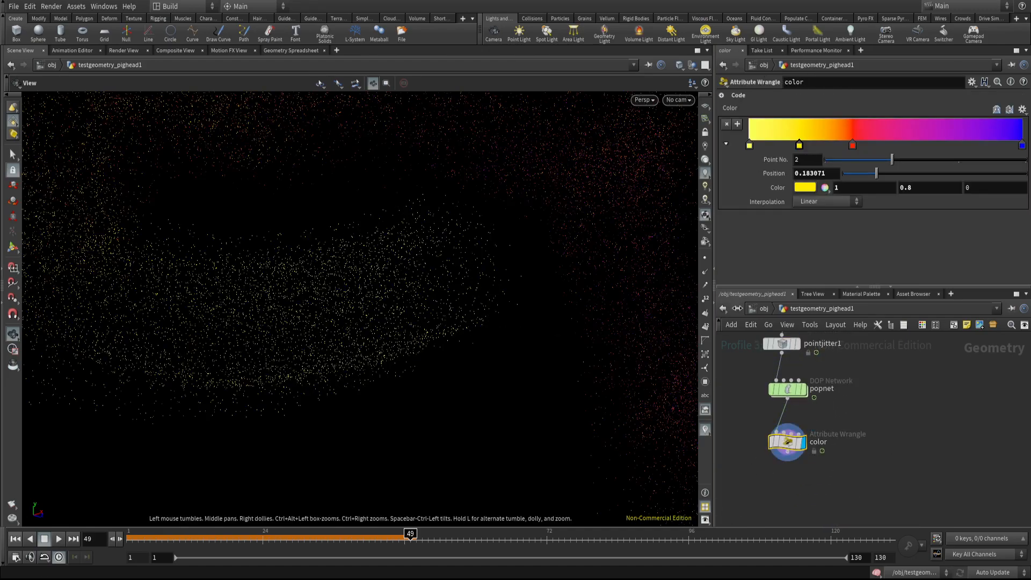
pyautogui.click(58, 539)
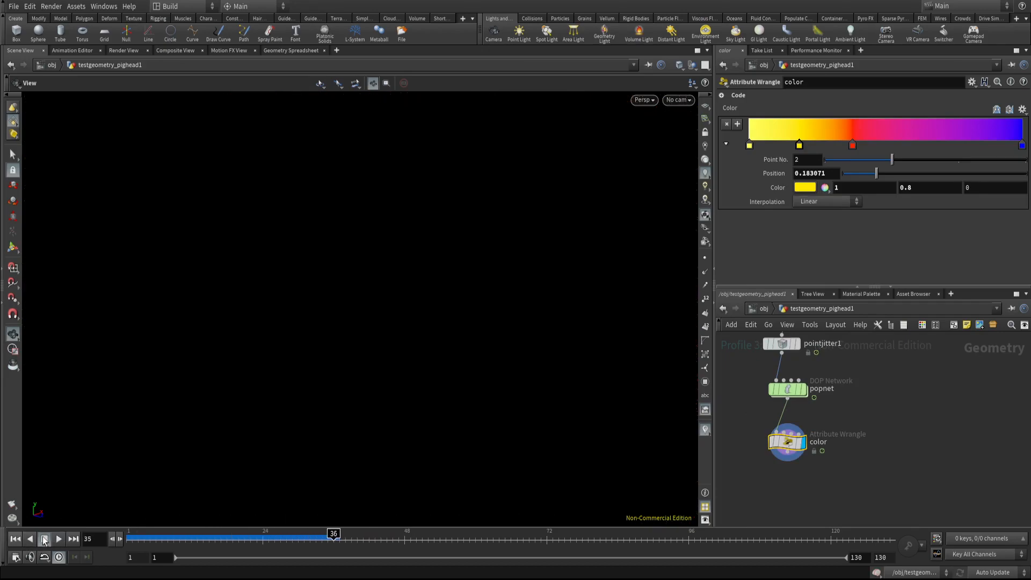
# - Look through cam1 and render frame 37 in the Render View with /obj/cam1 as the camera
pyautogui.click(678, 99)
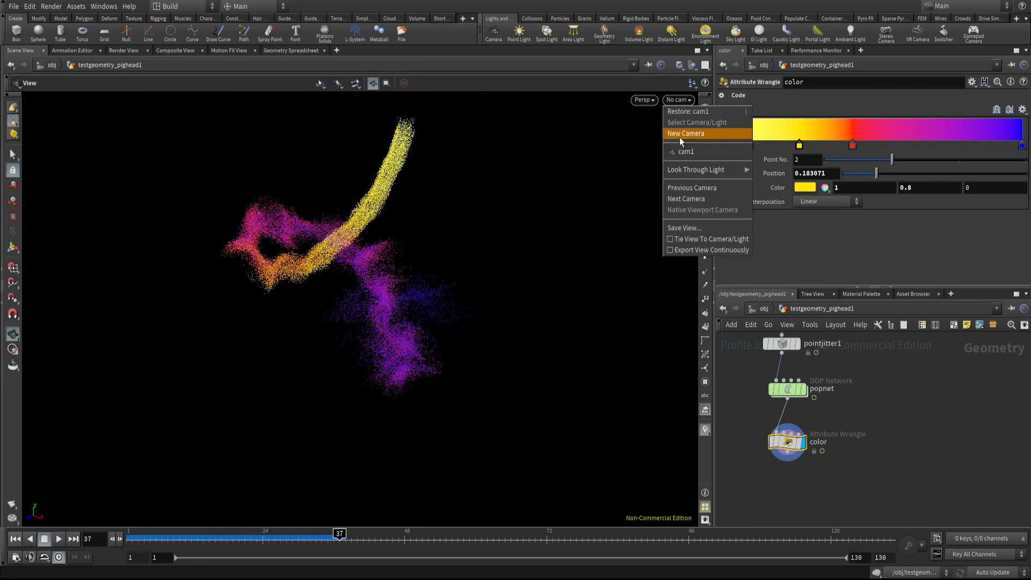
pyautogui.click(686, 152)
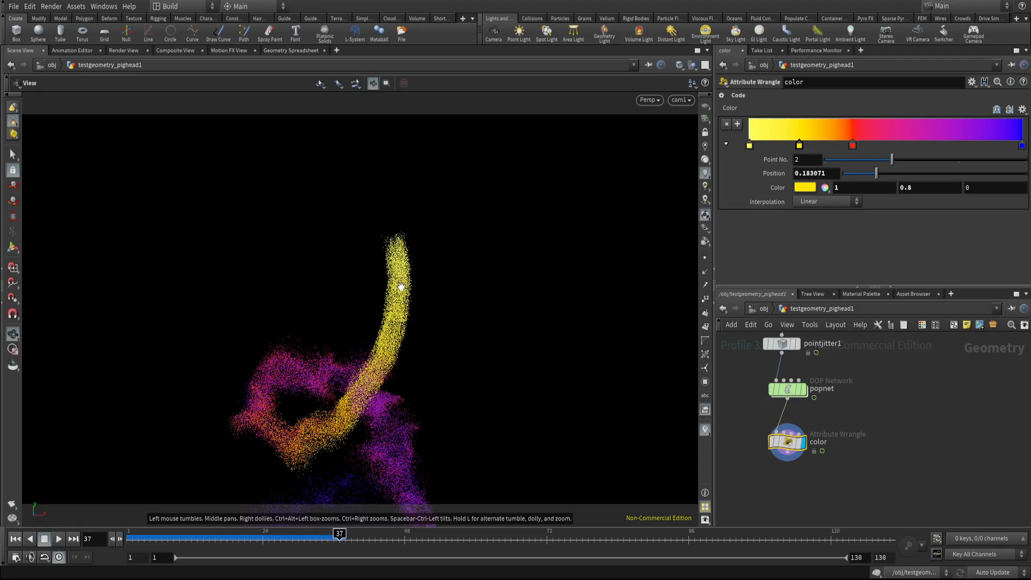
pyautogui.click(124, 50)
pyautogui.click(240, 66)
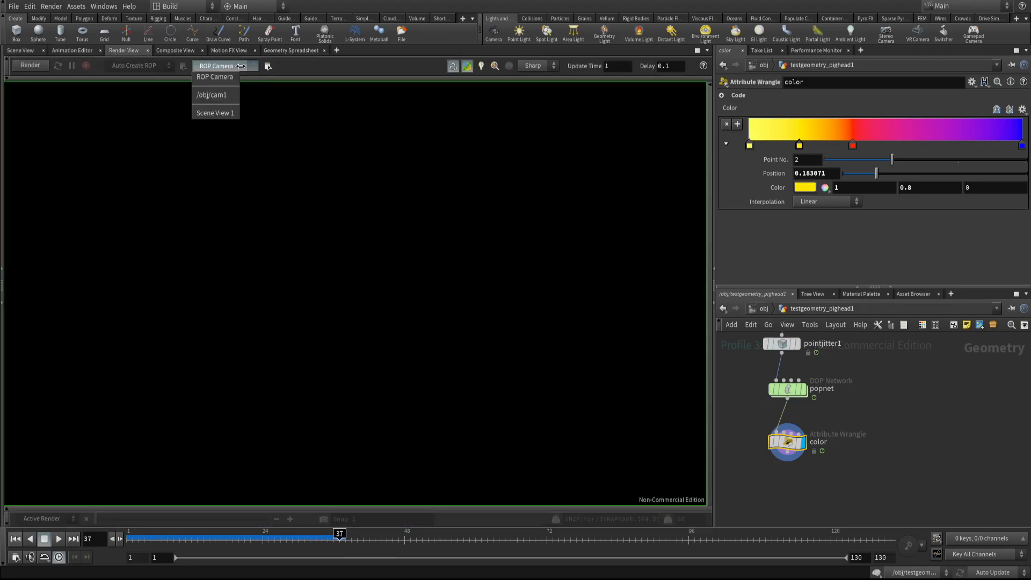
pyautogui.click(211, 96)
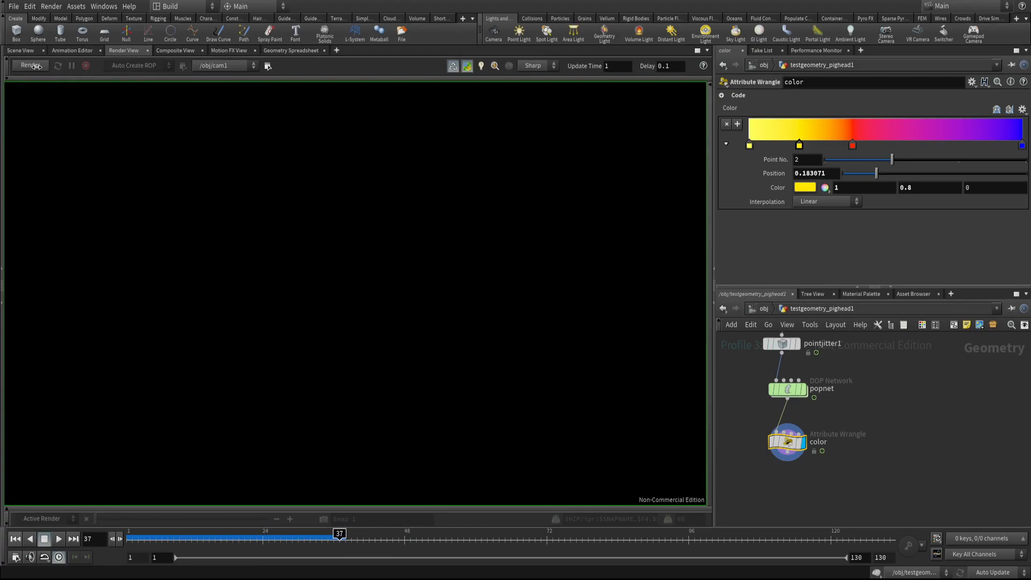
pyautogui.click(30, 66)
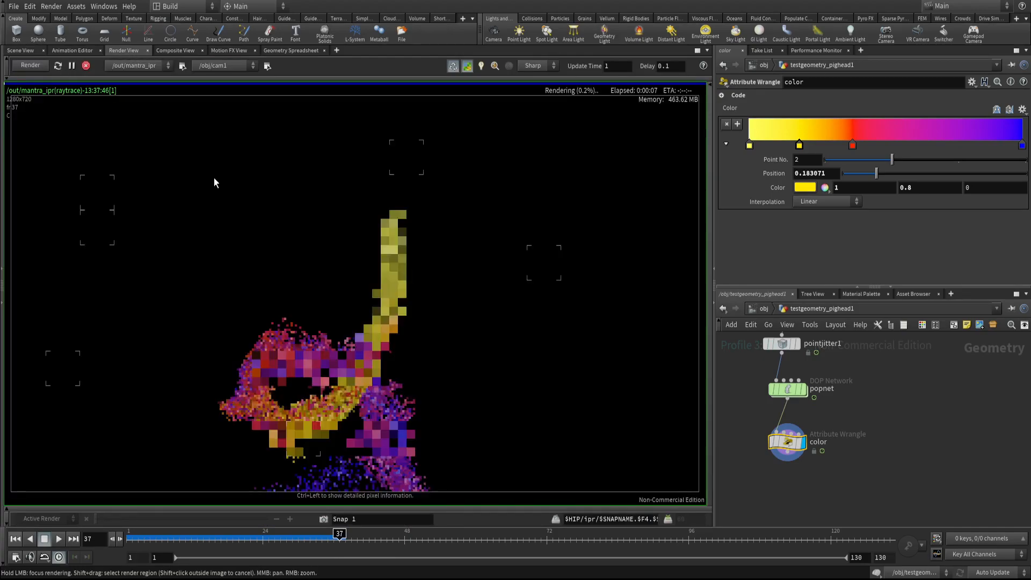
pyautogui.scroll(5, 295, 265)
pyautogui.moveTo(288, 249); pyautogui.dragTo(313, 309, button='middle')
# - Filter the material gallery for "cons" and add a Constant material to /mat
pyautogui.click(860, 293)
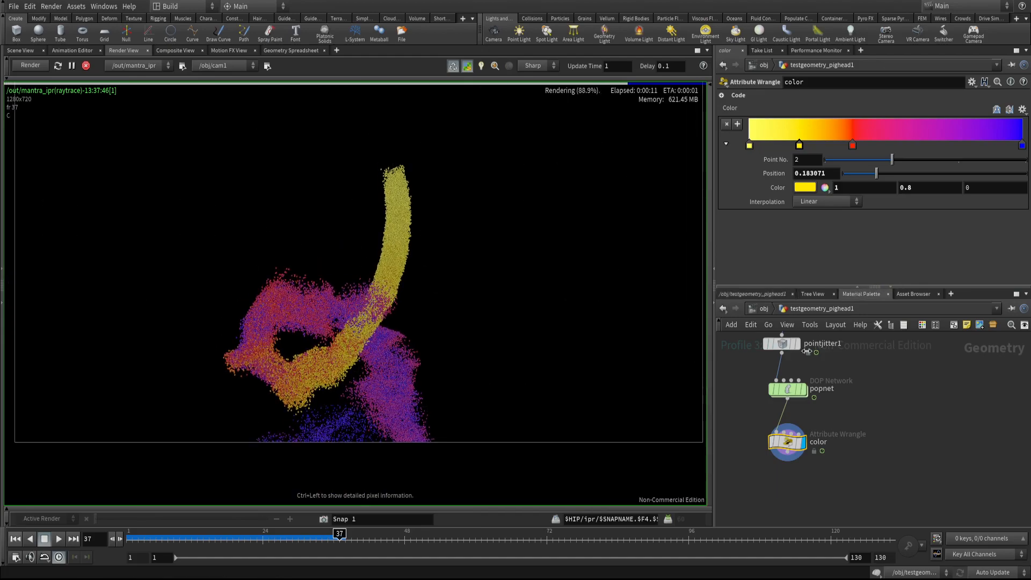
pyautogui.click(753, 521)
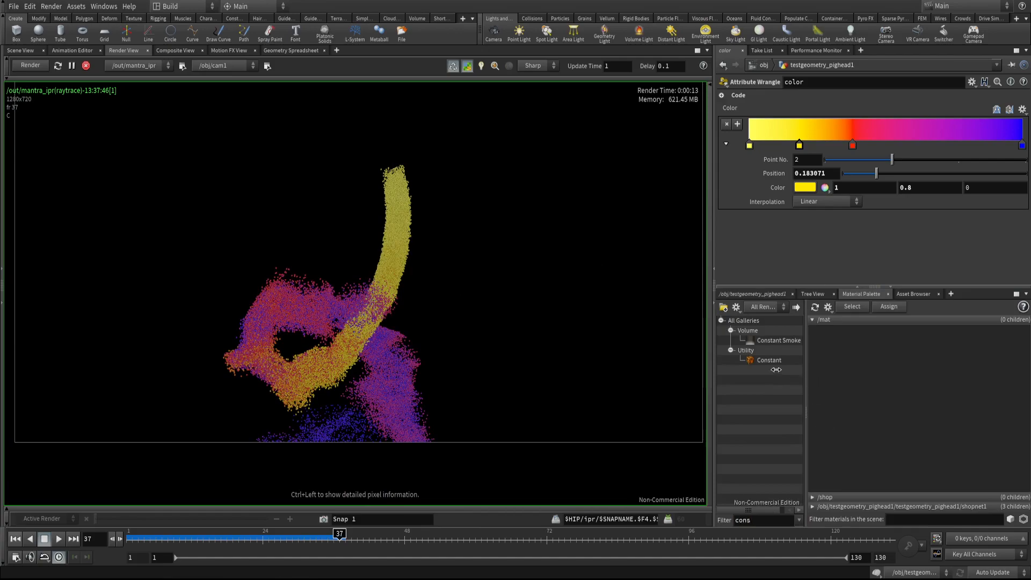
pyautogui.moveTo(779, 371); pyautogui.dragTo(832, 349)
pyautogui.moveTo(397, 226); pyautogui.dragTo(397, 225)
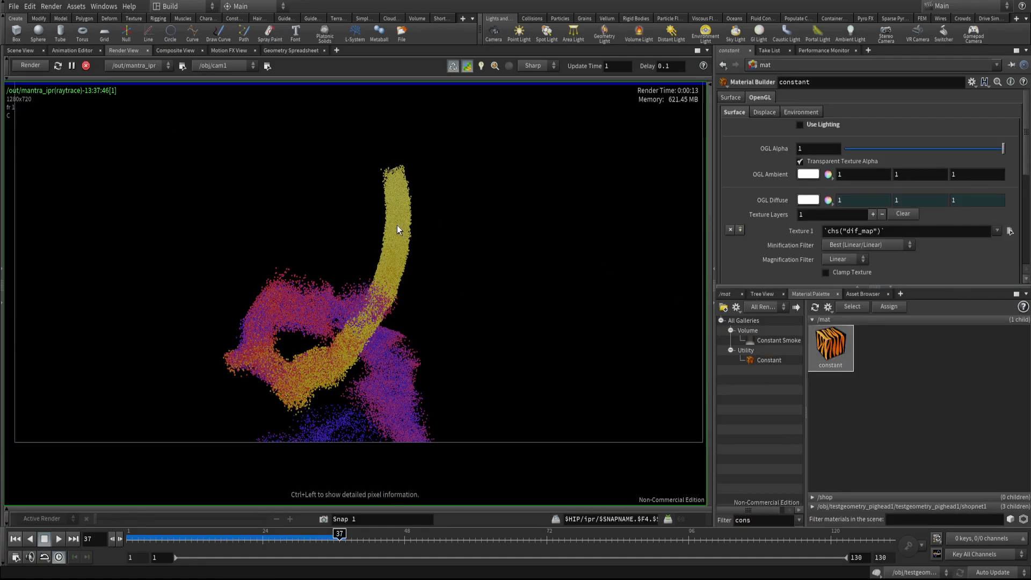
# - Return to the testgeometry_pighead1 network and add a Null wired below the color node, with the render flag set on it
pyautogui.click(727, 294)
pyautogui.click(773, 324)
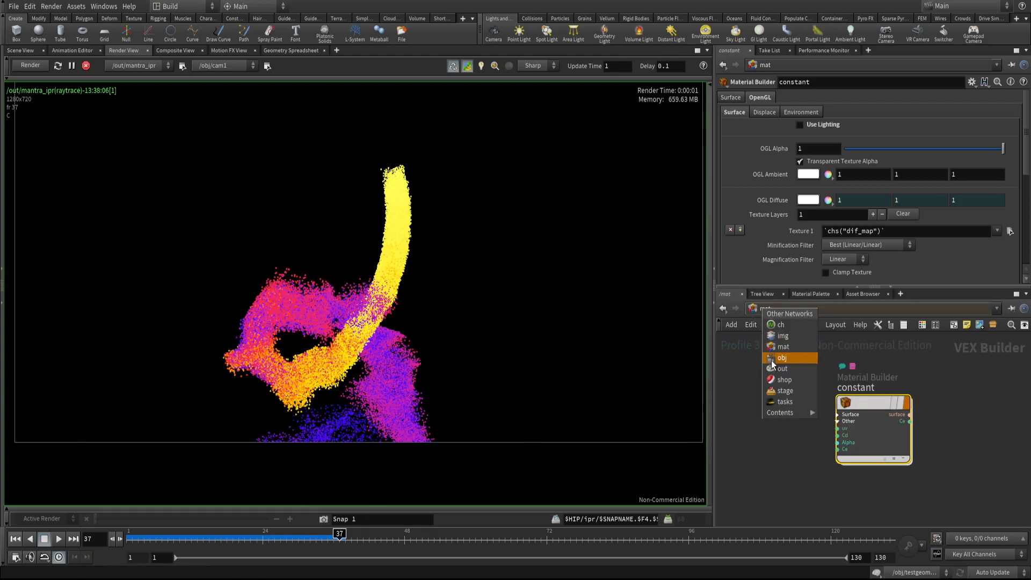
pyautogui.click(771, 366)
pyautogui.doubleClick(865, 378)
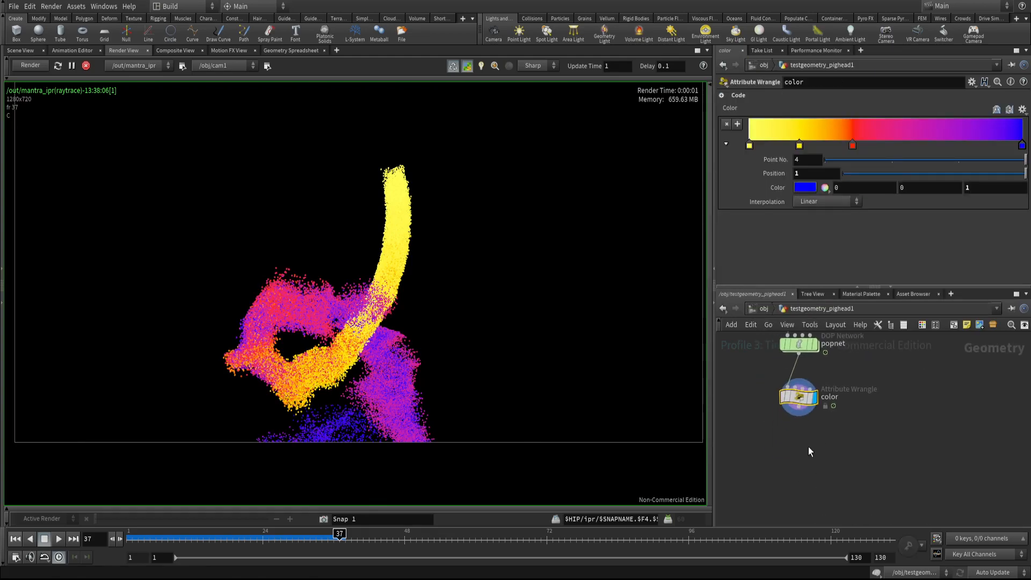
pyautogui.press('Tab')
pyautogui.write('null')
pyautogui.press('Return')
pyautogui.click(799, 470)
pyautogui.moveTo(799, 407); pyautogui.dragTo(798, 457)
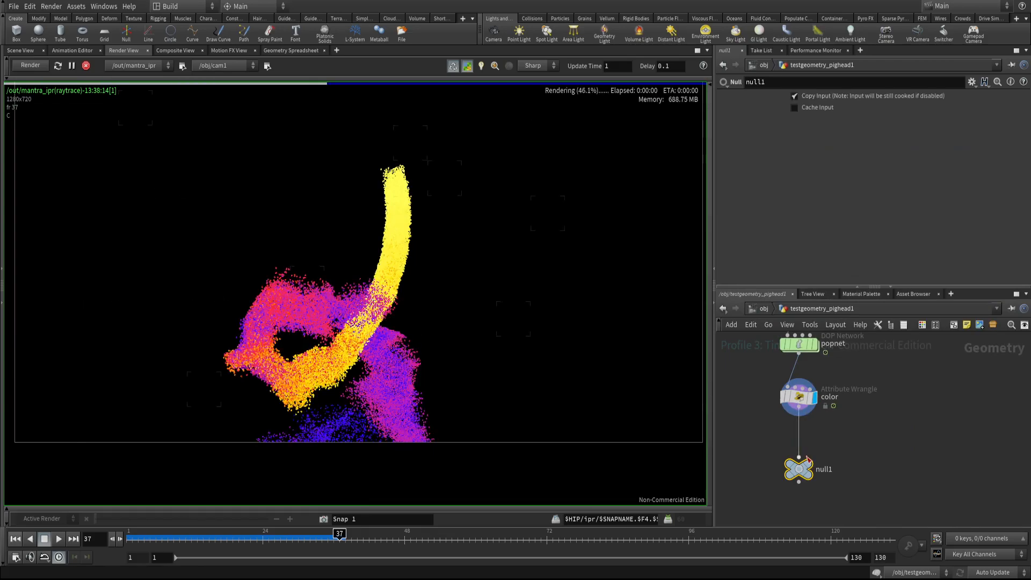
# - Name the new null render, color it red and place it further below the color node
pyautogui.doubleClick(824, 470)
pyautogui.write('render')
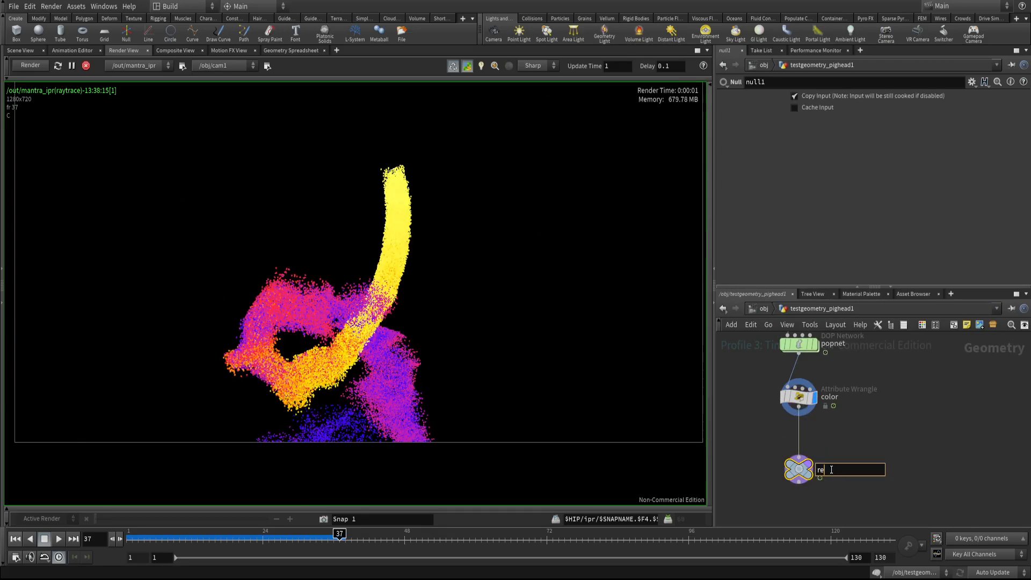
pyautogui.press('Return')
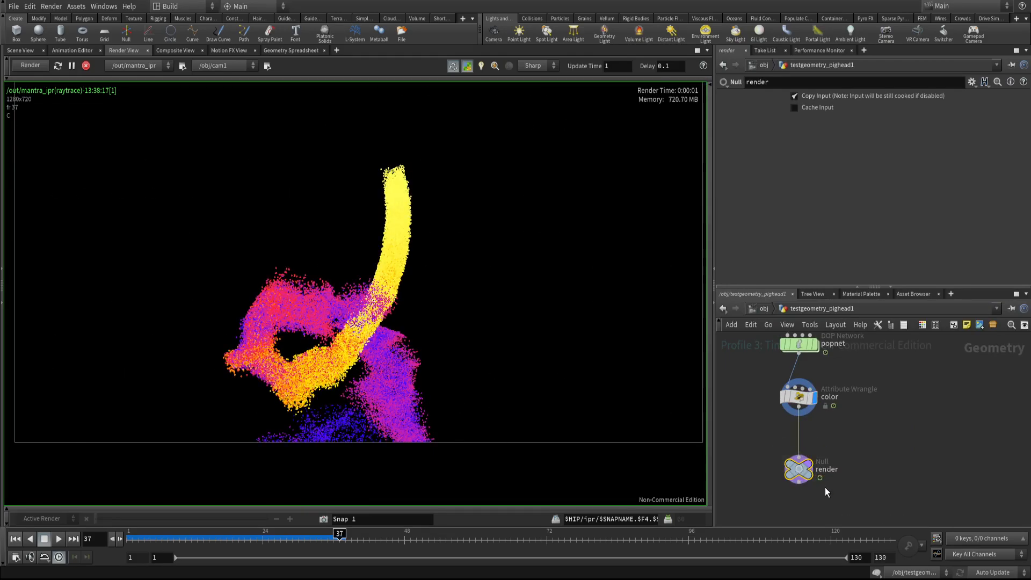
pyautogui.press('c')
pyautogui.click(983, 452)
pyautogui.moveTo(803, 479); pyautogui.dragTo(800, 504)
# - Insert an Attribute Randomize node between the color and render nodes and hide the color palette
pyautogui.press('Tab')
pyautogui.write('rand')
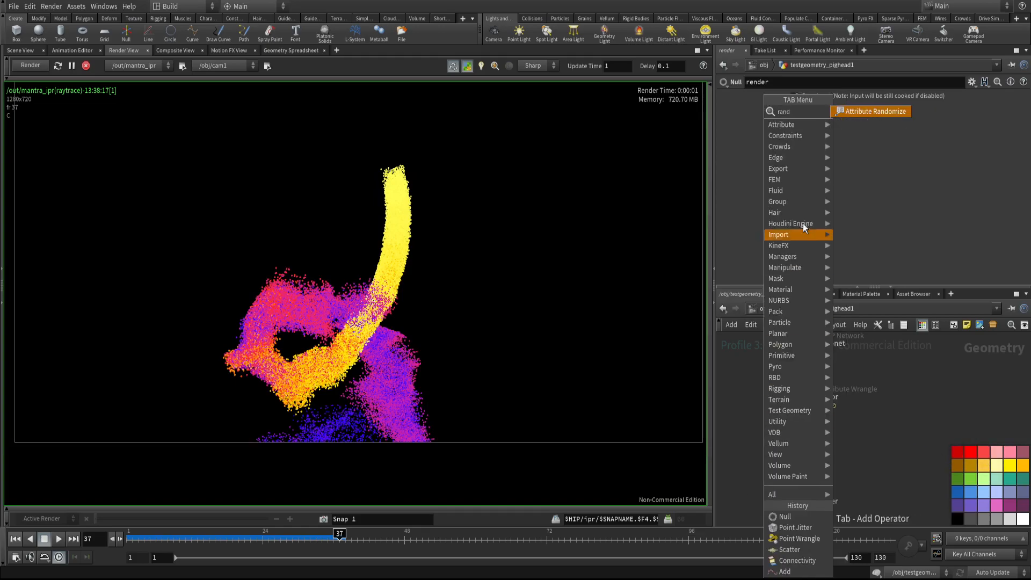
pyautogui.press('Return')
pyautogui.click(800, 441)
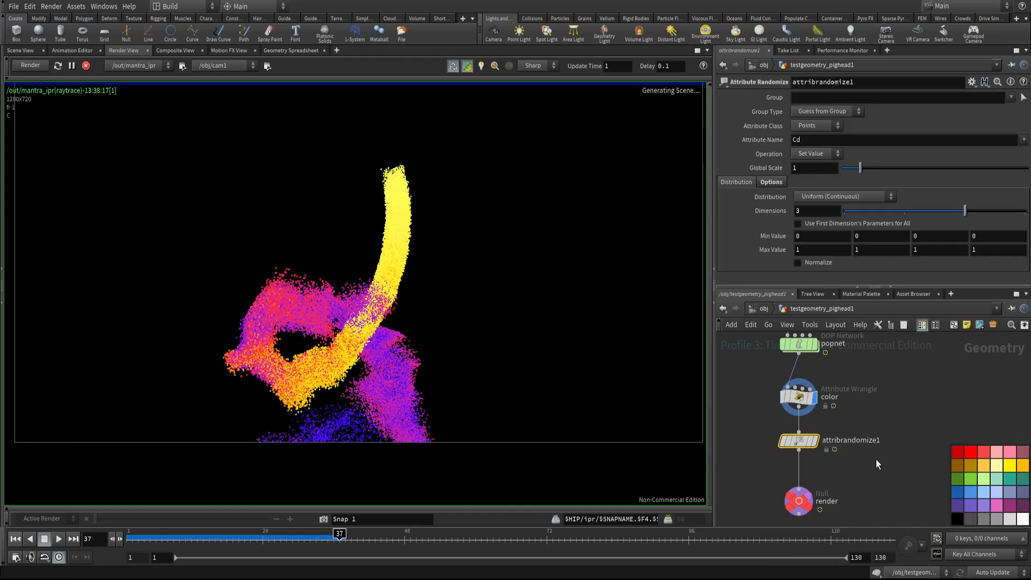
pyautogui.press('c')
# - Make the Attribute Randomize act on pscale with a Custom Ramp distribution and 1 dimension
pyautogui.doubleClick(800, 141)
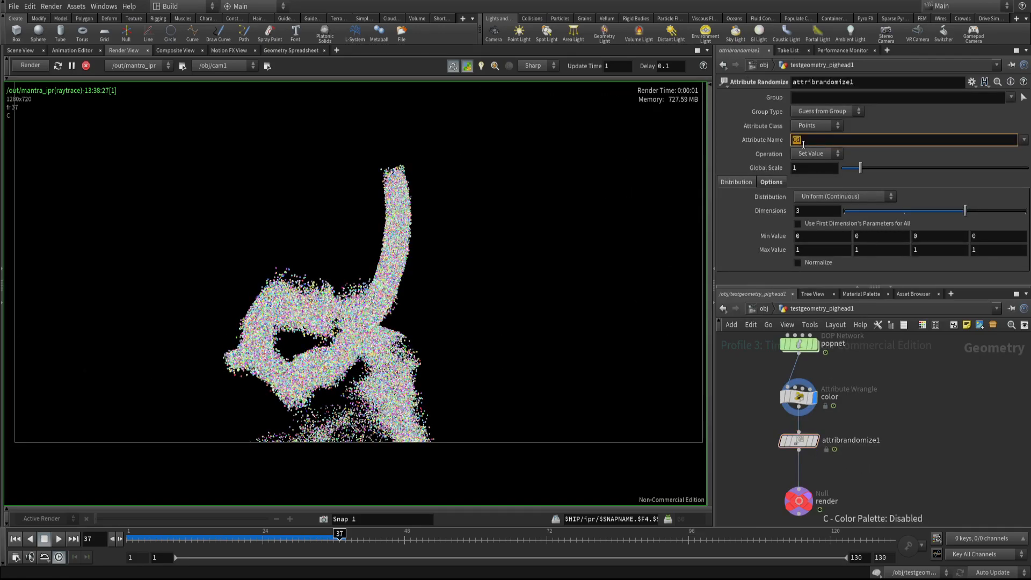
pyautogui.write('pscale')
pyautogui.press('Return')
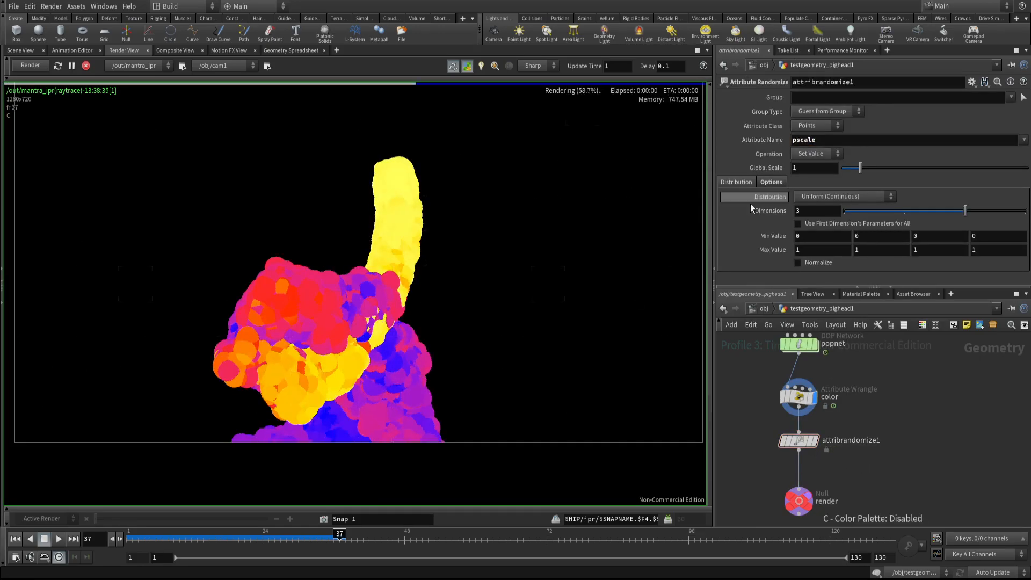
pyautogui.click(828, 203)
pyautogui.click(843, 317)
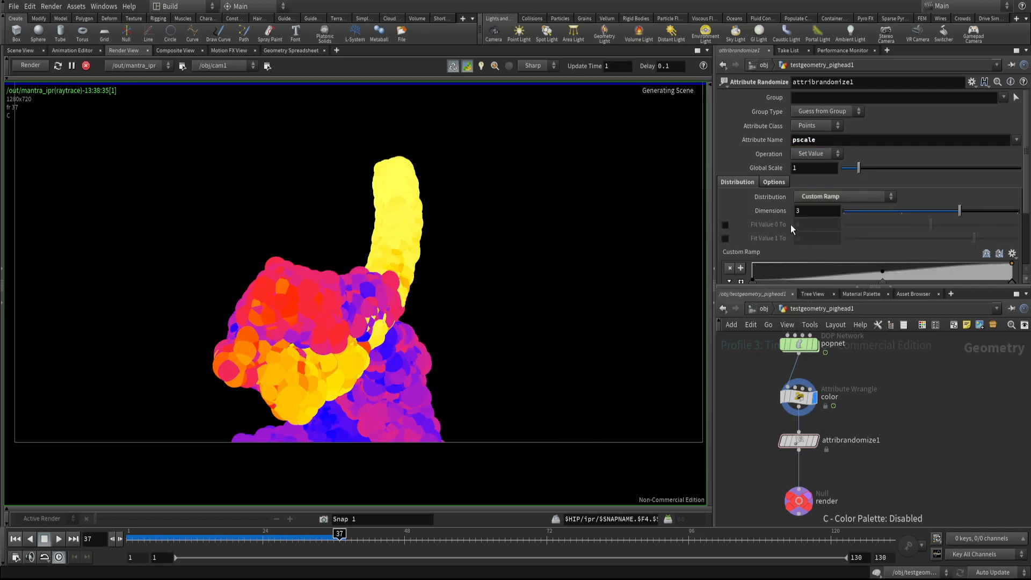
pyautogui.write('1')
pyautogui.press('Return')
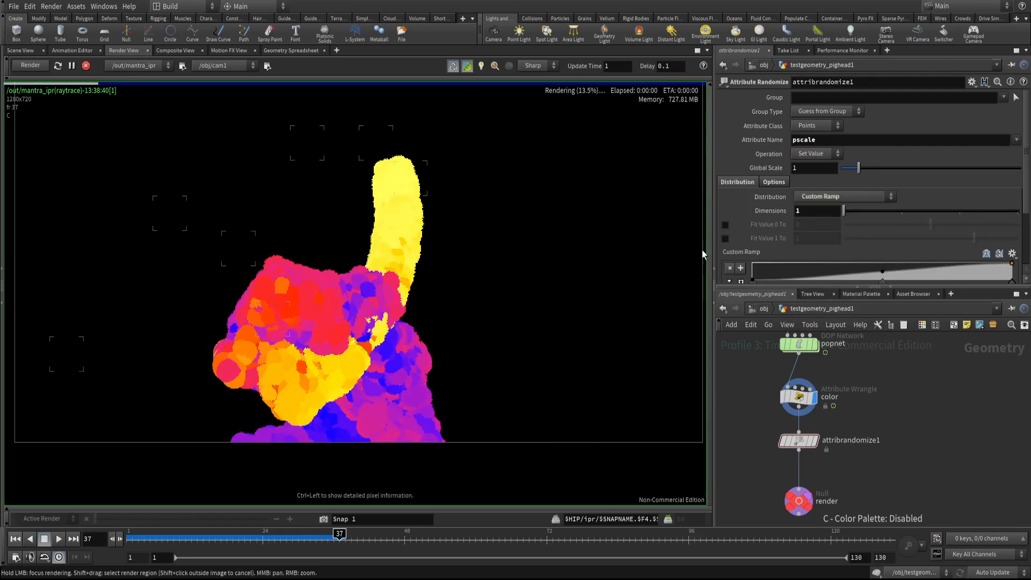
# - Enable both fit values of the pscale randomization and set Fit Value 1 To to .01
pyautogui.doubleClick(800, 239)
pyautogui.write('.1')
pyautogui.press('Return')
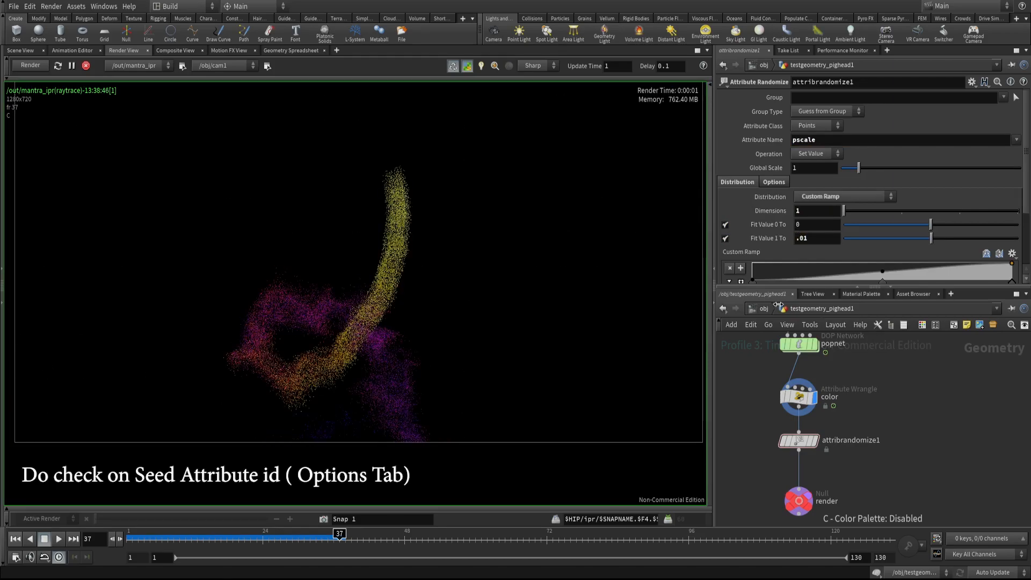
# - Bend the pscale custom ramp to stay low until about 0.7 and rise steeply, adding a point at about 0.915
pyautogui.scroll(-3, 814, 240)
pyautogui.click(743, 208)
pyautogui.click(742, 204)
pyautogui.scroll(1, 860, 188)
pyautogui.moveTo(882, 181); pyautogui.dragTo(938, 214)
pyautogui.click(990, 178)
pyautogui.scroll(2, 805, 113)
# - Try .05 for the pscale randomization's Fit Value 1 To and settle on .025
pyautogui.moveTo(808, 119); pyautogui.dragTo(802, 120)
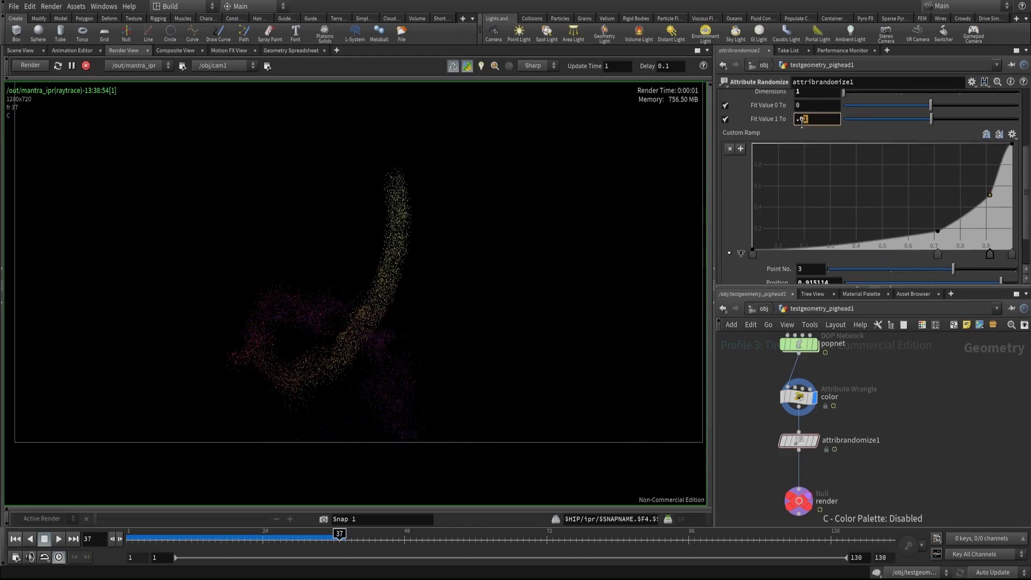
pyautogui.write('5')
pyautogui.press('Return')
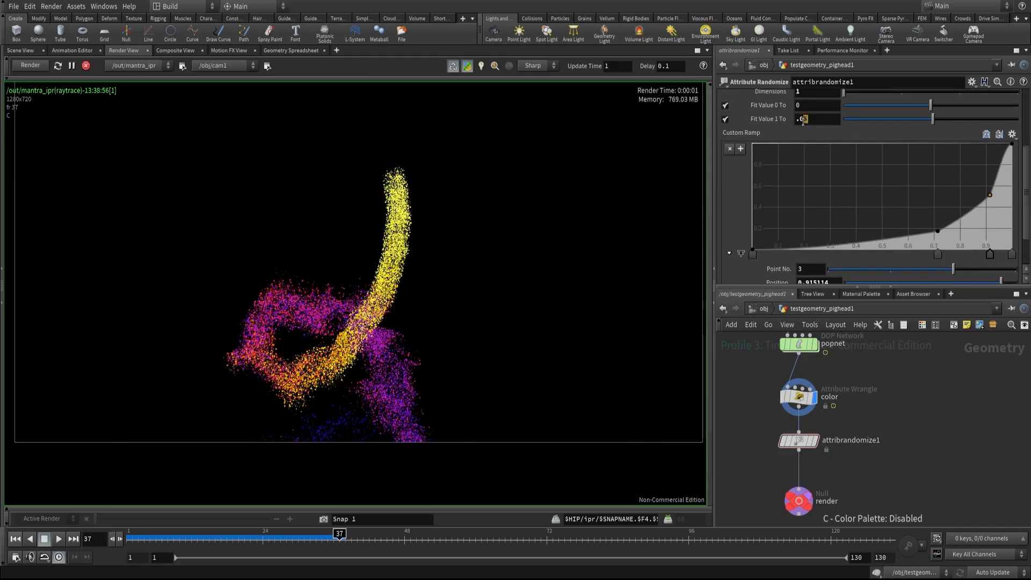
pyautogui.write('25')
pyautogui.press('Return')
# - Drive Fit Value 0 To from Fit Value 1 To with the expression ch("fit1to")/8
pyautogui.moveTo(778, 121); pyautogui.dragTo(800, 105)
pyautogui.click(830, 111)
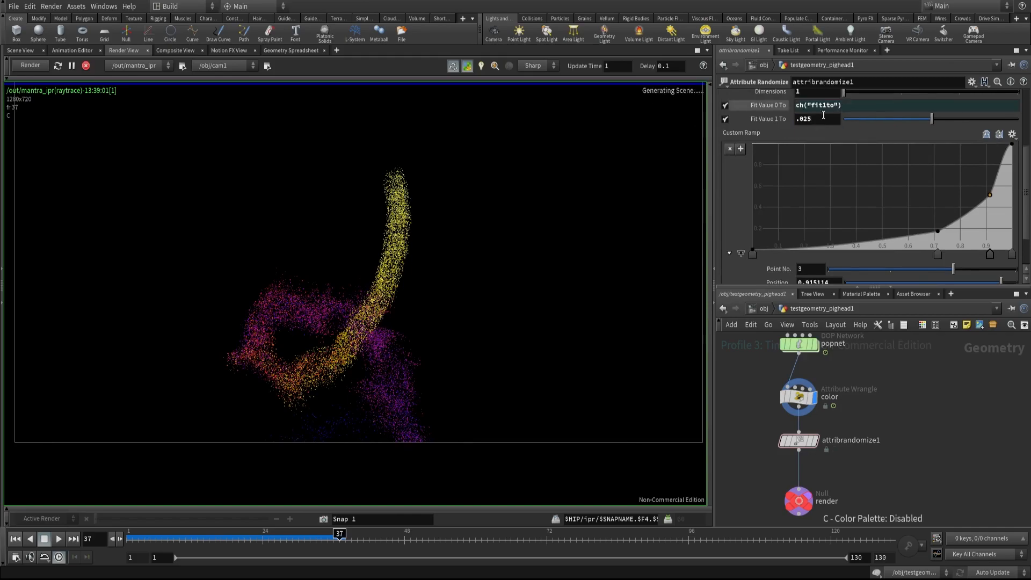
pyautogui.click(858, 110)
pyautogui.write('/8')
pyautogui.press('BackSpace')
pyautogui.write('5')
pyautogui.press('Return')
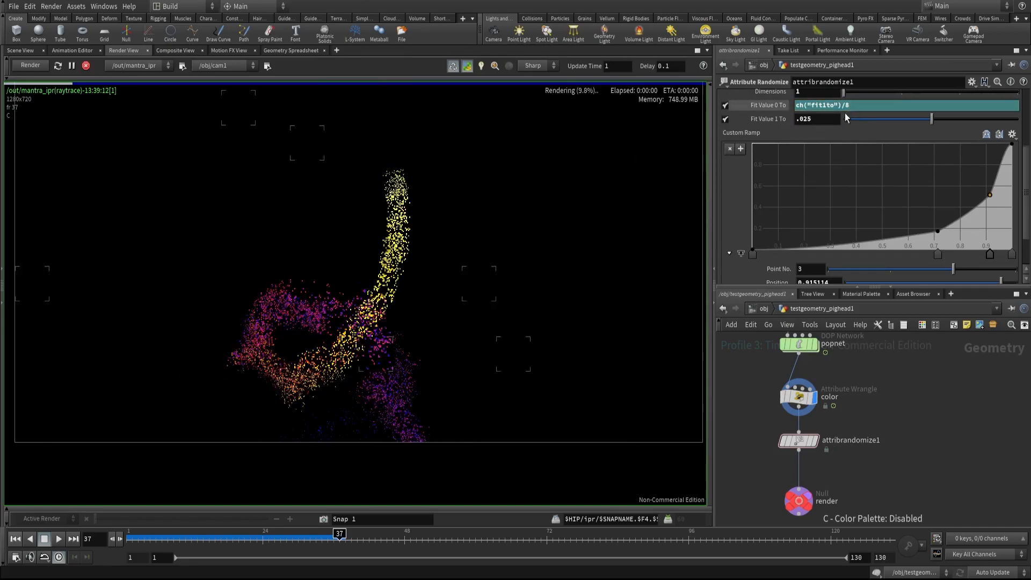
pyautogui.scroll(-2, 368, 307)
pyautogui.scroll(2, 369, 307)
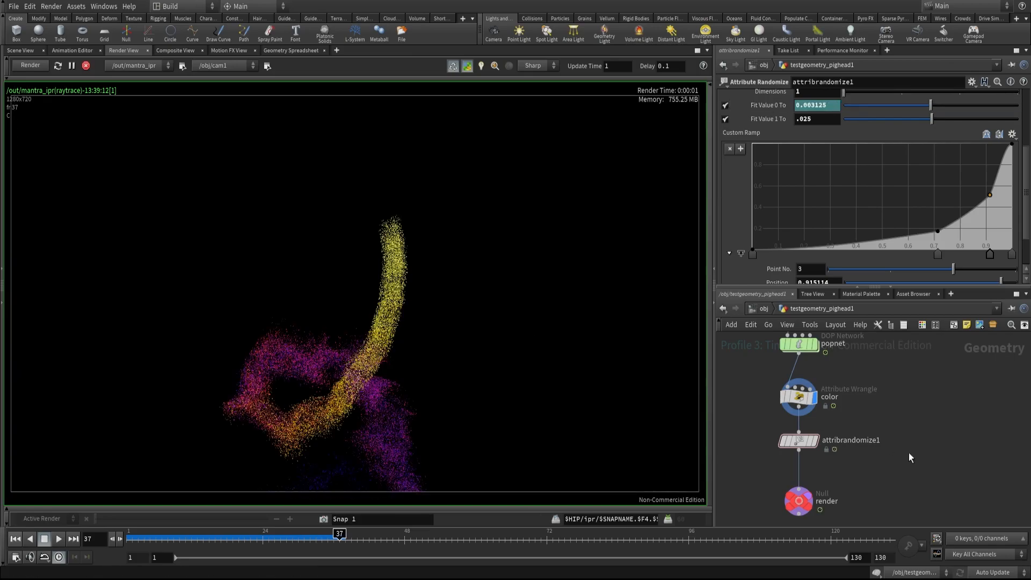
pyautogui.scroll(-3, 910, 456)
pyautogui.scroll(-2, 409, 347)
pyautogui.scroll(2, 409, 347)
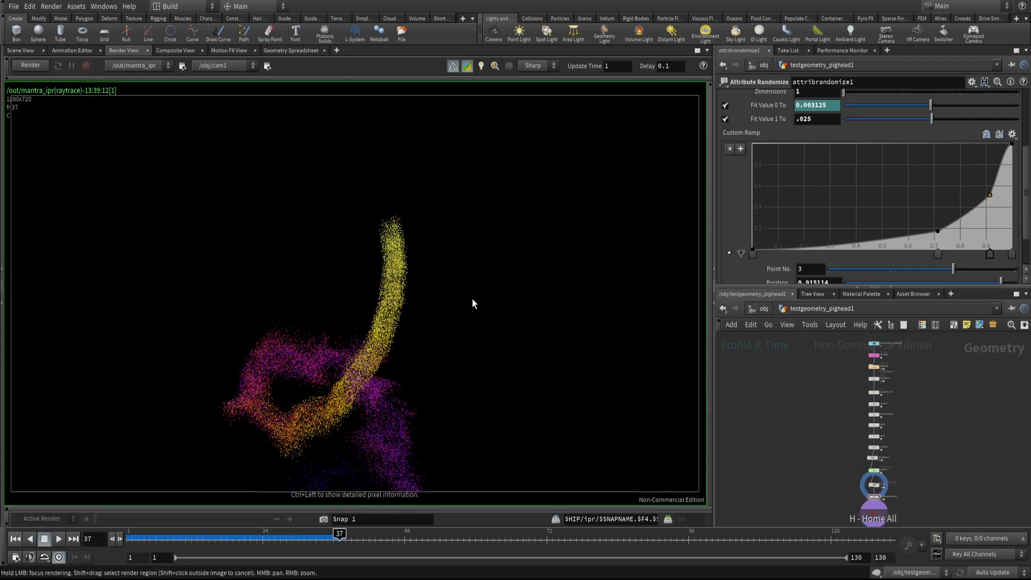
# - Go to the /out network and set mantra_ipr's Valid Frame Range to Render Frame Range
pyautogui.click(772, 309)
pyautogui.click(774, 308)
pyautogui.click(794, 371)
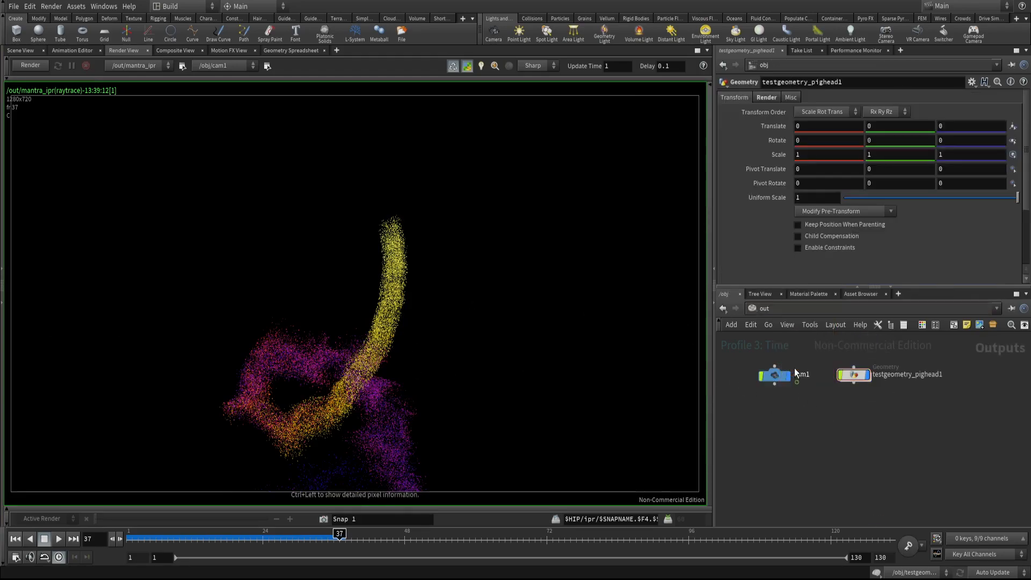
pyautogui.click(803, 112)
pyautogui.click(800, 122)
# - Set mantra_ipr's Output Picture to $HIP/render/$OS/$OS.$F4.exr and save the scene
pyautogui.click(762, 180)
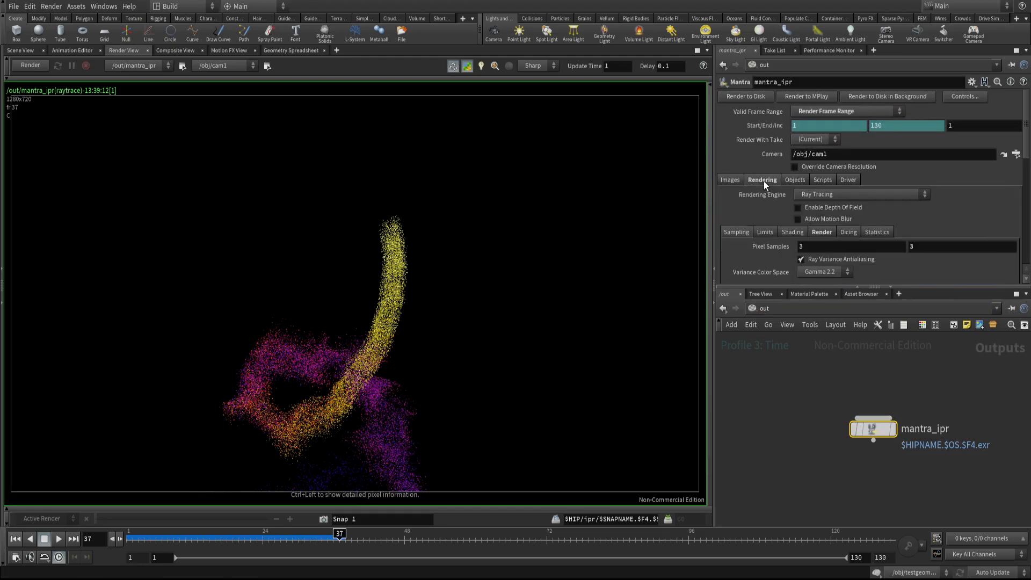
pyautogui.click(730, 180)
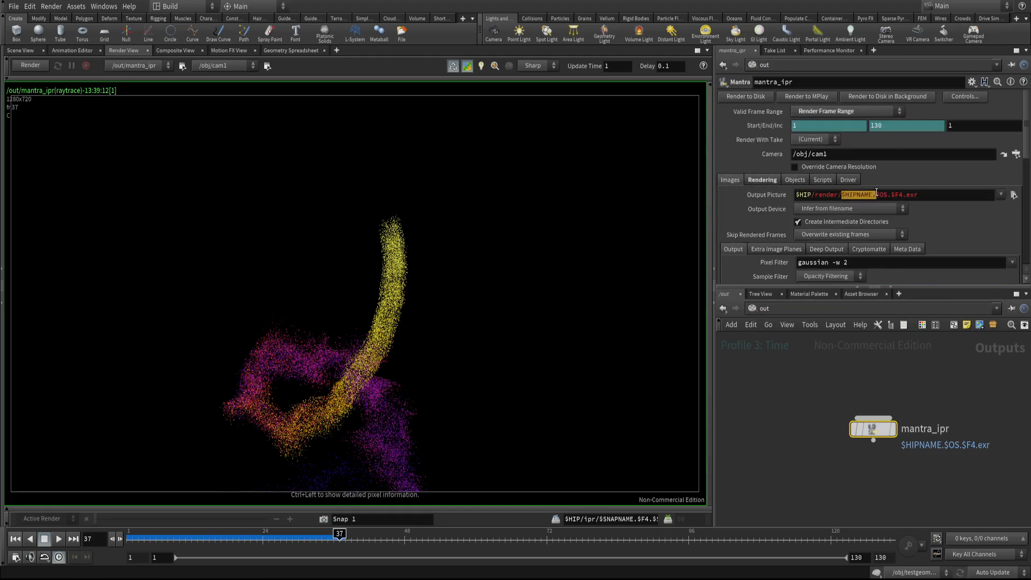
pyautogui.write('OS/')
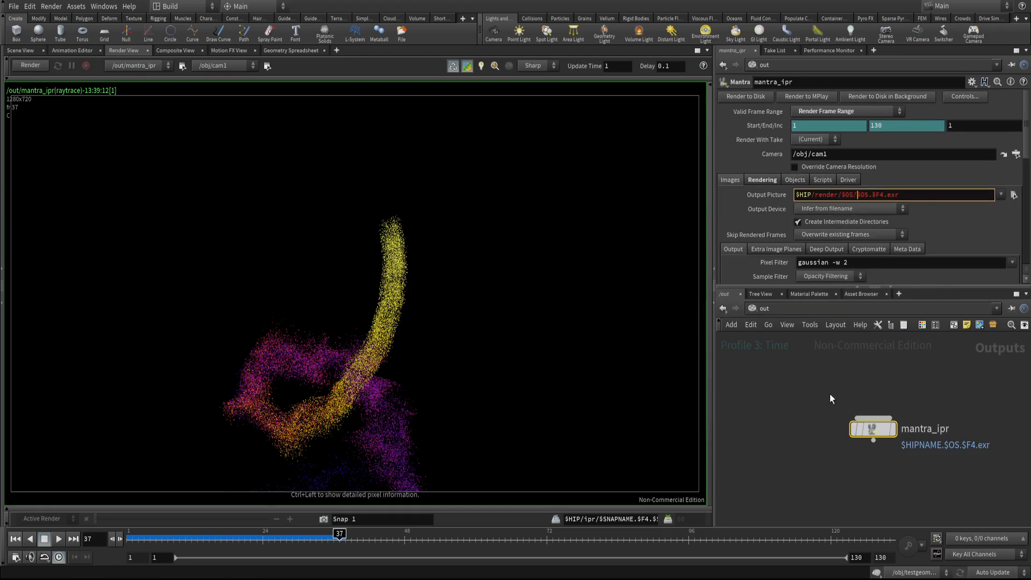
pyautogui.press('Return')
pyautogui.hotkey('ctrl', 's')
# - Rename the Mantra node to particles_v1 and reposition it in the network
pyautogui.doubleClick(940, 430)
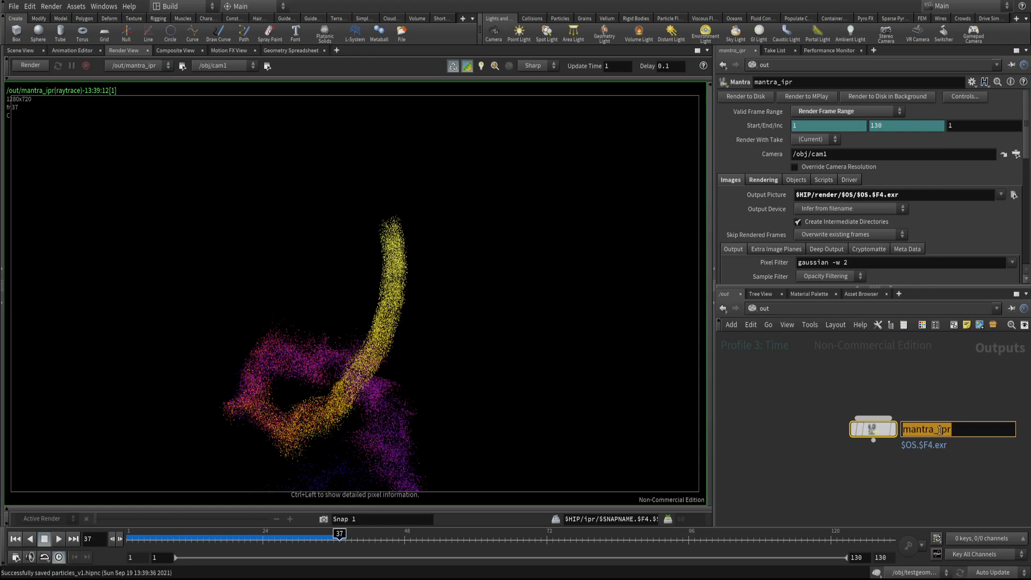
pyautogui.write('particles_v1')
pyautogui.press('Return')
pyautogui.moveTo(816, 370)
pyautogui.mouseDown()
pyautogui.moveTo(900, 456)
pyautogui.moveTo(846, 427)
pyautogui.mouseUp()
pyautogui.moveTo(897, 383); pyautogui.dragTo(814, 474)
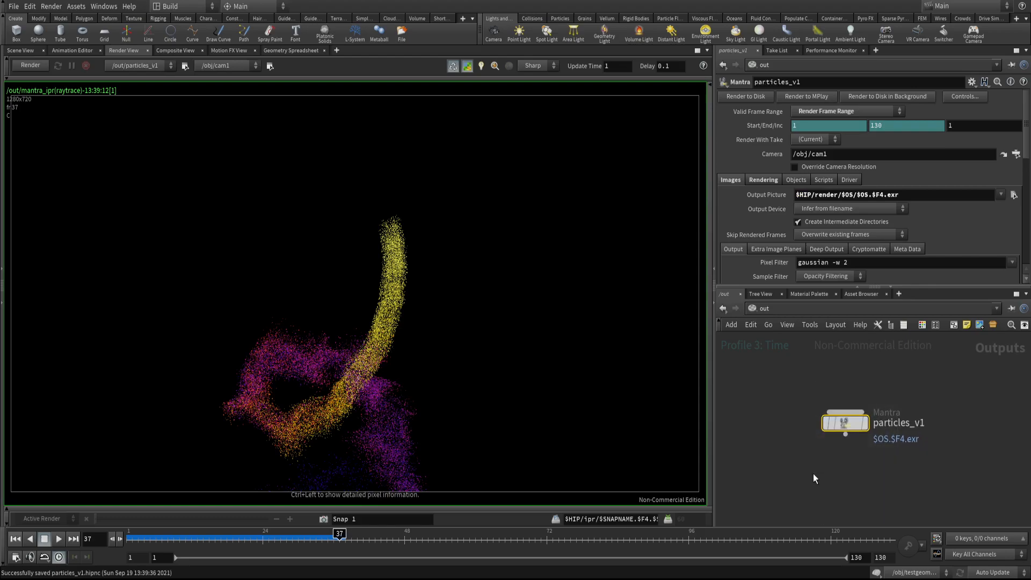
# - Set the particles_v1 node's Pixel Samples to 6 by 6 and choose its rendering engine
pyautogui.click(764, 180)
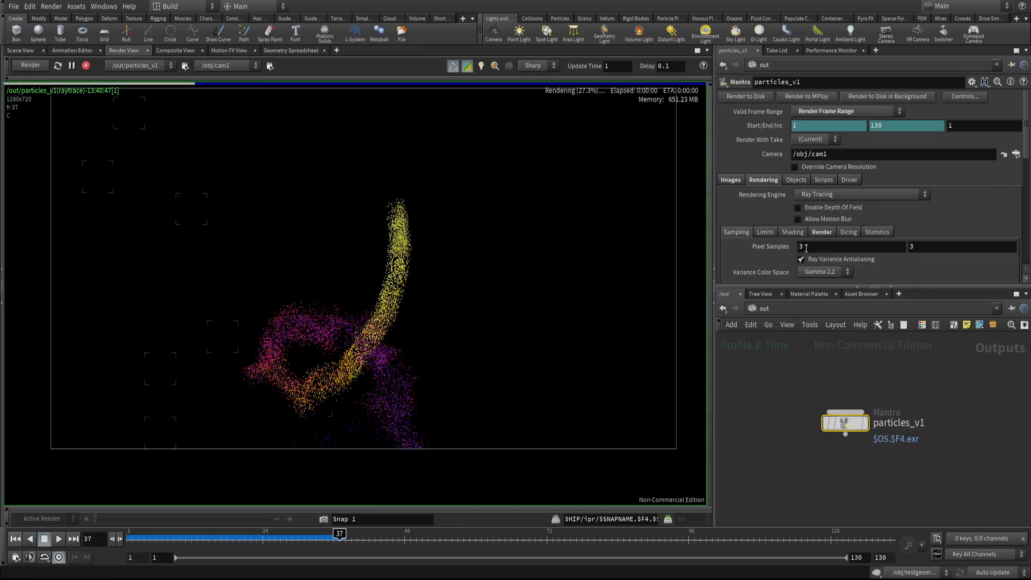
pyautogui.doubleClick(806, 246)
pyautogui.write('6')
pyautogui.press('Return')
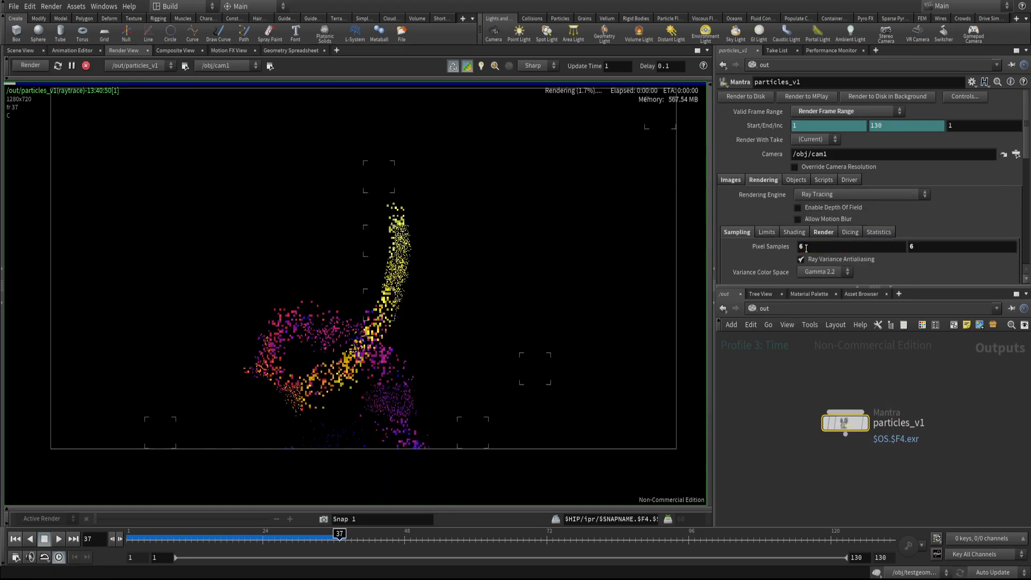
pyautogui.click(860, 194)
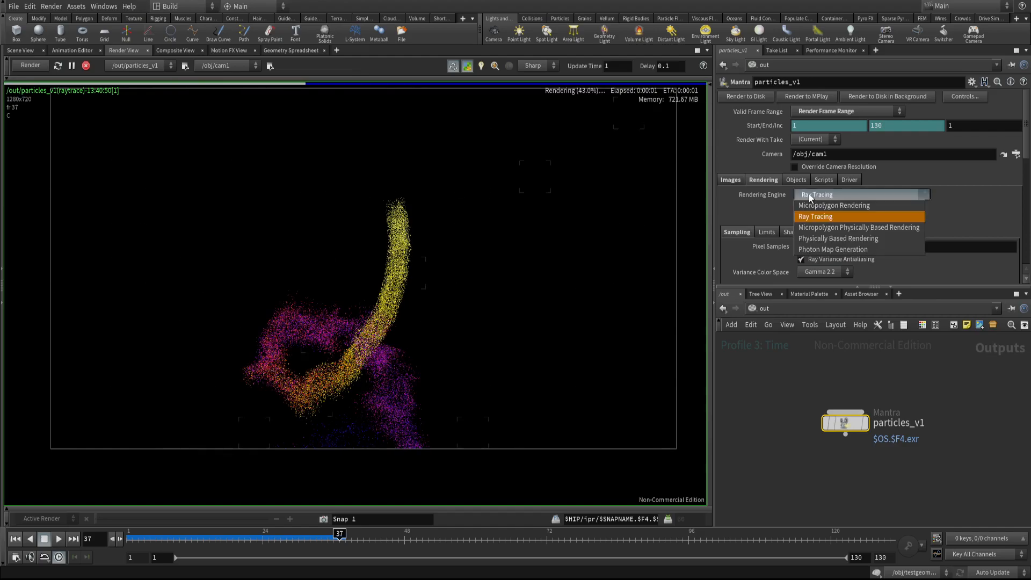
pyautogui.click(843, 223)
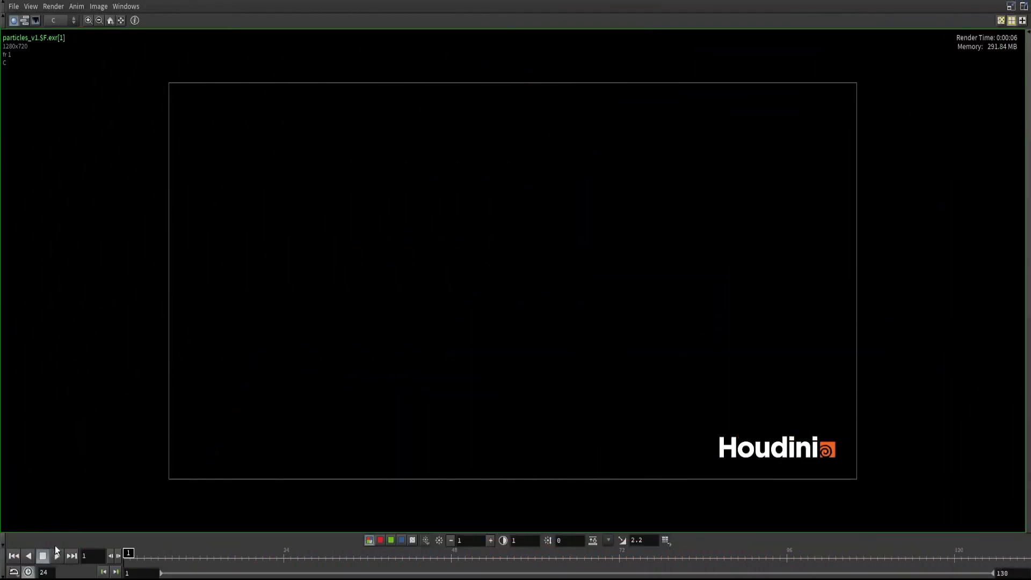
# - Switch to MPlay, play back the rendered particles_v1 sequence and stop it
pyautogui.click(56, 555)
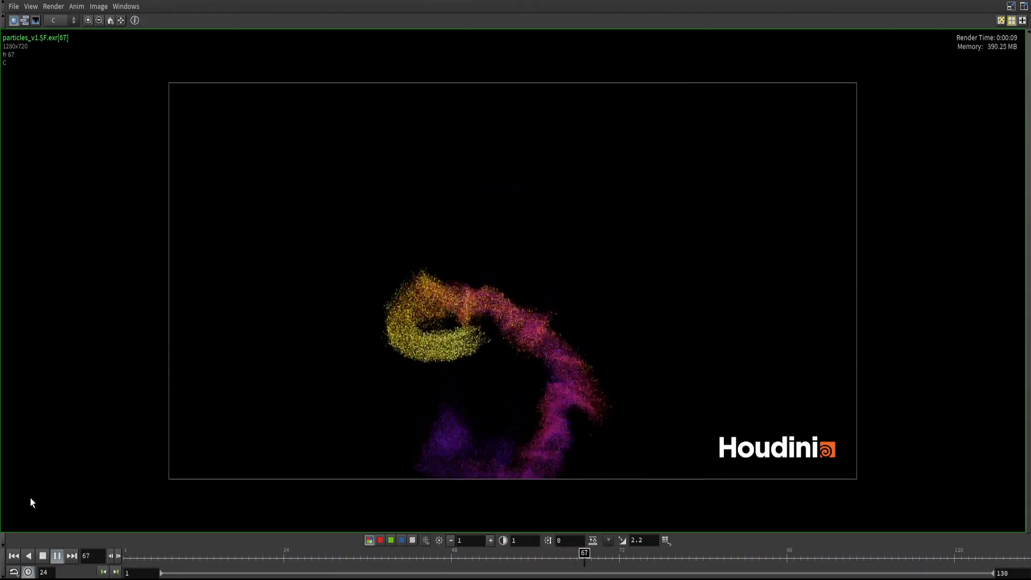
pyautogui.click(43, 557)
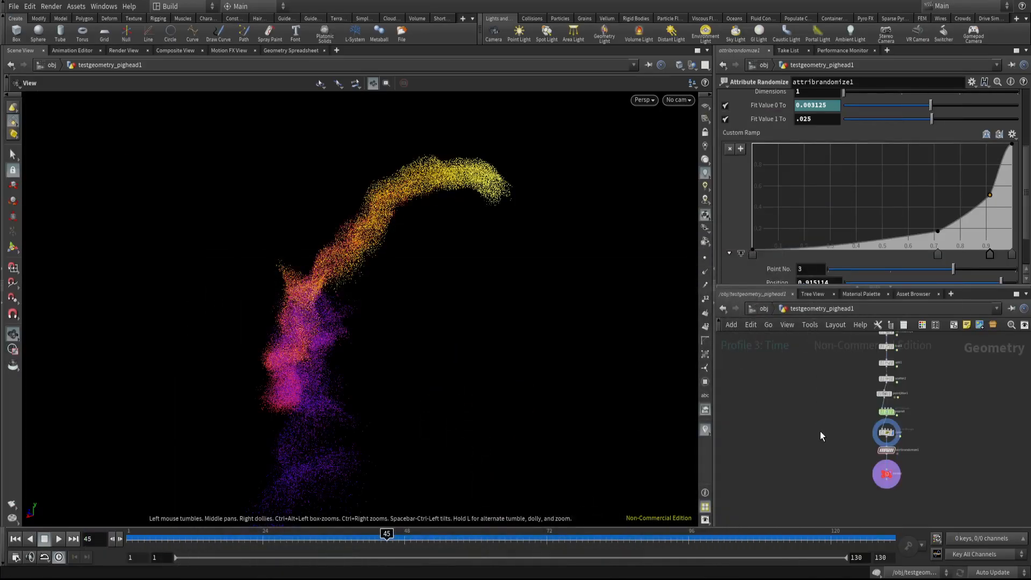
# - Scrub the simulation to frame 54, inspect the shape of the particle trail and put away the annotated screenshot
pyautogui.moveTo(333, 537); pyautogui.dragTo(440, 501)
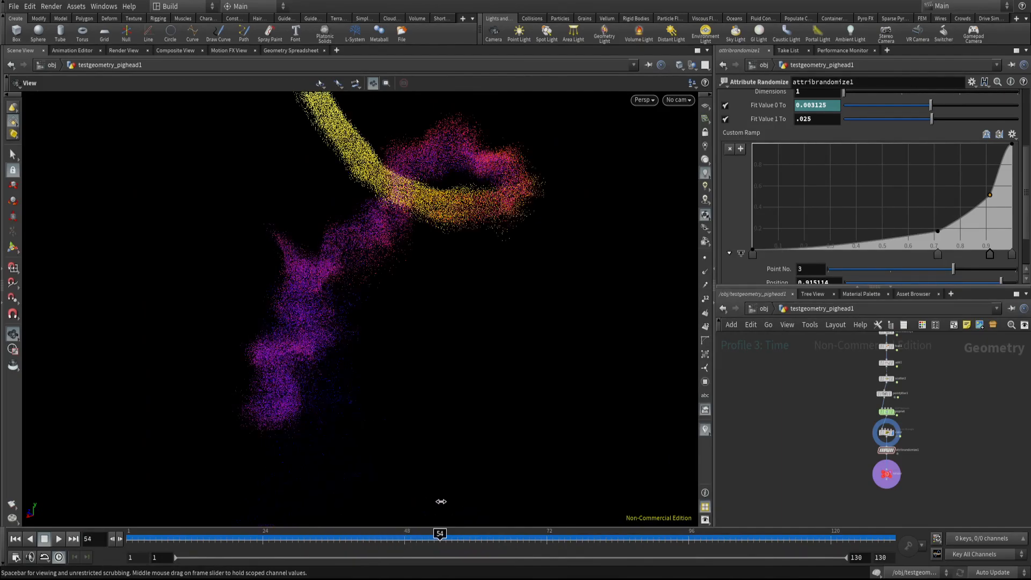
pyautogui.moveTo(391, 324); pyautogui.dragTo(210, 320, button='right')
pyautogui.moveTo(210, 320); pyautogui.dragTo(411, 304)
pyautogui.moveTo(412, 305); pyautogui.dragTo(406, 288, button='right')
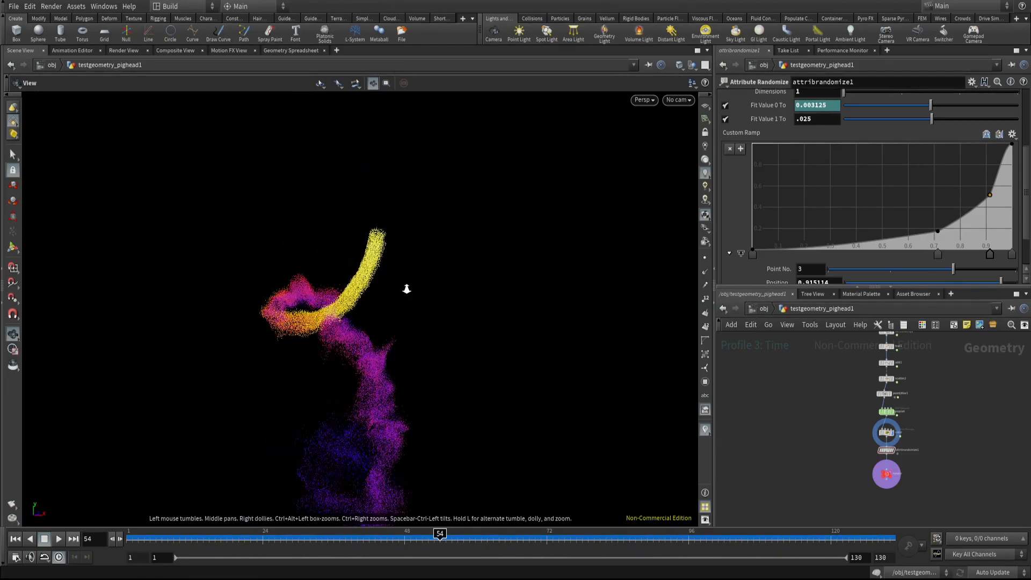
pyautogui.moveTo(405, 289); pyautogui.dragTo(412, 281, button='middle')
pyautogui.moveTo(412, 281); pyautogui.dragTo(413, 293)
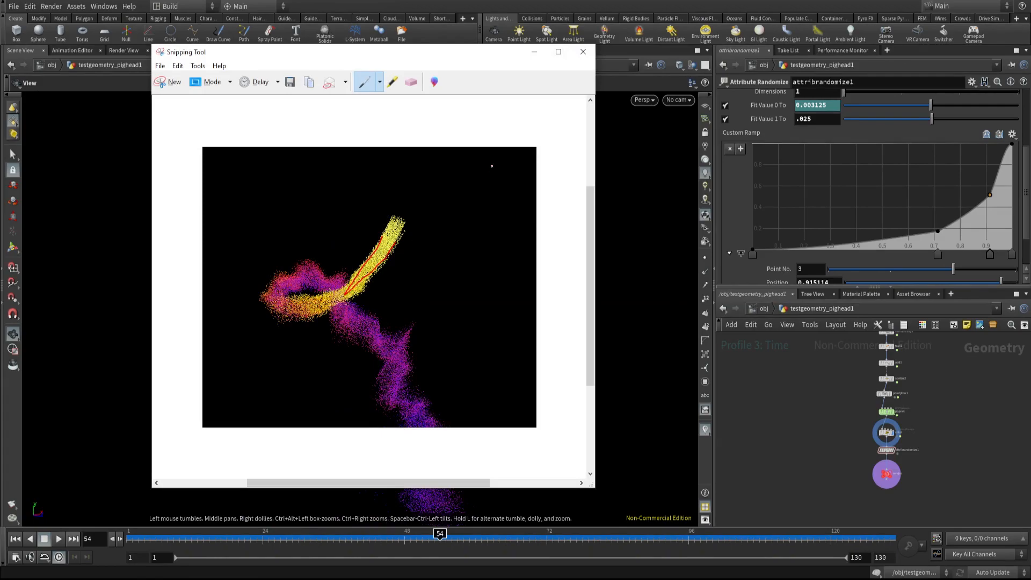
pyautogui.click(534, 52)
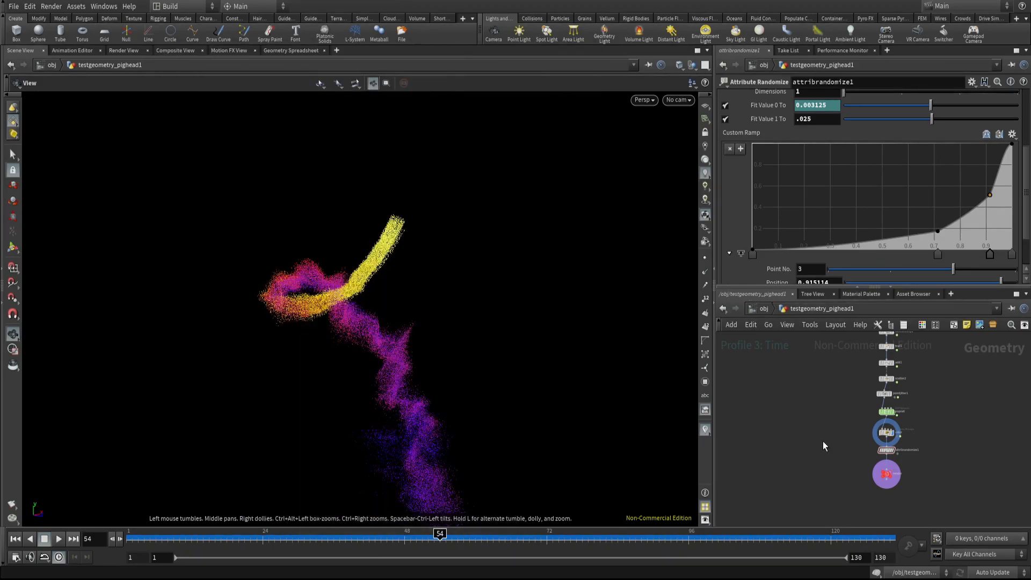
pyautogui.scroll(-3, 823, 440)
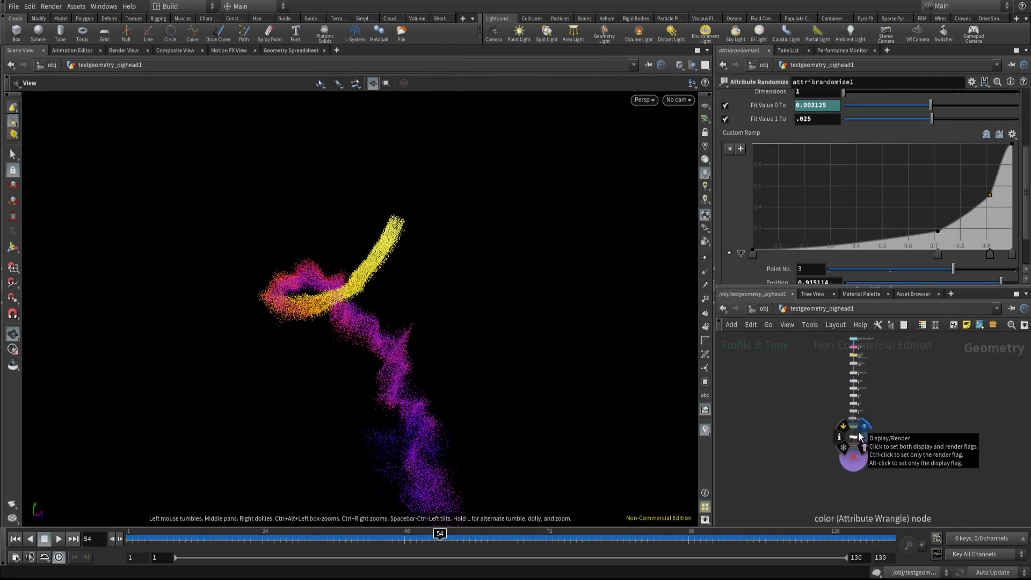
# - Select the timeblend node and show its output in the viewport
pyautogui.scroll(3, 874, 429)
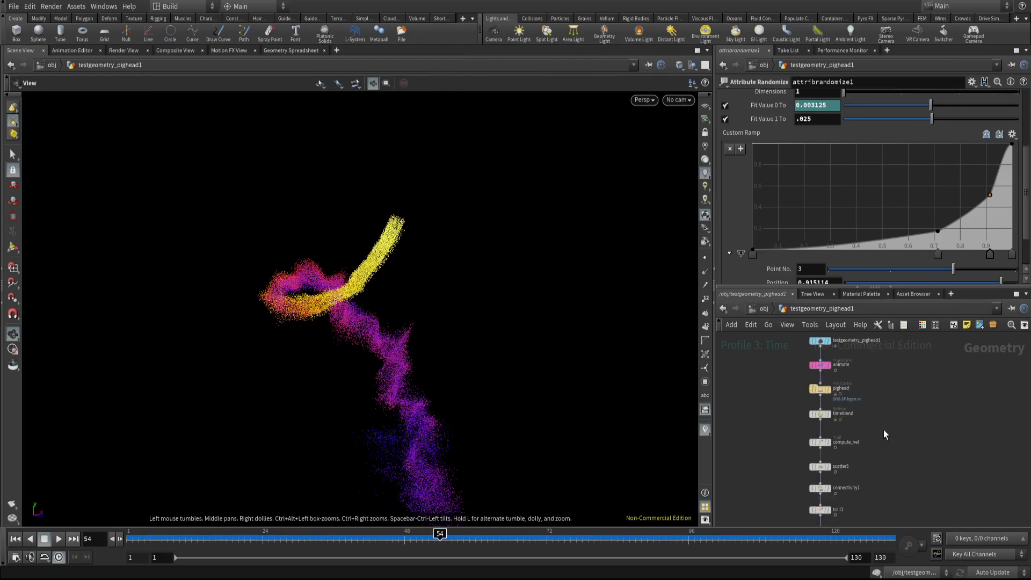
pyautogui.click(829, 414)
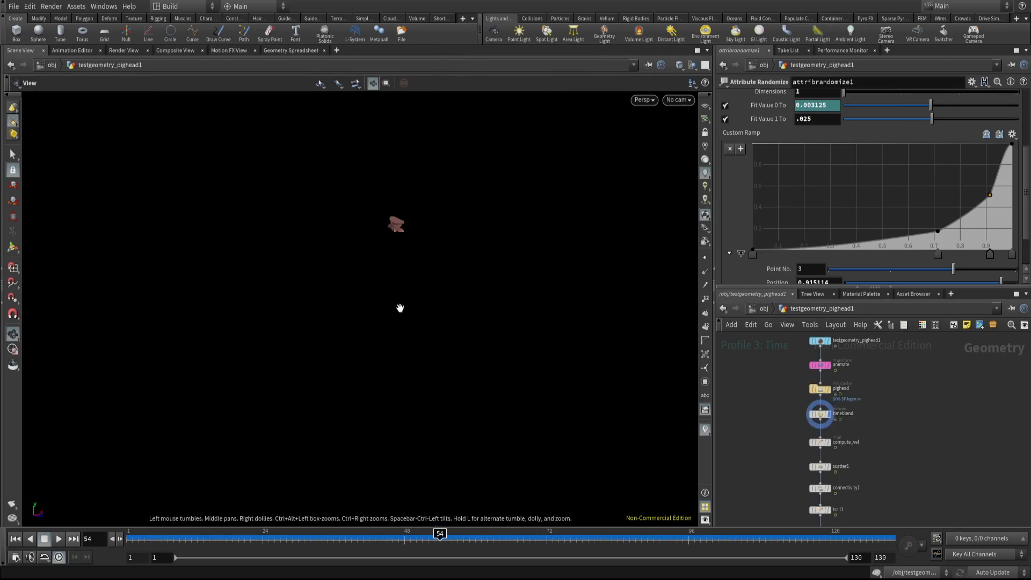
pyautogui.click(820, 415)
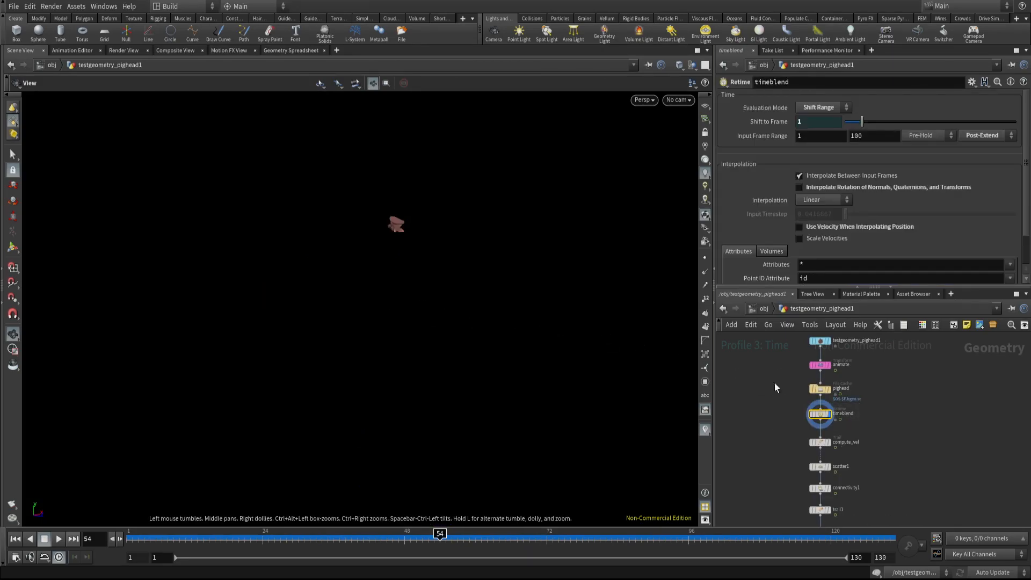
# - Add a Trail node beside the main chain, wire timeblend into it and show its output
pyautogui.press('Tab')
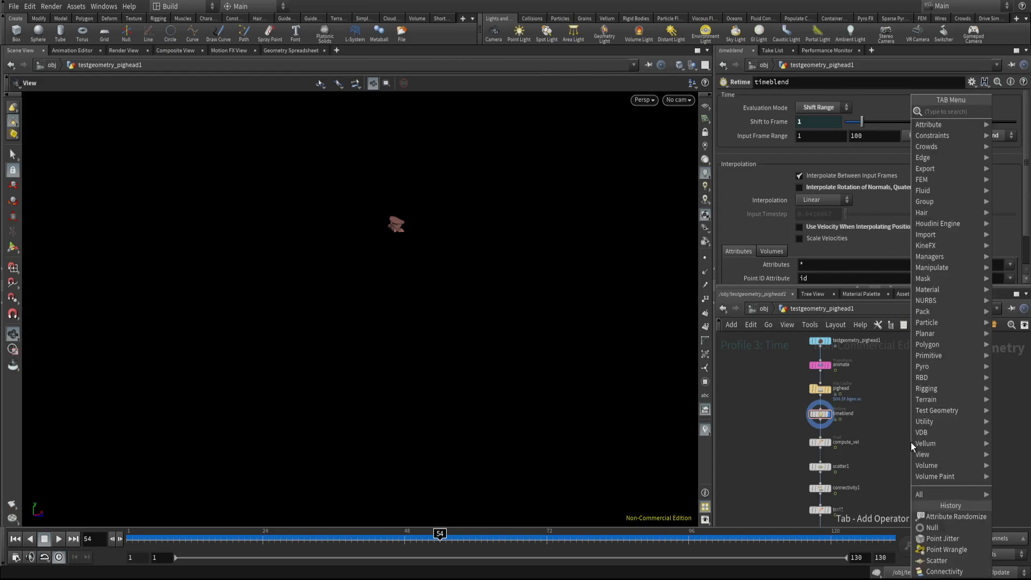
pyautogui.write('tr')
pyautogui.press('Return')
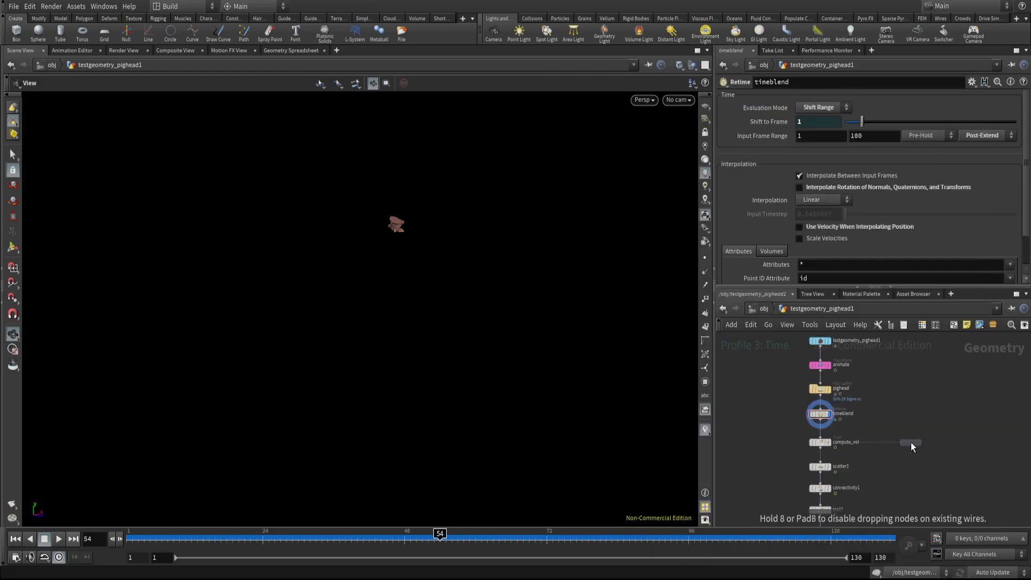
pyautogui.click(909, 440)
pyautogui.scroll(2, 909, 441)
pyautogui.click(828, 422)
pyautogui.click(952, 446)
pyautogui.click(965, 454)
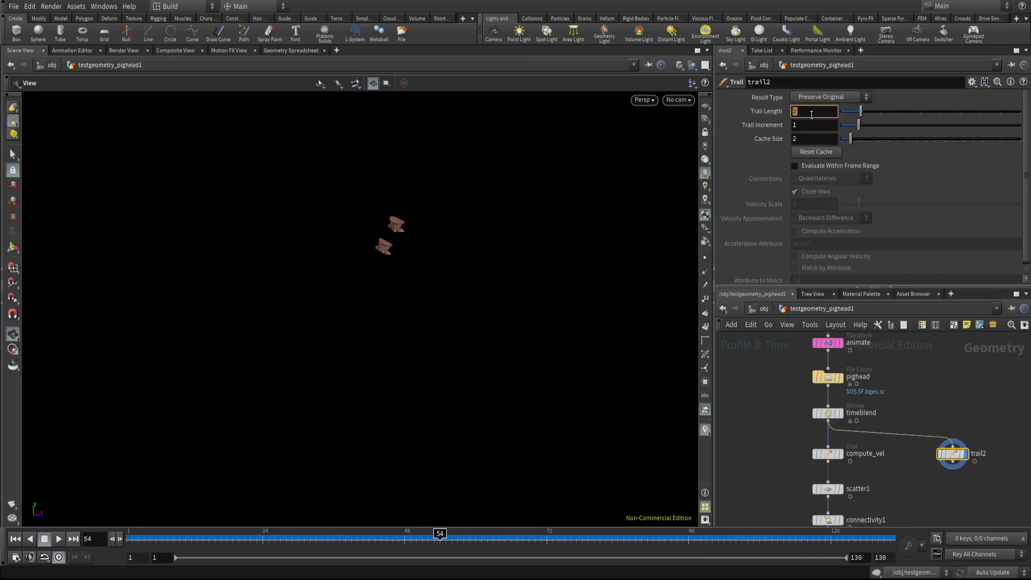
# - Set trail2's Trail Length to 130 and scrub to frame 105 to inspect the pig head's path
pyautogui.press('Return')
pyautogui.moveTo(930, 497); pyautogui.dragTo(911, 457, button='middle')
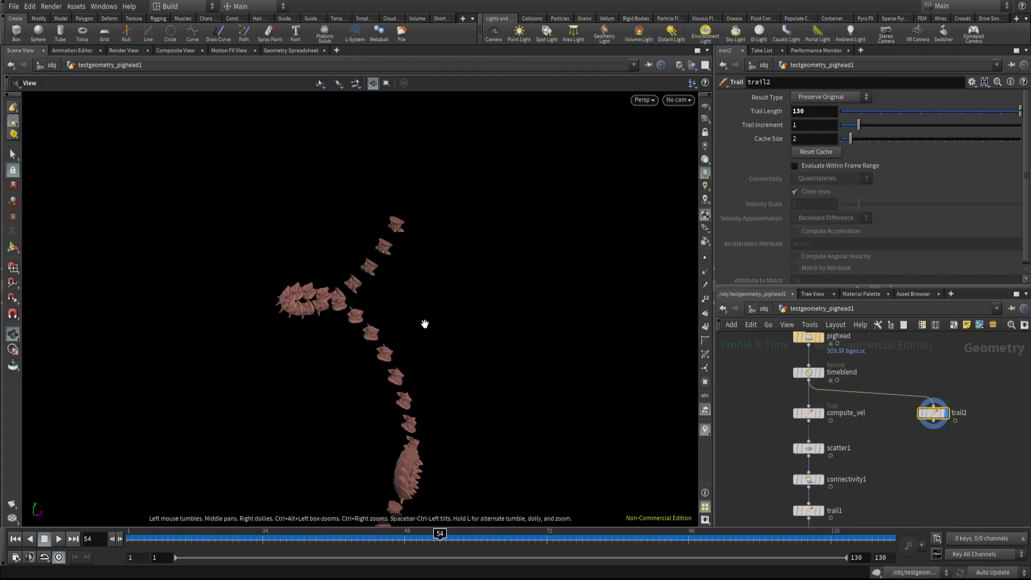
pyautogui.moveTo(424, 322); pyautogui.dragTo(301, 382, button='right')
pyautogui.moveTo(302, 382); pyautogui.dragTo(280, 304, button='middle')
pyautogui.moveTo(564, 537); pyautogui.dragTo(606, 537)
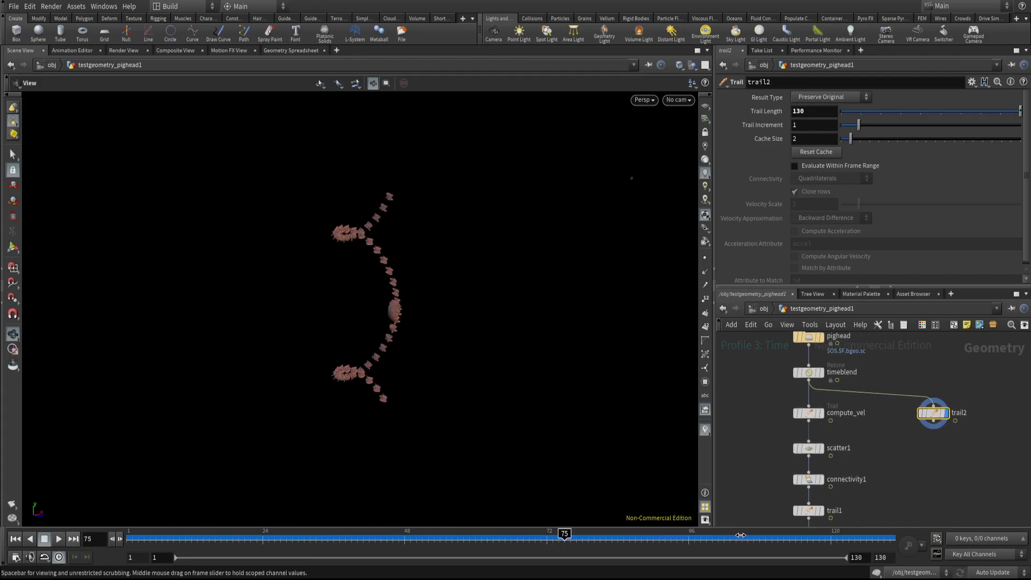
pyautogui.click(741, 535)
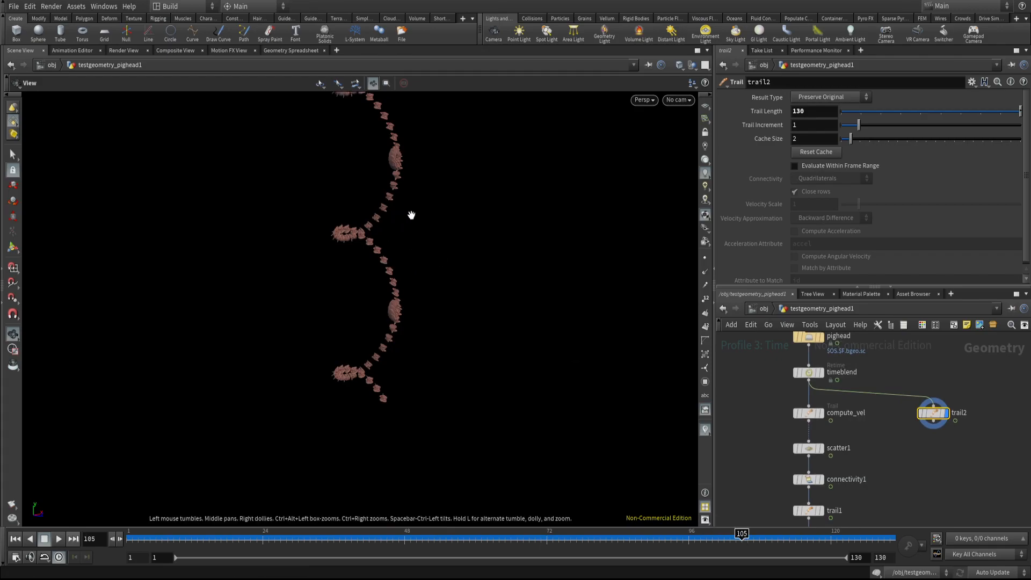
pyautogui.moveTo(398, 188); pyautogui.dragTo(441, 363)
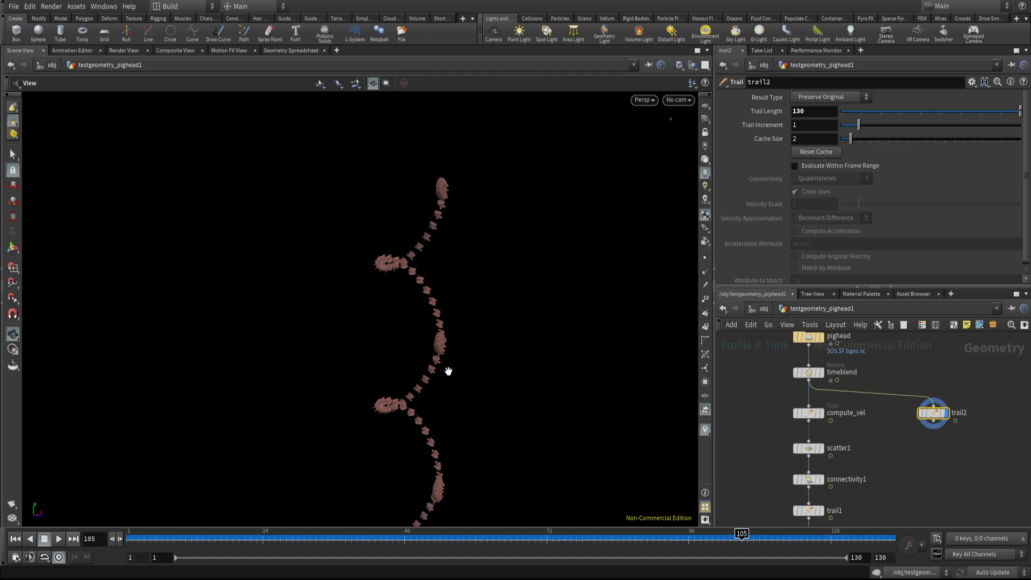
# - Show popnet's particles at frame 105 to compare them with the pig head trail, and return the display to trail2
pyautogui.moveTo(903, 466); pyautogui.dragTo(871, 347, button='middle')
pyautogui.scroll(-3, 884, 380)
pyautogui.scroll(3, 831, 426)
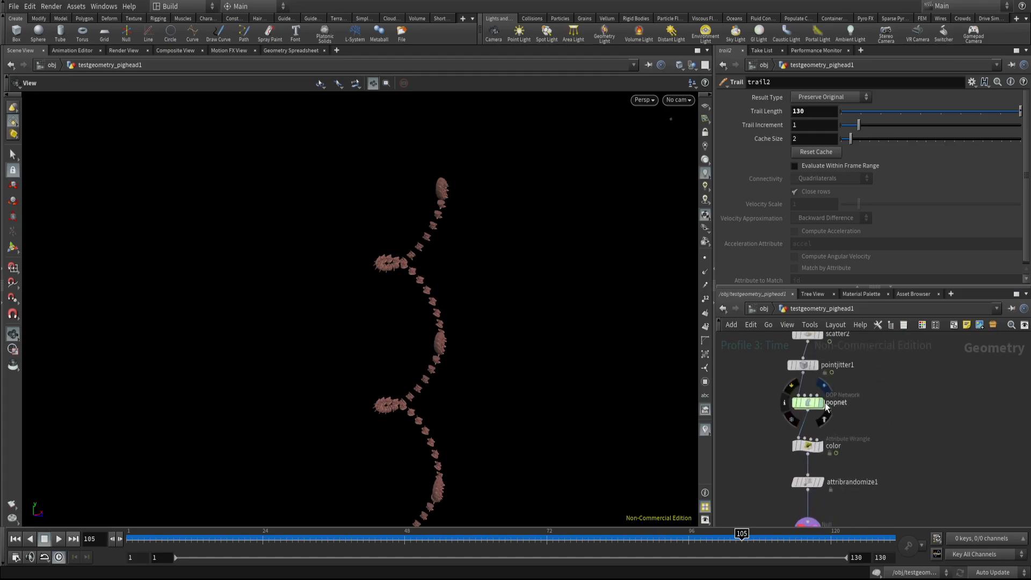
pyautogui.click(826, 404)
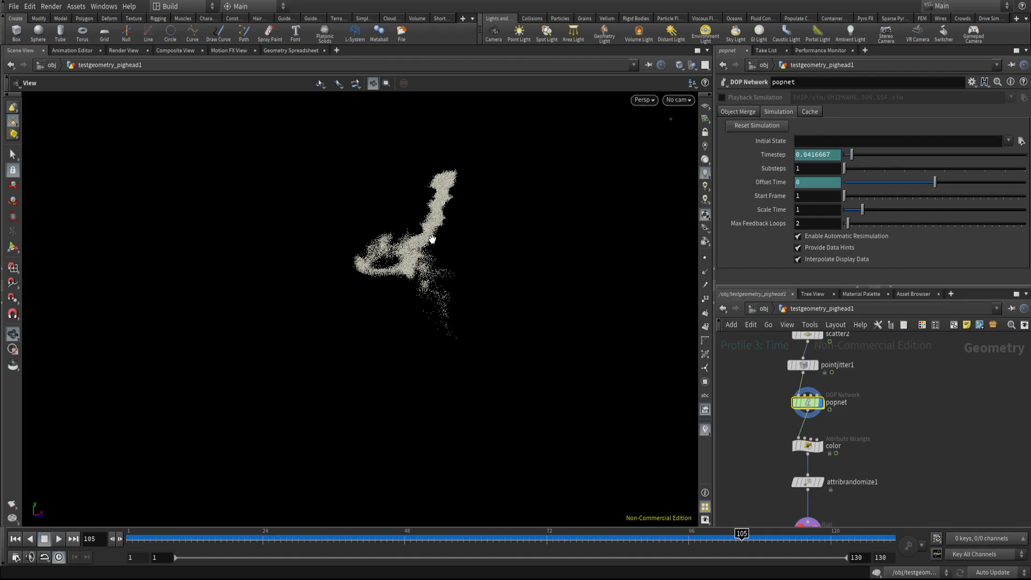
pyautogui.scroll(-3, 962, 424)
pyautogui.moveTo(954, 385); pyautogui.dragTo(882, 455, button='middle')
pyautogui.scroll(4, 882, 452)
pyautogui.click(868, 416)
pyautogui.click(849, 417)
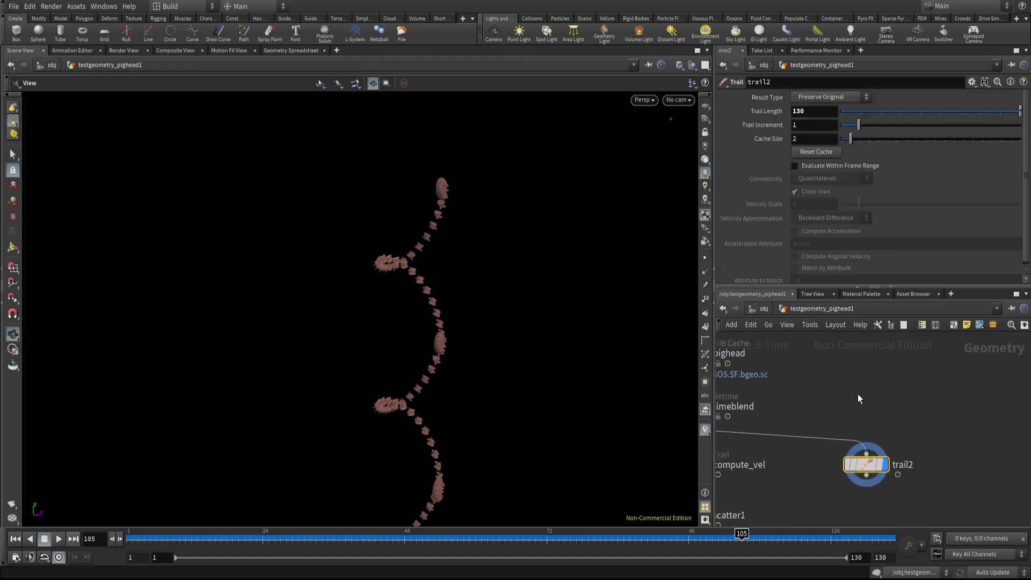
# - Insert an Add node between timeblend and trail2 and show its output
pyautogui.press('Tab')
pyautogui.write('add')
pyautogui.click(952, 113)
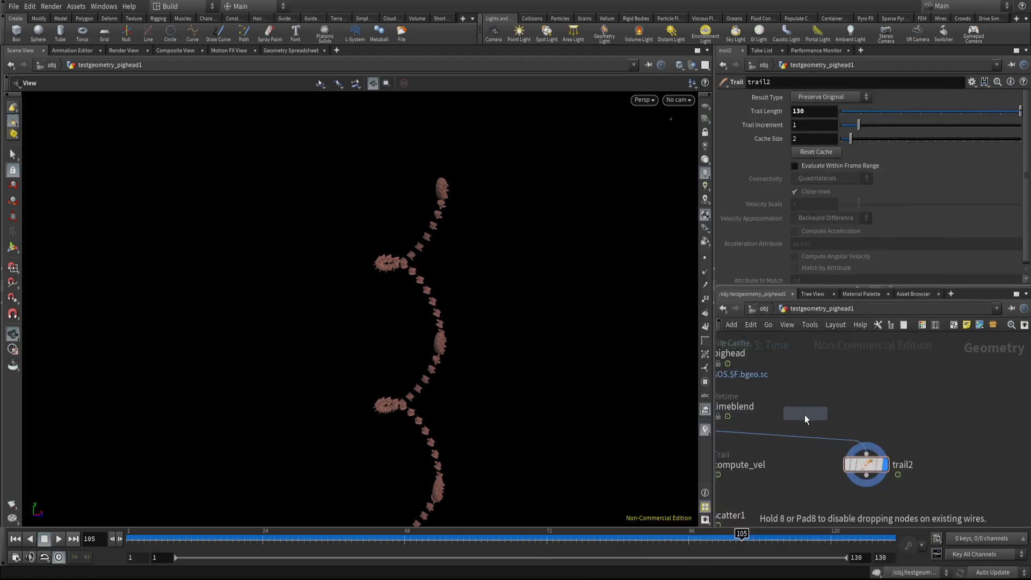
pyautogui.click(803, 438)
pyautogui.click(825, 441)
pyautogui.moveTo(815, 438); pyautogui.dragTo(875, 443)
pyautogui.moveTo(843, 385); pyautogui.dragTo(873, 399, button='middle')
pyautogui.click(884, 397)
# - Insert a Pack node between timeblend and add2
pyautogui.press('Tab')
pyautogui.write('a')
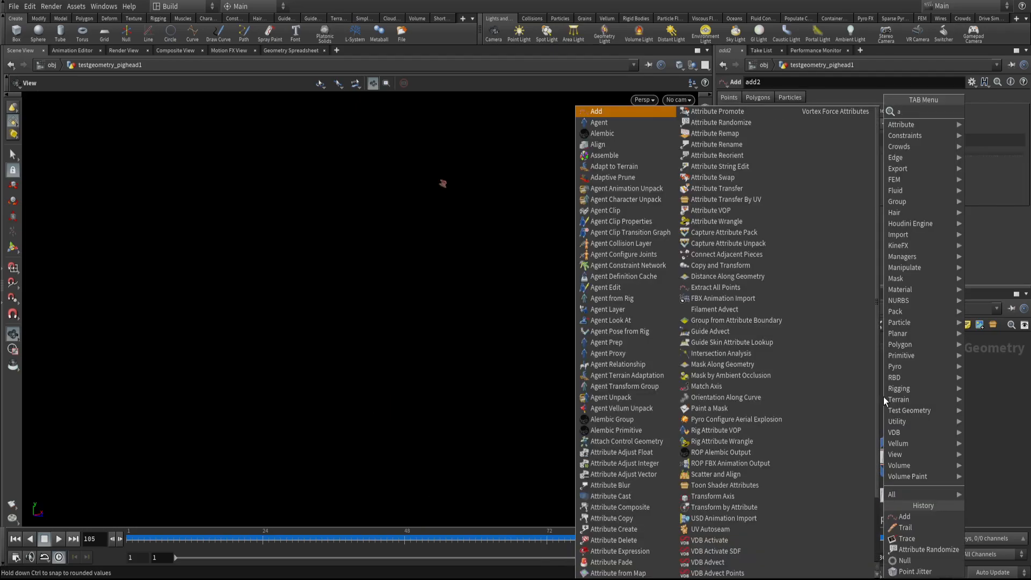
pyautogui.write('ck')
pyautogui.press('Return')
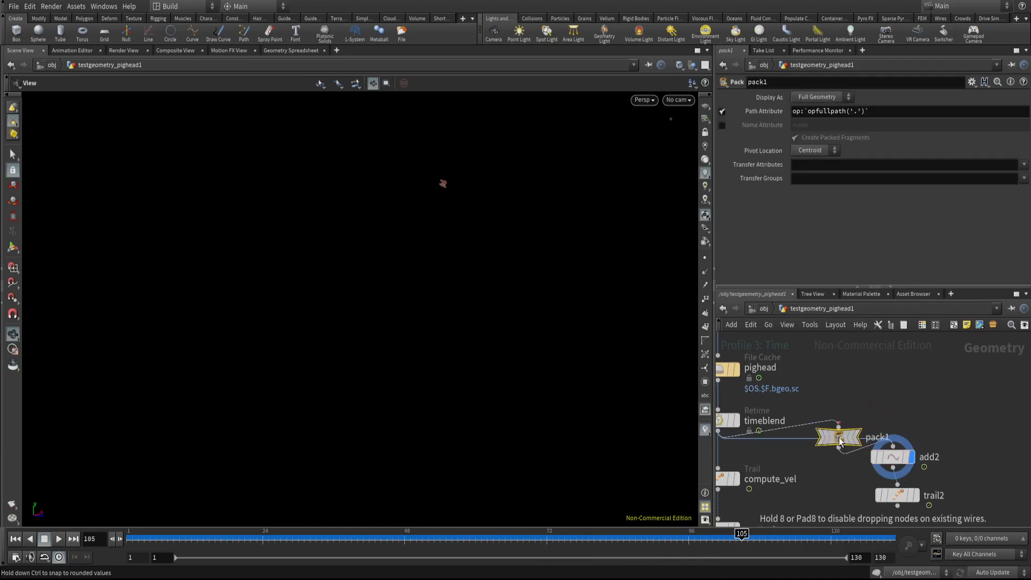
pyautogui.click(895, 445)
pyautogui.middleClick(893, 438)
# - Enable Delete Geometry But Keep the Points on add2 and show trail2's output
pyautogui.click(893, 483)
pyautogui.click(798, 111)
pyautogui.scroll(-3, 831, 386)
pyautogui.click(888, 422)
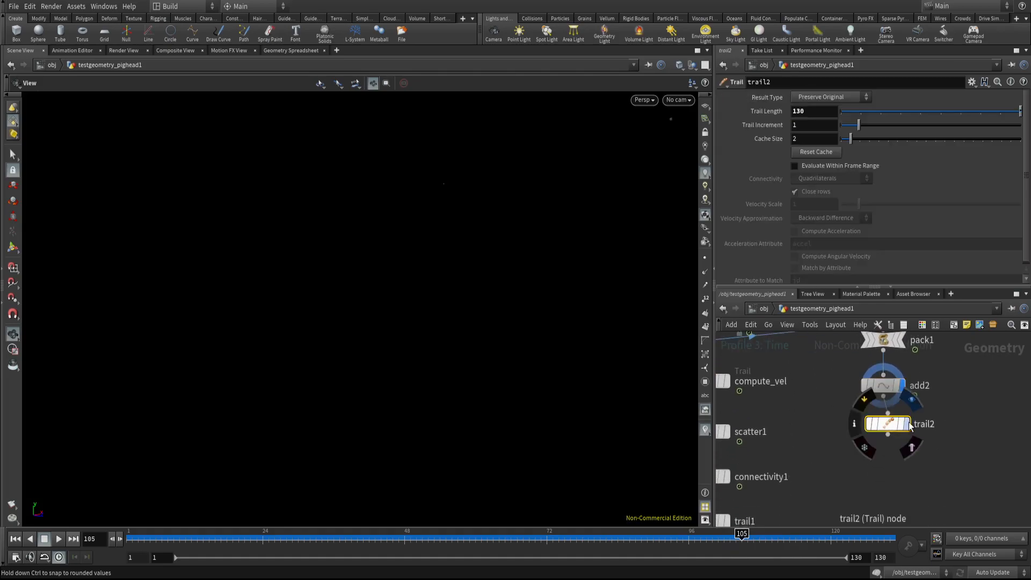
pyautogui.click(906, 423)
# - Add a Time Shift node after trail2, set its Frame to $FEND and show its output
pyautogui.moveTo(871, 497); pyautogui.dragTo(850, 441, button='middle')
pyautogui.press('Tab')
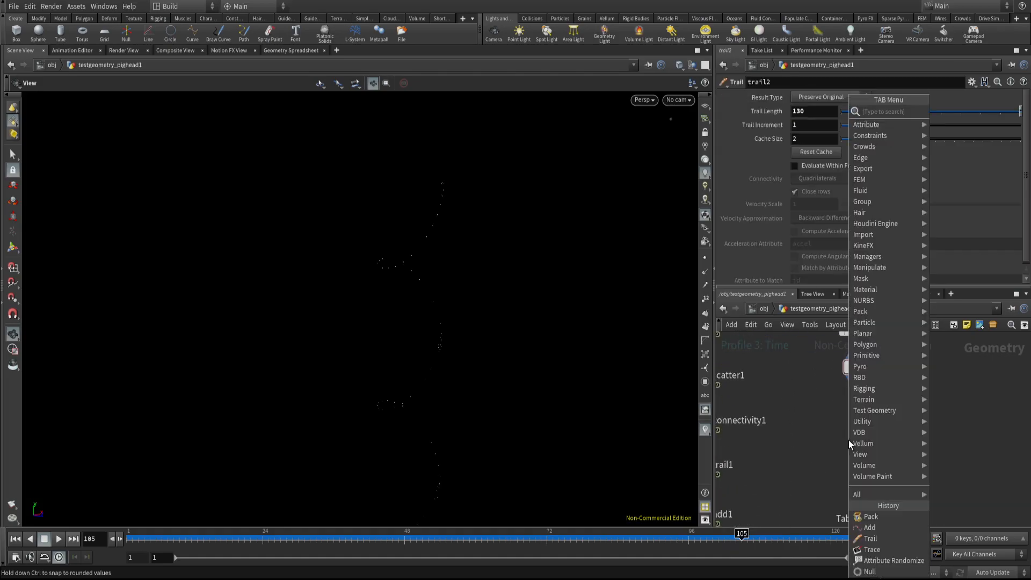
pyautogui.write('time')
pyautogui.click(958, 122)
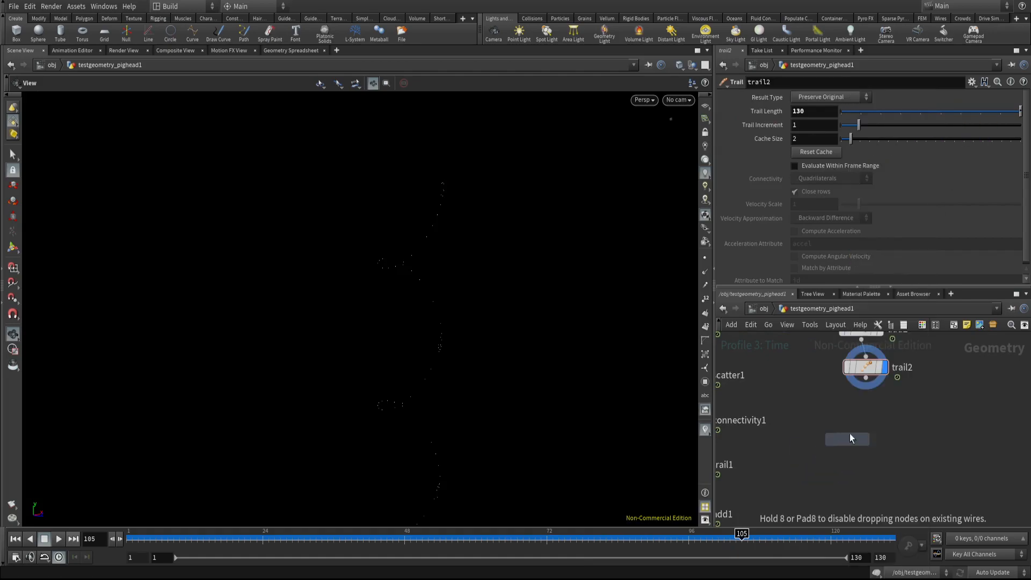
pyautogui.click(862, 435)
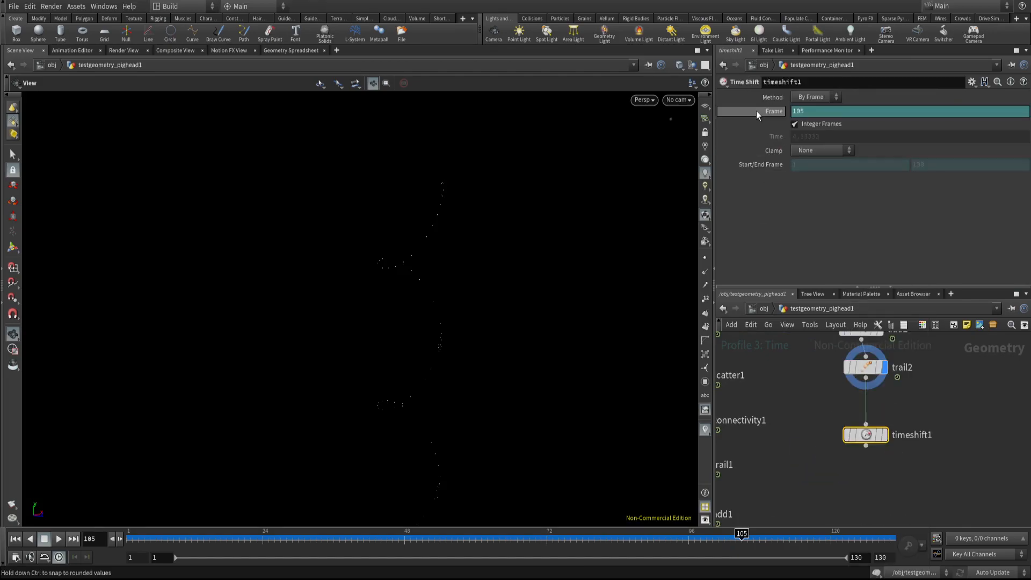
pyautogui.click(800, 112)
pyautogui.write('END')
pyautogui.press('Return')
pyautogui.click(884, 436)
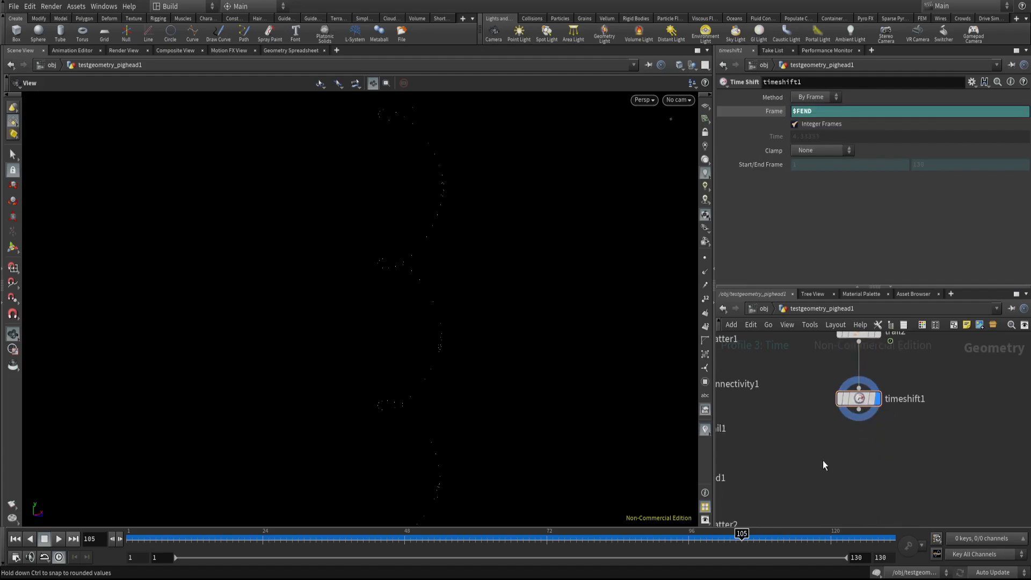
# - Add an Add node after timeshift1, show its output and connect all points into a polygon By Group
pyautogui.press('Tab')
pyautogui.write('add')
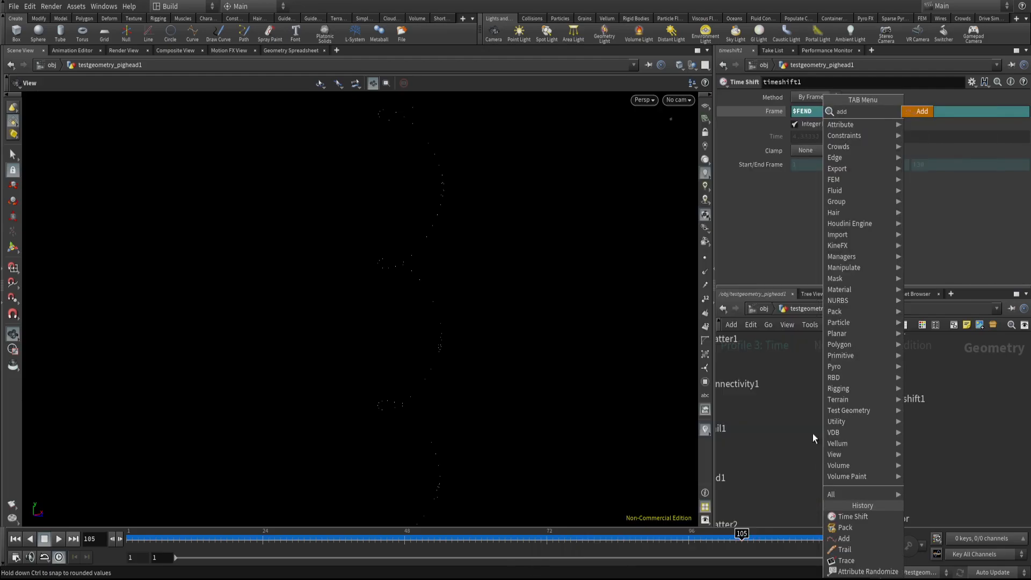
pyautogui.click(918, 113)
pyautogui.click(859, 449)
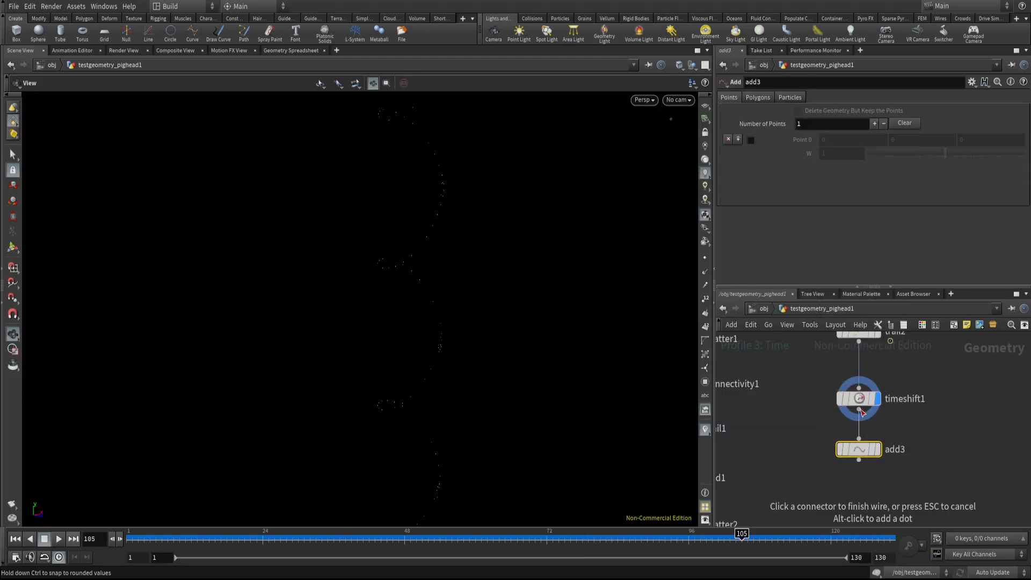
pyautogui.click(878, 449)
pyautogui.click(761, 99)
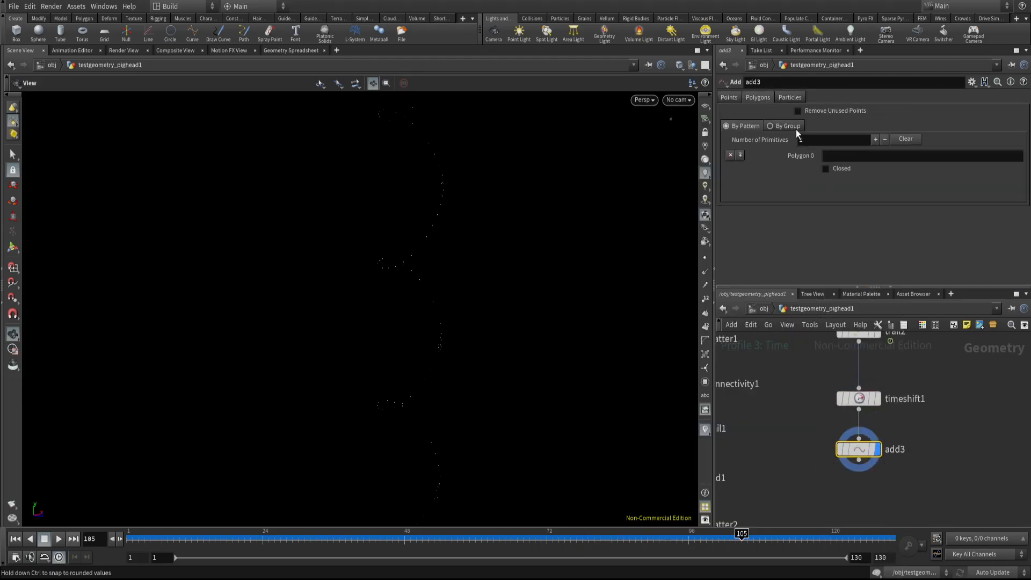
pyautogui.click(796, 127)
# - Inspect the path curve while scrubbing the timeline and return to frame 1
pyautogui.moveTo(458, 302); pyautogui.dragTo(193, 352, button='right')
pyautogui.moveTo(194, 352); pyautogui.dragTo(513, 323)
pyautogui.moveTo(312, 538); pyautogui.dragTo(808, 538)
pyautogui.hotkey('ctrl', 'Up')
pyautogui.scroll(-6, 842, 450)
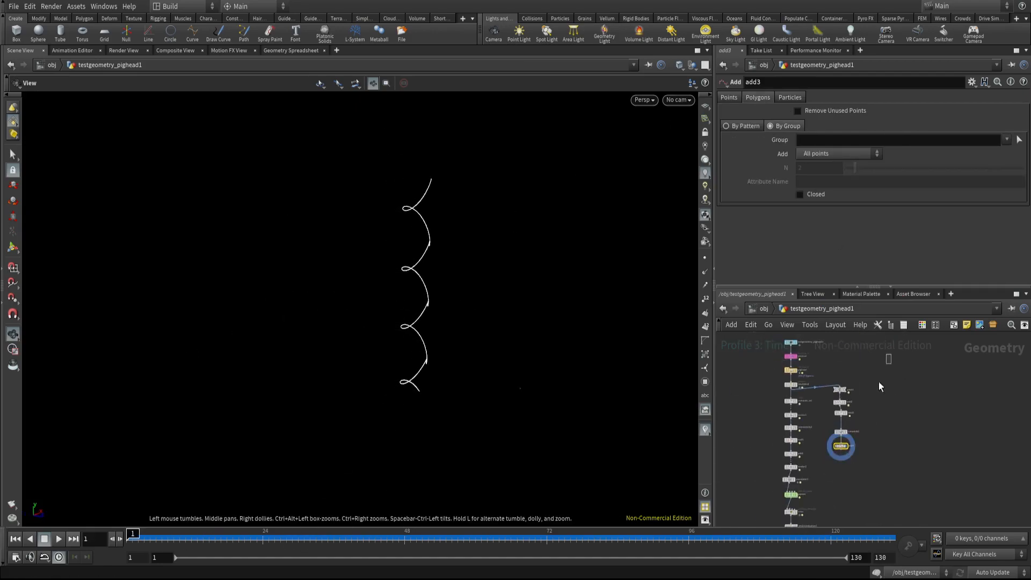
# - Select the five nodes of the path-curve branch and lay them out neatly
pyautogui.moveTo(891, 355); pyautogui.dragTo(814, 494)
pyautogui.hotkey('shift', 'l')
pyautogui.moveTo(865, 459); pyautogui.dragTo(870, 393, button='middle')
pyautogui.scroll(-2, 870, 392)
pyautogui.scroll(2, 864, 408)
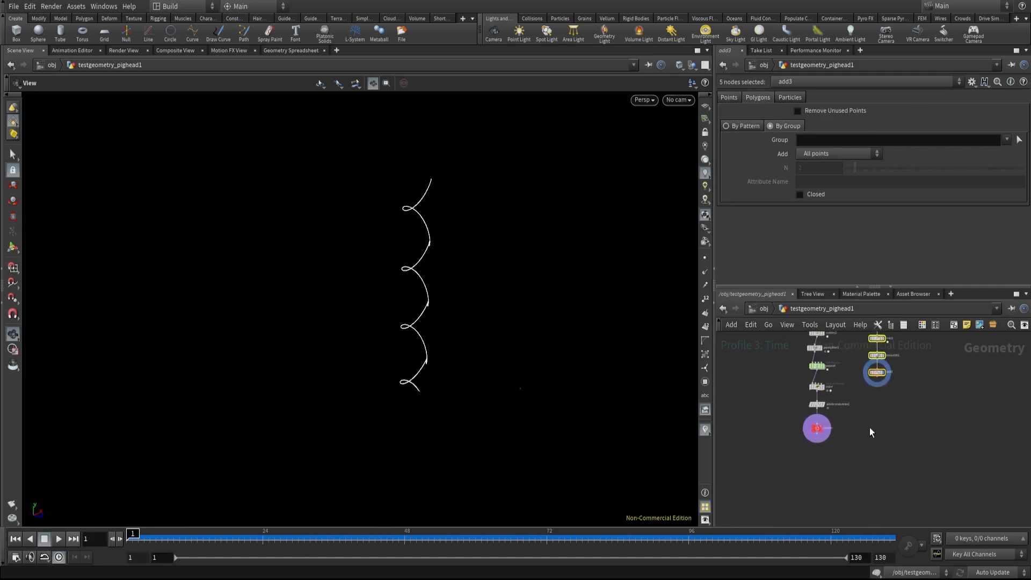
# - Move the render null further down and place a Ray node beside attribrandomize1
pyautogui.click(821, 433)
pyautogui.press('Tab')
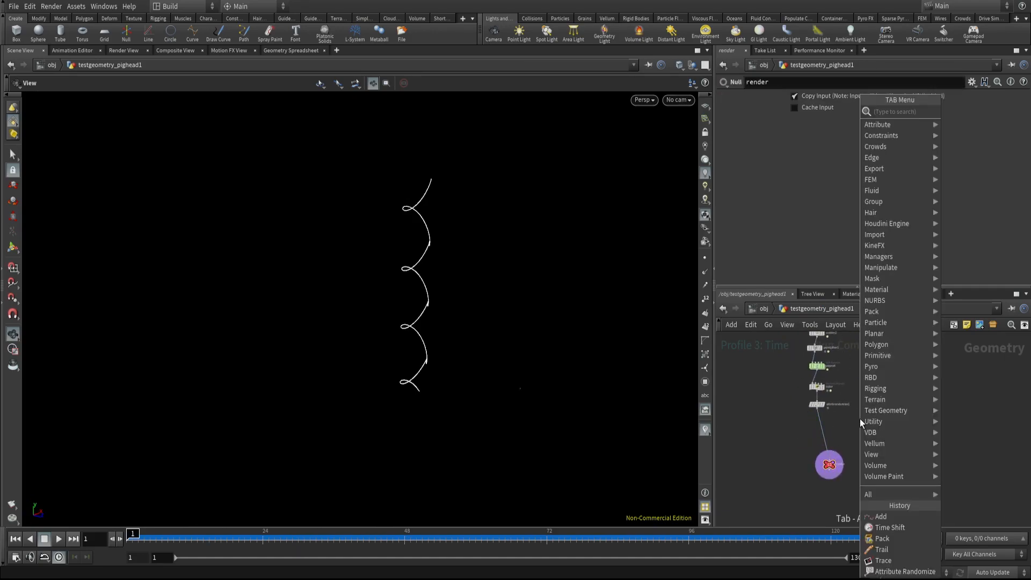
pyautogui.write('ra')
pyautogui.click(792, 122)
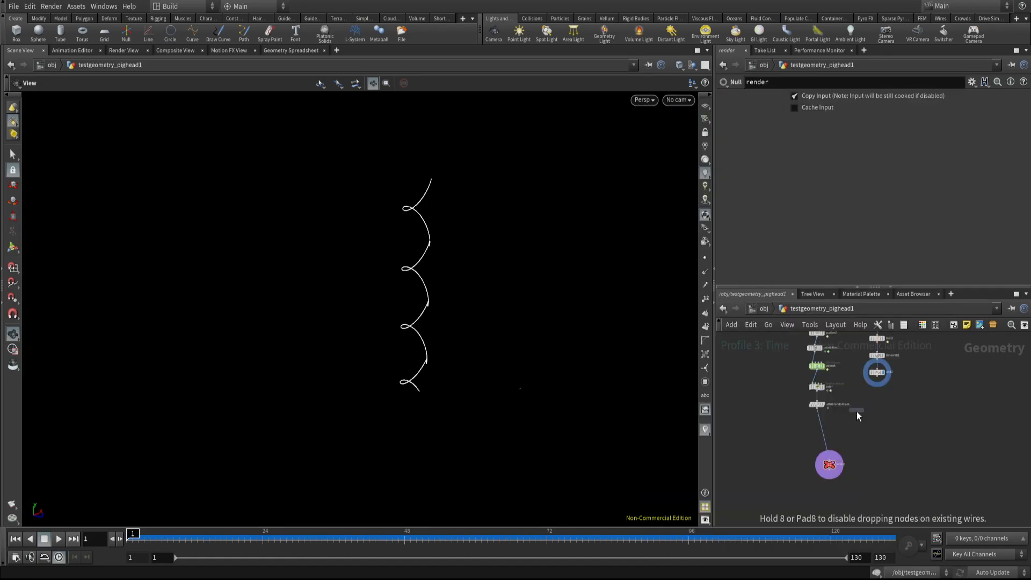
pyautogui.click(858, 429)
# - Wire attribrandomize1 into ray1's first input and add3 into its second, and show ray1's output
pyautogui.scroll(2, 830, 409)
pyautogui.click(812, 409)
pyautogui.click(865, 441)
pyautogui.click(898, 368)
pyautogui.click(873, 441)
pyautogui.click(878, 448)
pyautogui.moveTo(869, 448); pyautogui.dragTo(870, 424)
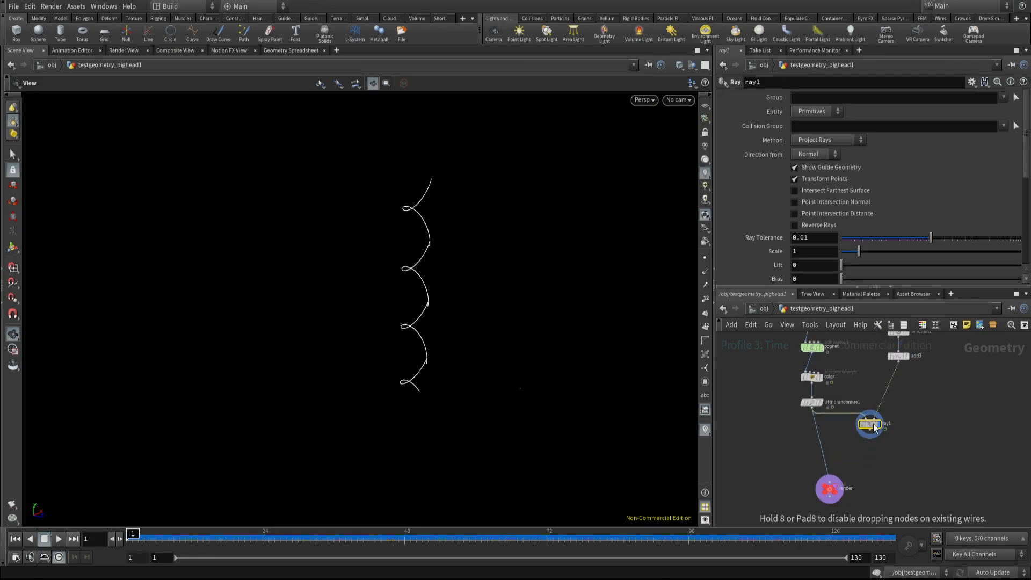
# - Set ray1's Method to Minimum Distance and inspect the particles projected onto the curve at frame 68
pyautogui.click(822, 140)
pyautogui.click(818, 152)
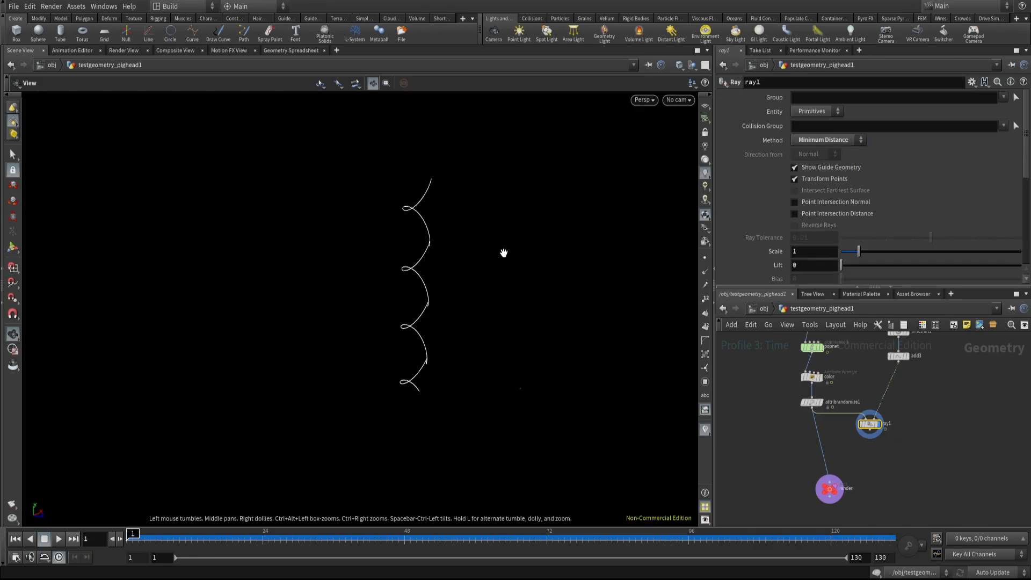
pyautogui.scroll(3, 860, 414)
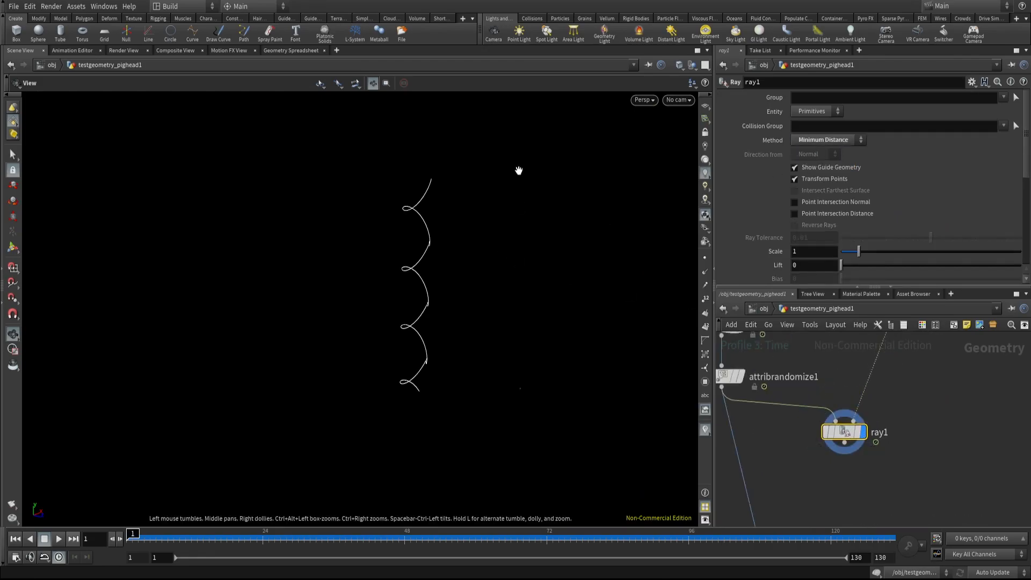
pyautogui.moveTo(359, 538); pyautogui.dragTo(523, 538)
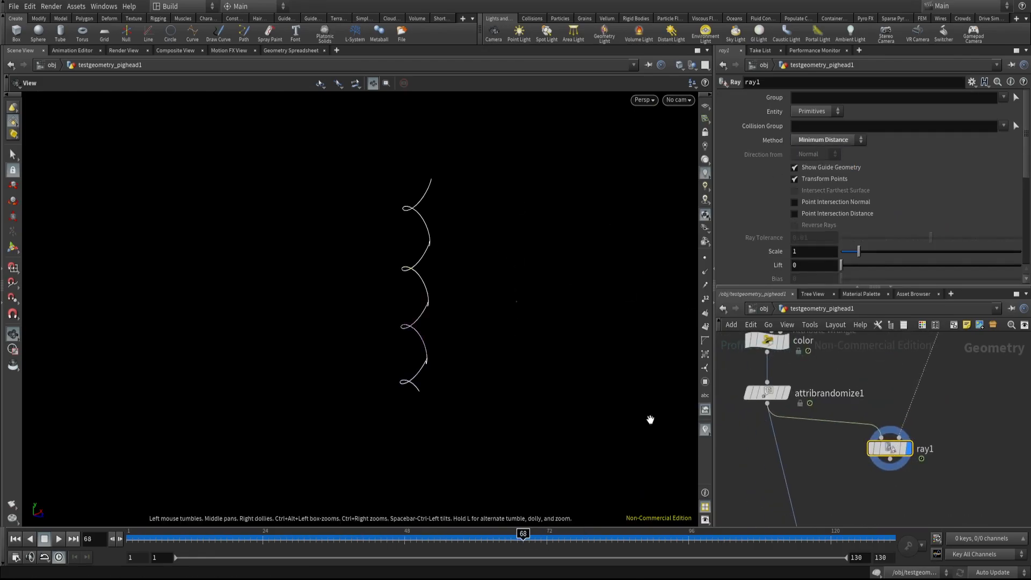
pyautogui.moveTo(857, 256); pyautogui.dragTo(800, 253)
pyautogui.keyDown('ctrl'); pyautogui.middleClick(782, 251); pyautogui.keyUp('ctrl')
pyautogui.press('f')
pyautogui.moveTo(393, 275); pyautogui.dragTo(564, 292)
pyautogui.scroll(-3, 824, 418)
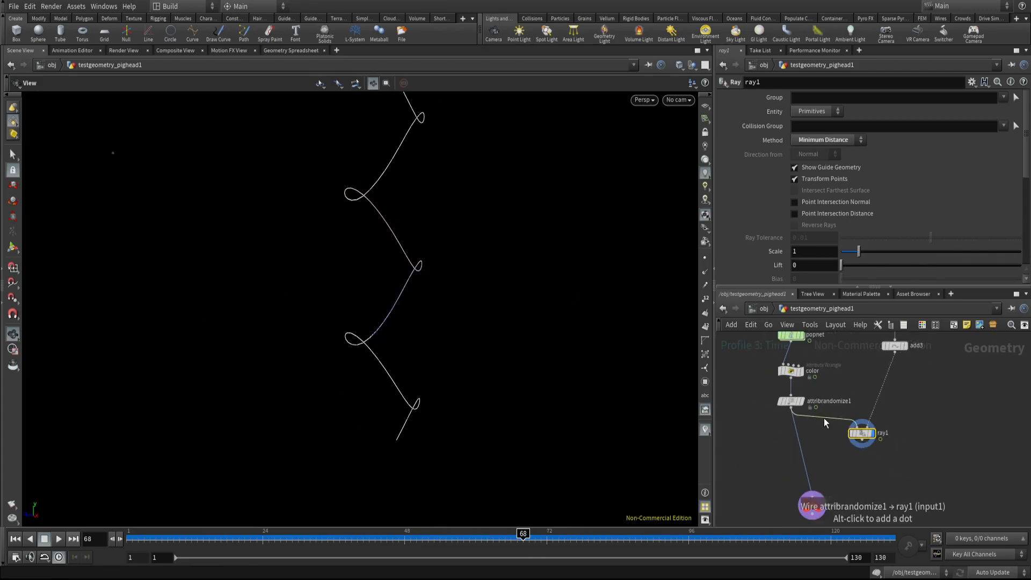
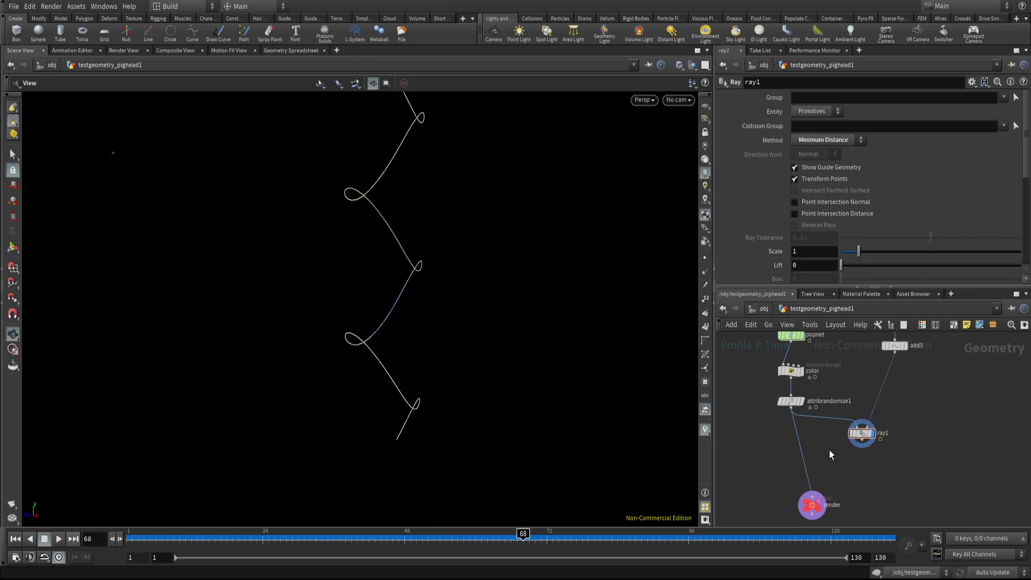
# - Dismiss the help window, move the render null down and insert a Point VOP between attribrandomize1 and render
pyautogui.hotkey('alt', 'Tab')
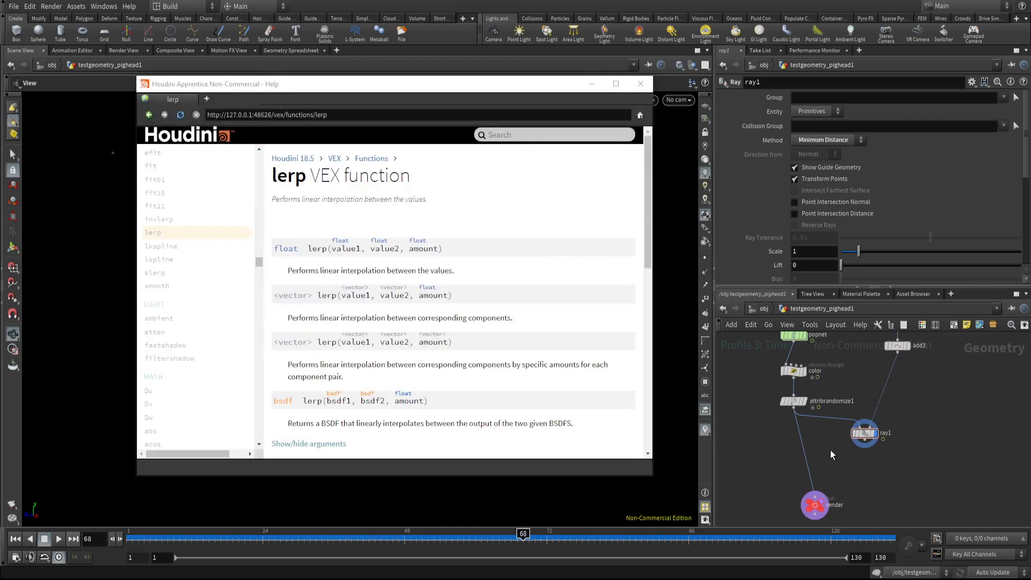
pyautogui.click(593, 84)
pyautogui.moveTo(814, 456); pyautogui.dragTo(800, 388, button='middle')
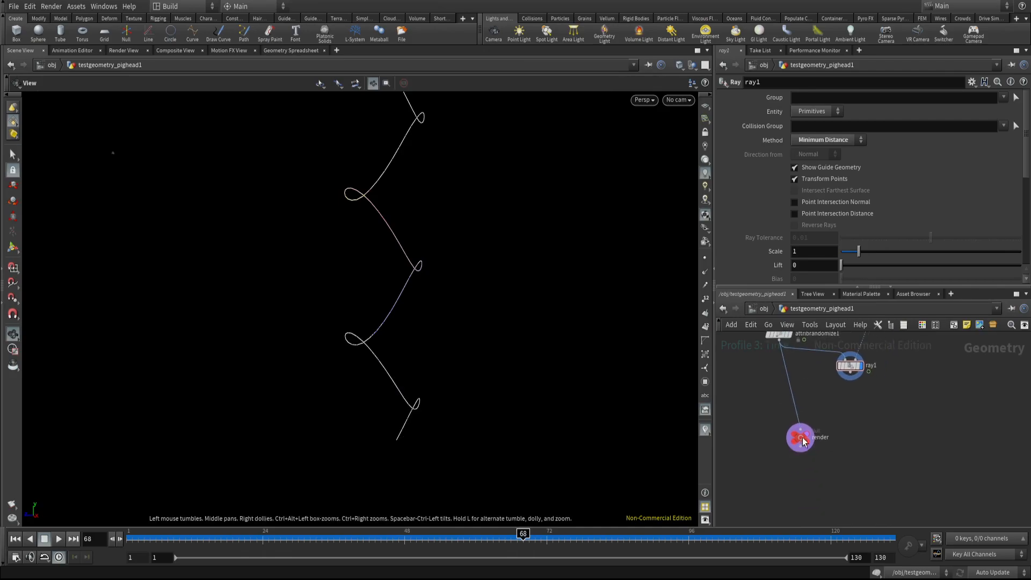
pyautogui.moveTo(800, 442); pyautogui.dragTo(802, 480)
pyautogui.press('Tab')
pyautogui.write('vop')
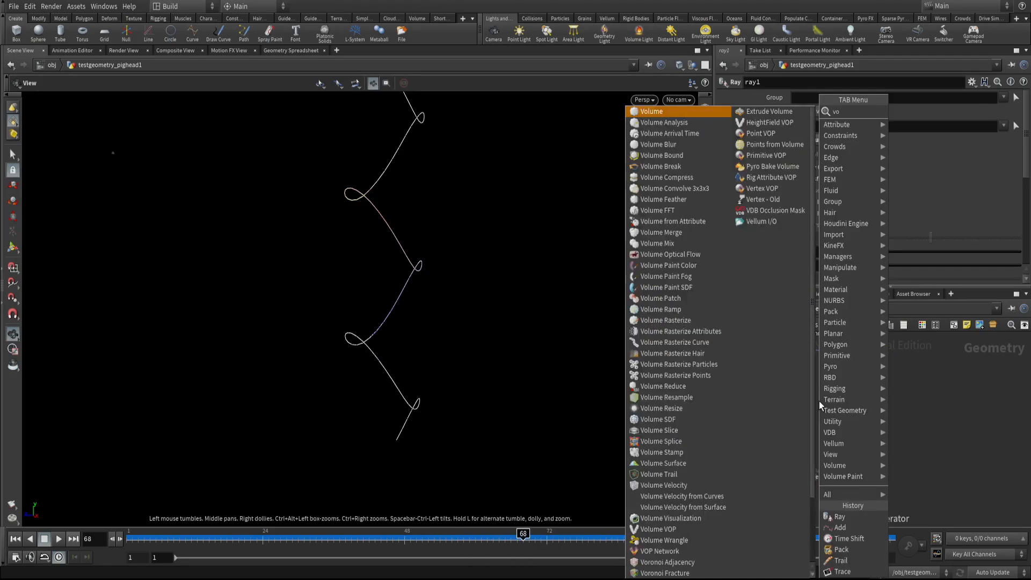
pyautogui.press('Down')
pyautogui.press('Down')
pyautogui.press('Return')
pyautogui.click(793, 395)
pyautogui.scroll(3, 806, 419)
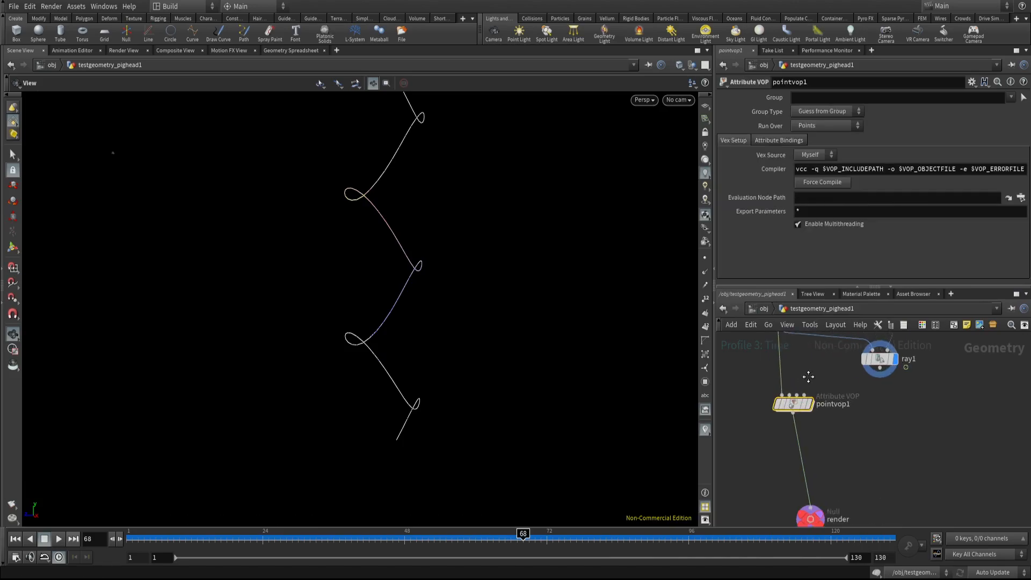
# - Rename the new Attribute VOP node as taper
pyautogui.doubleClick(828, 447)
pyautogui.write('taper')
pyautogui.press('Return')
# - Inside the popnet, set the source_first_input node's Life Expectancy to 0.5
pyautogui.scroll(-2, 844, 439)
pyautogui.moveTo(817, 417); pyautogui.dragTo(831, 483, button='middle')
pyautogui.moveTo(796, 346); pyautogui.dragTo(810, 418, button='middle')
pyautogui.scroll(1, 808, 416)
pyautogui.moveTo(786, 440); pyautogui.dragTo(857, 468)
pyautogui.press('i')
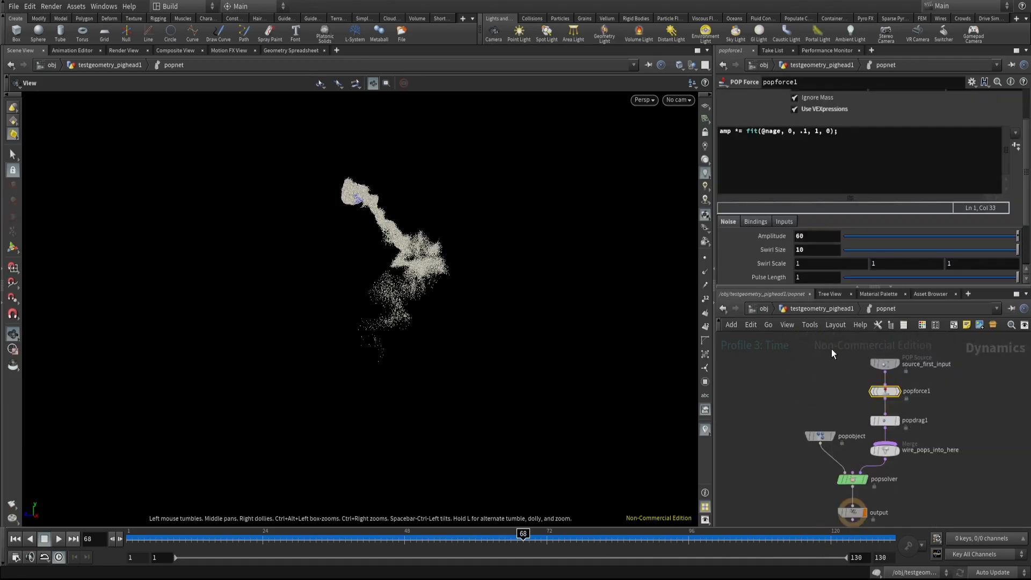
pyautogui.click(872, 360)
pyautogui.write('.2')
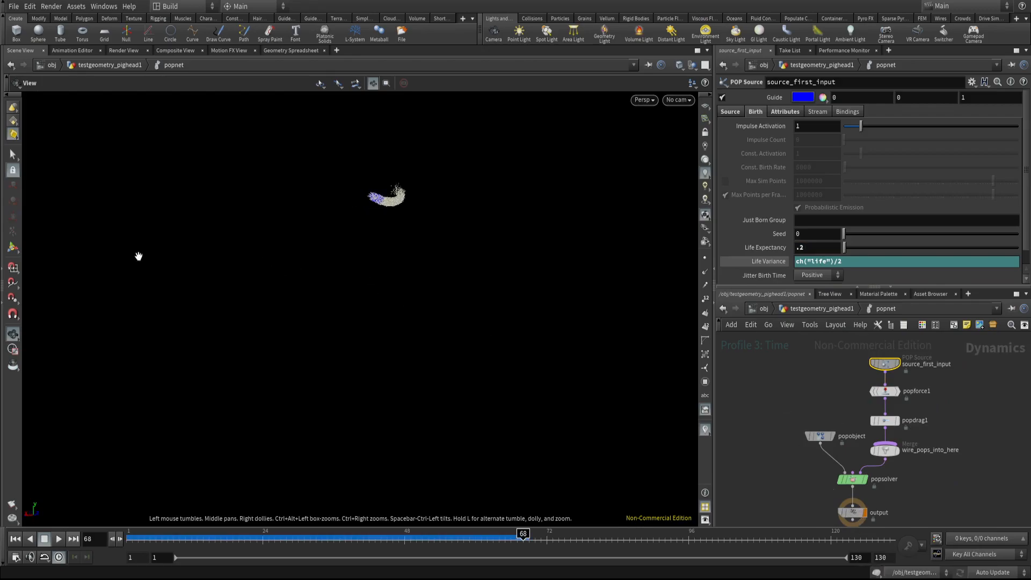
pyautogui.press('Return')
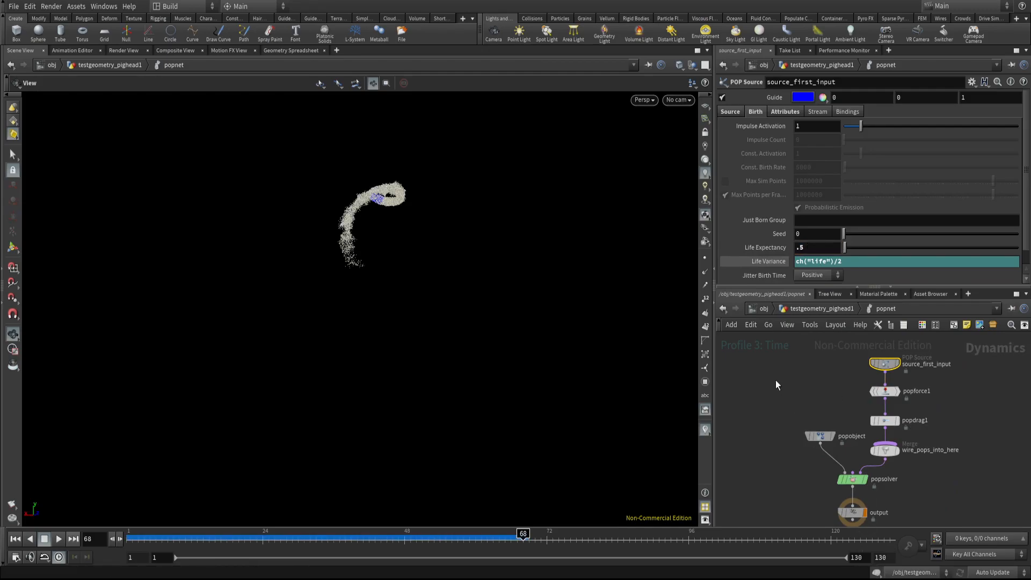
# - Back at the pighead network level, show taper's output and wire ray1 into its second input
pyautogui.moveTo(391, 232)
pyautogui.mouseDown()
pyautogui.moveTo(502, 242)
pyautogui.moveTo(405, 231)
pyautogui.mouseUp()
pyautogui.click(821, 310)
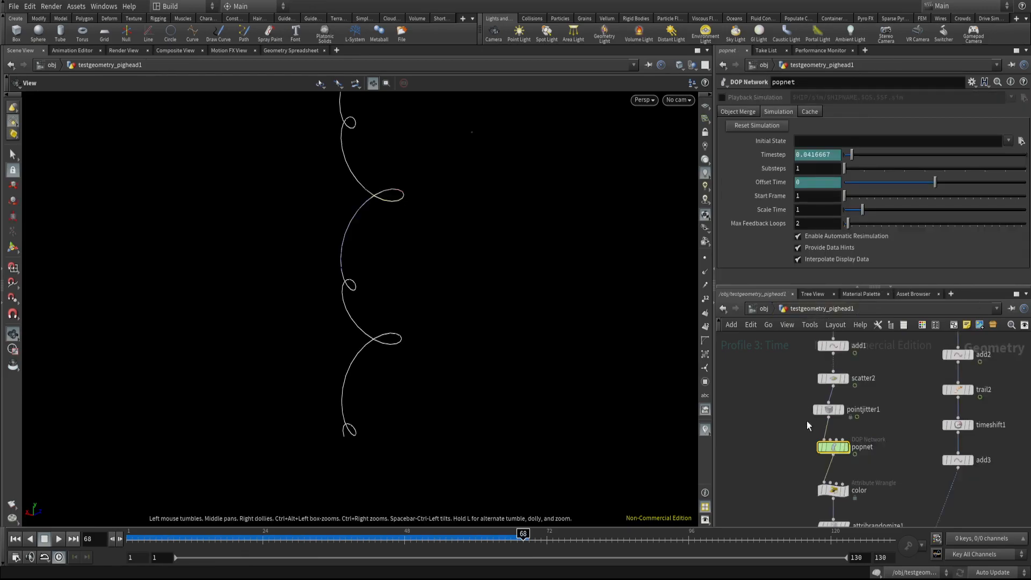
pyautogui.scroll(3, 792, 425)
pyautogui.moveTo(794, 445); pyautogui.dragTo(860, 482)
pyautogui.scroll(2, 858, 481)
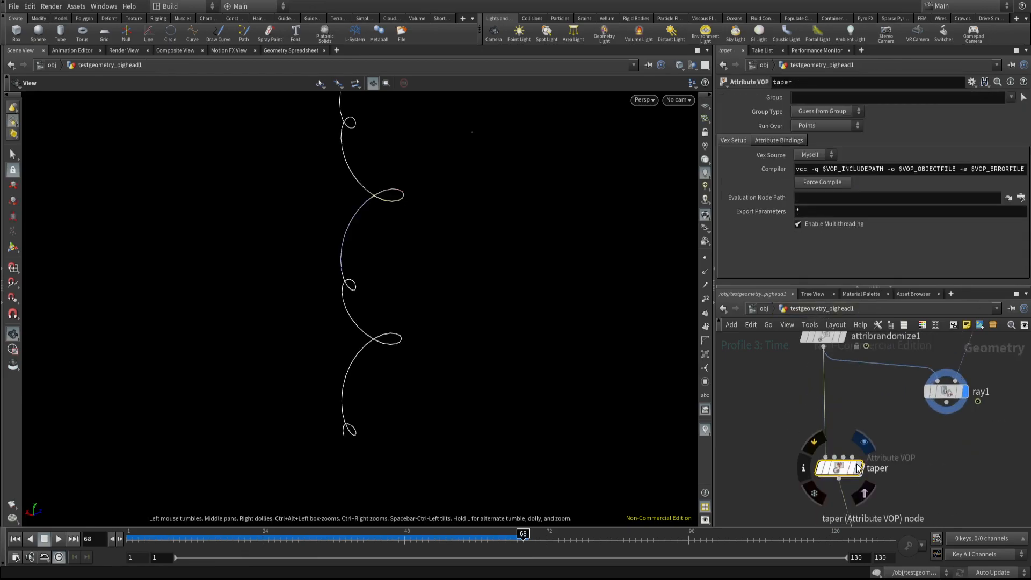
pyautogui.click(859, 468)
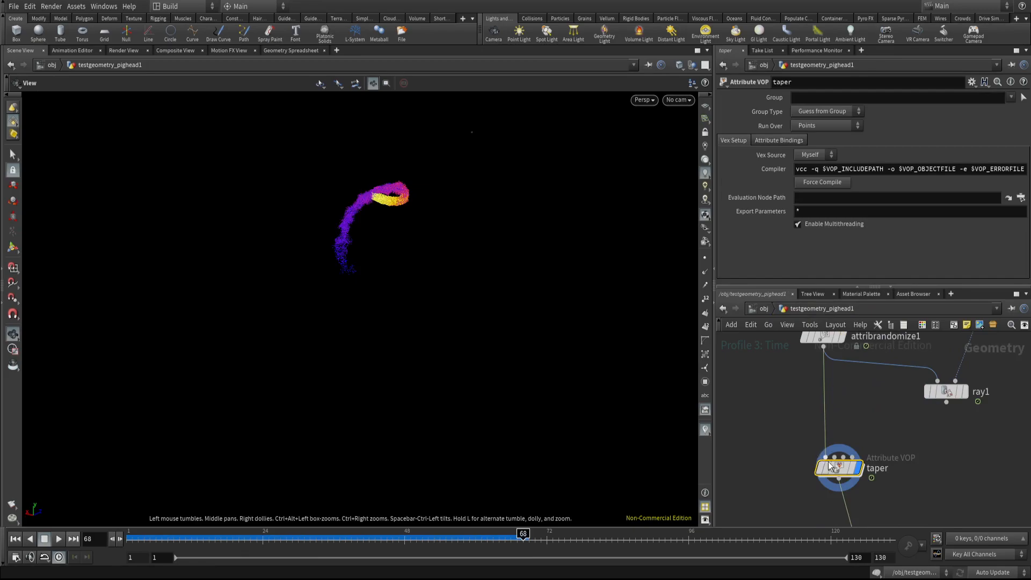
pyautogui.click(844, 457)
pyautogui.moveTo(840, 466); pyautogui.dragTo(874, 471)
# - Inside taper, add an Import Point Attribute node and set its Input to Second Input
pyautogui.doubleClick(874, 472)
pyautogui.scroll(-3, 838, 462)
pyautogui.moveTo(808, 427); pyautogui.dragTo(780, 398)
pyautogui.scroll(3, 829, 407)
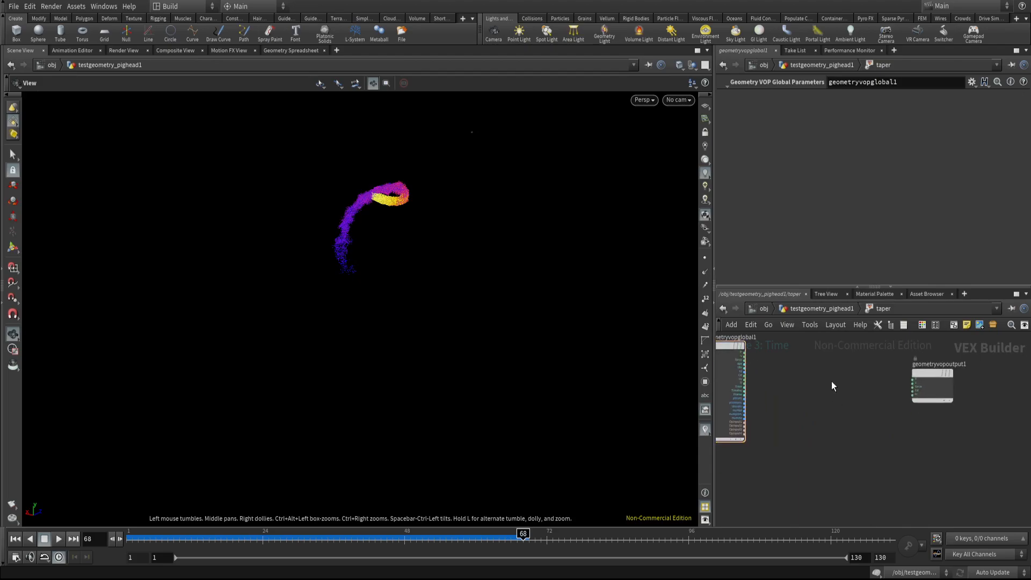
pyautogui.press('Tab')
pyautogui.write('import')
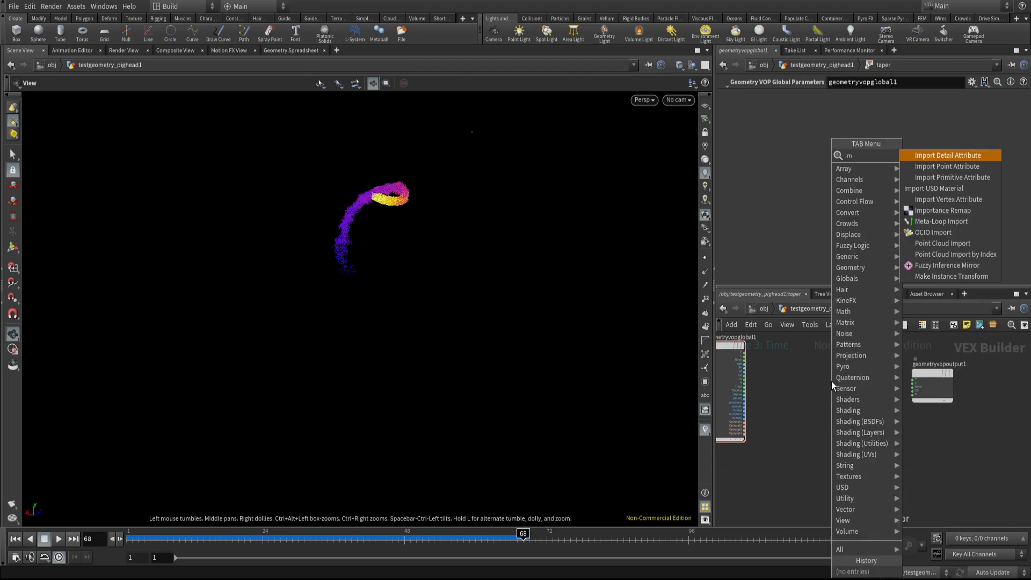
pyautogui.click(925, 166)
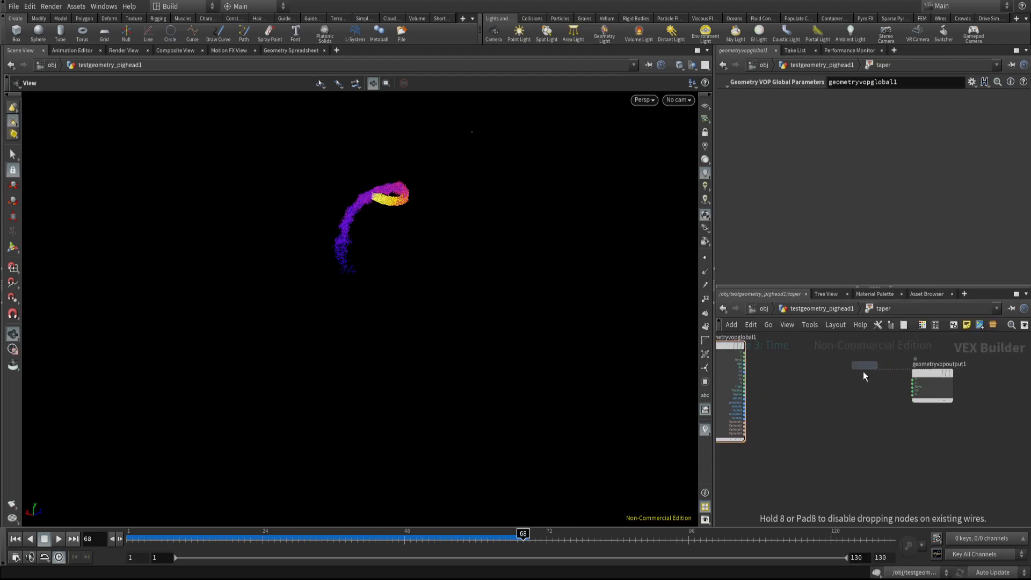
pyautogui.click(834, 397)
pyautogui.click(814, 111)
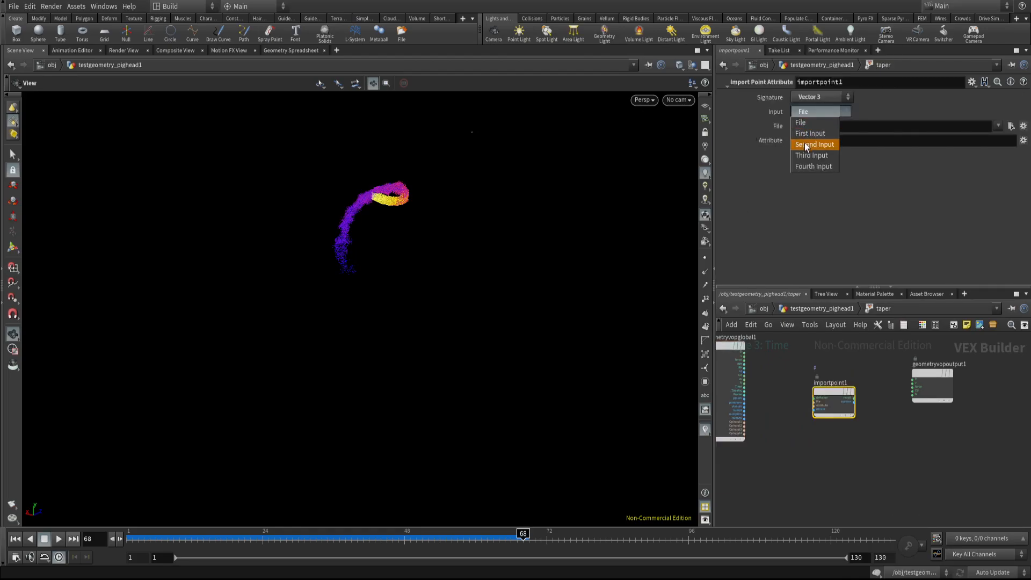
pyautogui.click(808, 143)
# - Wire importpoint1's result directly into P on the geometry output node
pyautogui.scroll(2, 854, 398)
pyautogui.click(854, 398)
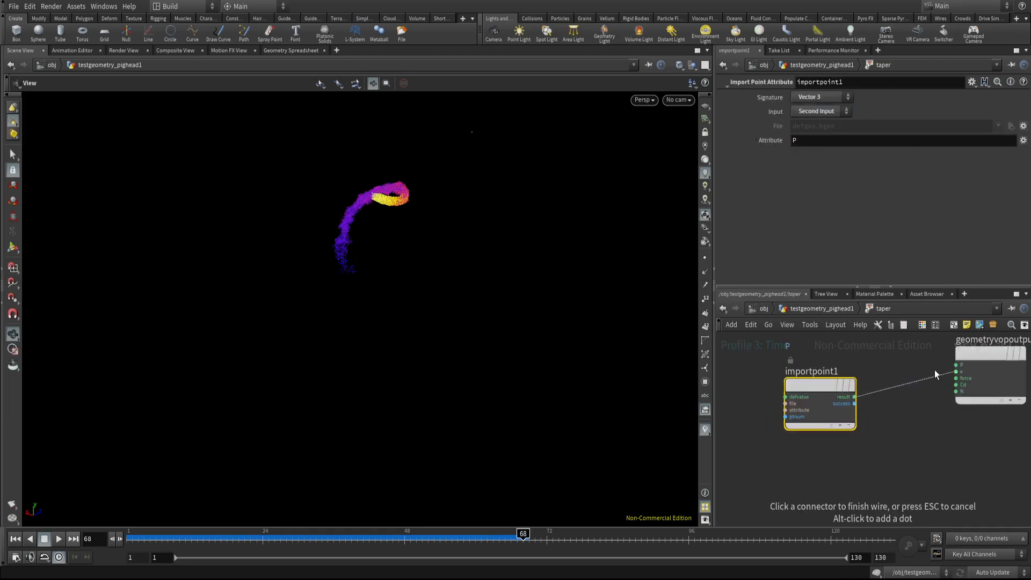
pyautogui.click(956, 365)
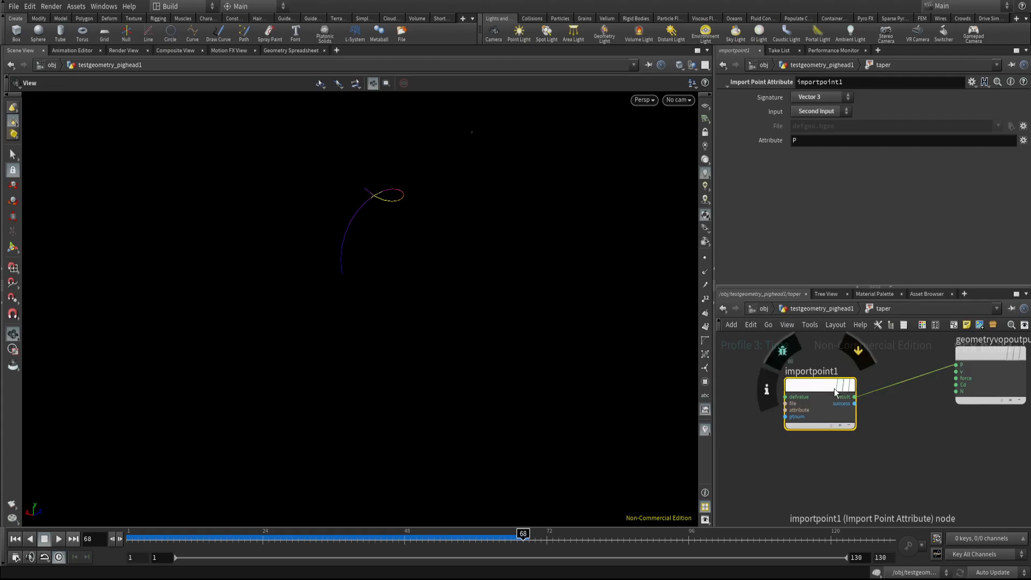
pyautogui.scroll(-4, 854, 388)
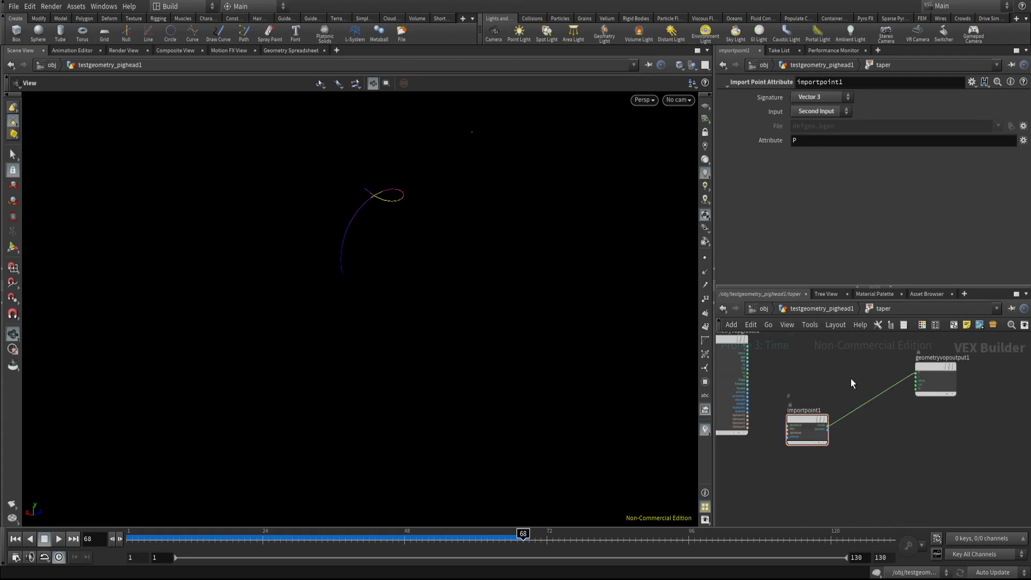
# - Add a Mix node with the global P as input1 and importpoint1's result as input2
pyautogui.press('Tab')
pyautogui.write('mix')
pyautogui.press('Return')
pyautogui.click(851, 379)
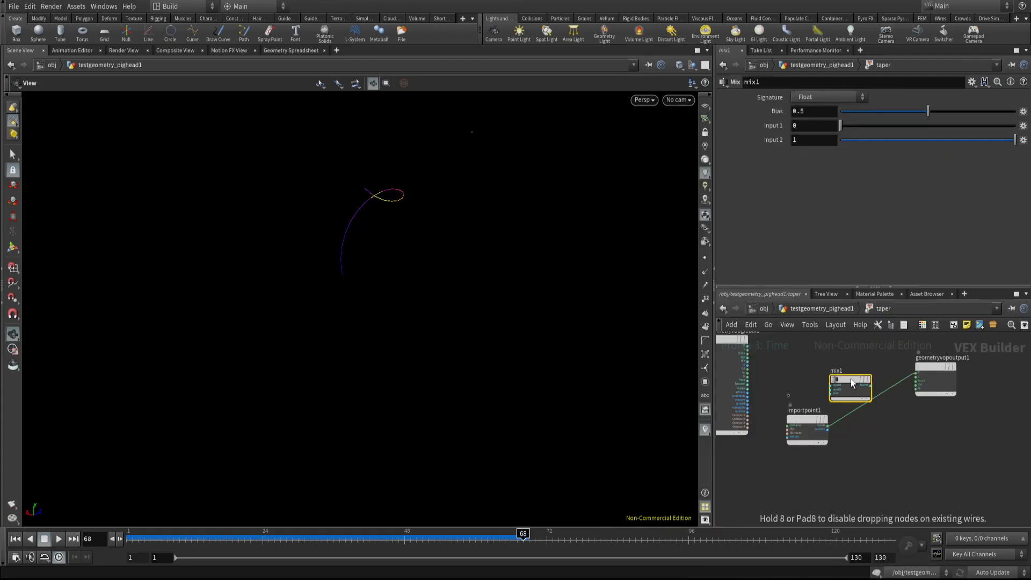
pyautogui.scroll(3, 856, 362)
pyautogui.click(808, 349)
pyautogui.click(940, 378)
pyautogui.click(940, 383)
pyautogui.click(922, 464)
# - Wire mix1's blend output into P on the geometry output node
pyautogui.moveTo(908, 455); pyautogui.dragTo(876, 396)
pyautogui.moveTo(999, 380); pyautogui.dragTo(878, 375, button='middle')
pyautogui.moveTo(878, 375); pyautogui.dragTo(920, 385)
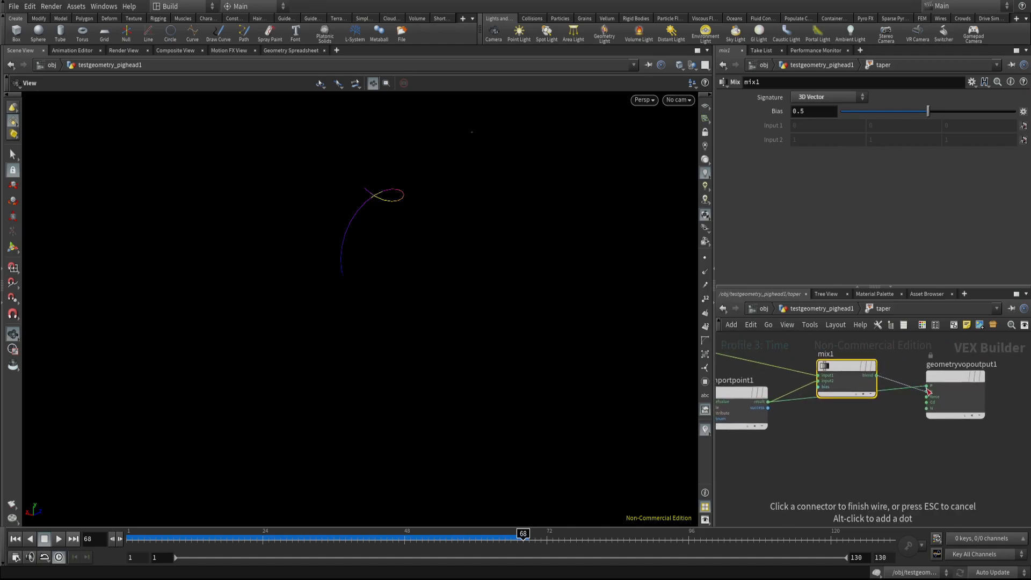
pyautogui.scroll(2, 918, 389)
pyautogui.click(859, 366)
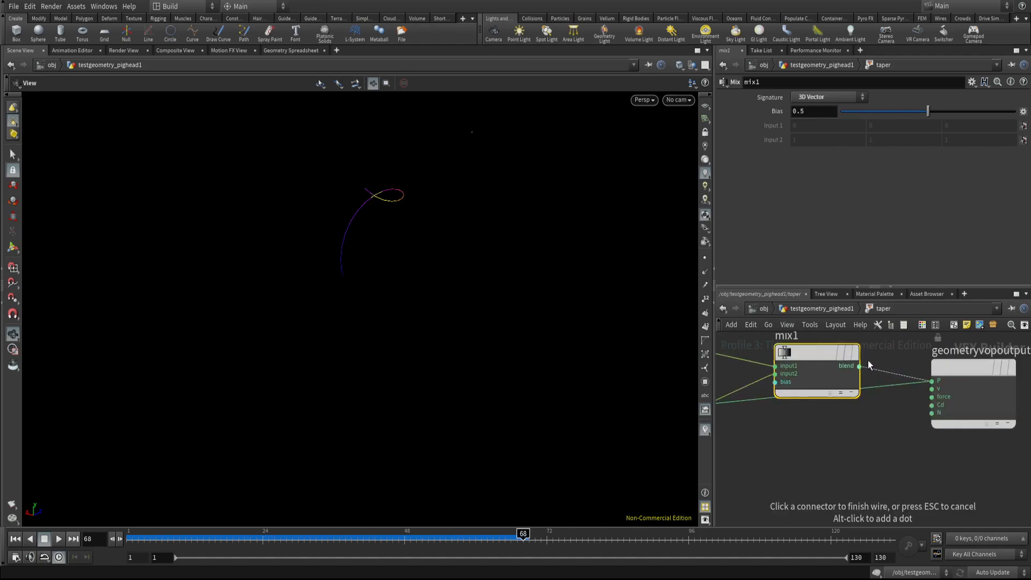
pyautogui.click(932, 380)
pyautogui.scroll(-2, 865, 404)
# - Lower mix1's Bias to 0 to check its effect on the particles
pyautogui.moveTo(387, 249); pyautogui.dragTo(527, 265)
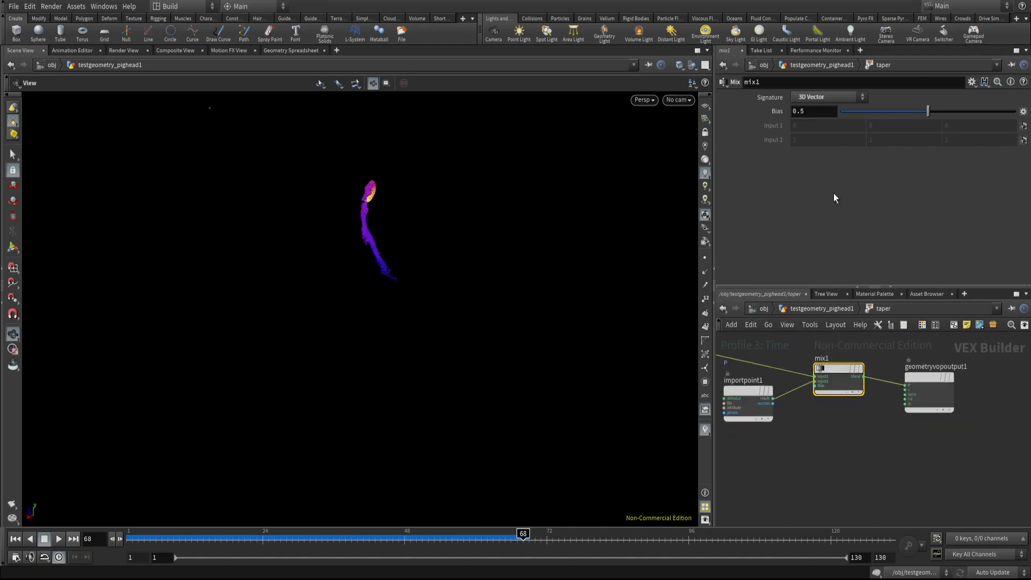
pyautogui.moveTo(928, 111); pyautogui.dragTo(827, 112)
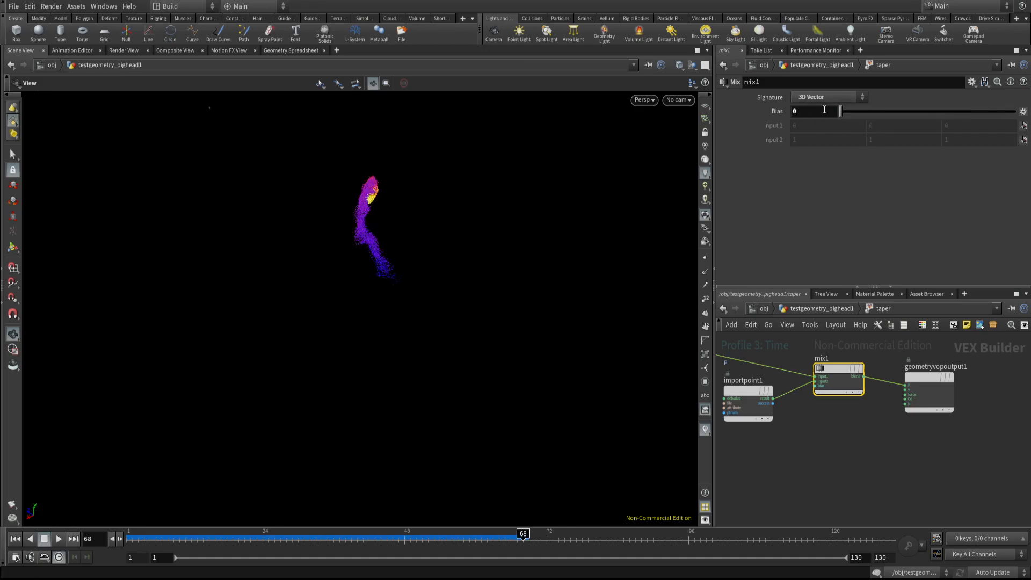
pyautogui.scroll(3, 814, 397)
pyautogui.scroll(-4, 814, 398)
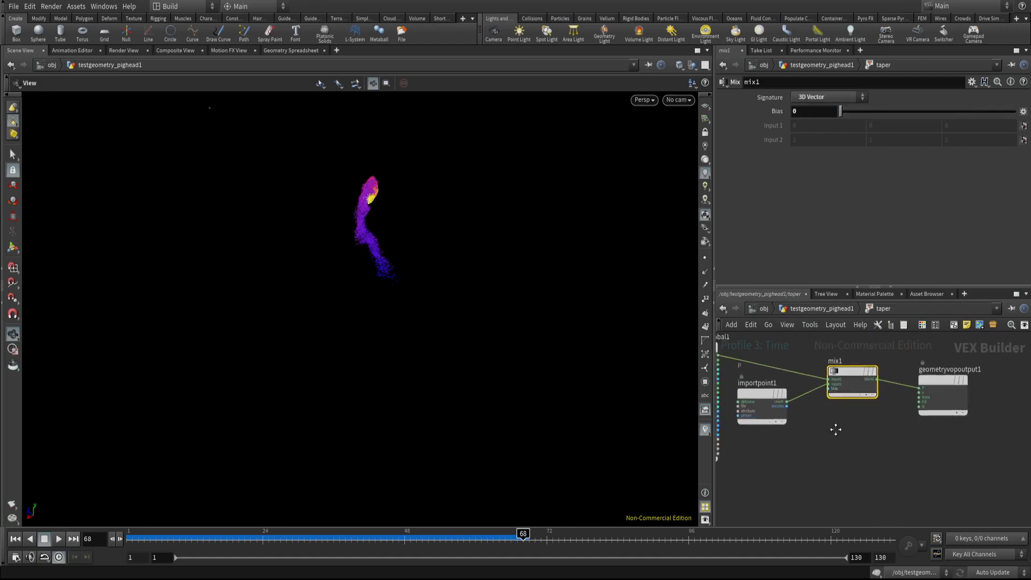
# - Spread the VOP nodes apart and place a Divide node beside the global parameters
pyautogui.moveTo(895, 362); pyautogui.dragTo(913, 388)
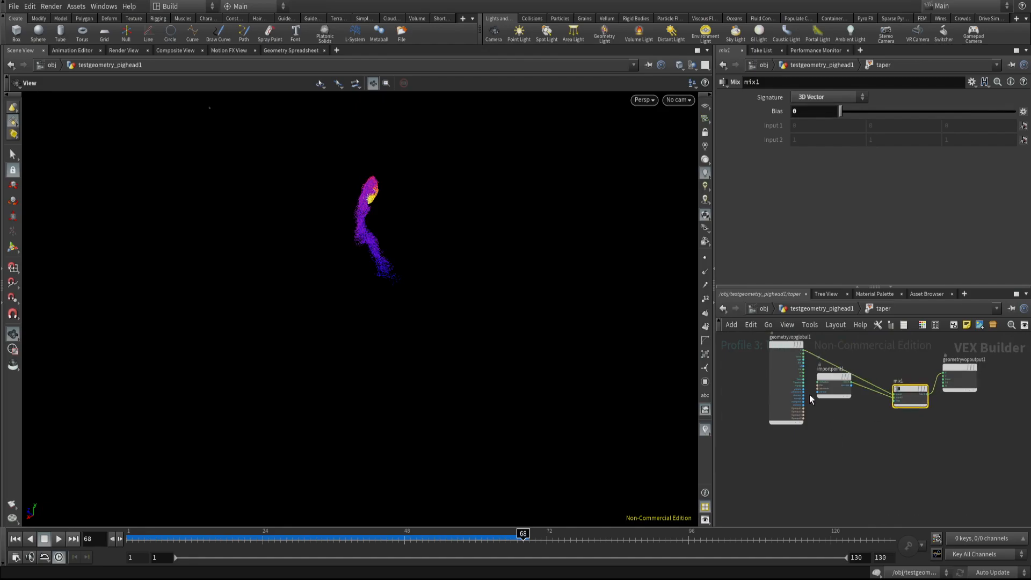
pyautogui.moveTo(788, 344); pyautogui.dragTo(791, 392)
pyautogui.scroll(3, 860, 429)
pyautogui.click(859, 430)
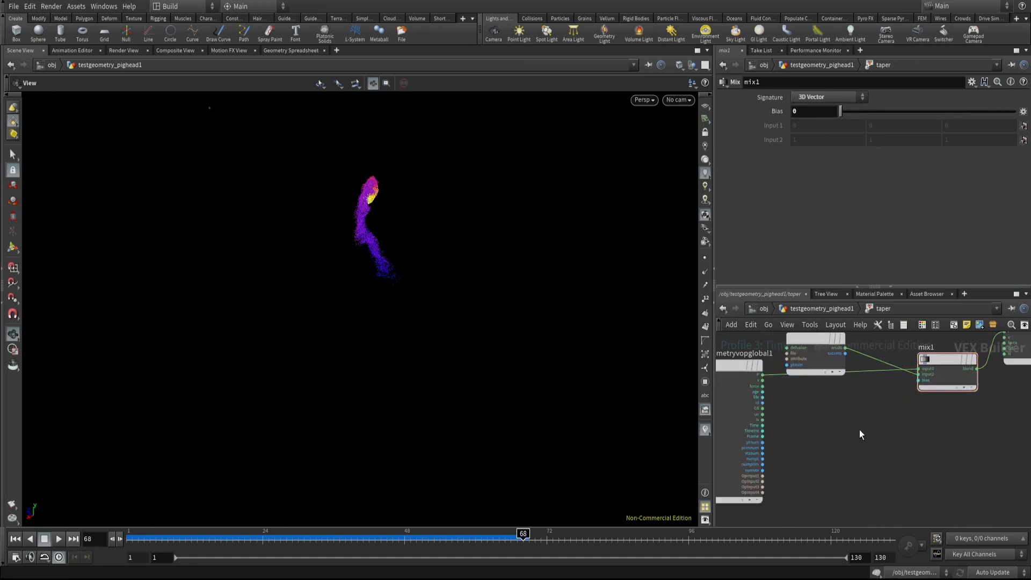
pyautogui.press('Tab')
pyautogui.write('div')
pyautogui.click(960, 145)
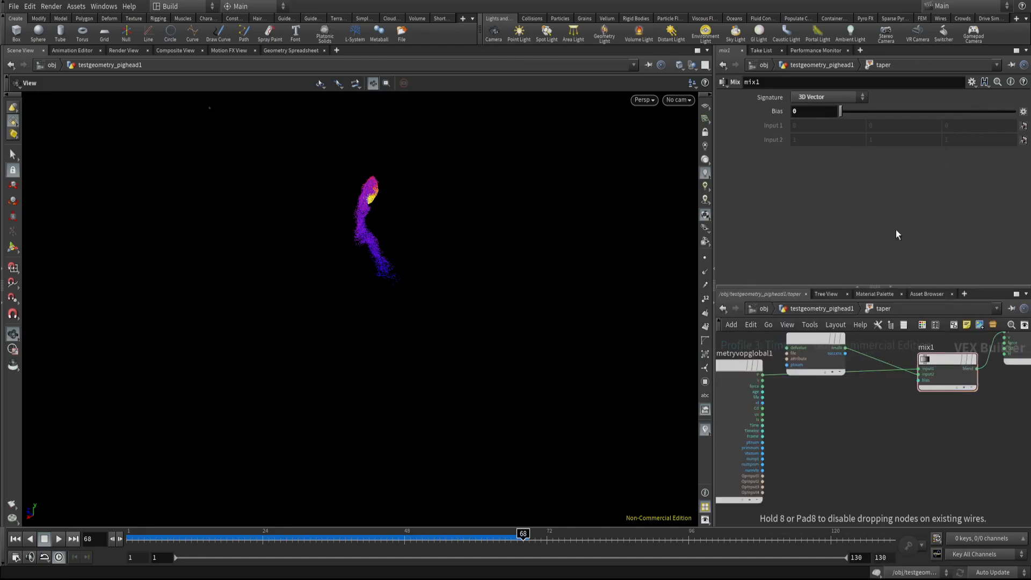
pyautogui.click(820, 426)
# - Wire the global age into divide1's first input and life into its second input
pyautogui.scroll(2, 755, 465)
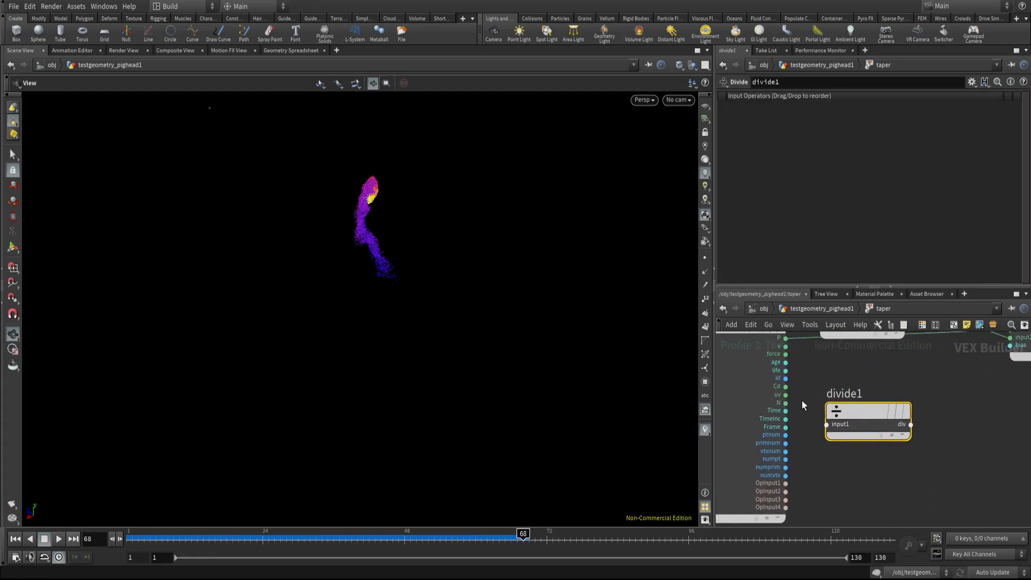
pyautogui.click(785, 363)
pyautogui.click(827, 424)
pyautogui.click(785, 370)
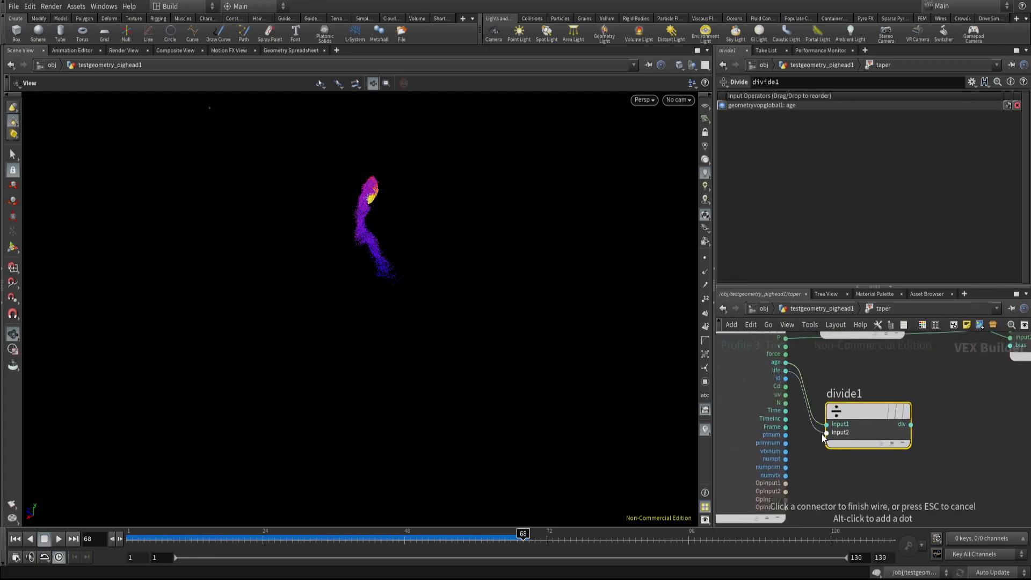
pyautogui.click(827, 433)
# - Wire divide1's output into mix1's bias, tidy the nodes and inspect the tapered particles
pyautogui.click(912, 425)
pyautogui.moveTo(1002, 368); pyautogui.dragTo(889, 372, button='middle')
pyautogui.click(898, 350)
pyautogui.scroll(-3, 904, 396)
pyautogui.moveTo(872, 410); pyautogui.dragTo(730, 435, button='middle')
pyautogui.moveTo(778, 377); pyautogui.dragTo(777, 365)
pyautogui.moveTo(843, 383); pyautogui.dragTo(852, 410, button='middle')
pyautogui.moveTo(442, 246); pyautogui.dragTo(435, 165)
pyautogui.scroll(-3, 828, 382)
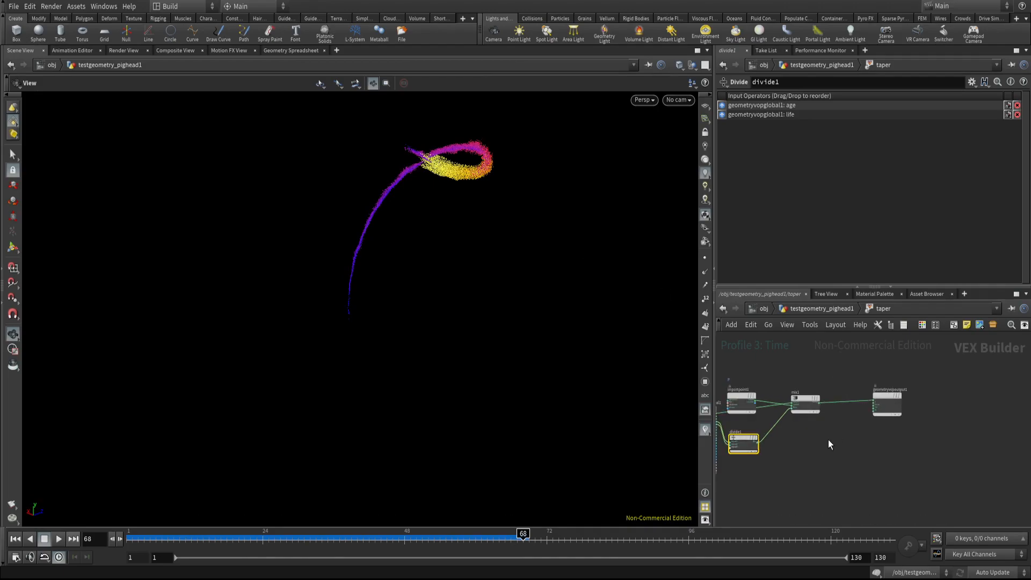
# - Insert a Ramp Parameter between divide1 and mix1 and switch it to a float ramp
pyautogui.press('Tab')
pyautogui.write('ram')
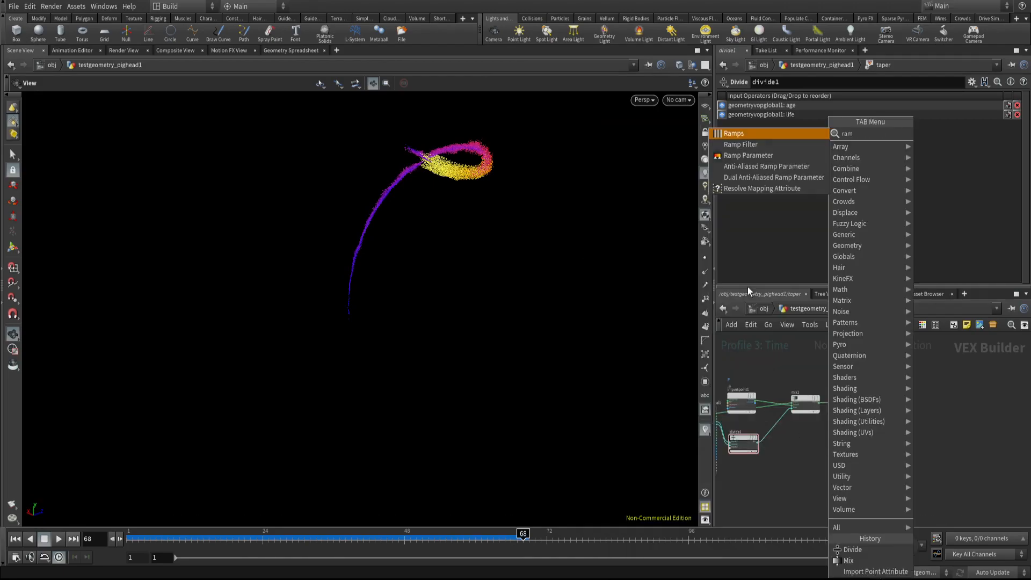
pyautogui.click(752, 156)
pyautogui.click(776, 427)
pyautogui.click(828, 138)
pyautogui.click(822, 159)
# - Back on the taper node, set the ramp's point 2 Value to 1
pyautogui.click(824, 313)
pyautogui.scroll(-5, 816, 195)
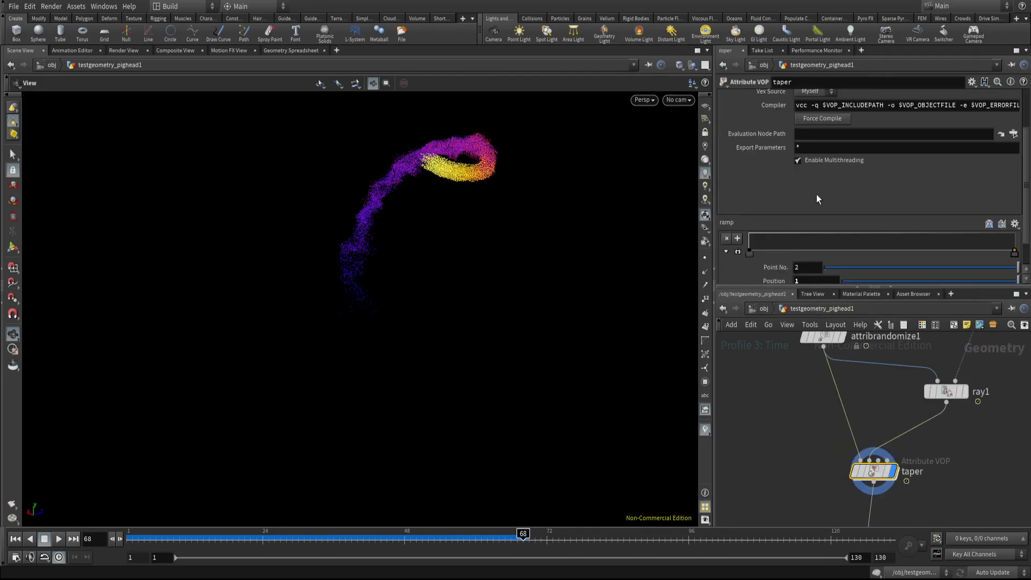
pyautogui.moveTo(843, 261); pyautogui.dragTo(1019, 261)
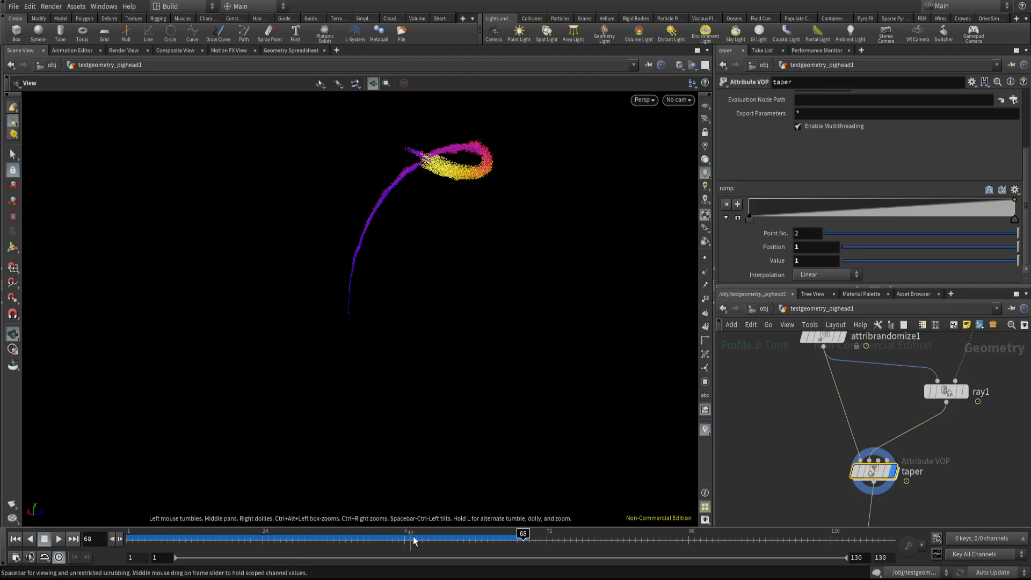
# - Play and scrub the tapered particle trail, and watch it through cam1
pyautogui.hotkey('ctrl', 'Up')
pyautogui.press('Up')
pyautogui.moveTo(385, 498); pyautogui.dragTo(498, 502)
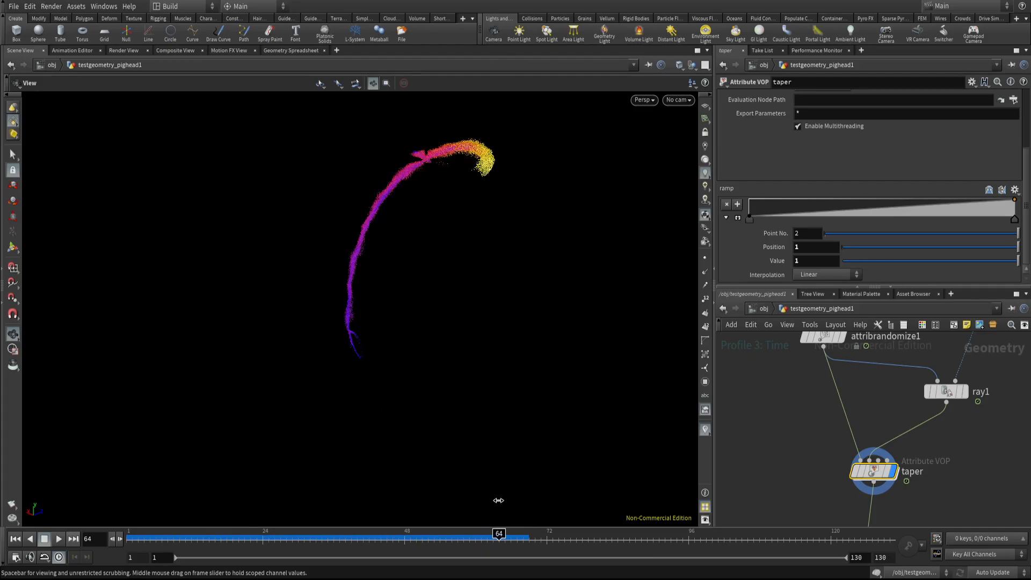
pyautogui.click(689, 101)
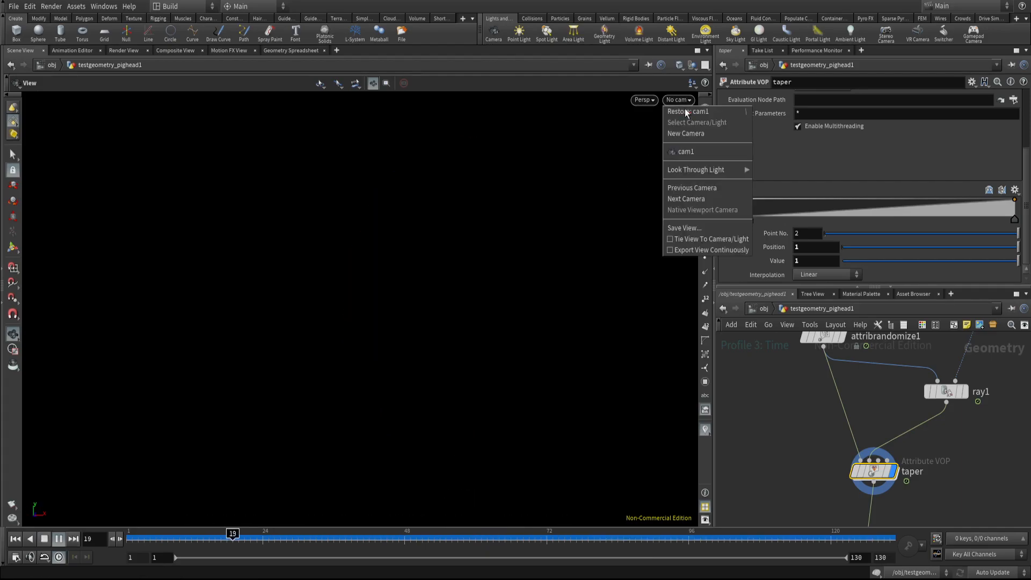
pyautogui.click(684, 152)
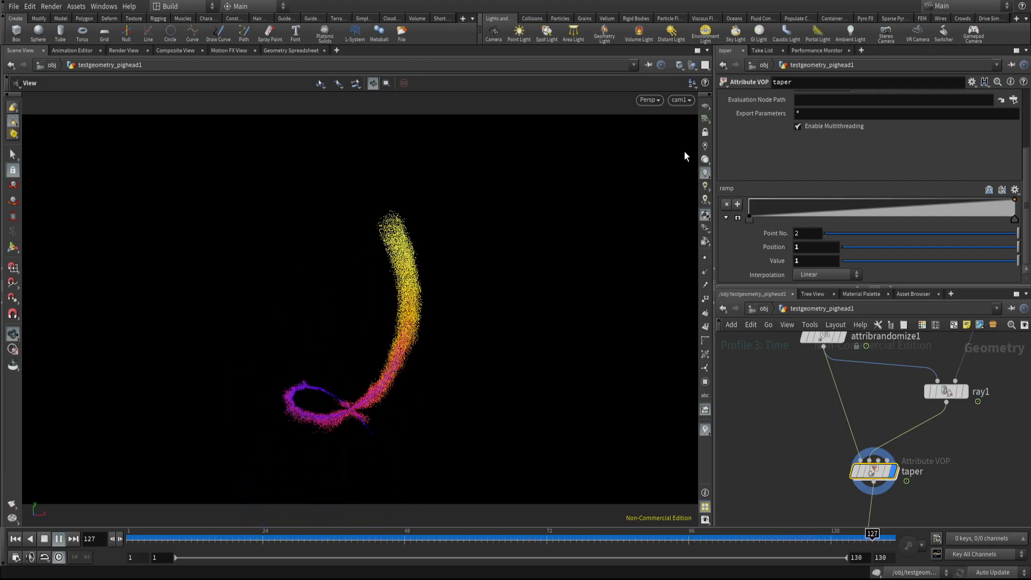
# - Move to frame 33, orbit the tapered trail and display the pointjitter1 points for comparison
pyautogui.moveTo(387, 541); pyautogui.dragTo(315, 535)
pyautogui.moveTo(336, 341); pyautogui.dragTo(426, 320)
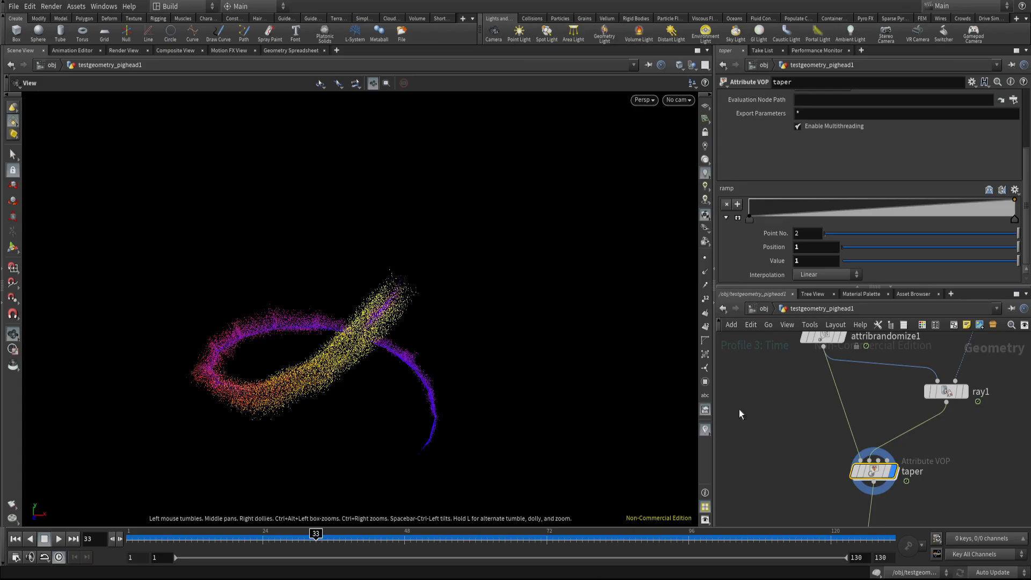
pyautogui.scroll(-4, 779, 388)
pyautogui.moveTo(778, 382); pyautogui.dragTo(779, 516, button='middle')
pyautogui.scroll(2, 780, 481)
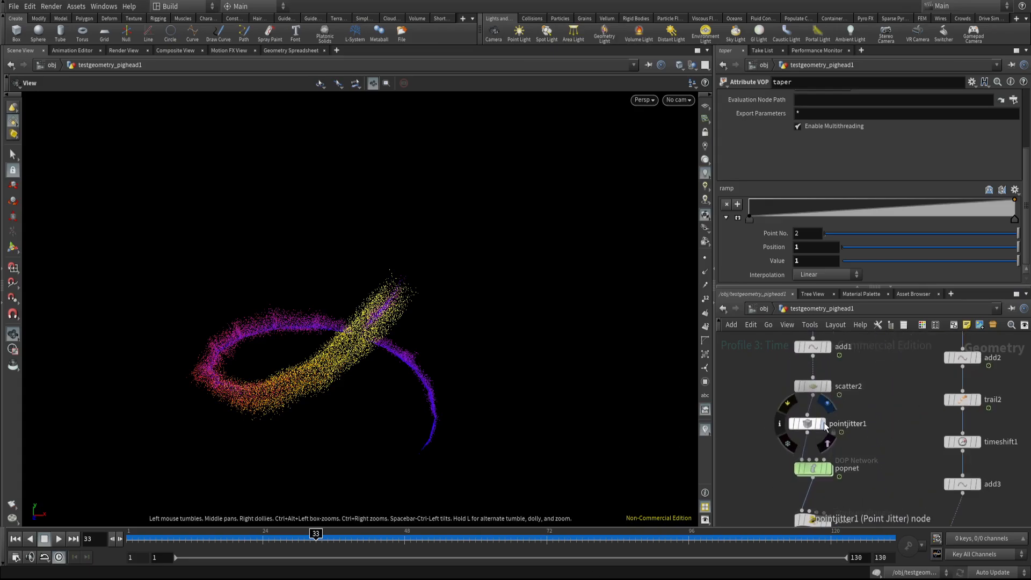
pyautogui.click(808, 423)
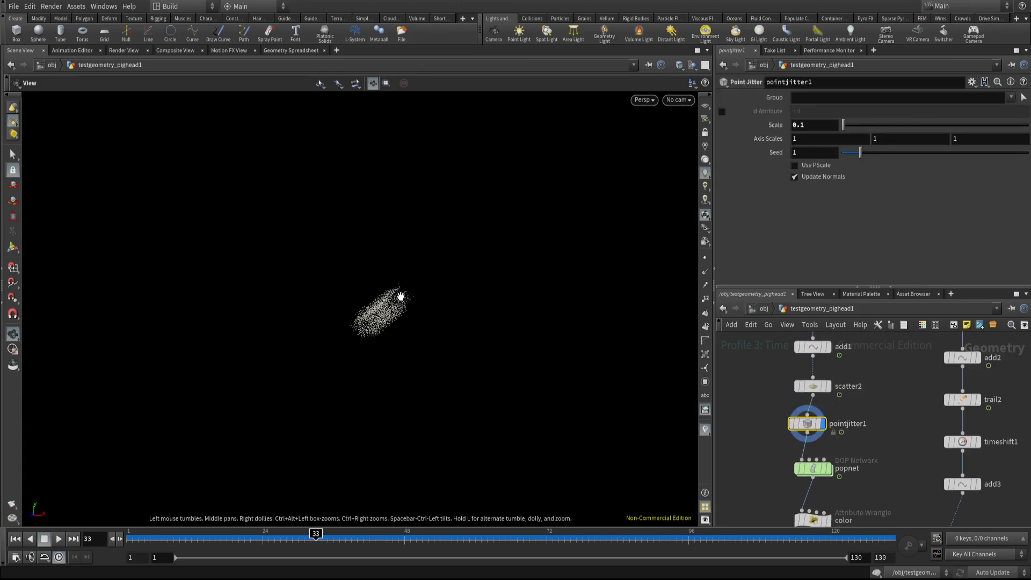
# - Display the ray1 output and turn on point markers to examine the points projected onto the path curve
pyautogui.scroll(-2, 752, 457)
pyautogui.moveTo(753, 457); pyautogui.dragTo(750, 371, button='middle')
pyautogui.scroll(-2, 745, 403)
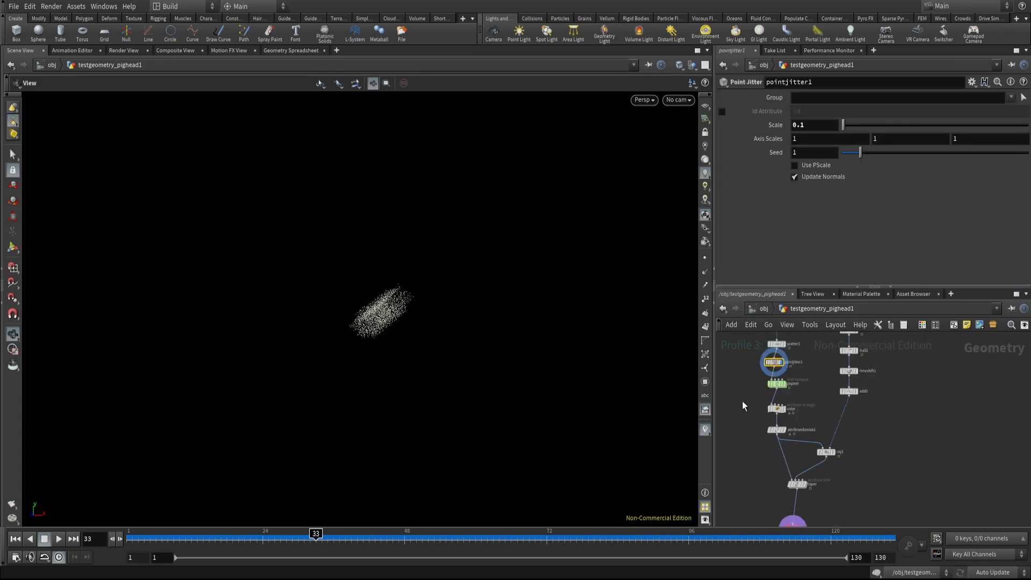
pyautogui.scroll(3, 802, 472)
pyautogui.click(855, 442)
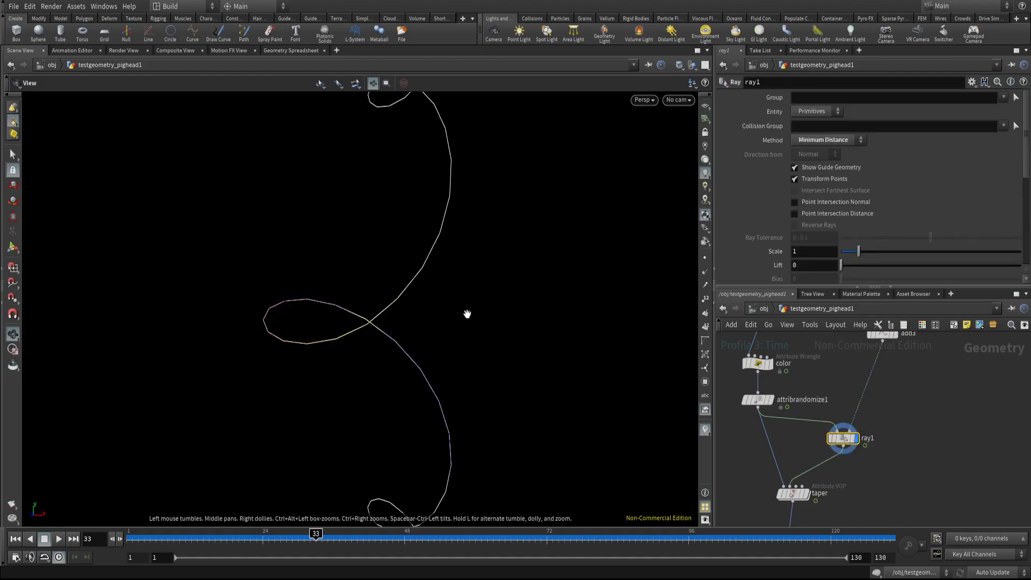
pyautogui.click(705, 259)
pyautogui.moveTo(313, 341); pyautogui.dragTo(269, 337)
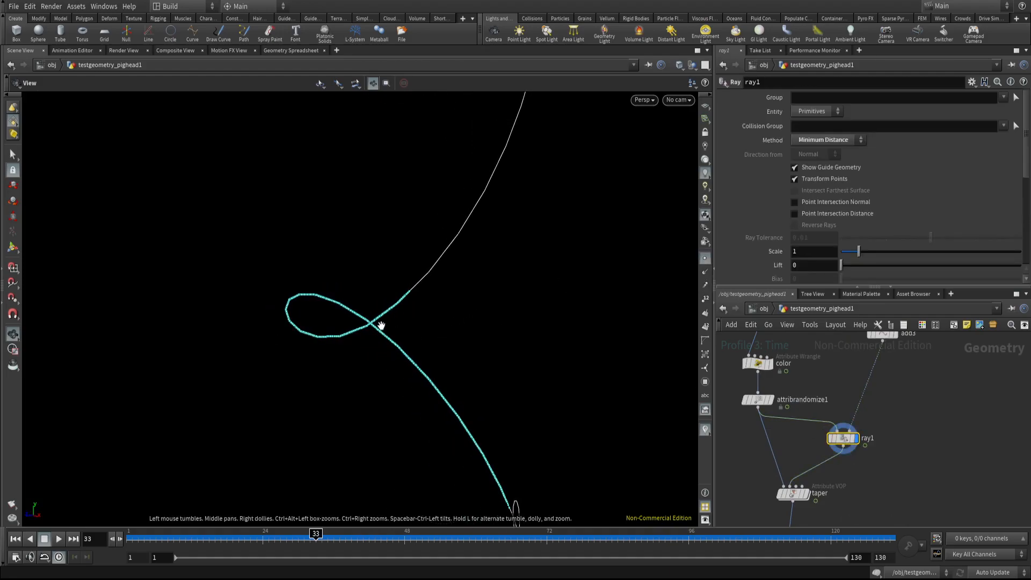
# - Move ray1 beside the emission chain, cut its old wires, feed pointjitter1 into it and display it
pyautogui.scroll(-3, 894, 451)
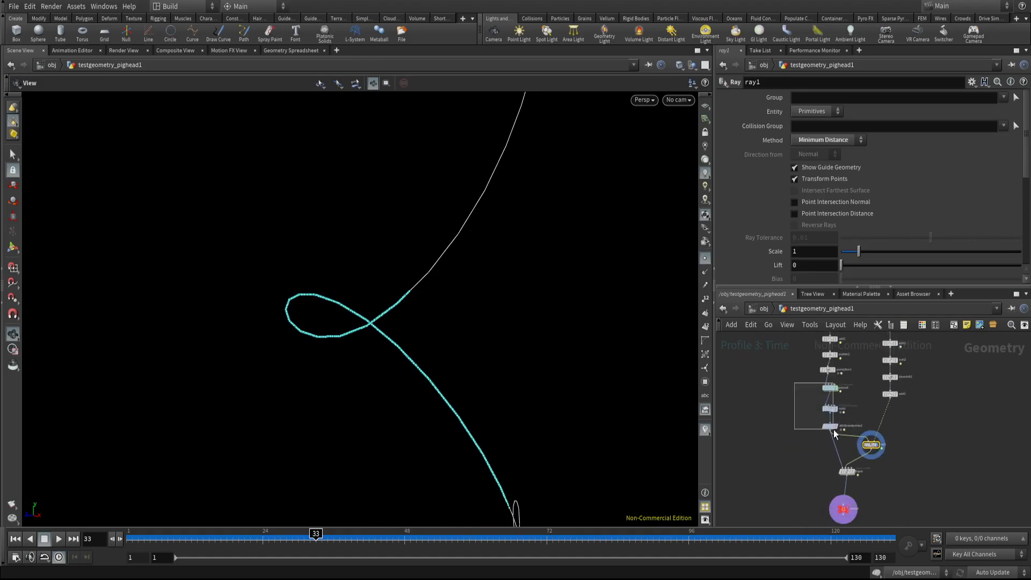
pyautogui.moveTo(853, 482); pyautogui.dragTo(858, 515)
pyautogui.moveTo(847, 472)
pyautogui.mouseDown()
pyautogui.moveTo(843, 497)
pyautogui.moveTo(851, 455)
pyautogui.moveTo(914, 440)
pyautogui.moveTo(850, 402)
pyautogui.moveTo(868, 398)
pyautogui.mouseUp()
pyautogui.click(887, 480)
pyautogui.press('y')
pyautogui.scroll(2, 841, 372)
pyautogui.click(821, 375)
pyautogui.click(861, 409)
pyautogui.click(867, 398)
# - Delete timeshift1 from the path chain and display trail2 with a Trail Length of 10
pyautogui.scroll(2, 815, 408)
pyautogui.scroll(-1, 768, 418)
pyautogui.moveTo(768, 417)
pyautogui.mouseDown(button='middle')
pyautogui.moveTo(779, 370)
pyautogui.moveTo(773, 424)
pyautogui.mouseUp(button='middle')
pyautogui.scroll(-3, 906, 442)
pyautogui.moveTo(893, 366); pyautogui.dragTo(885, 390, button='middle')
pyautogui.scroll(2, 888, 412)
pyautogui.scroll(2, 895, 421)
pyautogui.click(930, 434)
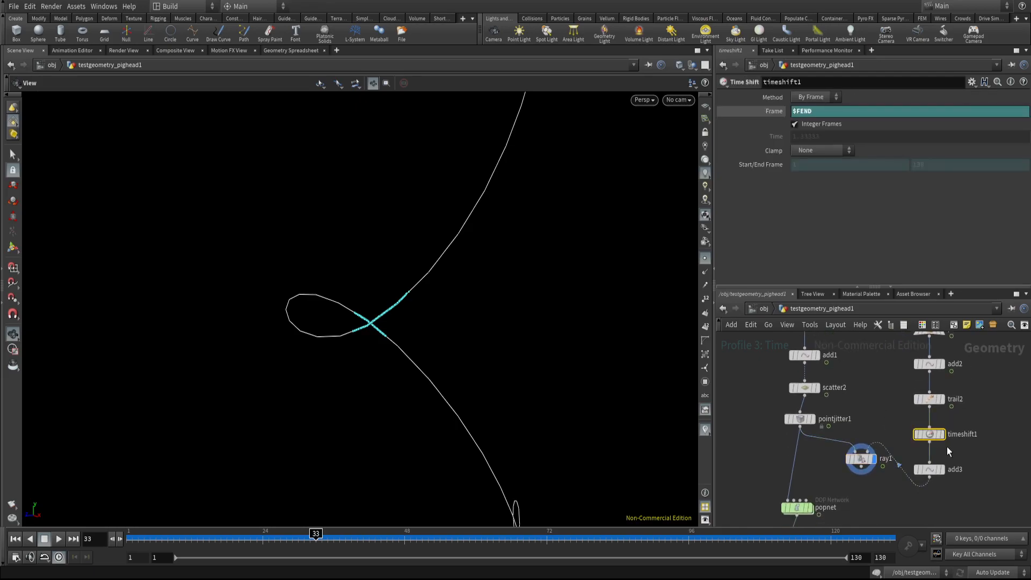
pyautogui.click(931, 398)
pyautogui.click(942, 398)
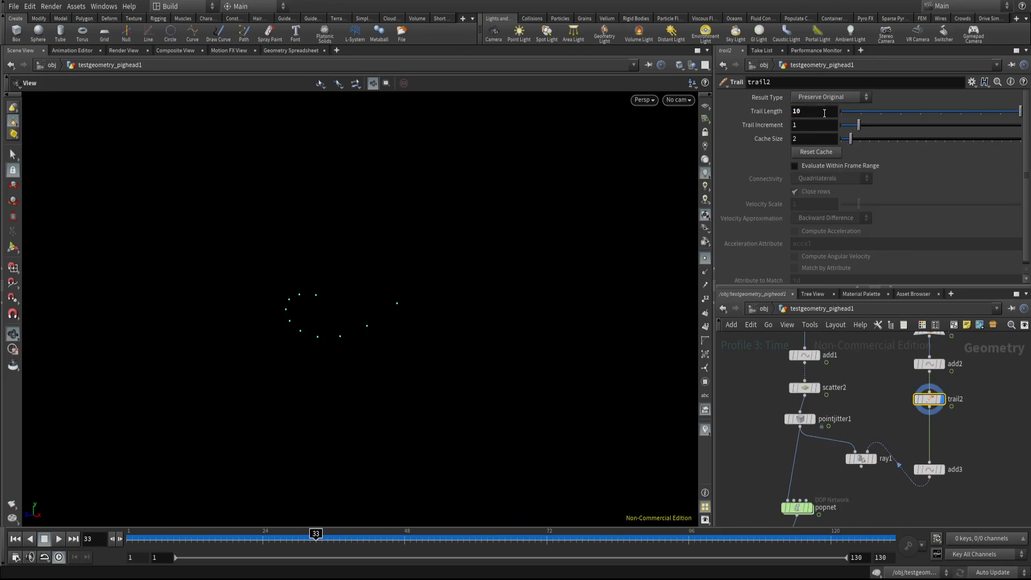
# - Move add3 up under trail2, then display ray1 and scrub to frame 36 to check the shorter curve
pyautogui.moveTo(933, 472); pyautogui.dragTo(939, 436)
pyautogui.click(941, 435)
pyautogui.moveTo(895, 372); pyautogui.dragTo(897, 390, button='middle')
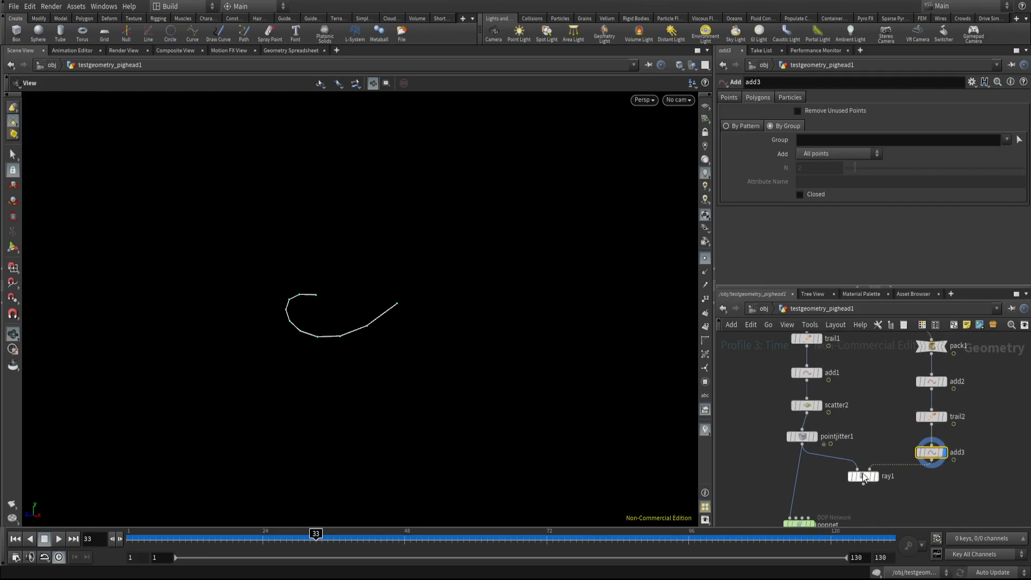
pyautogui.click(879, 481)
pyautogui.moveTo(289, 537)
pyautogui.mouseDown()
pyautogui.moveTo(237, 537)
pyautogui.moveTo(292, 532)
pyautogui.mouseUp()
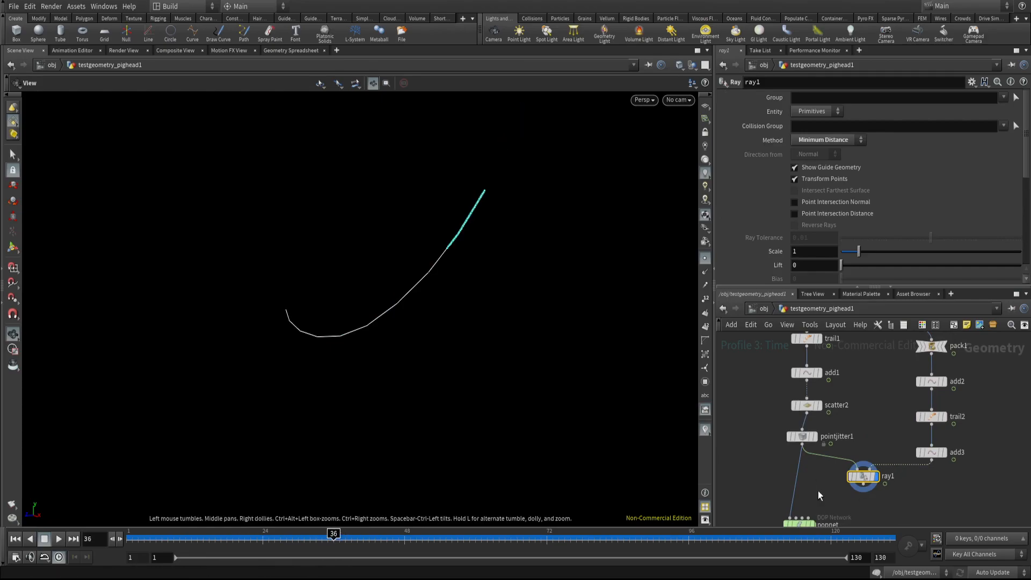
# - Insert a Rest Position node between pointjitter1 and popnet, with ray1 wired into its second input
pyautogui.moveTo(821, 481); pyautogui.dragTo(826, 420, button='middle')
pyautogui.press('Tab')
pyautogui.write('rest')
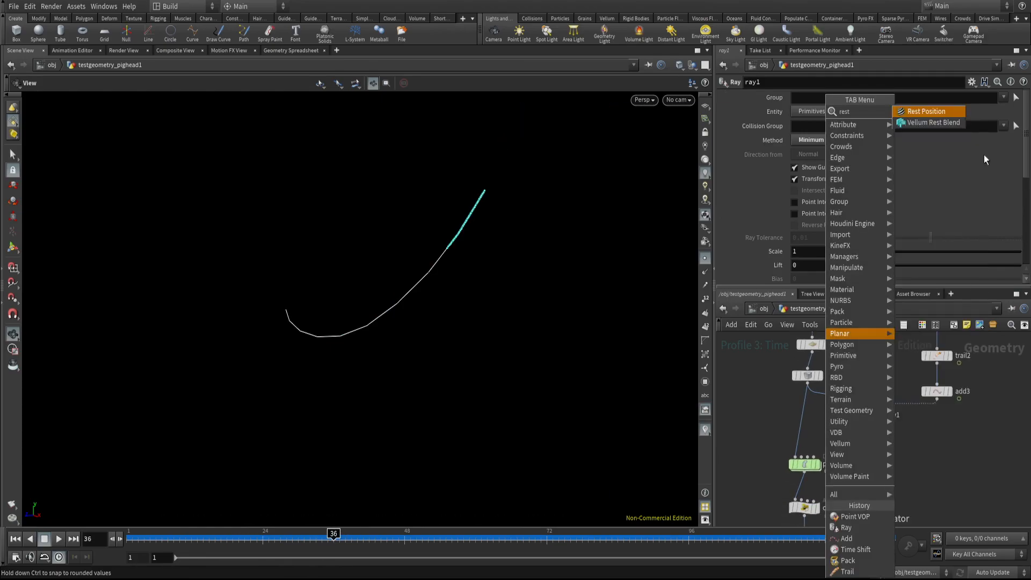
pyautogui.click(921, 114)
pyautogui.click(807, 436)
pyautogui.scroll(2, 808, 436)
pyautogui.moveTo(808, 436)
pyautogui.mouseDown()
pyautogui.moveTo(792, 436)
pyautogui.moveTo(815, 436)
pyautogui.moveTo(804, 437)
pyautogui.mouseUp()
pyautogui.click(801, 426)
pyautogui.click(881, 421)
pyautogui.click(813, 437)
pyautogui.moveTo(804, 437); pyautogui.dragTo(840, 388, button='middle')
# - Rewind to frame 1, display popnet, run the simulation to frame 25 and hide the point markers
pyautogui.click(31, 537)
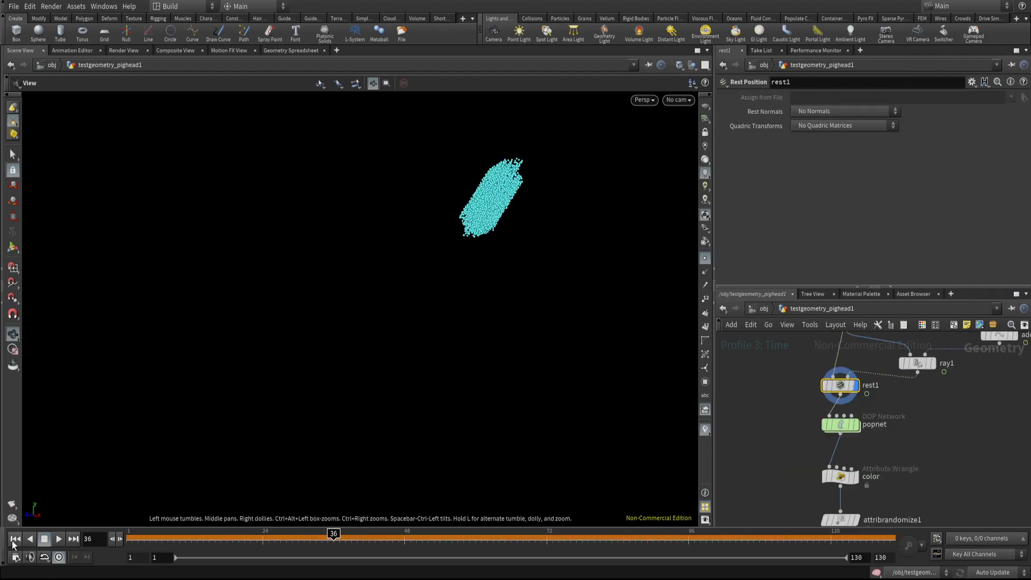
pyautogui.click(14, 538)
pyautogui.click(840, 424)
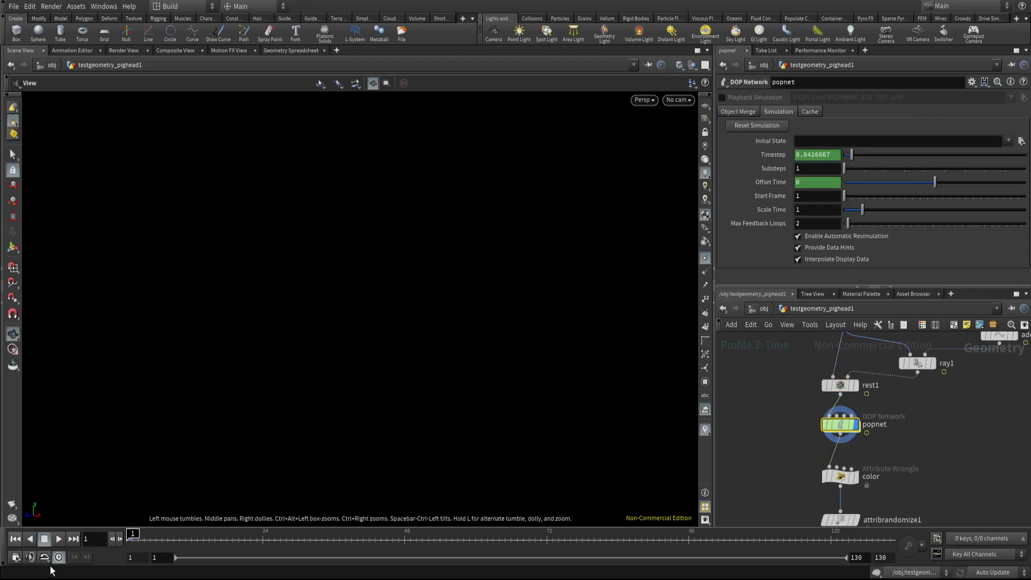
pyautogui.click(46, 541)
pyautogui.click(705, 259)
# - Inside the taper network, delete the old attribute import that feeds mix1
pyautogui.scroll(-3, 501, 315)
pyautogui.moveTo(776, 518); pyautogui.dragTo(756, 354, button='middle')
pyautogui.scroll(-1, 756, 354)
pyautogui.moveTo(844, 450); pyautogui.dragTo(826, 430)
pyautogui.doubleClick(827, 432)
pyautogui.scroll(-1, 836, 466)
pyautogui.moveTo(837, 468); pyautogui.dragTo(813, 505, button='middle')
pyautogui.scroll(1, 837, 457)
pyautogui.moveTo(793, 391); pyautogui.dragTo(791, 360)
pyautogui.moveTo(821, 407); pyautogui.dragTo(819, 459, button='middle')
pyautogui.moveTo(747, 377); pyautogui.dragTo(809, 417)
pyautogui.press('Delete')
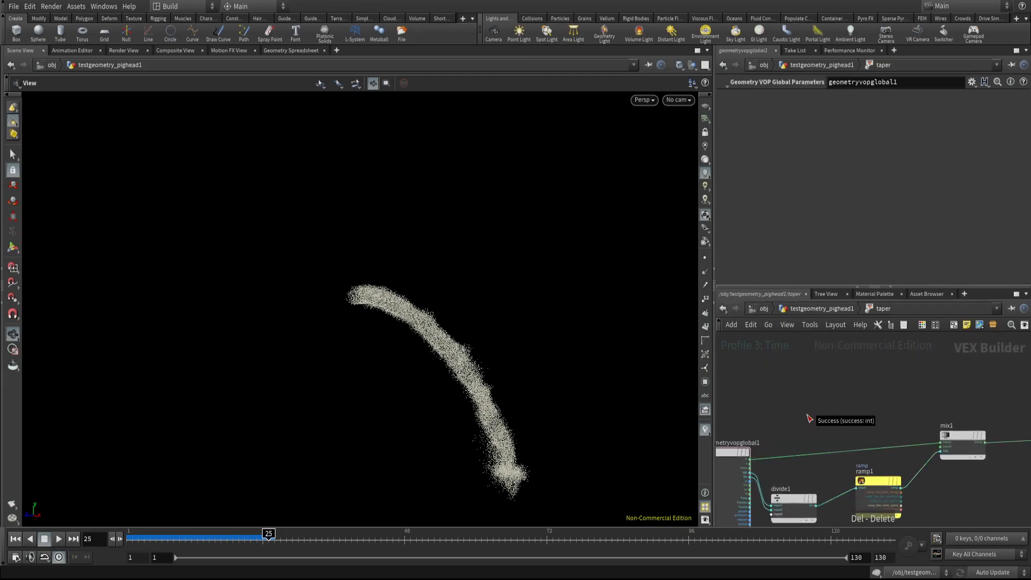
# - Add a Bind node named rest with the Vector type and wire its rest output into mix1's second input
pyautogui.press('Tab')
pyautogui.write('bind')
pyautogui.press('Return')
pyautogui.click(827, 393)
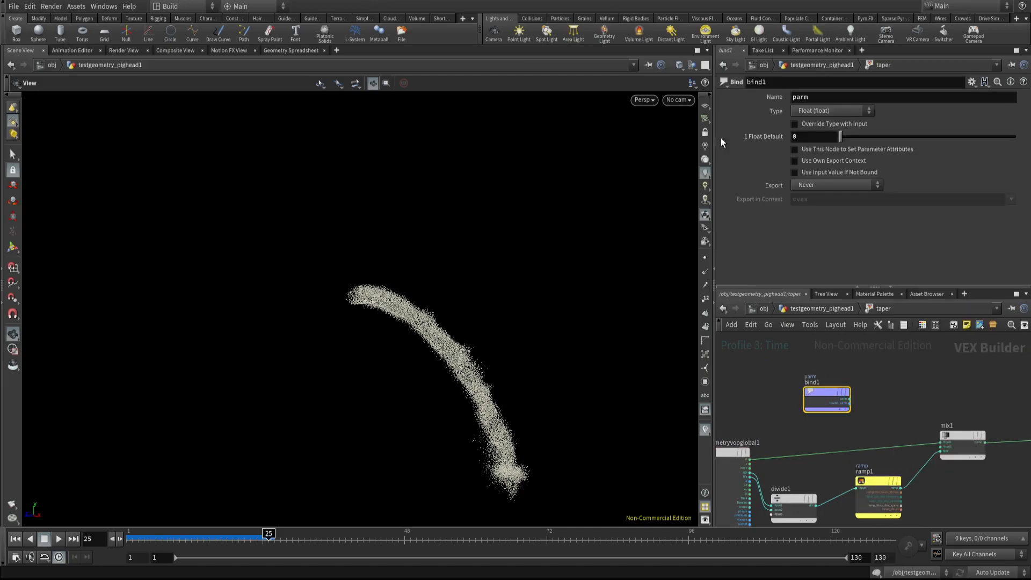
pyautogui.click(826, 110)
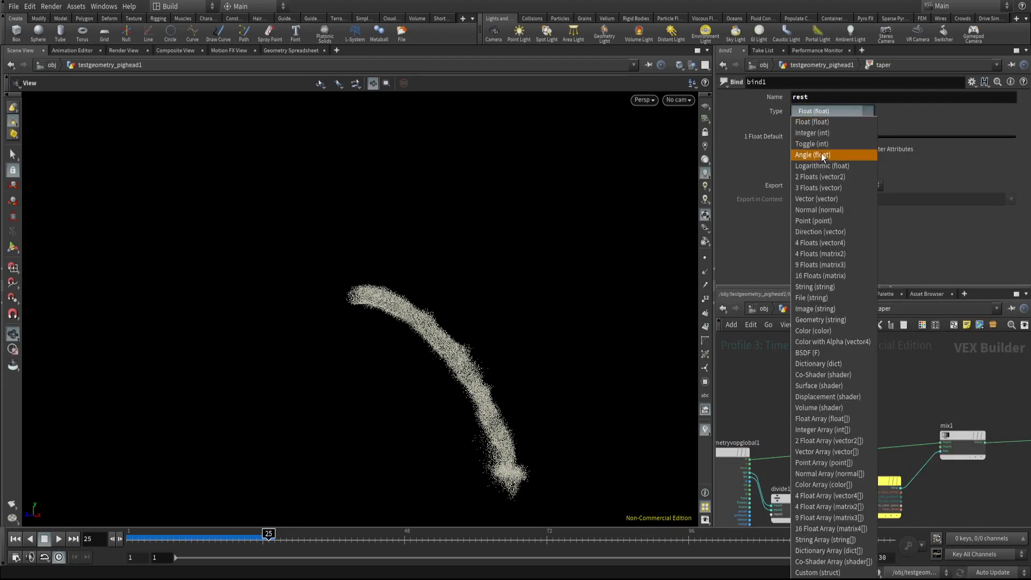
pyautogui.click(819, 199)
pyautogui.scroll(3, 866, 391)
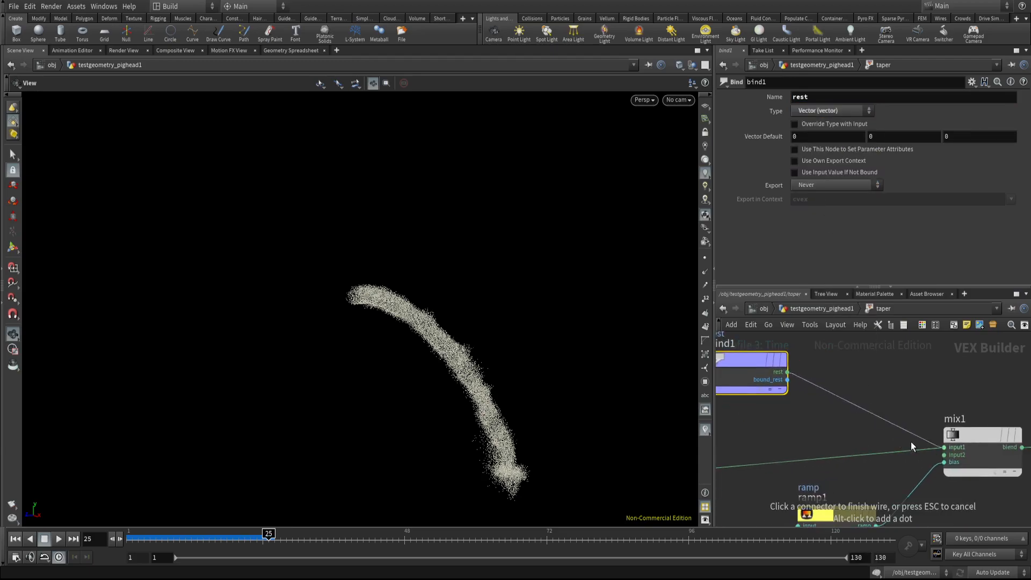
# - Return to the geometry network, display the taper node and inspect the colored trail at frame 18
pyautogui.press('u')
pyautogui.click(834, 424)
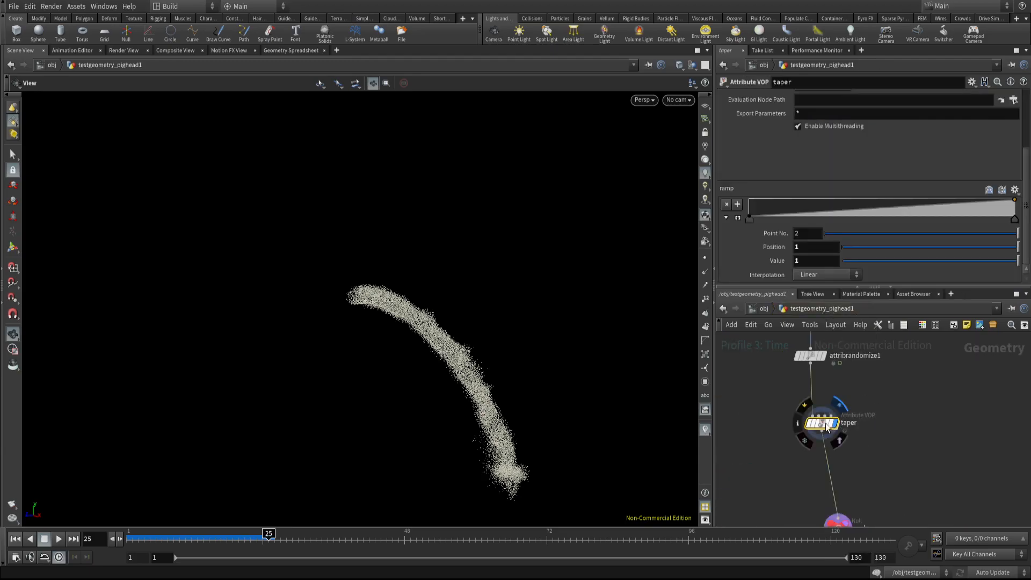
pyautogui.moveTo(244, 534)
pyautogui.mouseDown()
pyautogui.moveTo(249, 523)
pyautogui.moveTo(227, 533)
pyautogui.mouseUp()
pyautogui.moveTo(427, 300); pyautogui.dragTo(396, 162, button='middle')
pyautogui.moveTo(396, 162); pyautogui.dragTo(280, 247)
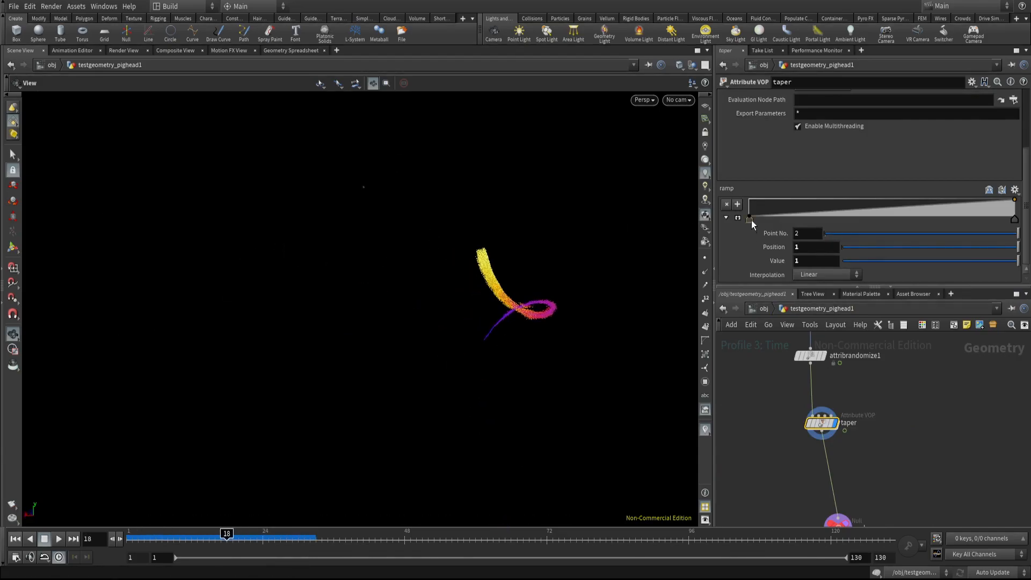
pyautogui.scroll(-3, 775, 377)
pyautogui.moveTo(784, 365); pyautogui.dragTo(795, 499, button='middle')
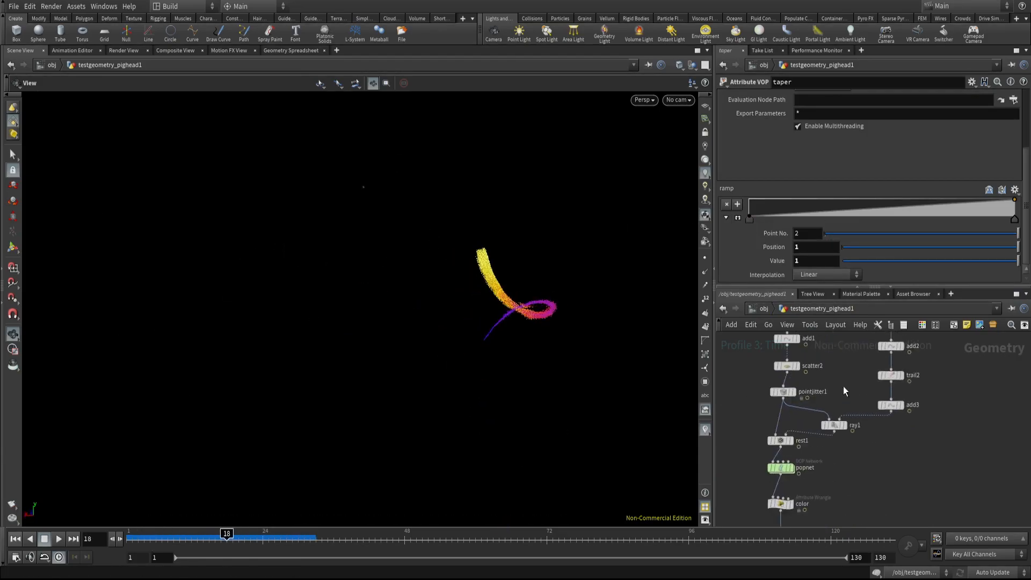
# - Play the tapered trail from the start, scrub back to frame 21 and examine its shape up close
pyautogui.moveTo(199, 539); pyautogui.dragTo(134, 538)
pyautogui.click(58, 539)
pyautogui.click(47, 540)
pyautogui.click(58, 539)
pyautogui.moveTo(401, 537); pyautogui.dragTo(244, 538)
pyautogui.moveTo(517, 373); pyautogui.dragTo(467, 369)
pyautogui.moveTo(468, 369); pyautogui.dragTo(543, 298, button='right')
pyautogui.moveTo(544, 299); pyautogui.dragTo(471, 331, button='middle')
pyautogui.moveTo(472, 331); pyautogui.dragTo(535, 303, button='right')
pyautogui.moveTo(533, 308); pyautogui.dragTo(557, 316)
# - Set trail2's Trail Length to 5 and reset the popnet simulation
pyautogui.moveTo(800, 338); pyautogui.dragTo(801, 379, button='middle')
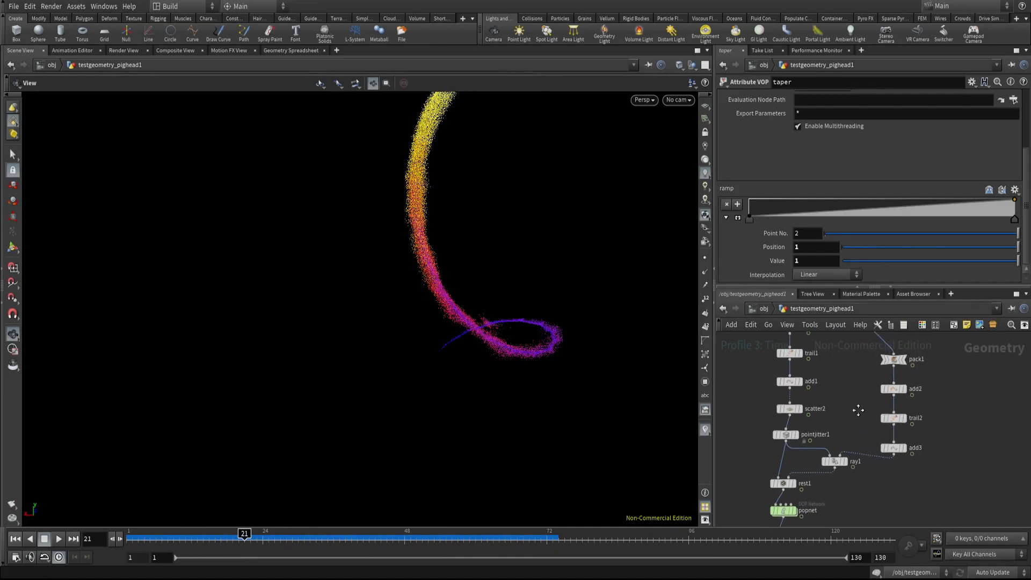
pyautogui.click(891, 418)
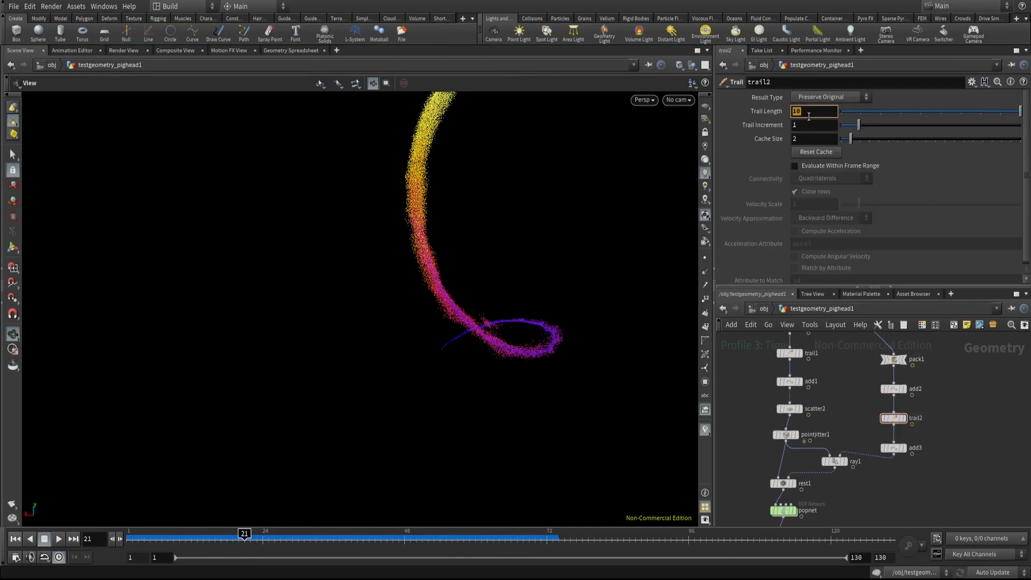
pyautogui.press('Return')
pyautogui.scroll(-2, 846, 413)
pyautogui.scroll(3, 775, 479)
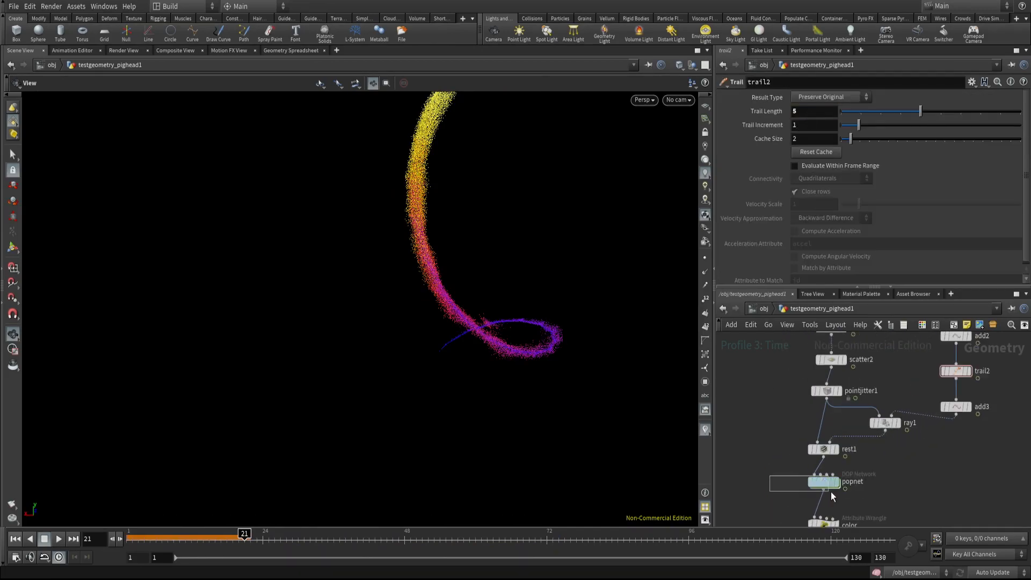
pyautogui.click(826, 486)
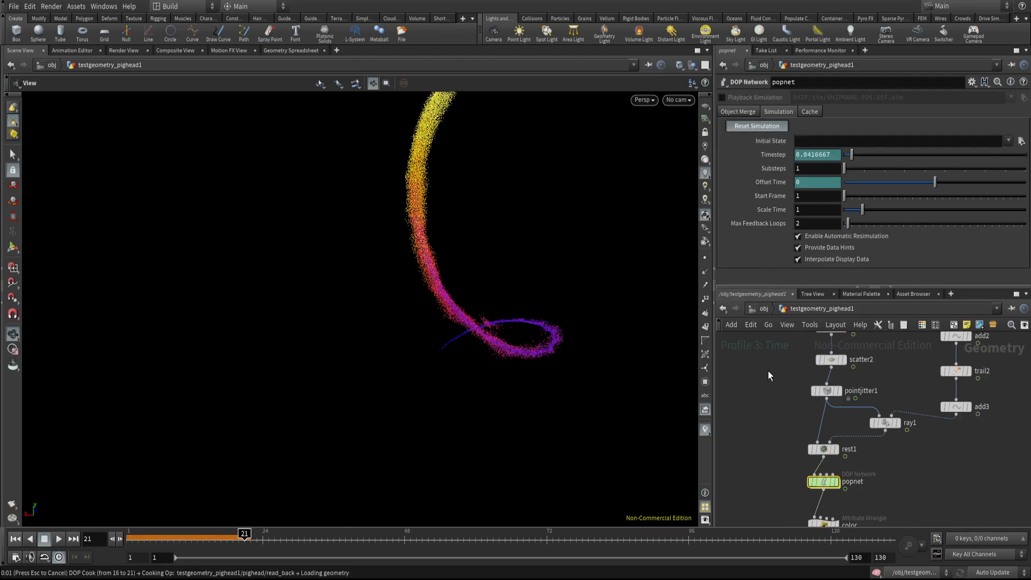
# - Play the resimulated trail, stop at frame 63 and view it through cam1
pyautogui.moveTo(488, 297); pyautogui.dragTo(470, 244, button='right')
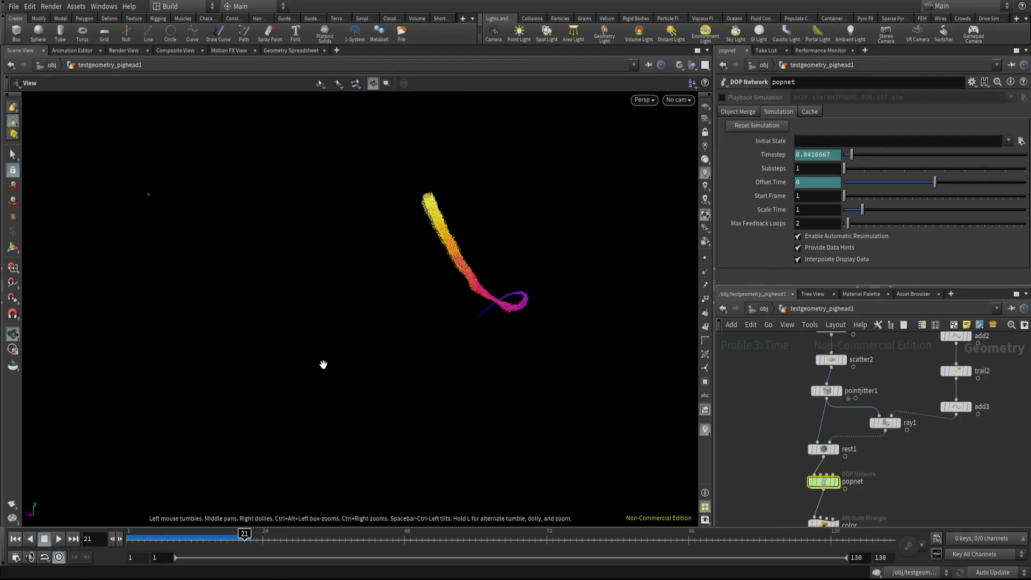
pyautogui.click(58, 539)
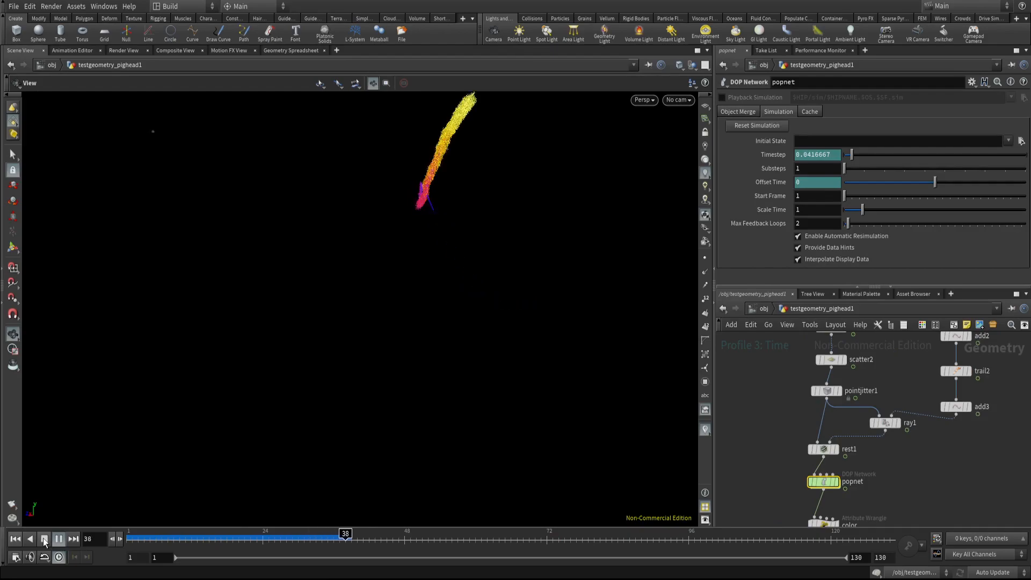
pyautogui.click(44, 539)
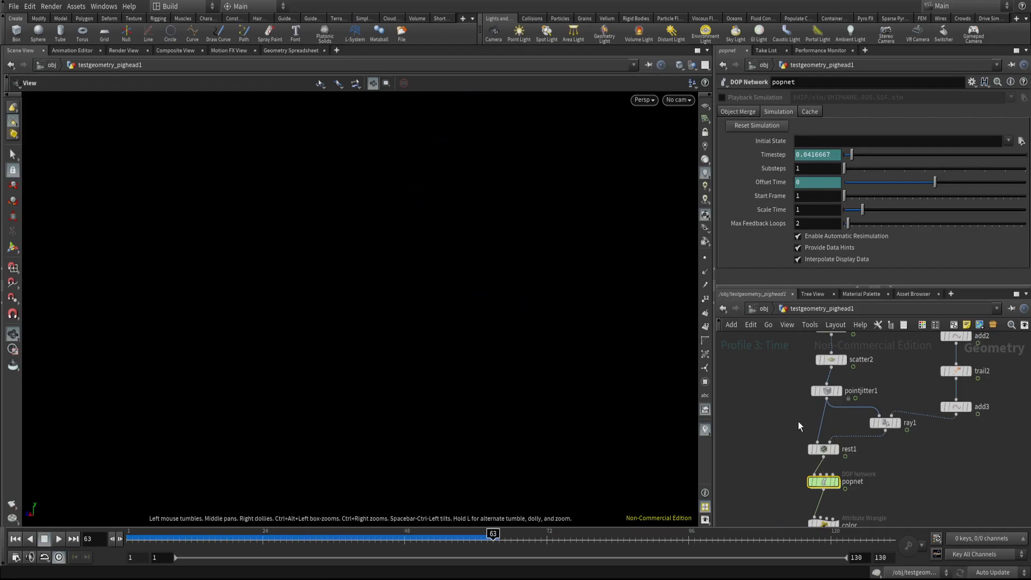
pyautogui.click(665, 100)
pyautogui.click(681, 148)
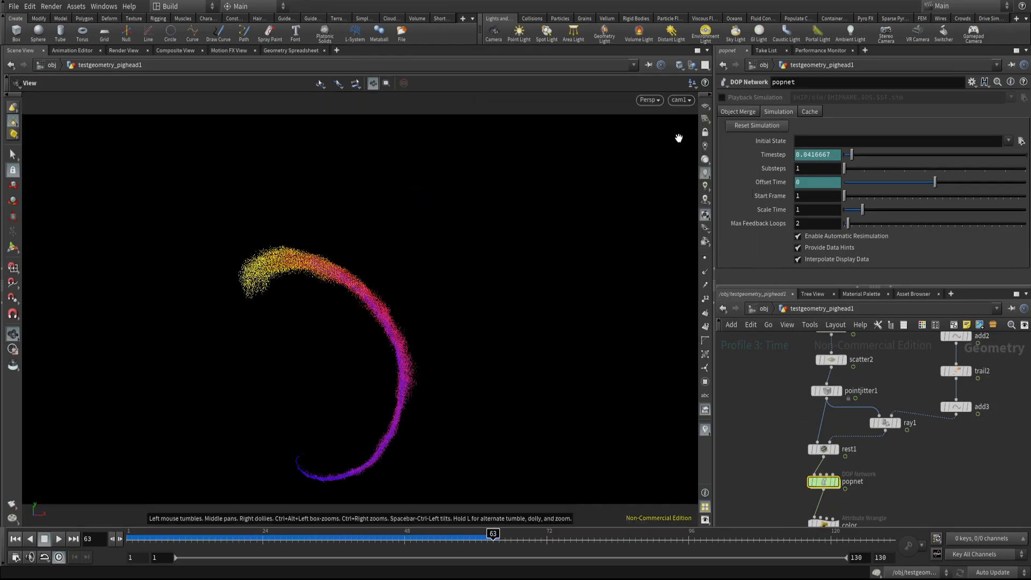
# - Maximize the scene view, create a flipbook of frames 1 to 130, review it, then close it and restore the layout
pyautogui.click(698, 51)
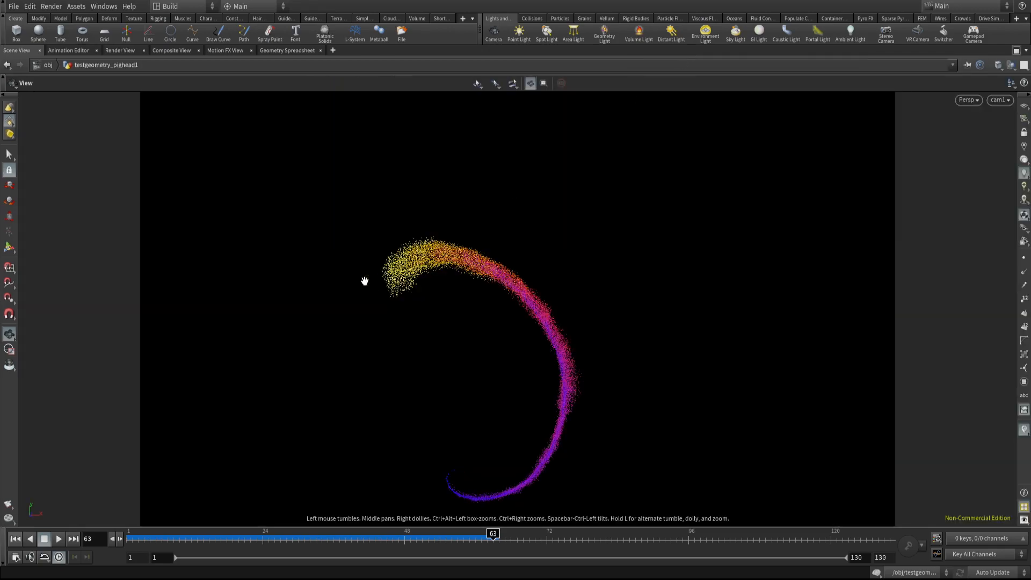
pyautogui.click(9, 503)
pyautogui.click(165, 565)
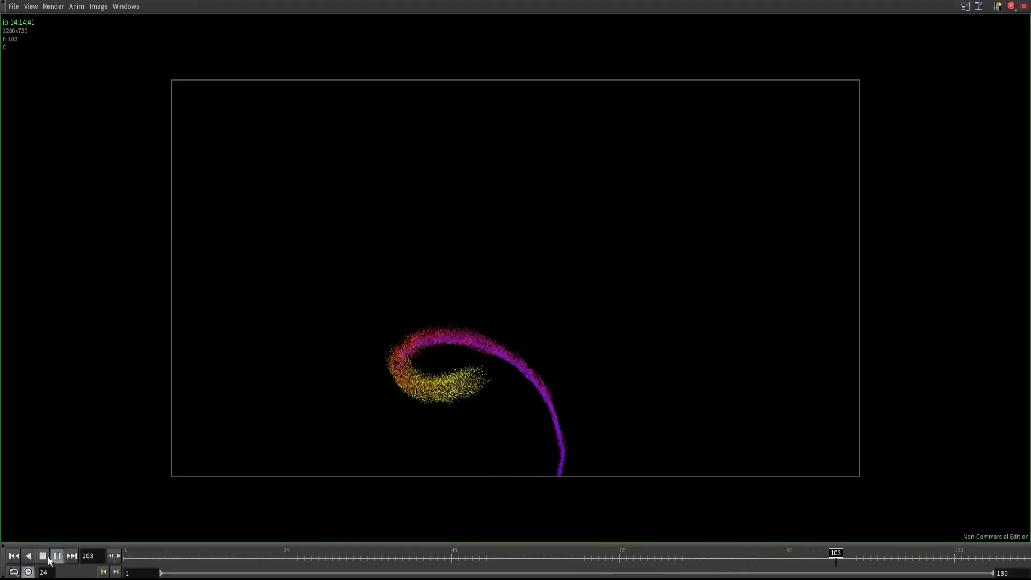
pyautogui.click(1024, 1)
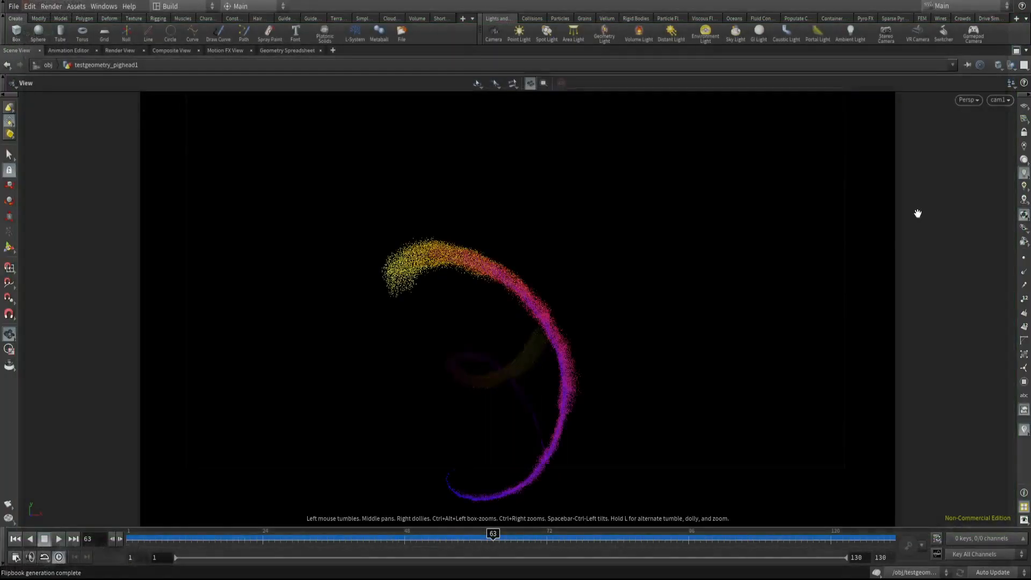
pyautogui.click(1016, 49)
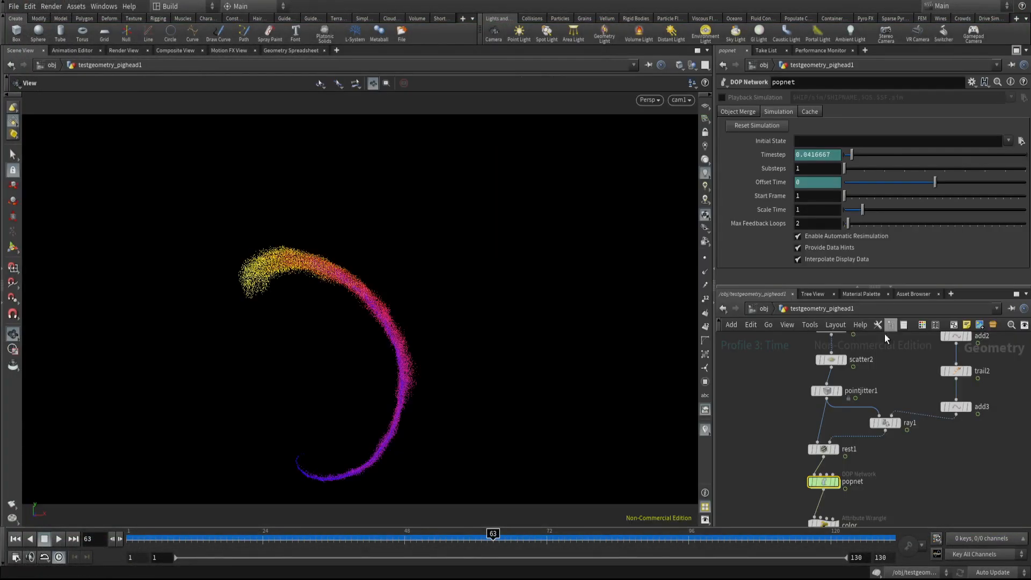
# - Display ray1 and examine the short path curve it projects onto at frame 63
pyautogui.click(885, 418)
pyautogui.moveTo(535, 151); pyautogui.dragTo(238, 336, button='right')
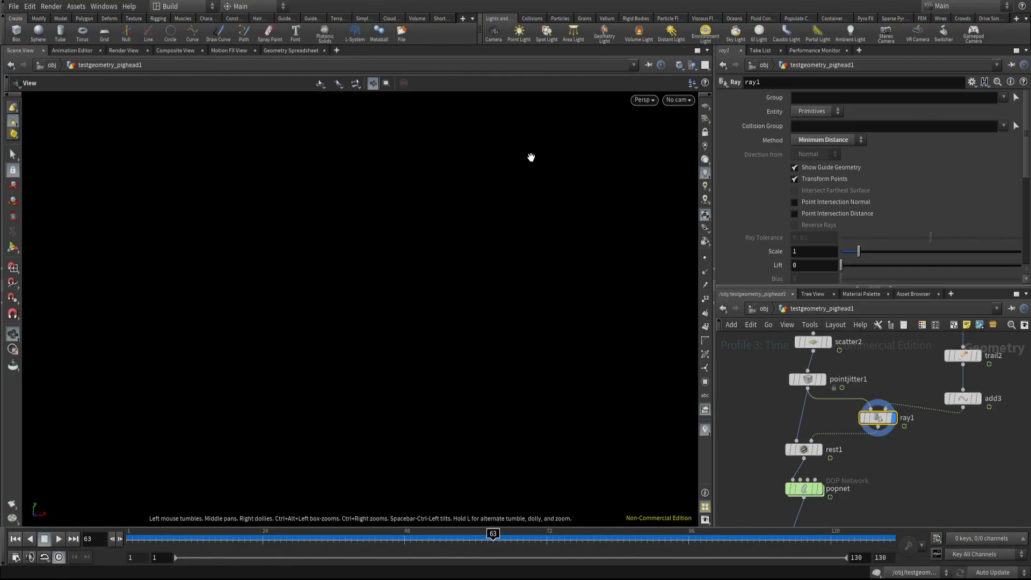
pyautogui.moveTo(319, 249); pyautogui.dragTo(350, 242, button='right')
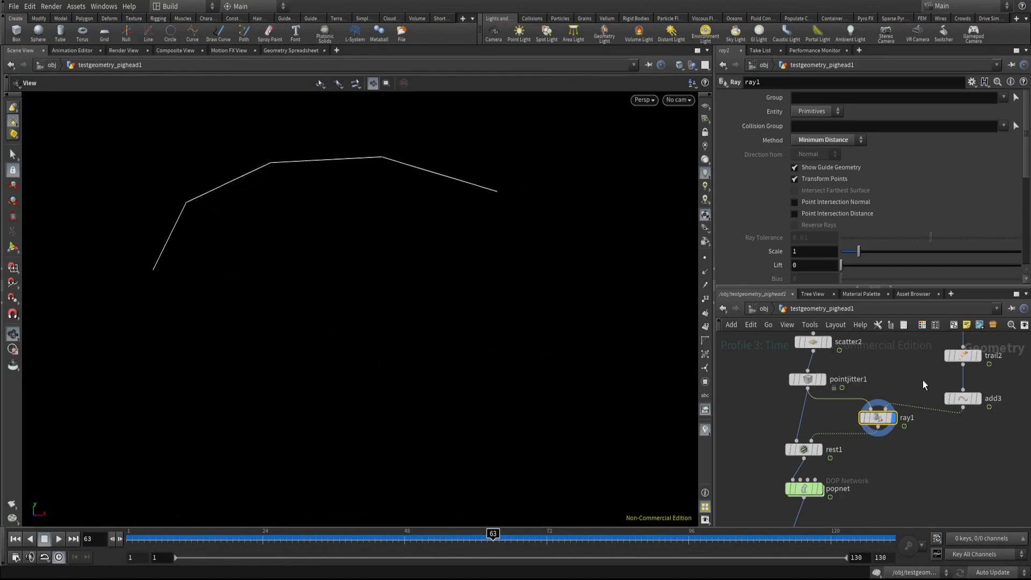
# - Insert a Convert node into the connection between ray1 and rest1 and display it
pyautogui.scroll(-6, 779, 397)
pyautogui.scroll(2, 774, 478)
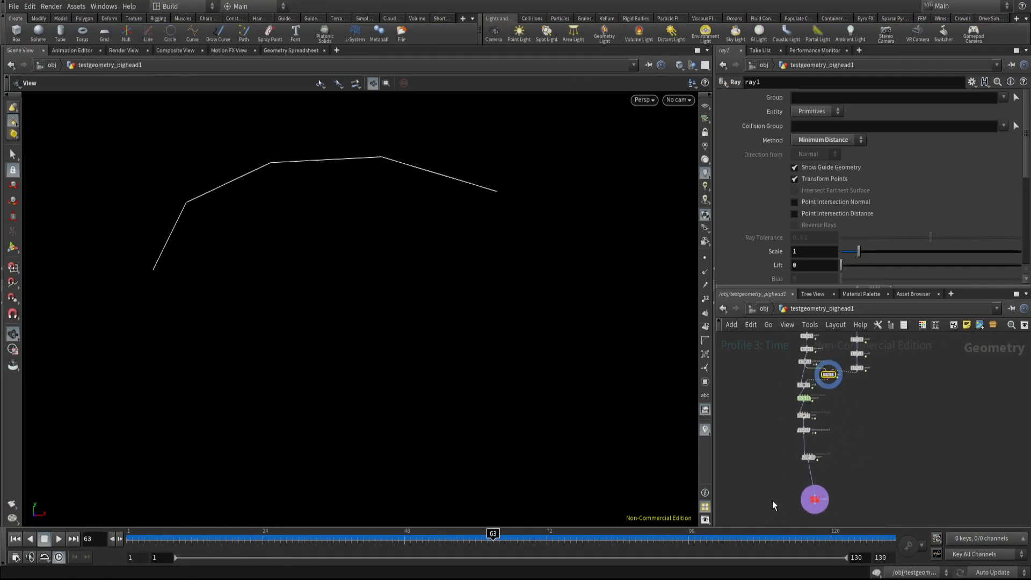
pyautogui.moveTo(816, 394); pyautogui.dragTo(831, 434)
pyautogui.scroll(5, 800, 410)
pyautogui.click(827, 427)
pyautogui.press('Tab')
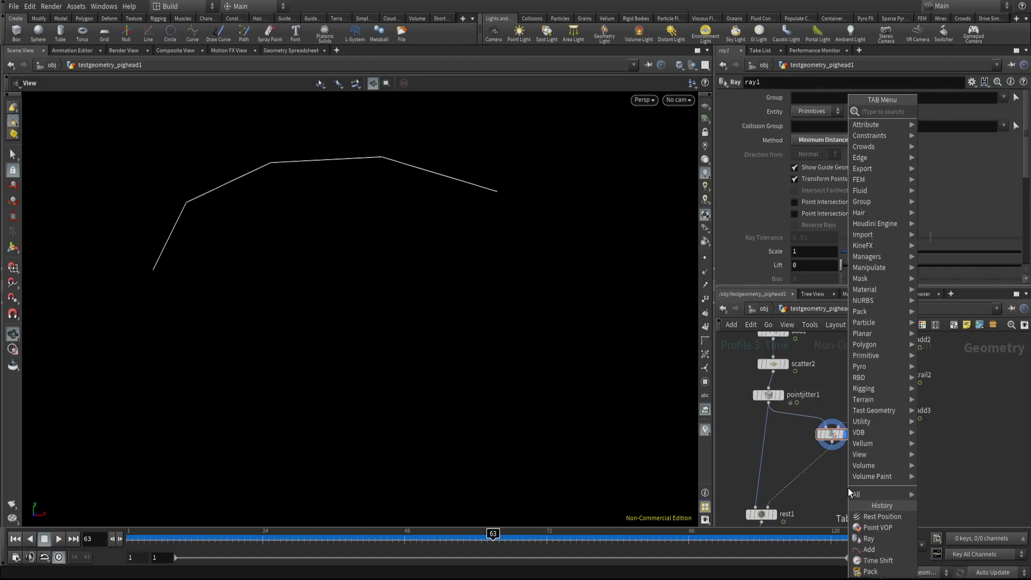
pyautogui.write('conver')
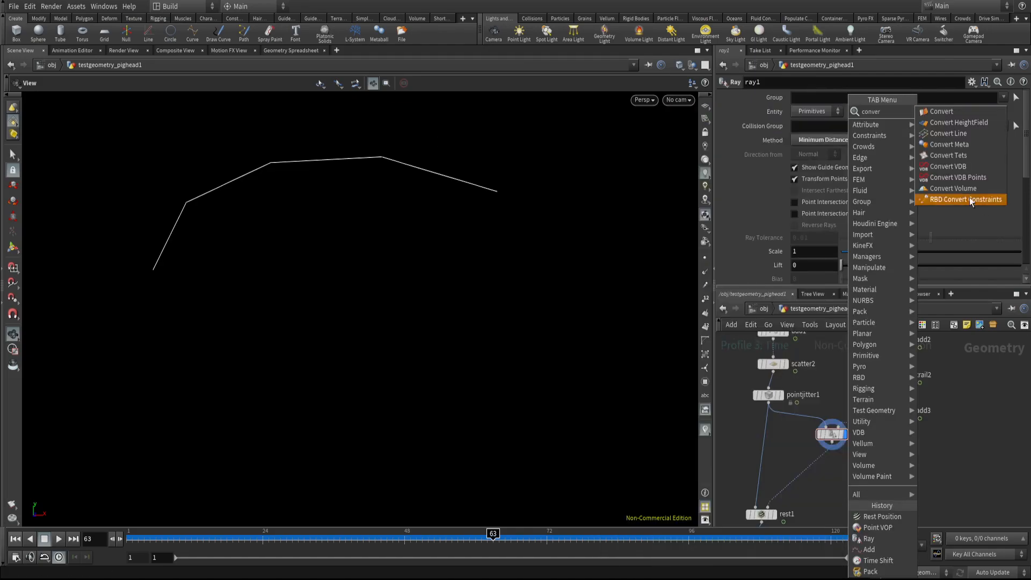
pyautogui.click(954, 112)
pyautogui.click(815, 466)
pyautogui.scroll(2, 827, 467)
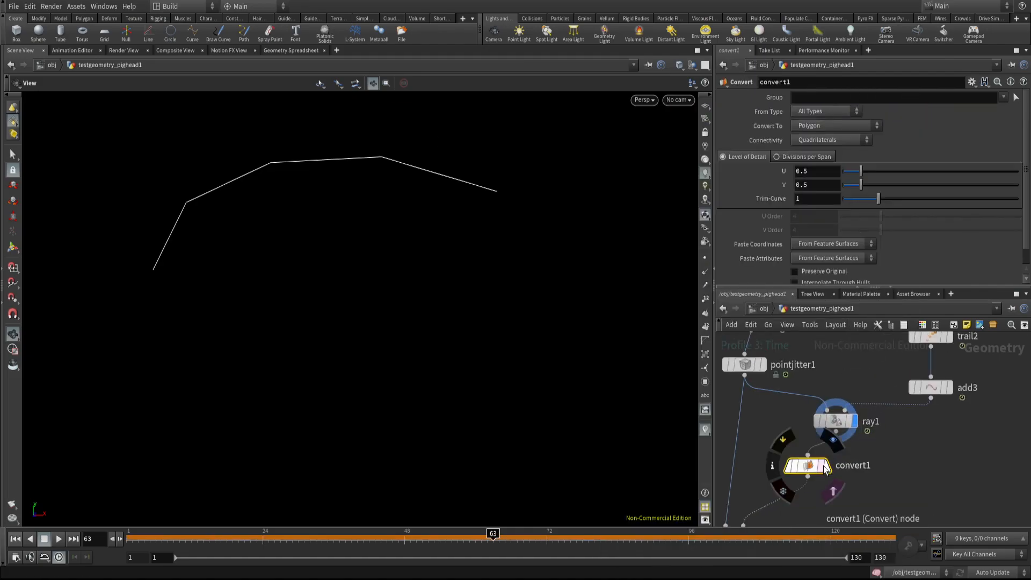
# - Set convert1 to convert to NURBS Curve and rewire it between add3 and ray1
pyautogui.click(814, 127)
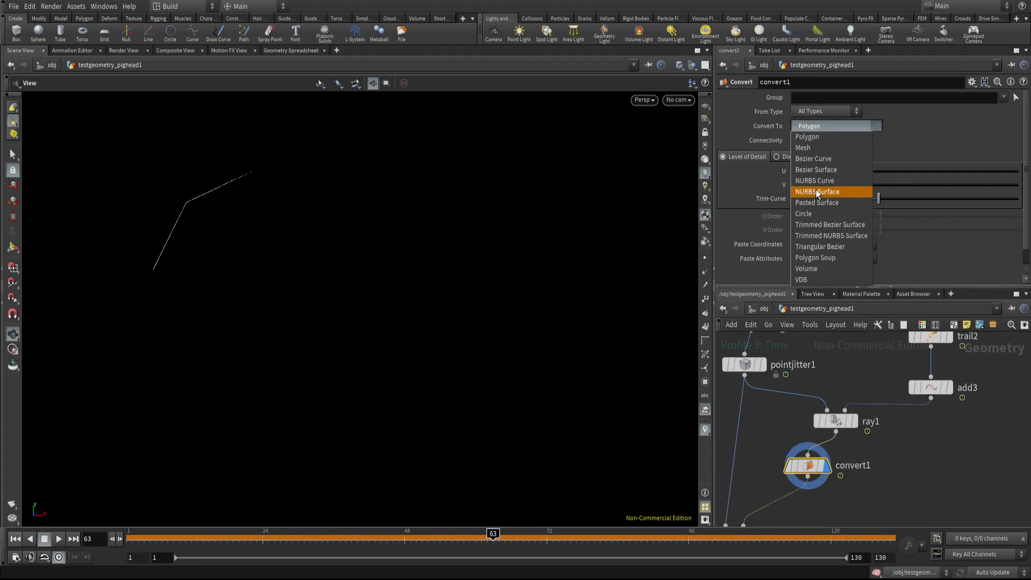
pyautogui.click(823, 181)
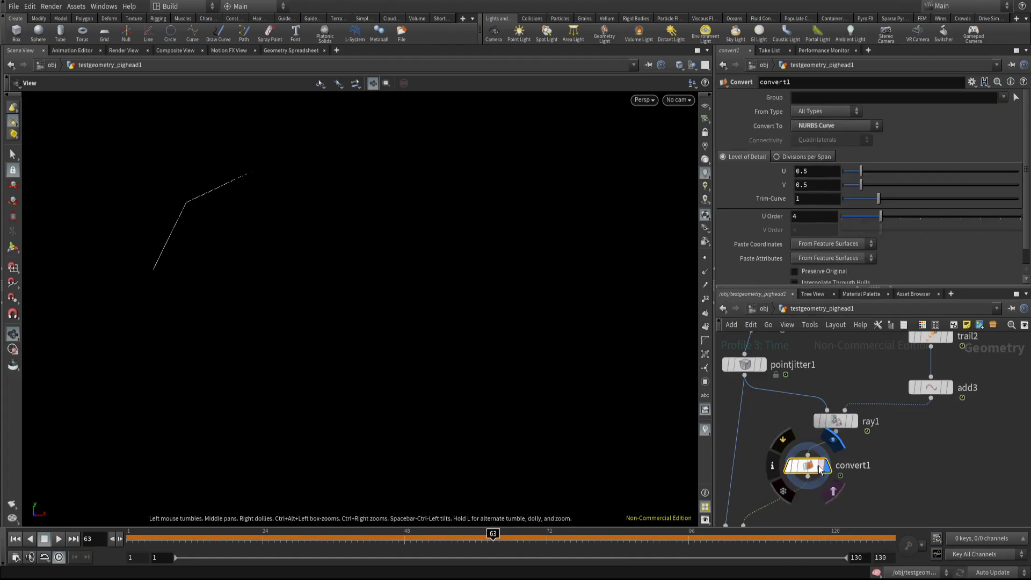
pyautogui.moveTo(811, 470); pyautogui.dragTo(898, 439)
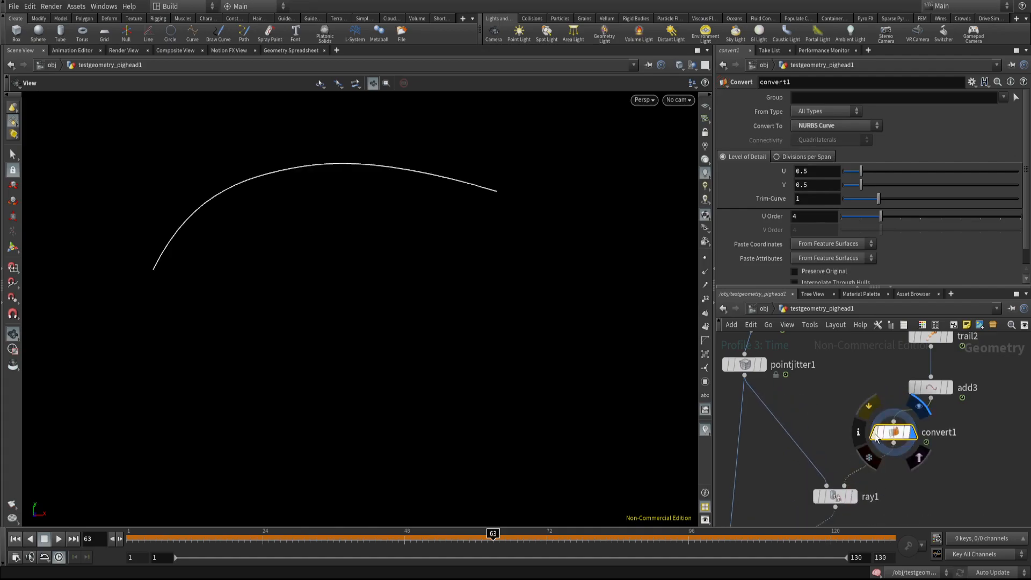
pyautogui.scroll(-5, 475, 269)
pyautogui.moveTo(904, 438); pyautogui.dragTo(940, 435)
pyautogui.moveTo(847, 391); pyautogui.dragTo(851, 364, button='middle')
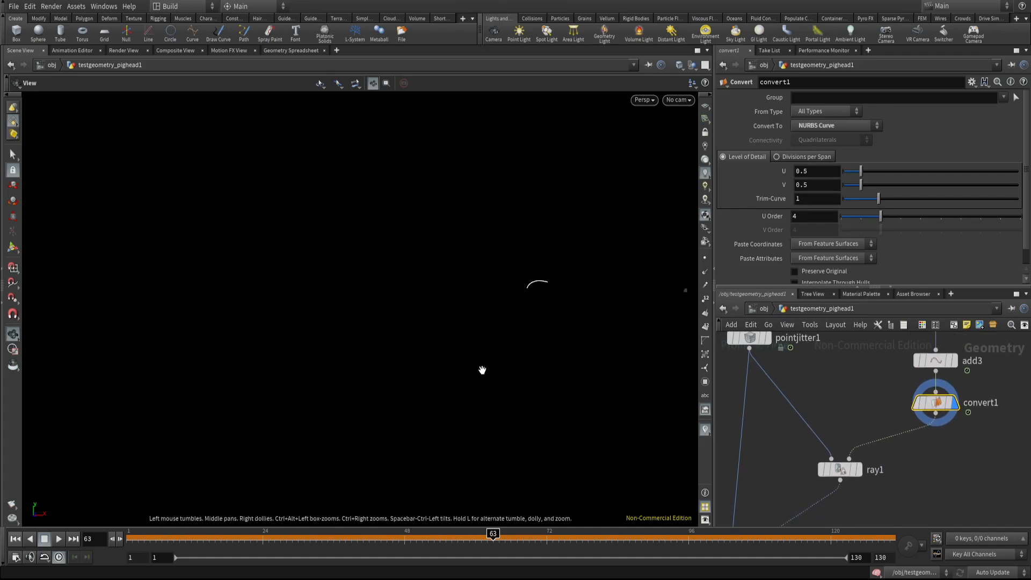
# - Scrub the smoothed path curve to frame 61 and display add1 to examine the emission lines
pyautogui.moveTo(256, 535); pyautogui.dragTo(173, 534)
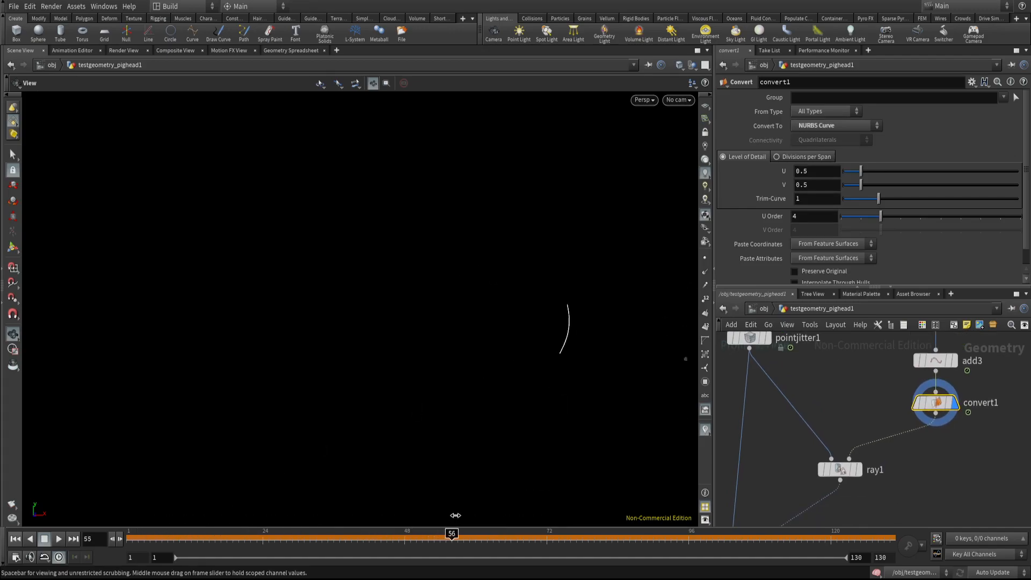
pyautogui.moveTo(481, 514); pyautogui.dragTo(481, 513)
pyautogui.moveTo(865, 425); pyautogui.dragTo(870, 490, button='middle')
pyautogui.moveTo(843, 399); pyautogui.dragTo(864, 482, button='middle')
pyautogui.click(800, 398)
pyautogui.click(790, 404)
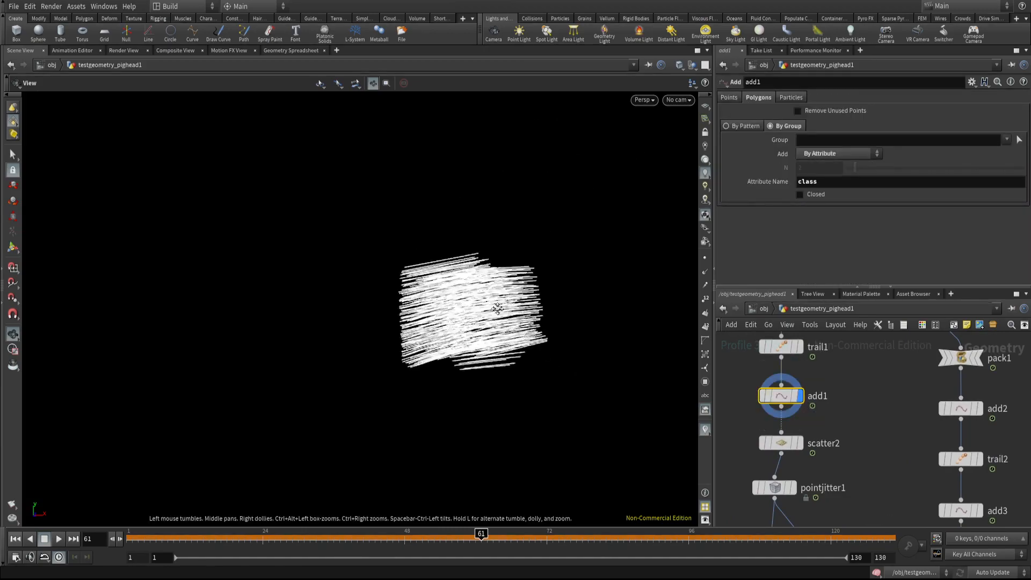
# - Try a Trail Length of 3 and a Trail Increment of .5 on trail1
pyautogui.moveTo(854, 391); pyautogui.dragTo(878, 421, button='middle')
pyautogui.scroll(-2, 877, 420)
pyautogui.click(825, 392)
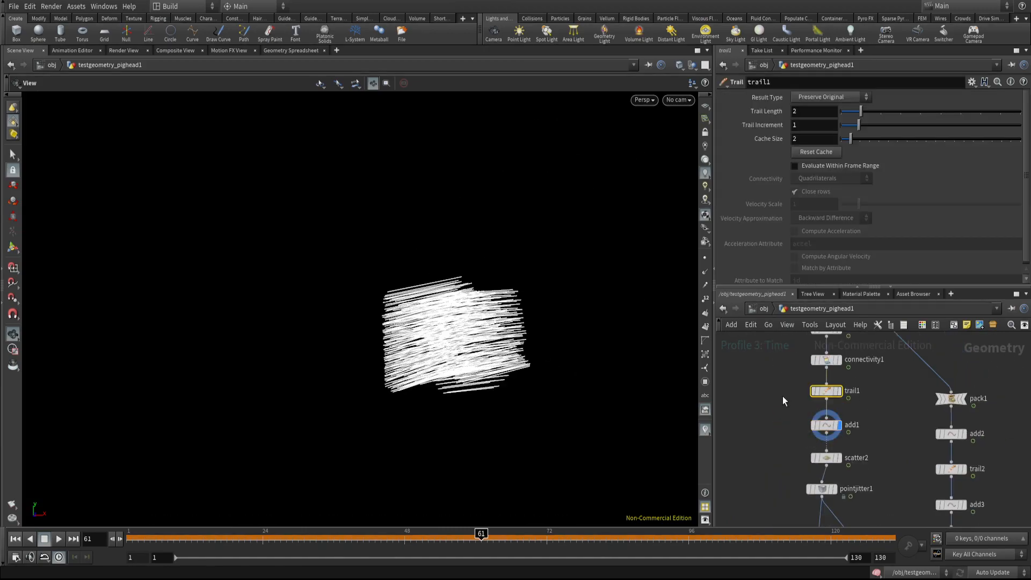
pyautogui.write('3')
pyautogui.press('Return')
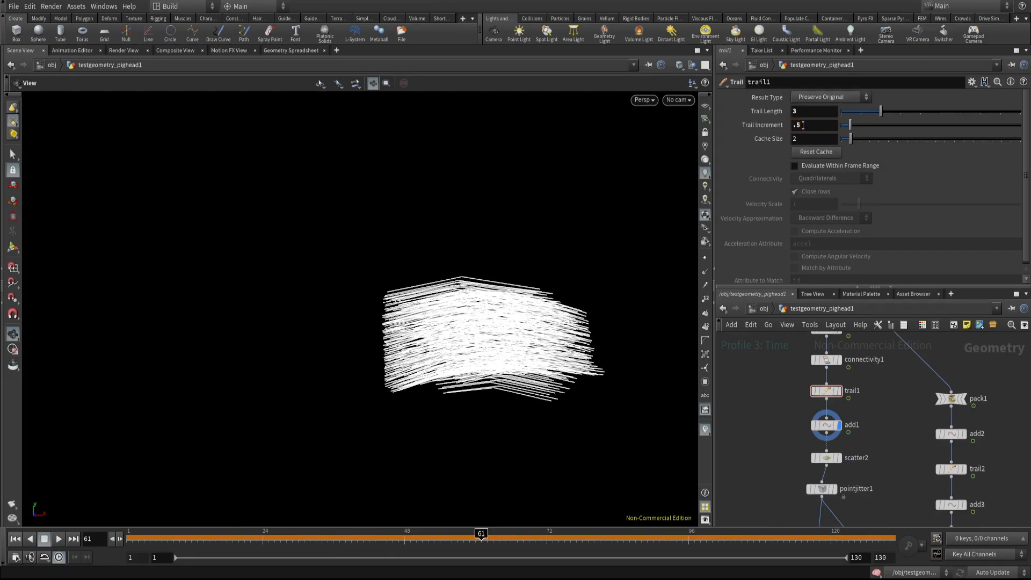
pyautogui.hotkey('space', 'g')
pyautogui.moveTo(515, 234); pyautogui.dragTo(483, 237)
# - Revert trail1's Trail Increment to its default and set its Trail Length back to 2
pyautogui.keyDown('ctrl'); pyautogui.middleClick(758, 123); pyautogui.keyUp('ctrl')
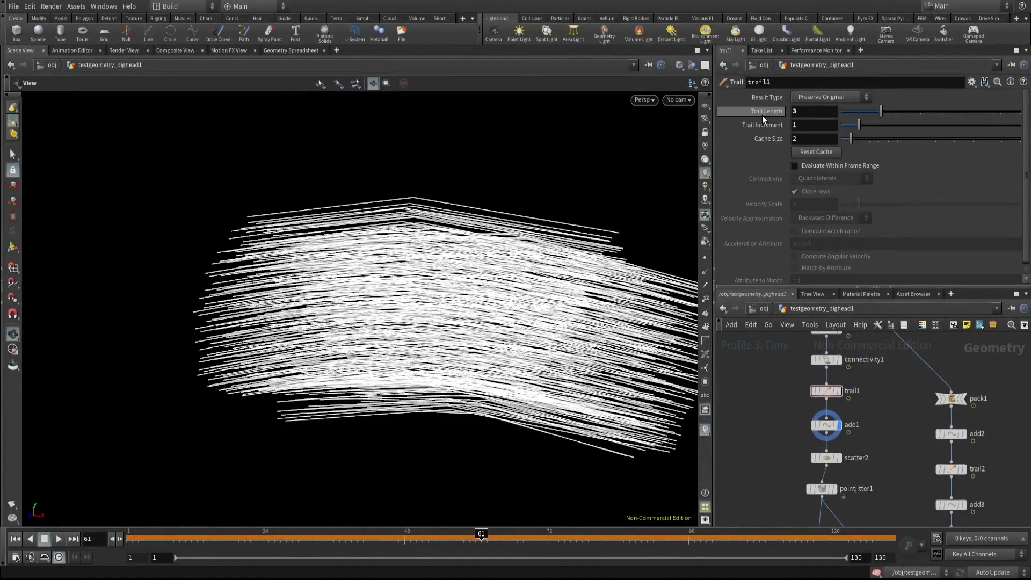
pyautogui.moveTo(430, 198); pyautogui.dragTo(346, 318, button='right')
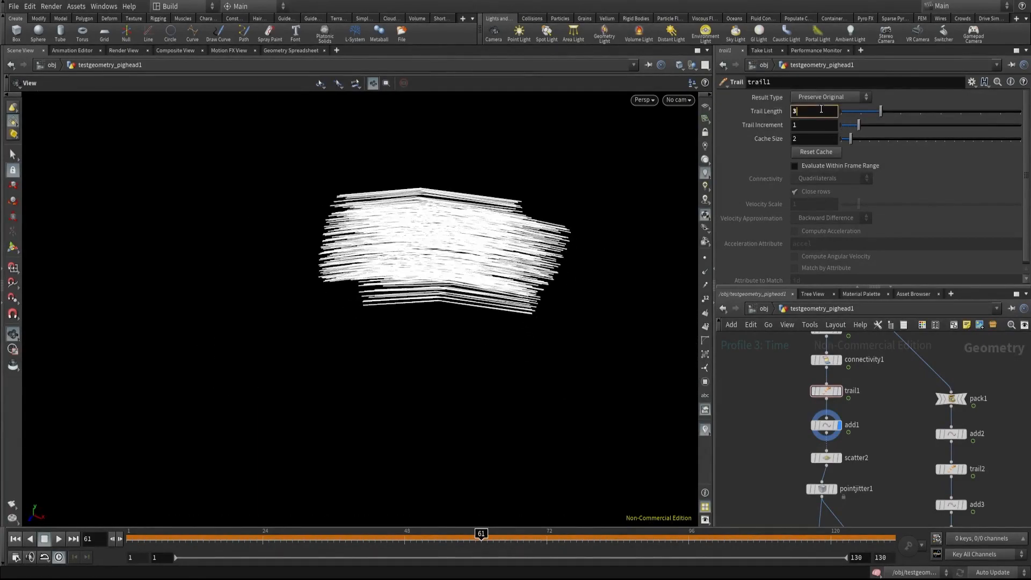
pyautogui.press('BackSpace')
pyautogui.write('2')
pyautogui.press('Return')
pyautogui.moveTo(515, 161); pyautogui.dragTo(322, 153)
pyautogui.moveTo(862, 129)
pyautogui.mouseDown()
pyautogui.moveTo(845, 134)
pyautogui.moveTo(858, 134)
pyautogui.mouseUp()
# - Return to frame 1, inspect the POP Source birth settings inside popnet, and go back to the geometry network
pyautogui.scroll(-3, 766, 417)
pyautogui.scroll(-1, 765, 417)
pyautogui.moveTo(752, 486); pyautogui.dragTo(779, 371, button='middle')
pyautogui.moveTo(774, 437); pyautogui.dragTo(768, 389, button='middle')
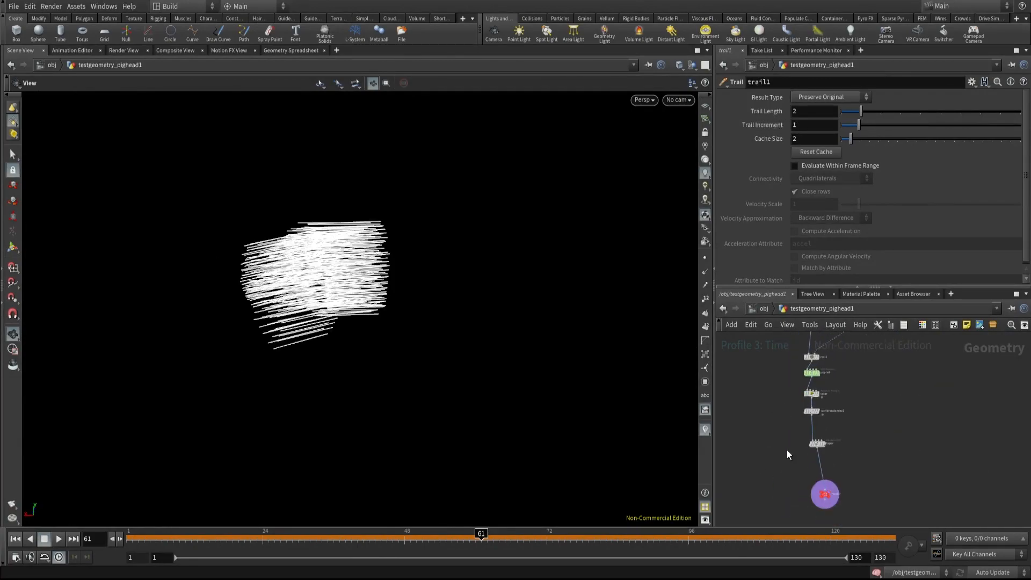
pyautogui.click(15, 540)
pyautogui.moveTo(775, 390); pyautogui.dragTo(781, 428, button='middle')
pyautogui.scroll(3, 795, 416)
pyautogui.doubleClick(832, 415)
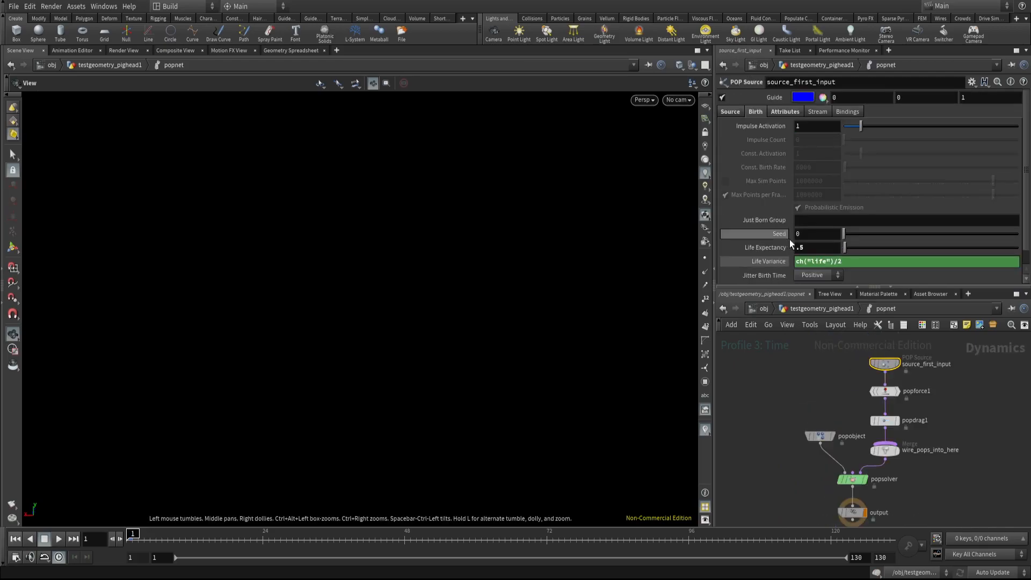
pyautogui.click(820, 309)
# - Display taper, look through cam1, and play the resimulated particle trail, stopping at frame 31
pyautogui.scroll(-3, 794, 389)
pyautogui.scroll(2, 794, 389)
pyautogui.moveTo(777, 486); pyautogui.dragTo(774, 434, button='middle')
pyautogui.click(841, 466)
pyautogui.scroll(-1, 786, 452)
pyautogui.click(775, 434)
pyautogui.scroll(1, 813, 437)
pyautogui.click(836, 452)
pyautogui.click(686, 151)
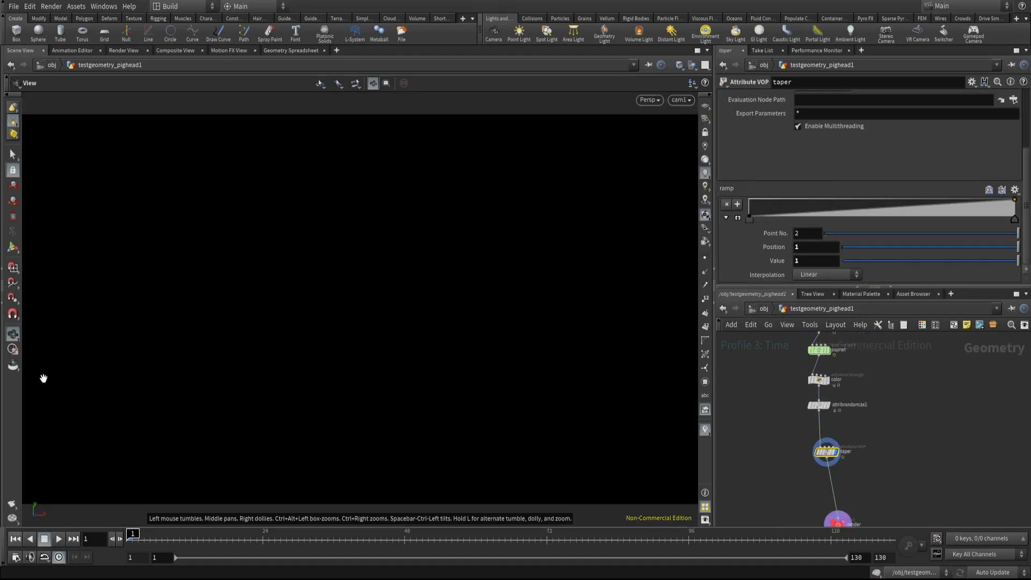
pyautogui.click(60, 540)
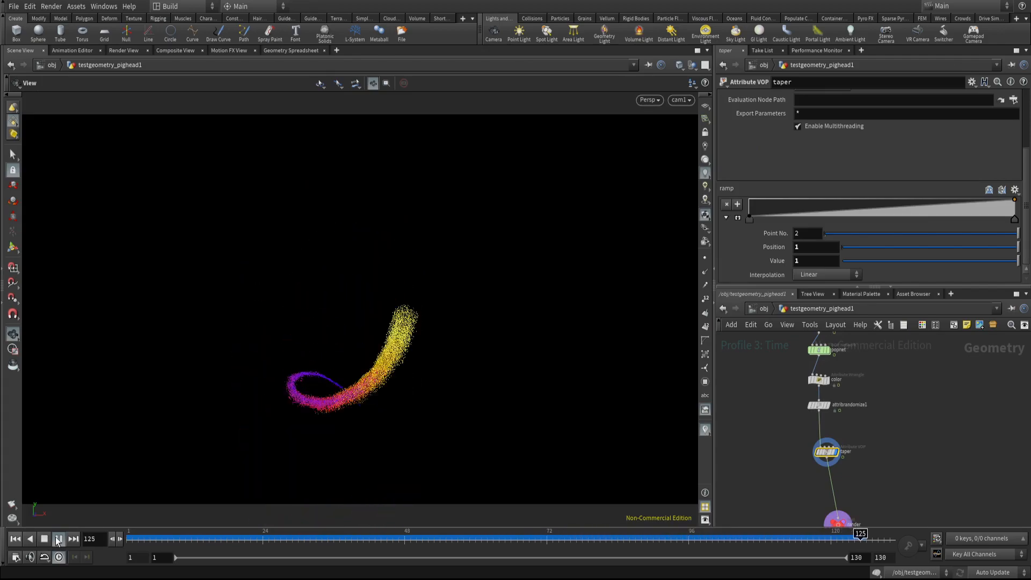
pyautogui.click(58, 539)
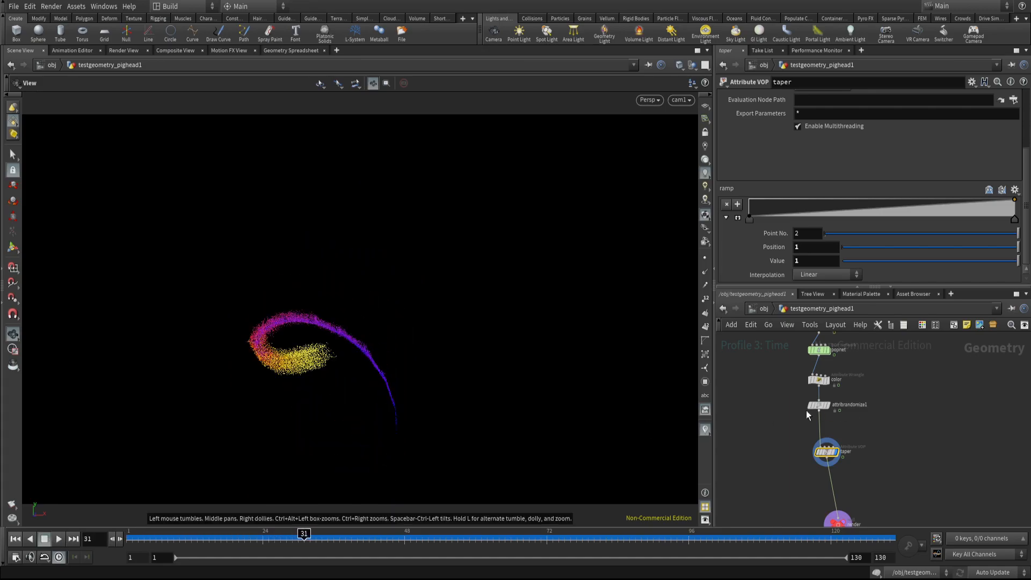
# - Save the scene and start rendering frames 1 to 130 to disk from the particles_v2 Mantra node in the out network
pyautogui.click(764, 308)
pyautogui.click(777, 311)
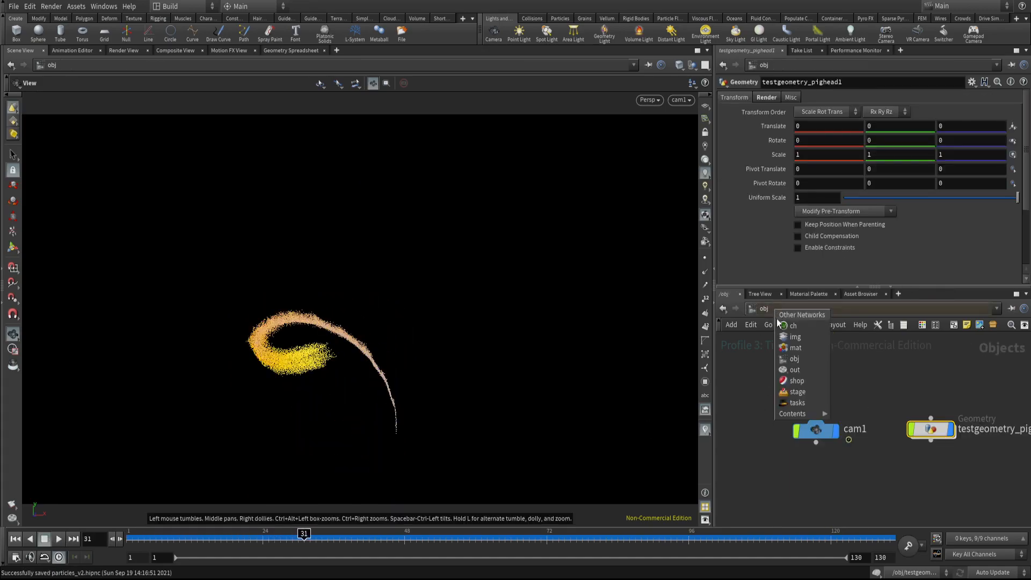
pyautogui.moveTo(785, 369); pyautogui.dragTo(918, 476)
pyautogui.doubleClick(914, 416)
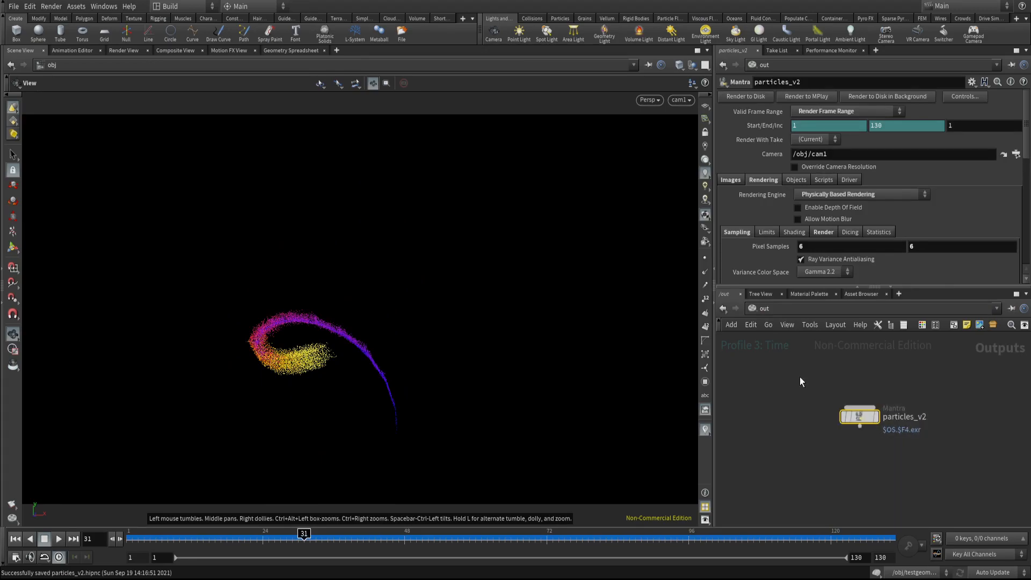
pyautogui.hotkey('ctrl', 's')
pyautogui.click(757, 96)
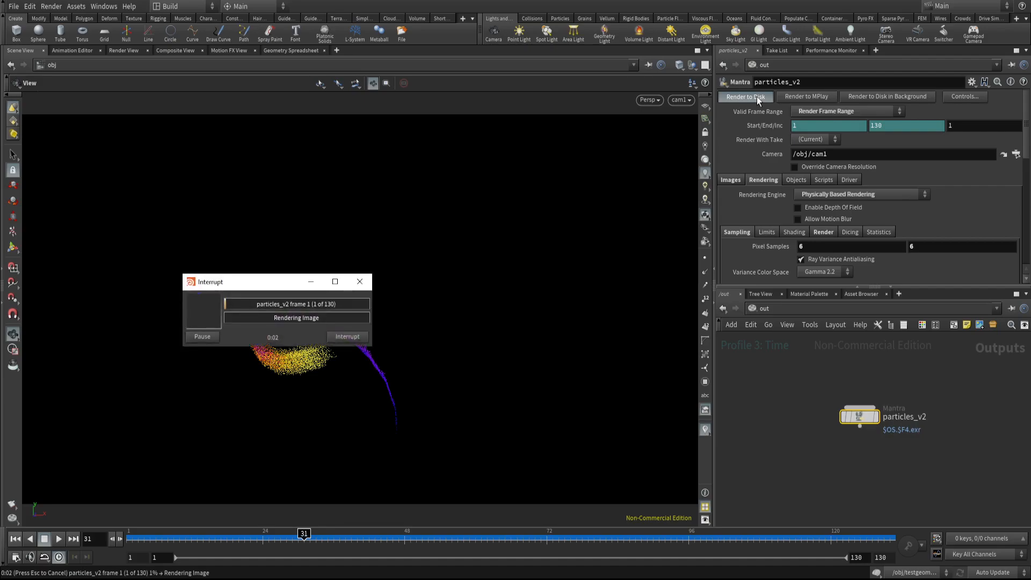